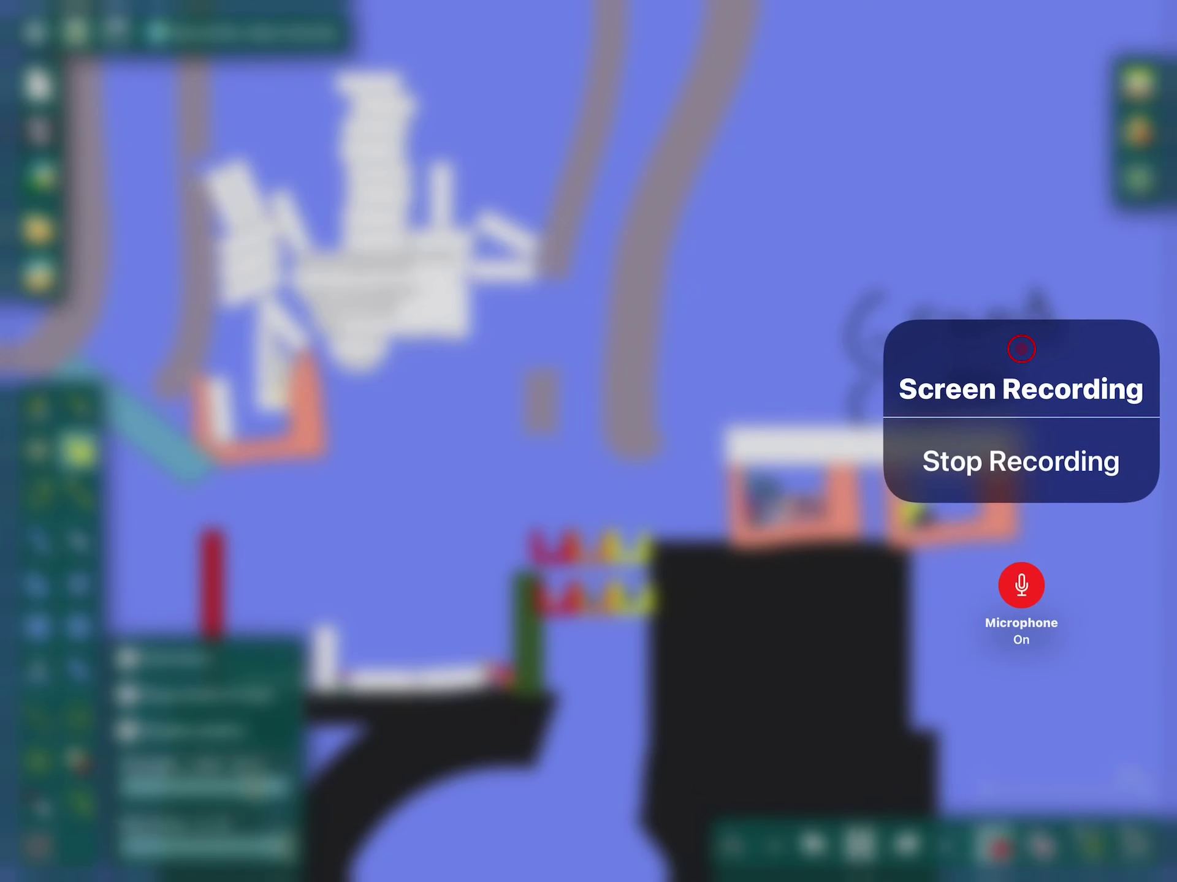
Dismiss the recording overlay and pan across the running flag-ball race course
left_click(460, 460)
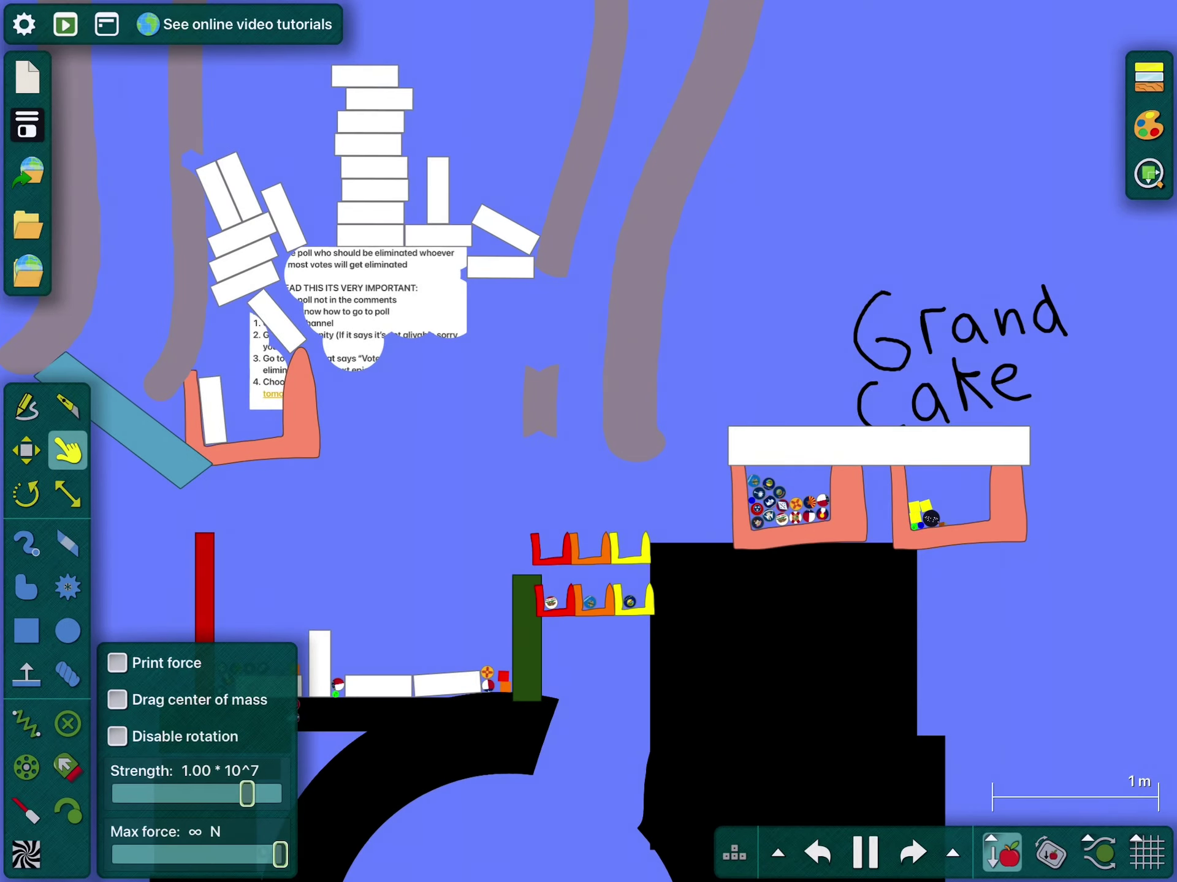
scroll(589, 441, "up", 3)
left_click_drag(588, 552, 827, 340)
scroll(588, 441, "down", 3)
scroll(588, 441, "down", 5)
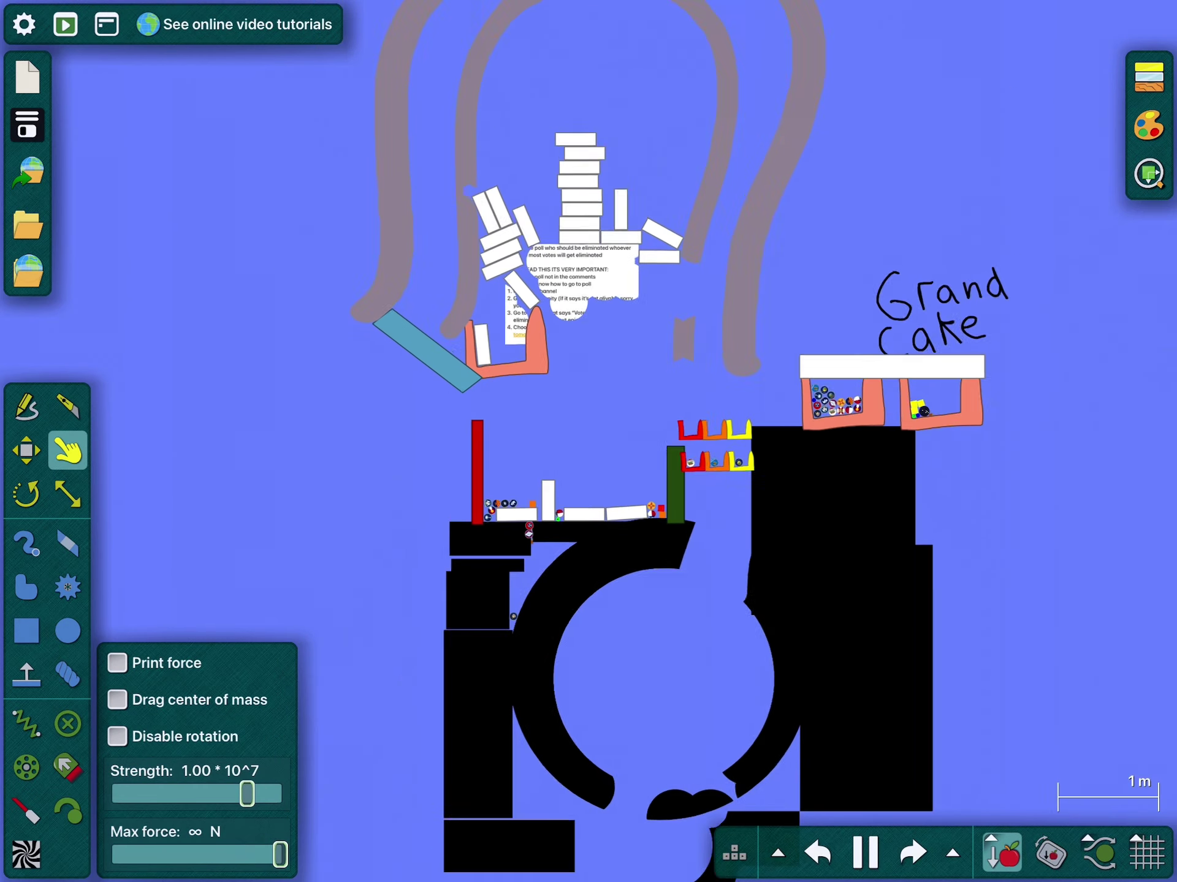
scroll(643, 386, "down", 1)
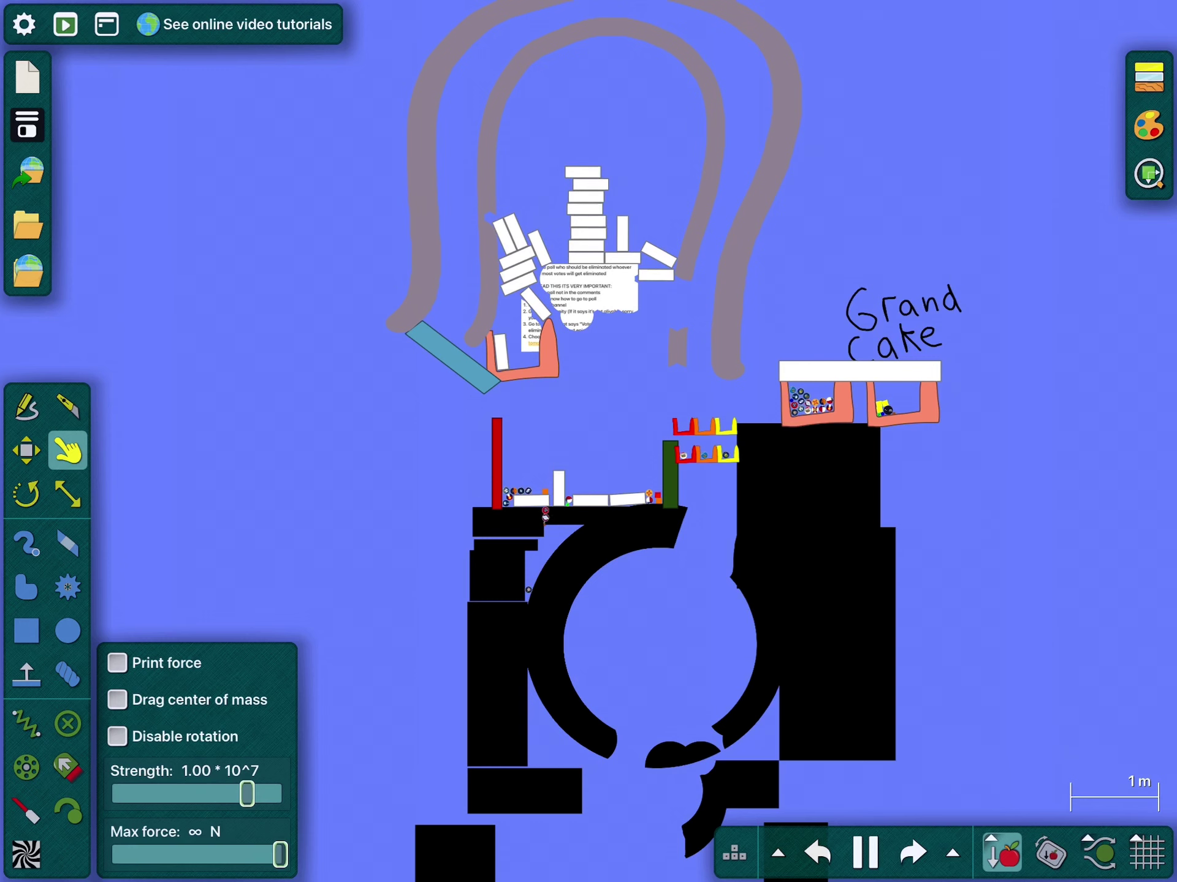
scroll(629, 494, "up", 5)
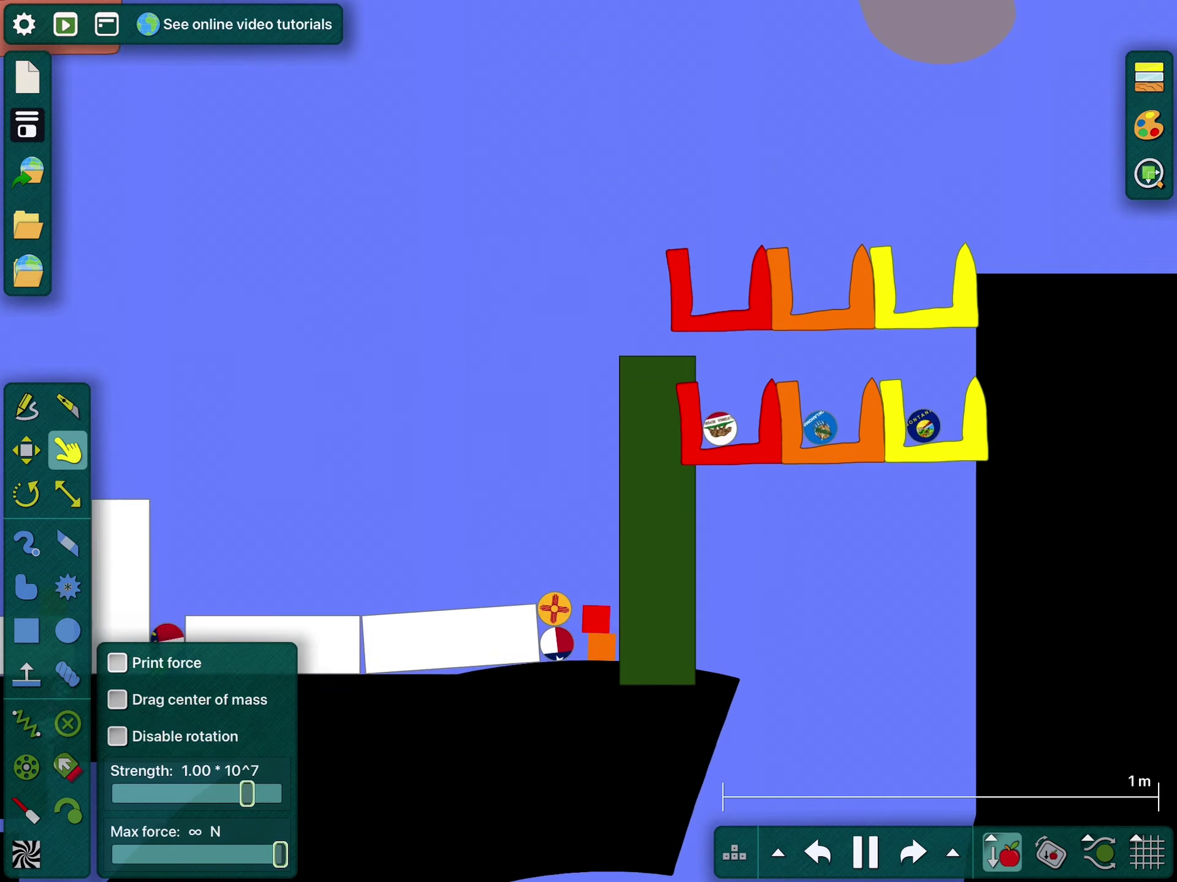
scroll(588, 441, "down", 2)
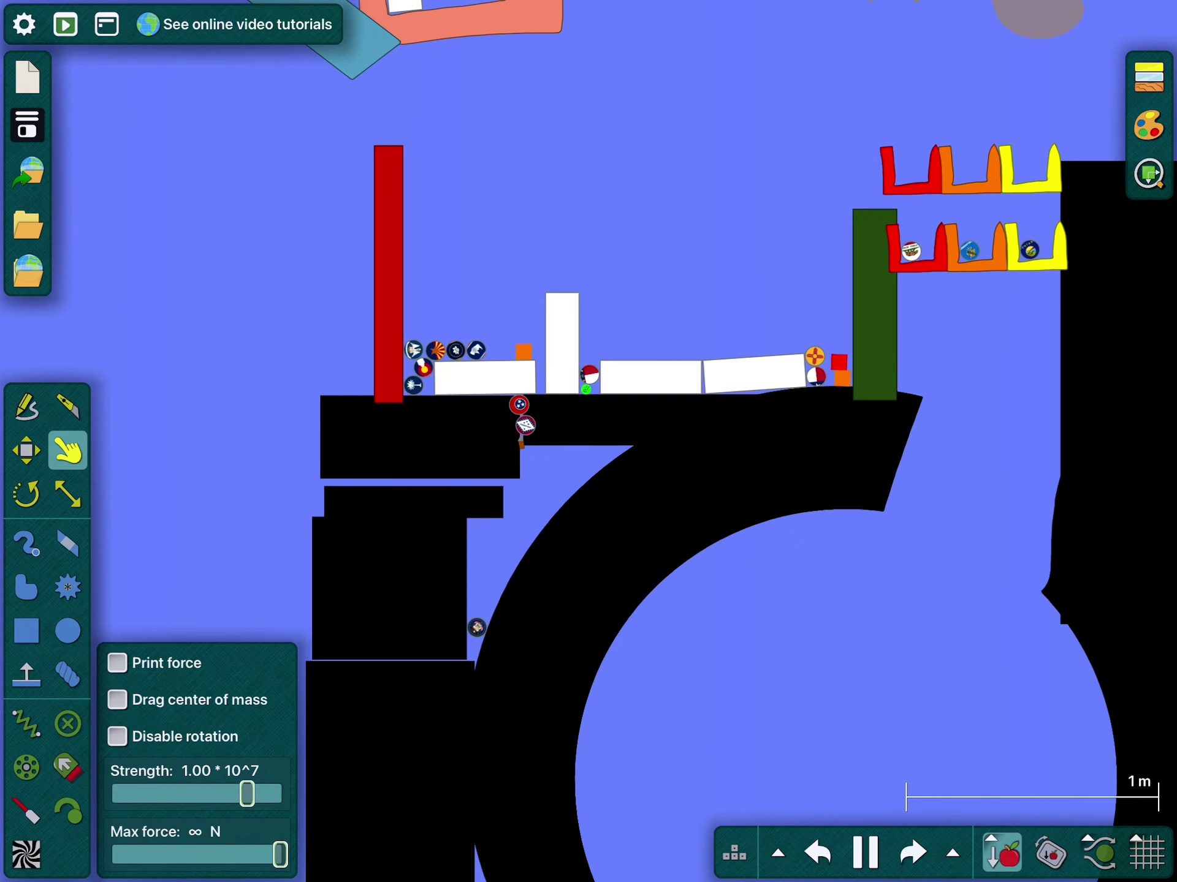
scroll(239, 534, "up", 5)
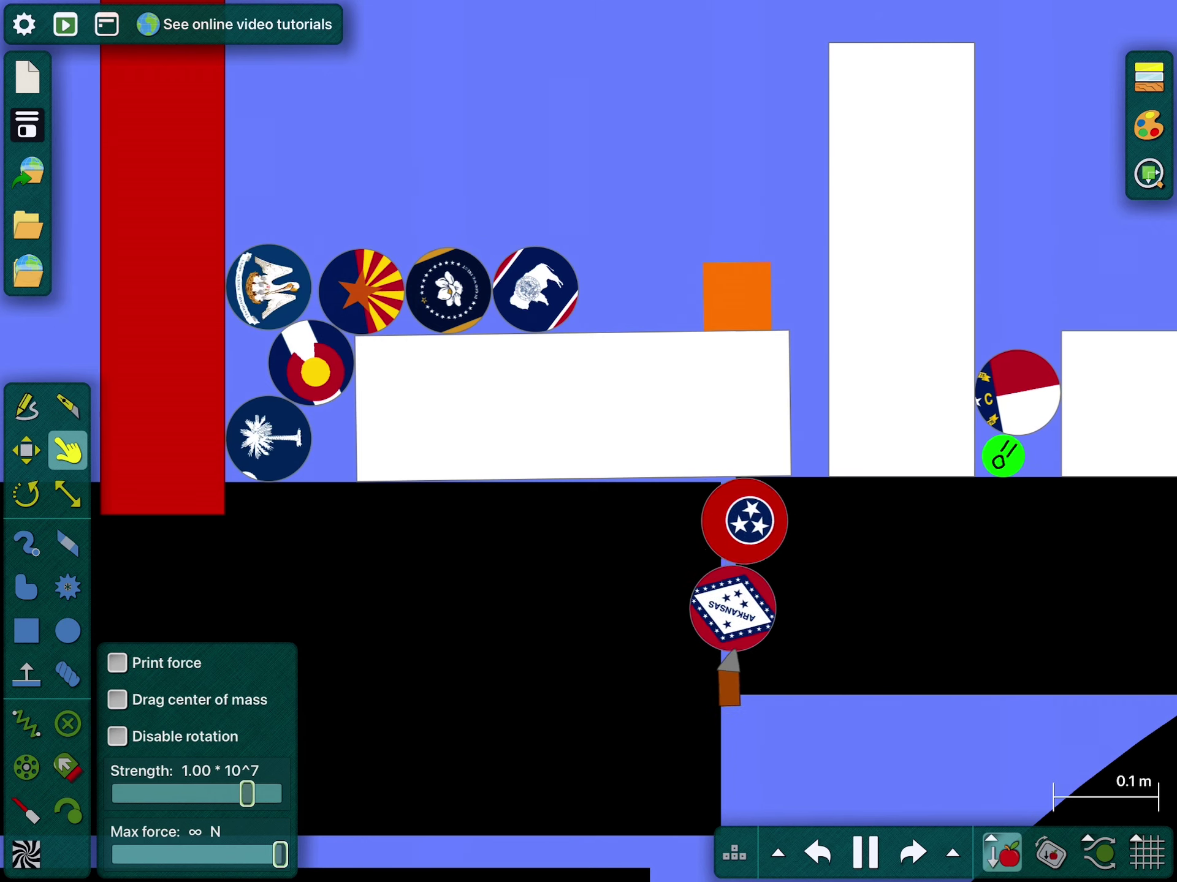
Push the Mississippi ball onto Wyoming, then lift it back up beside Wyoming
left_click_drag(438, 229, 572, 238)
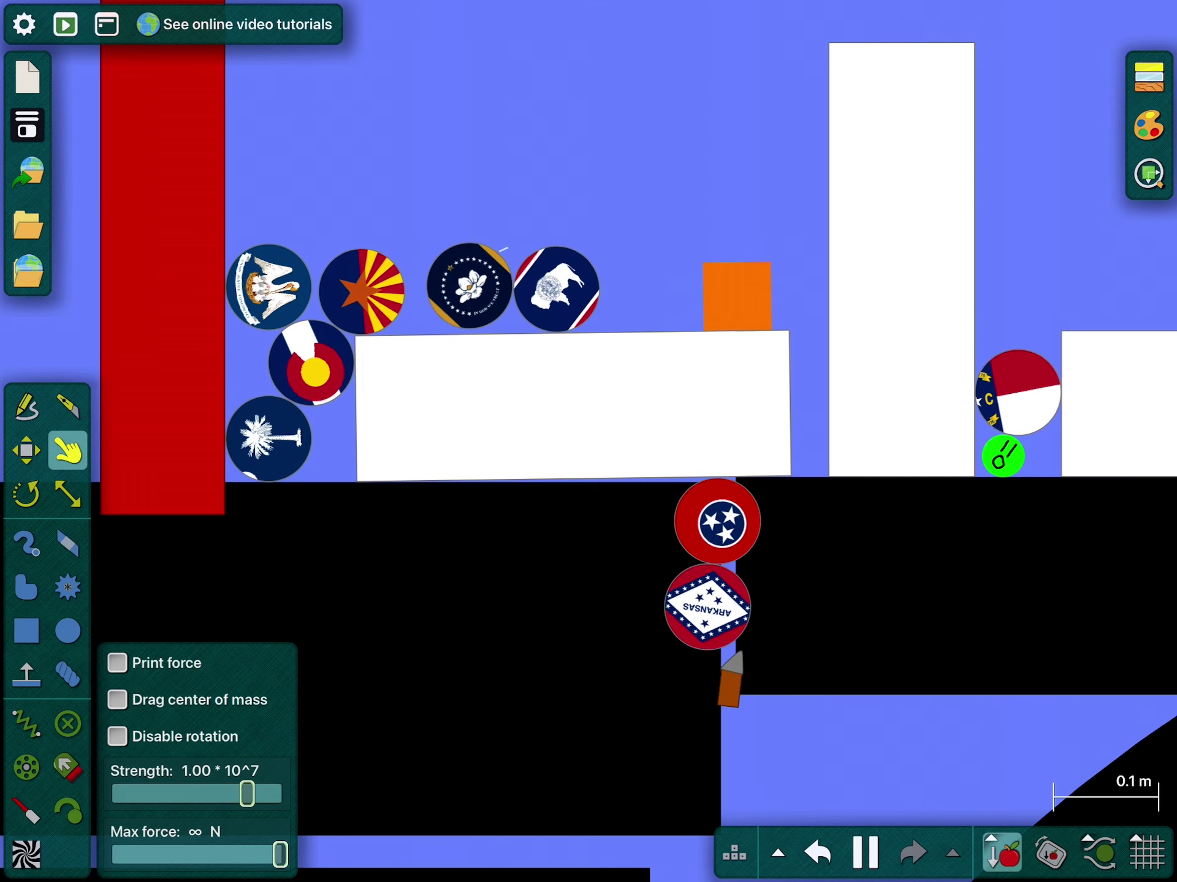
scroll(607, 106, "down", 2)
scroll(607, 105, "down", 2)
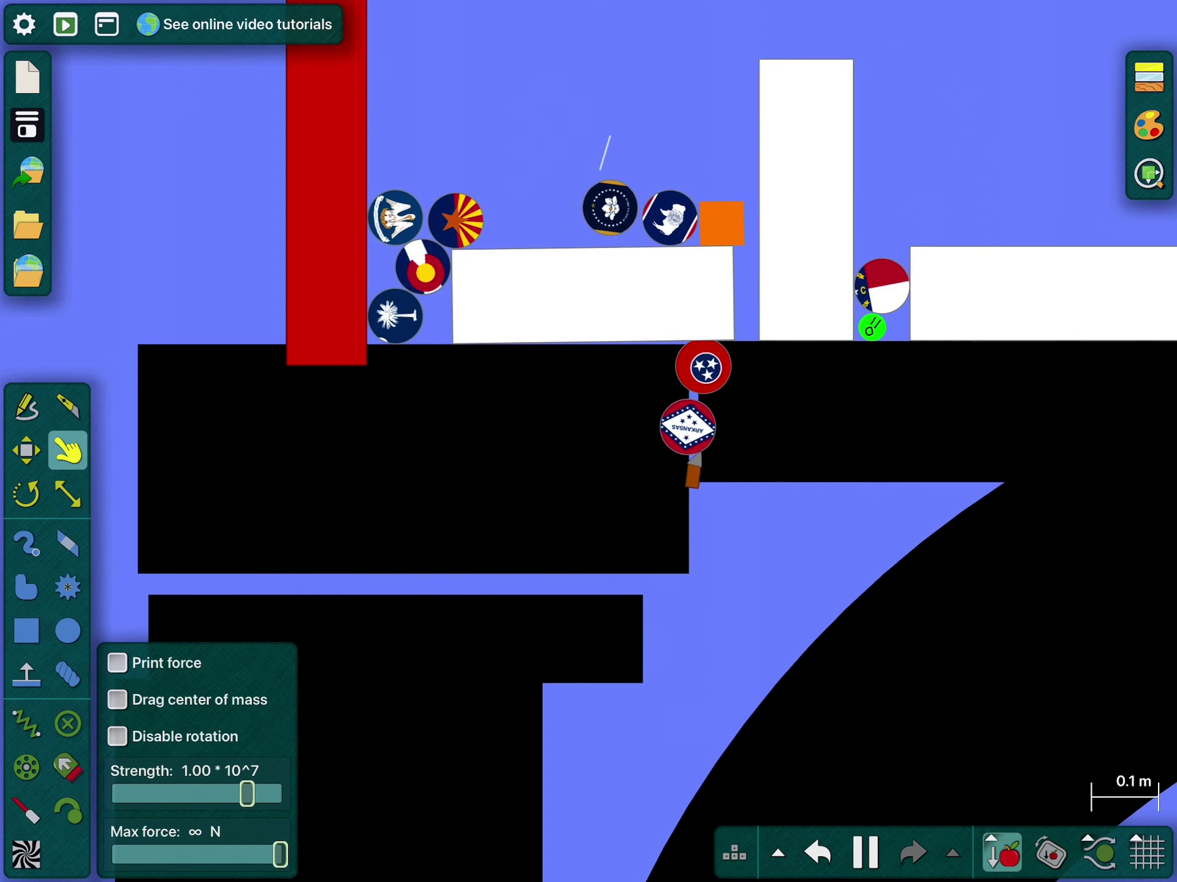
left_click_drag(585, 204, 565, 132)
scroll(564, 131, "up", 2)
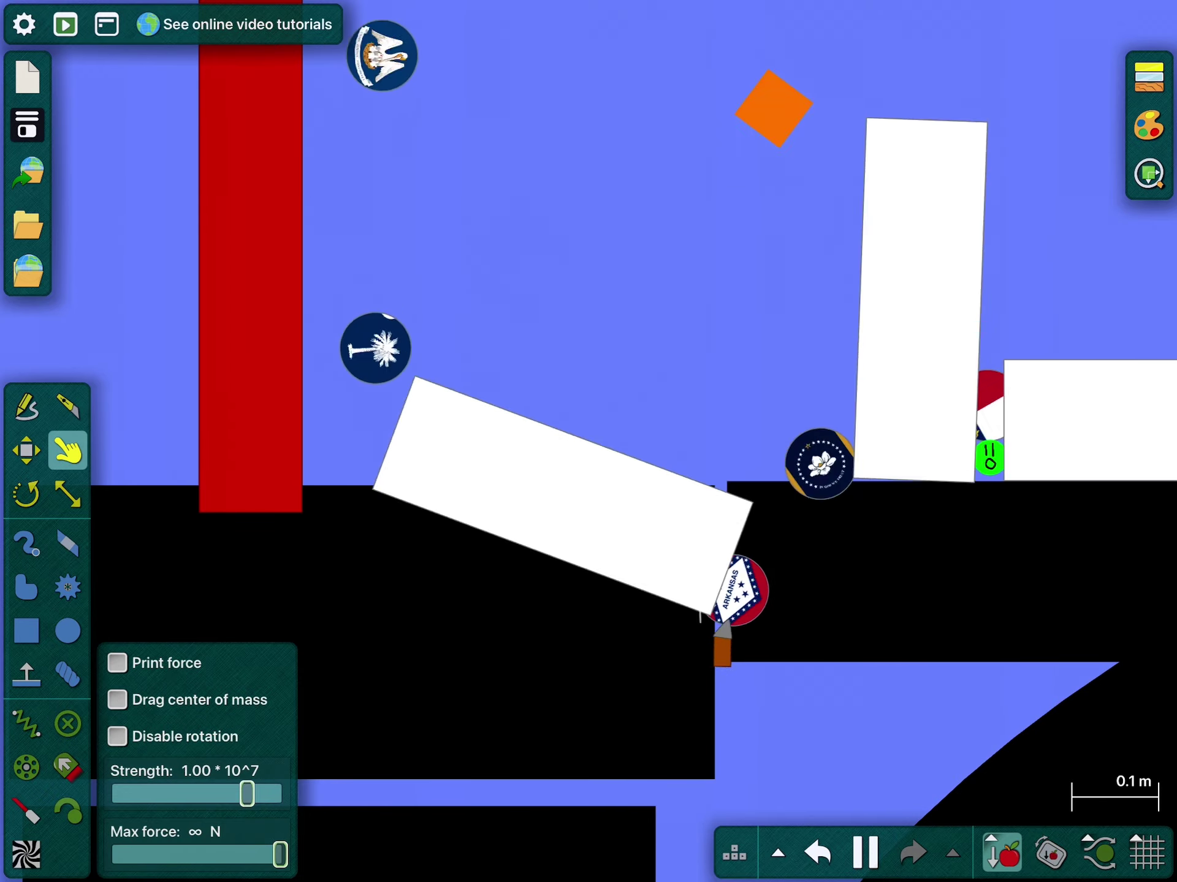
scroll(779, 281, "down", 5)
scroll(803, 134, "down", 5)
scroll(707, 358, "up", 3)
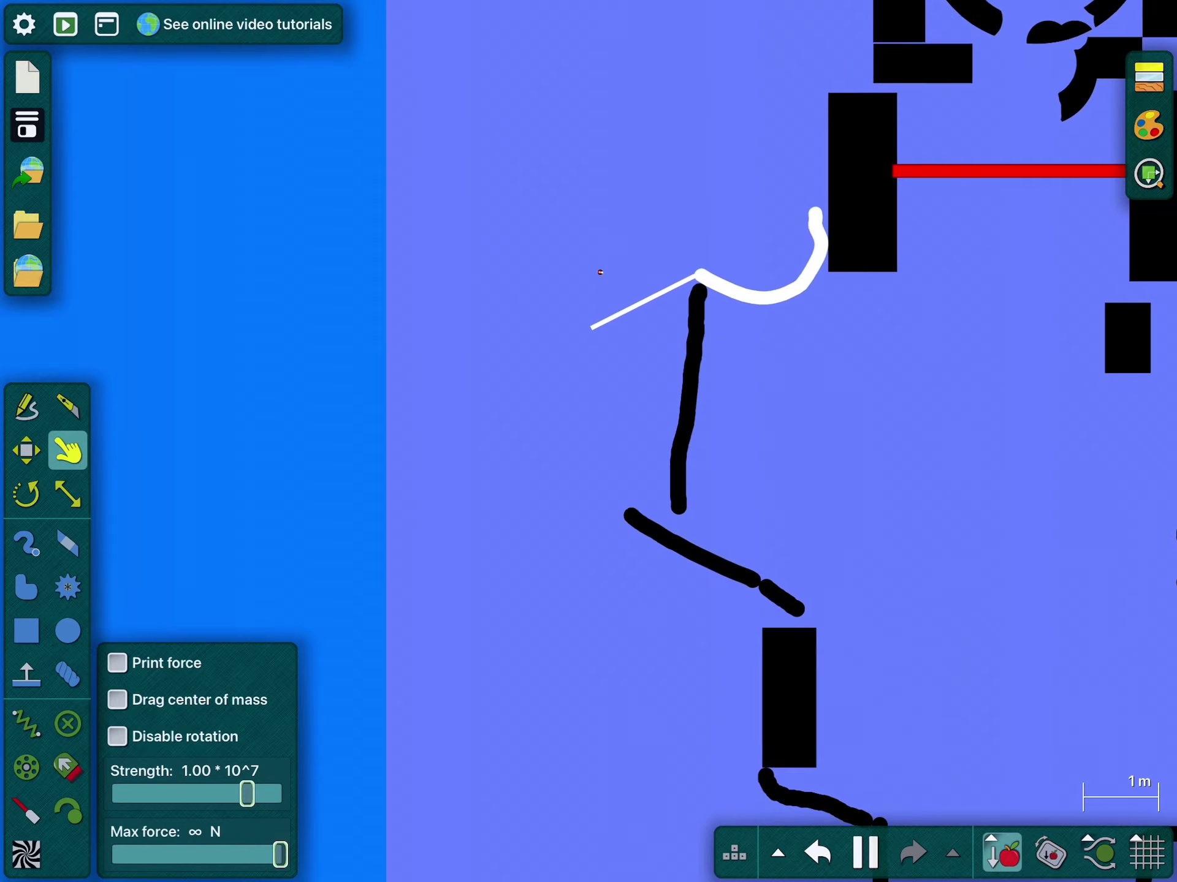
scroll(604, 240, "up", 2)
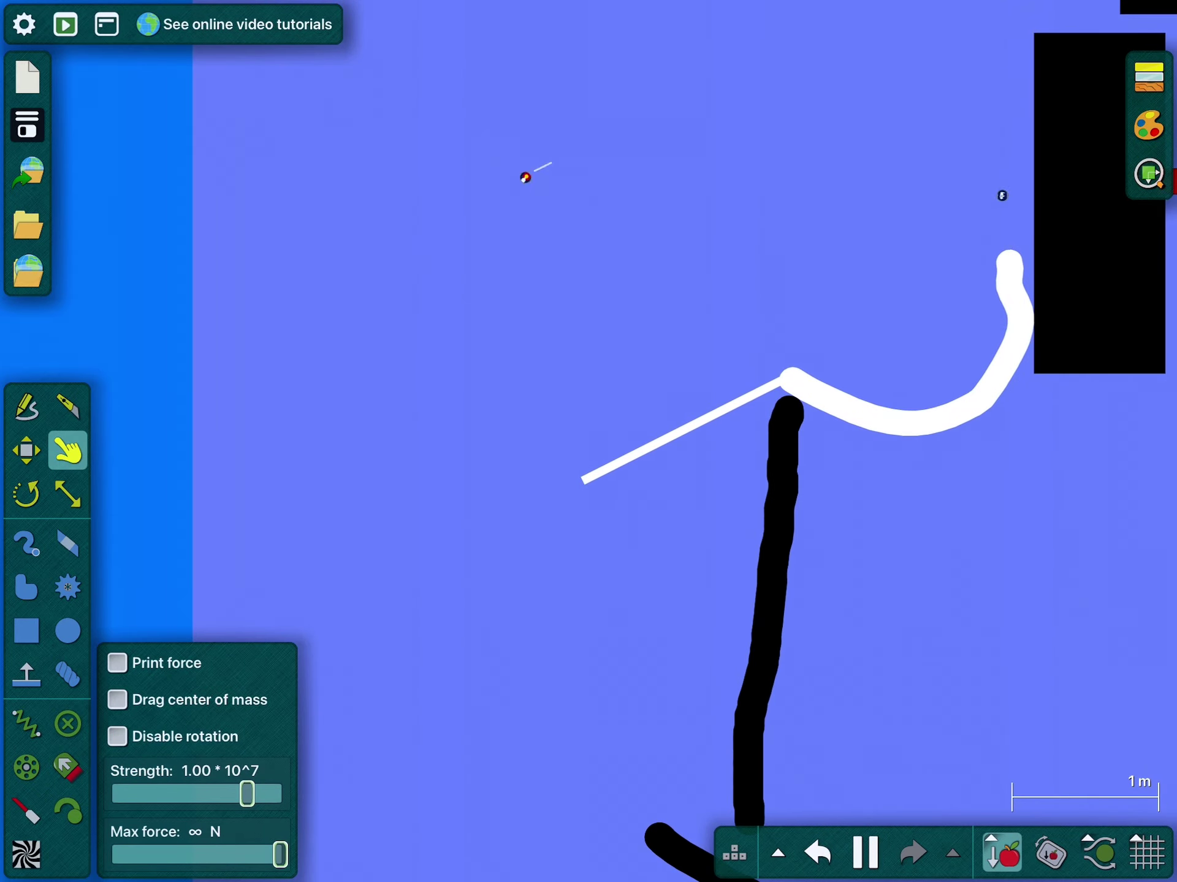
scroll(684, 533, "down", 1)
scroll(685, 534, "down", 4)
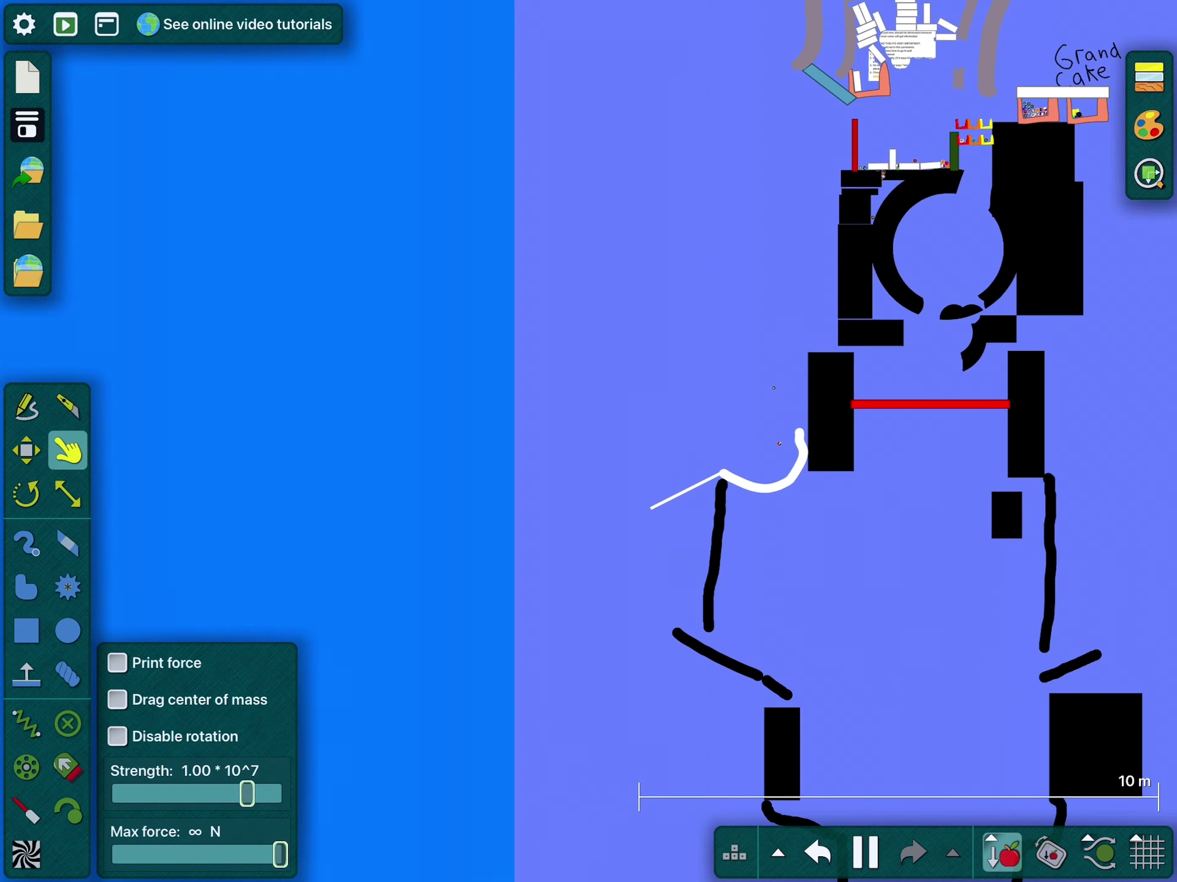
scroll(779, 503, "up", 5)
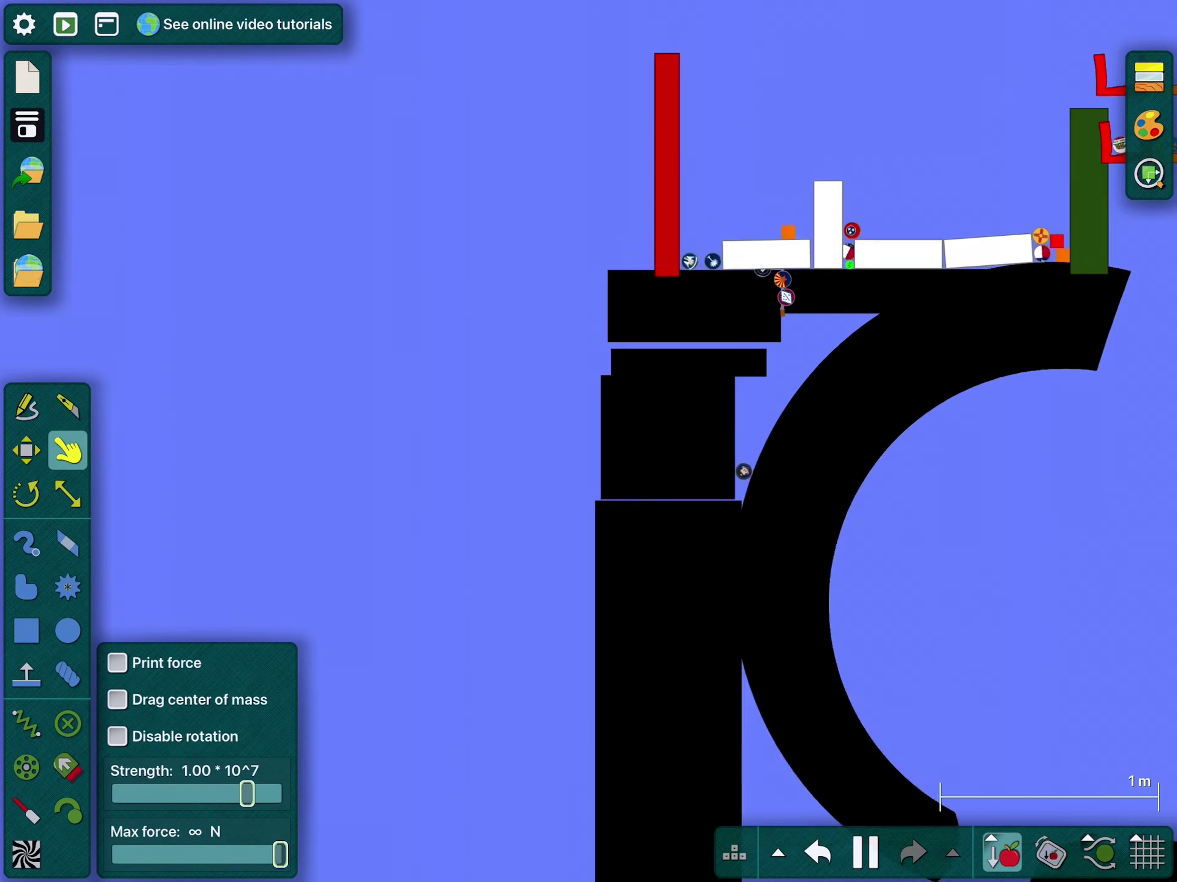
scroll(827, 221, "up", 2)
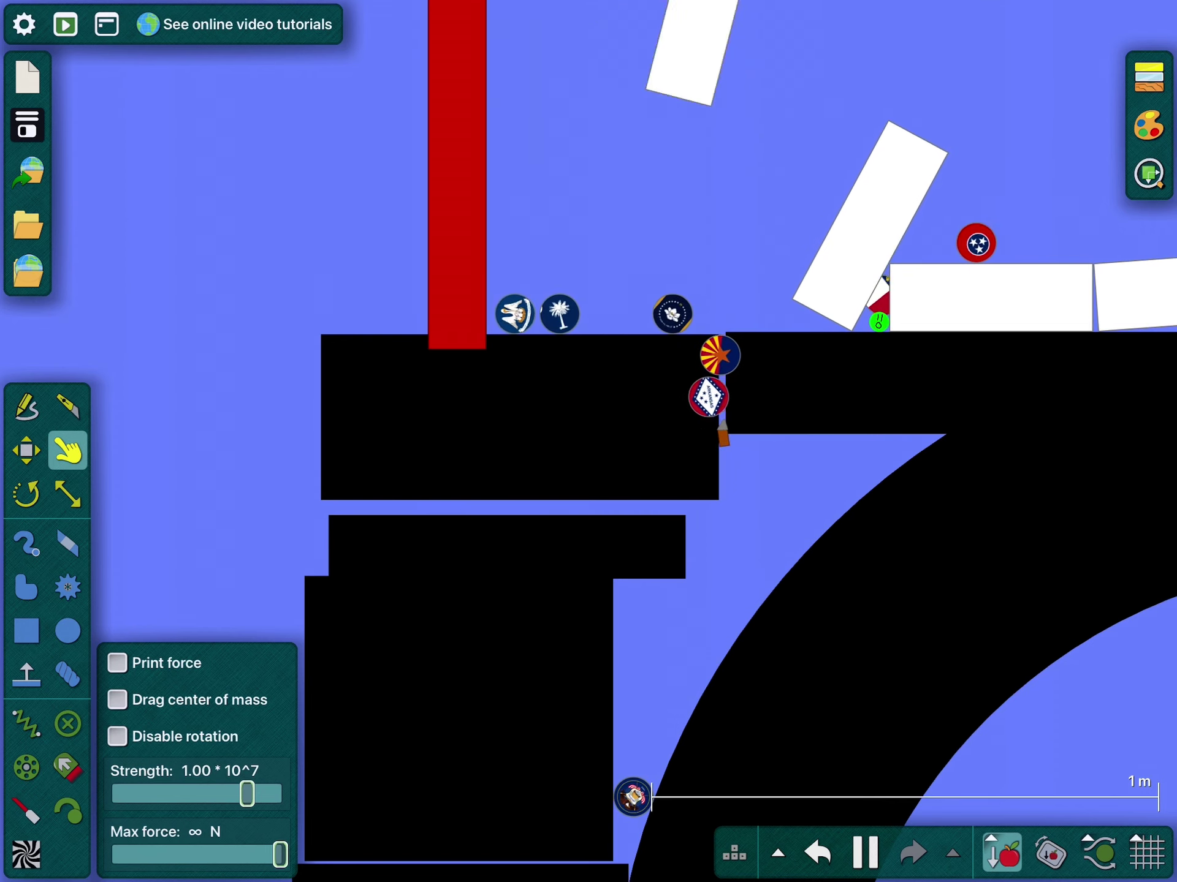
scroll(598, 395, "down", 2)
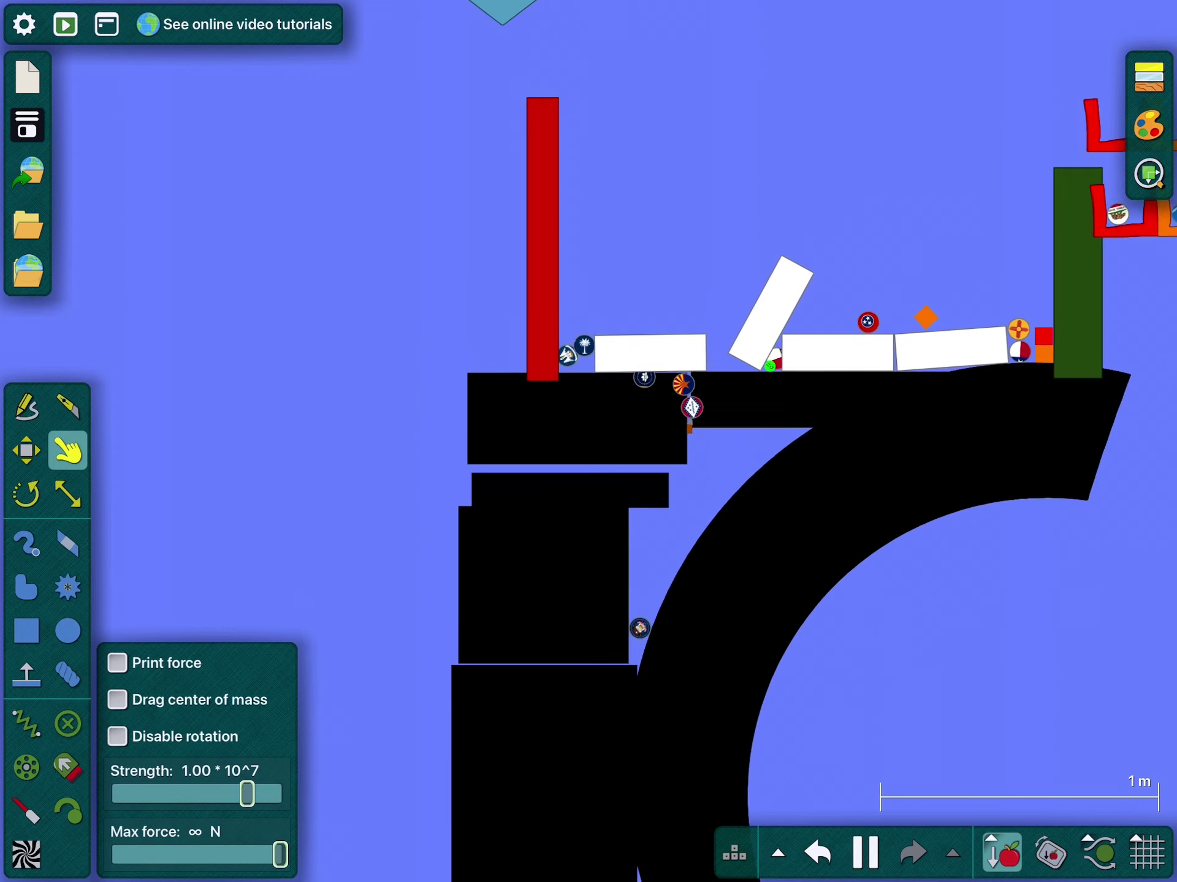
scroll(809, 295, "up", 2)
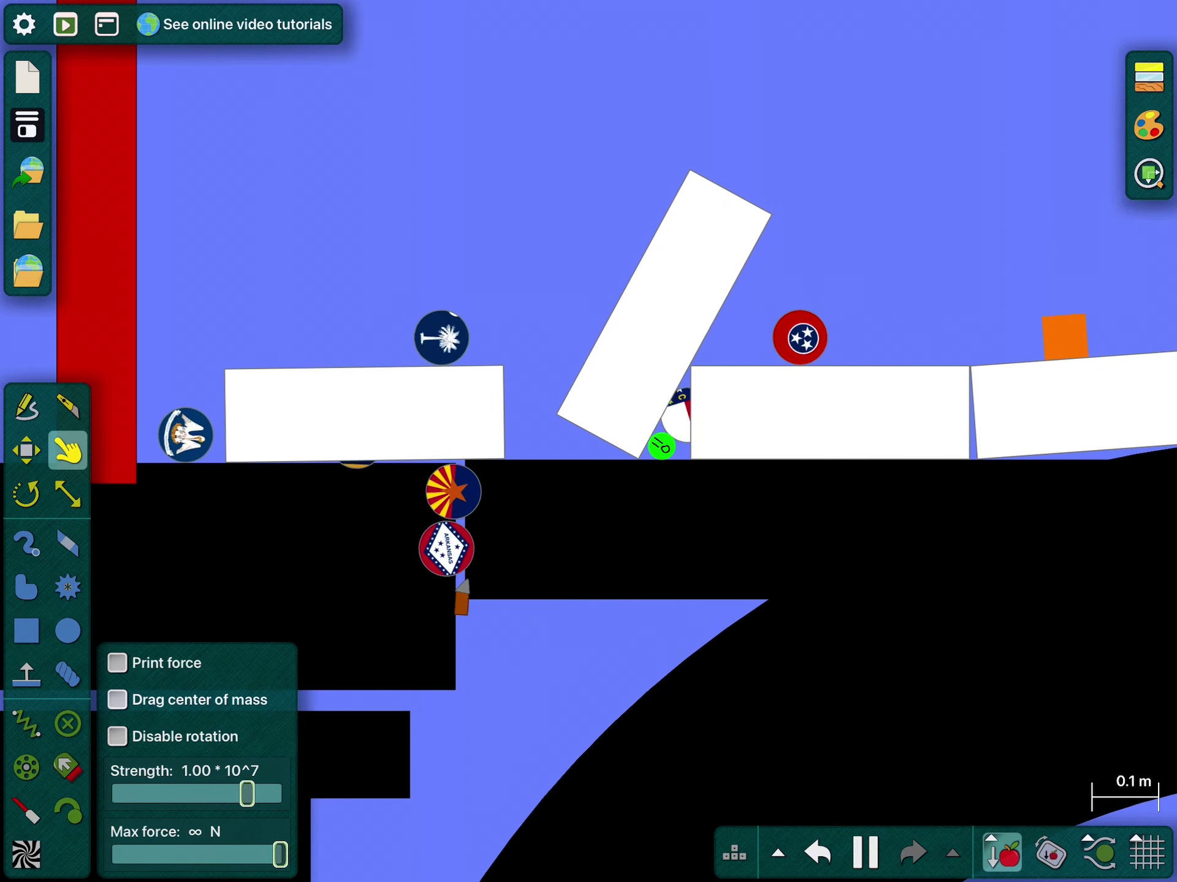
scroll(717, 212, "down", 1)
scroll(588, 442, "right", 3)
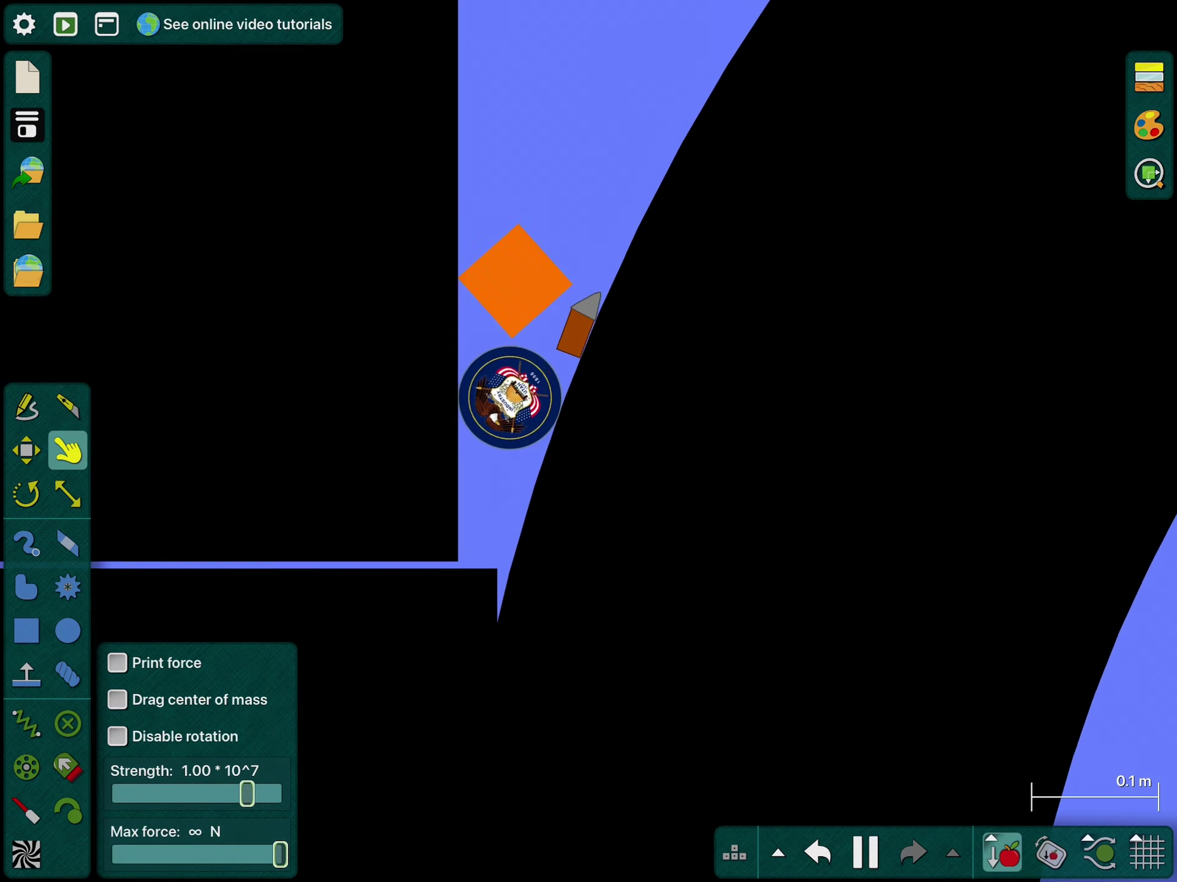
scroll(515, 400, "up", 3)
scroll(851, 557, "down", 2)
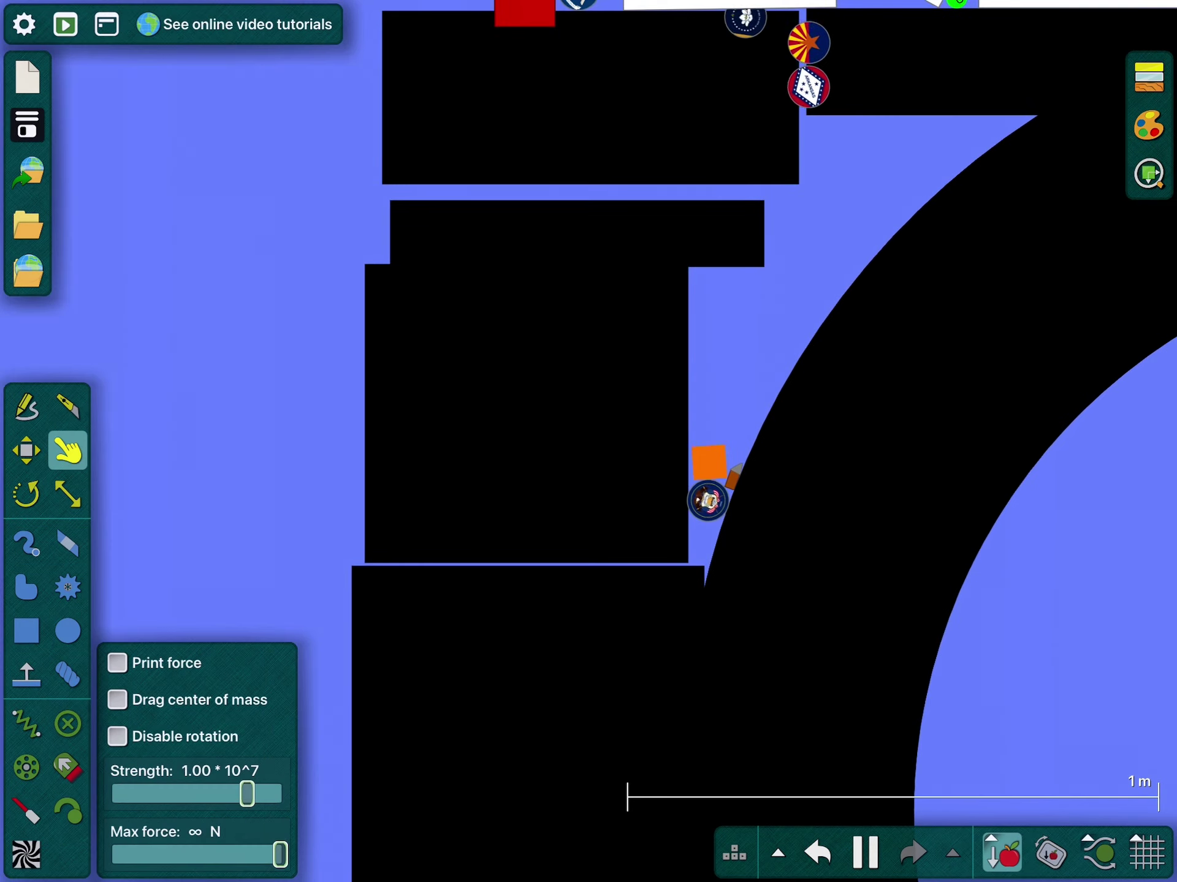
Liquify the black block into circle particles, then inspect and close the Material settings
right_click(825, 582)
left_click(714, 373)
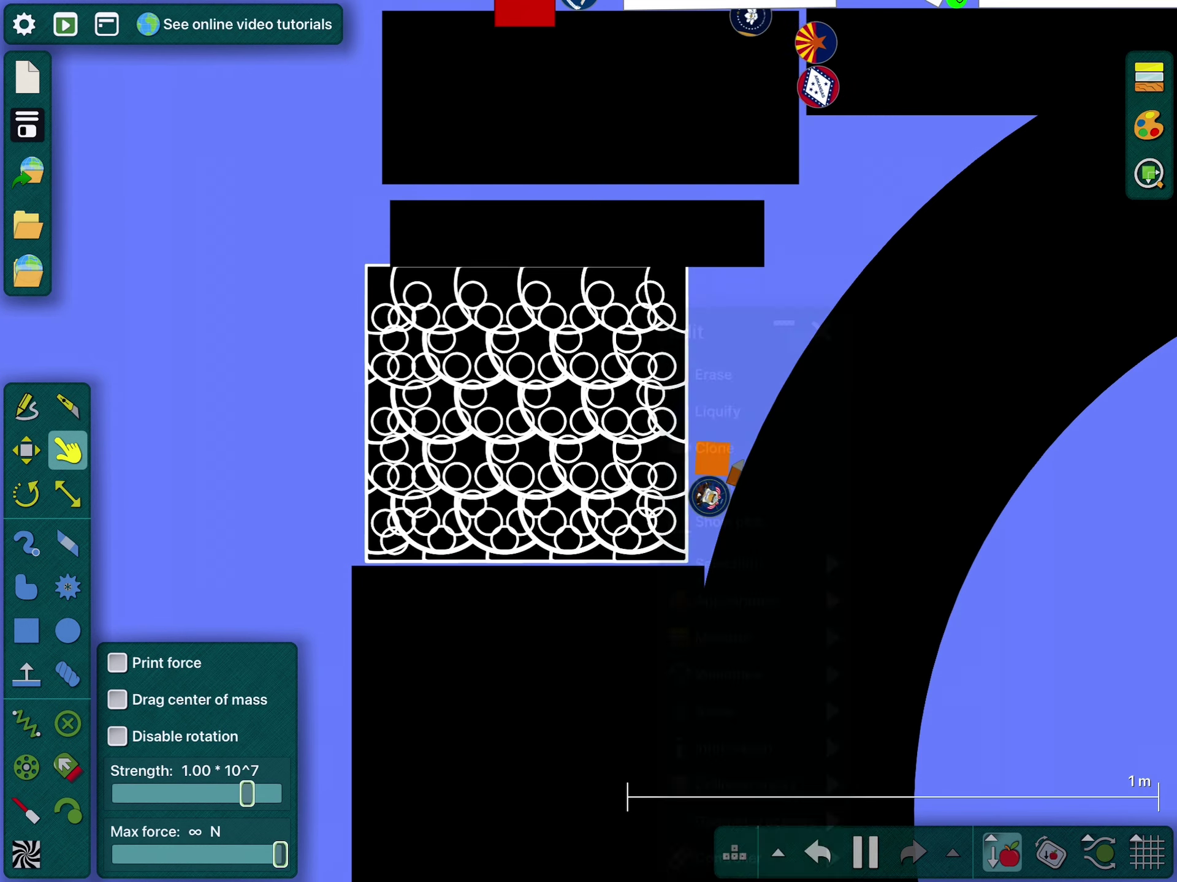
scroll(825, 546, "up", 2)
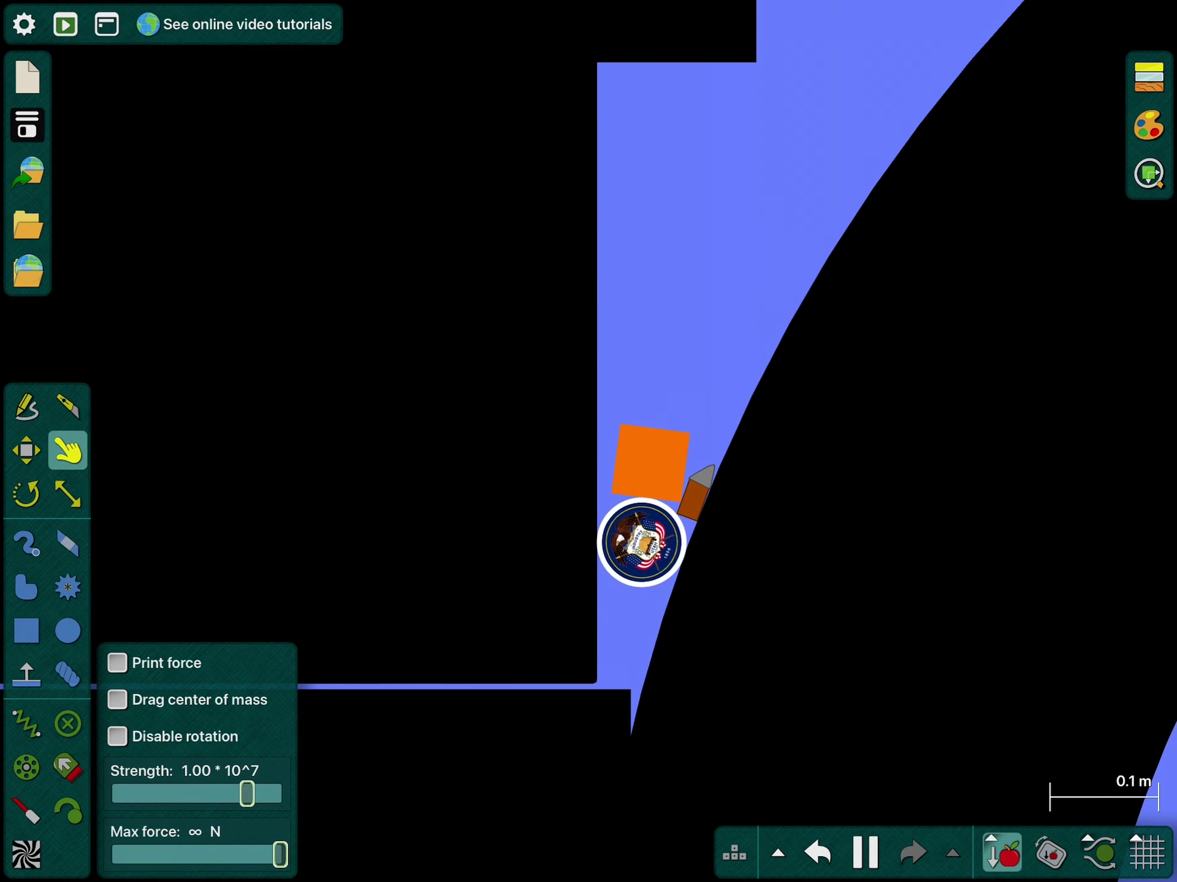
left_click(1149, 78)
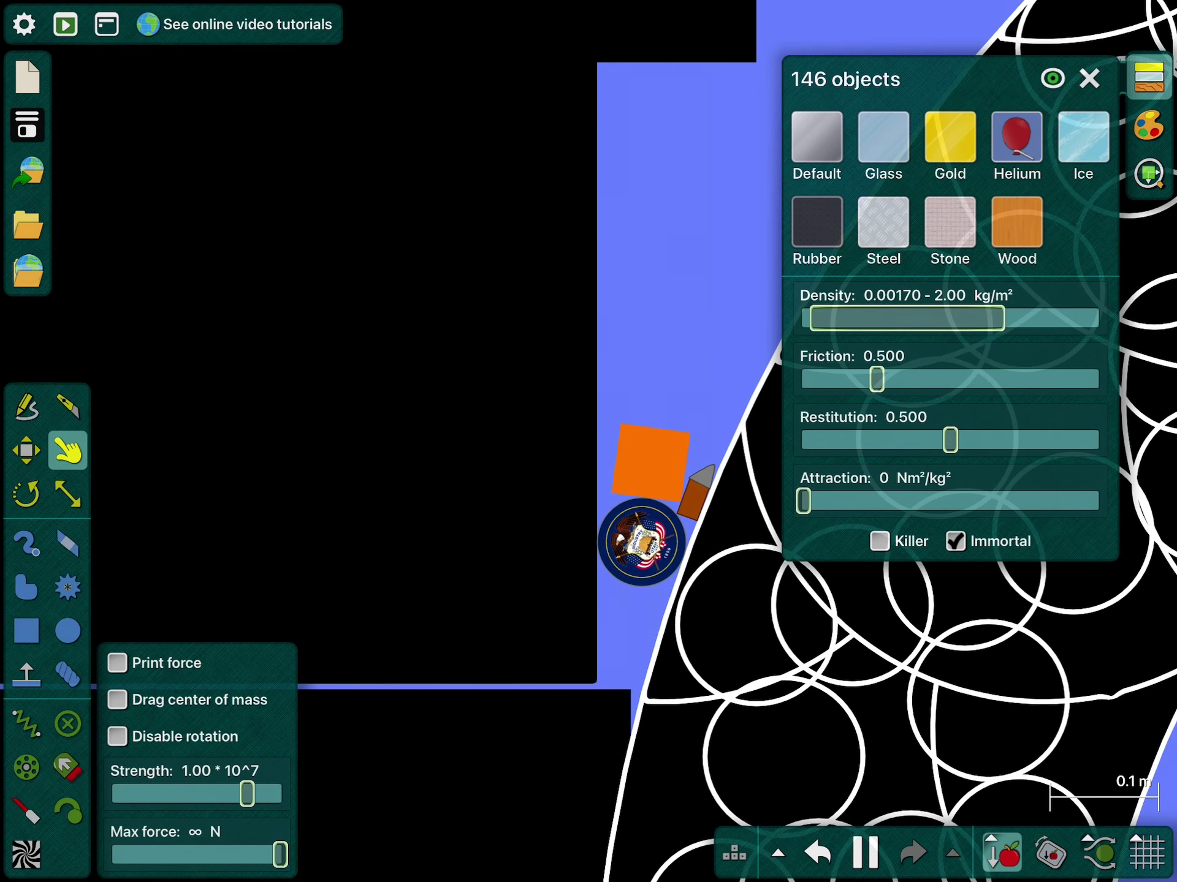
left_click(642, 542)
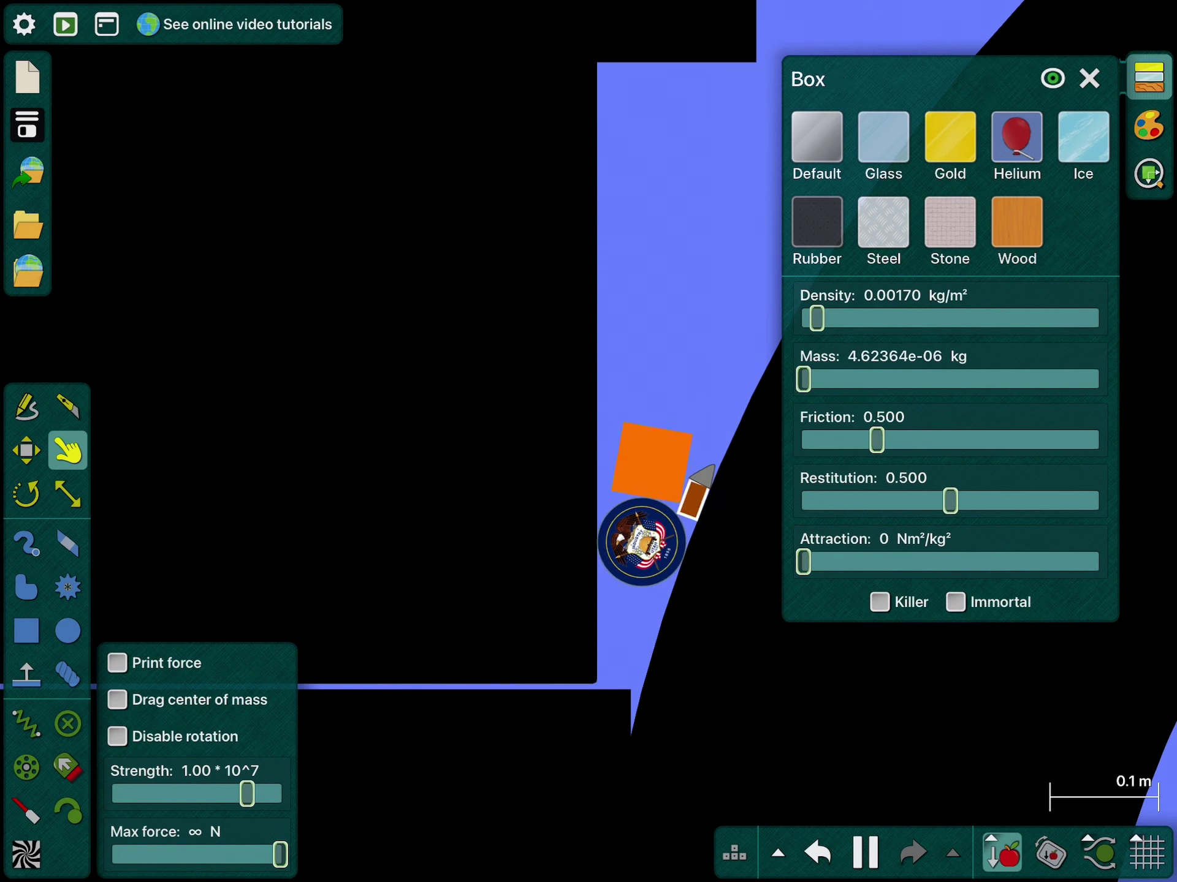
key("Escape")
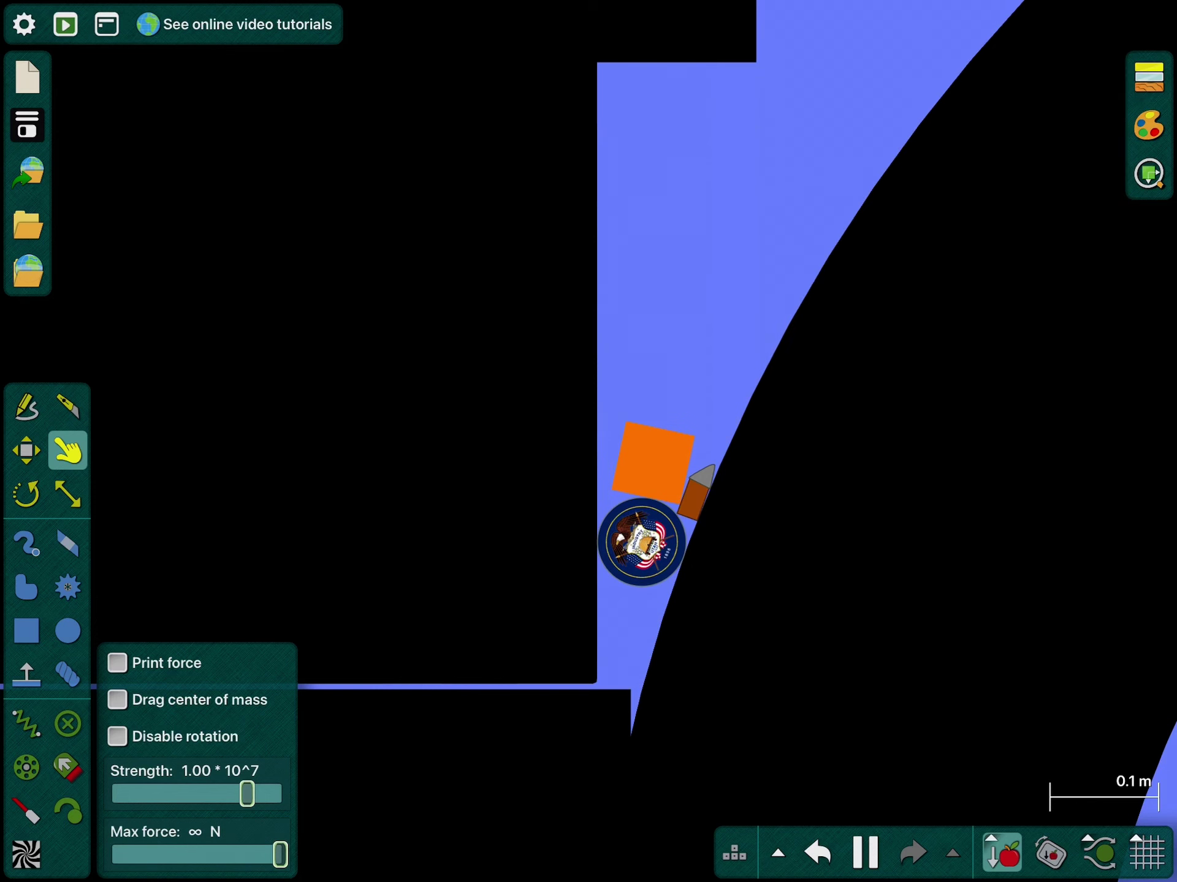
Drag the brown box left and down through the particle block and out the bottom
left_click_drag(580, 356, 335, 551)
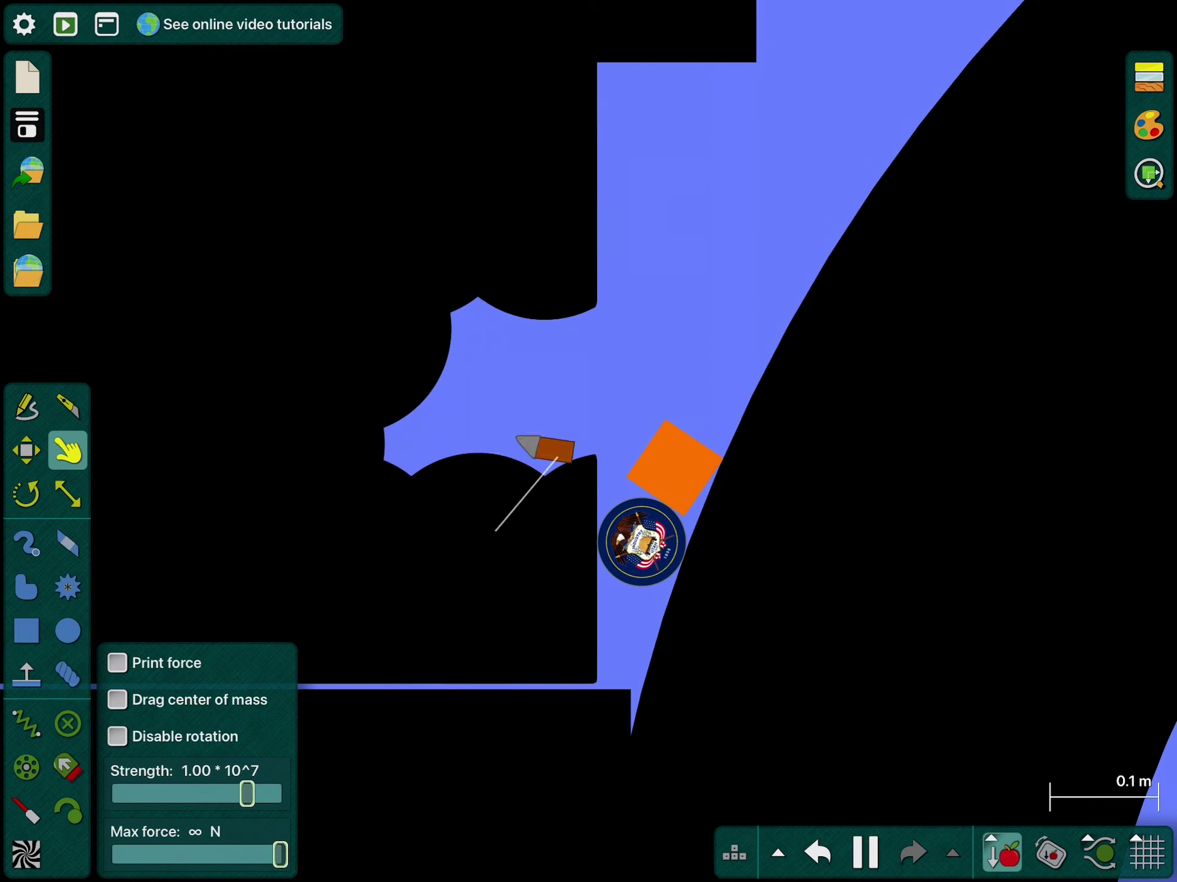
left_click_drag(336, 551, 408, 780)
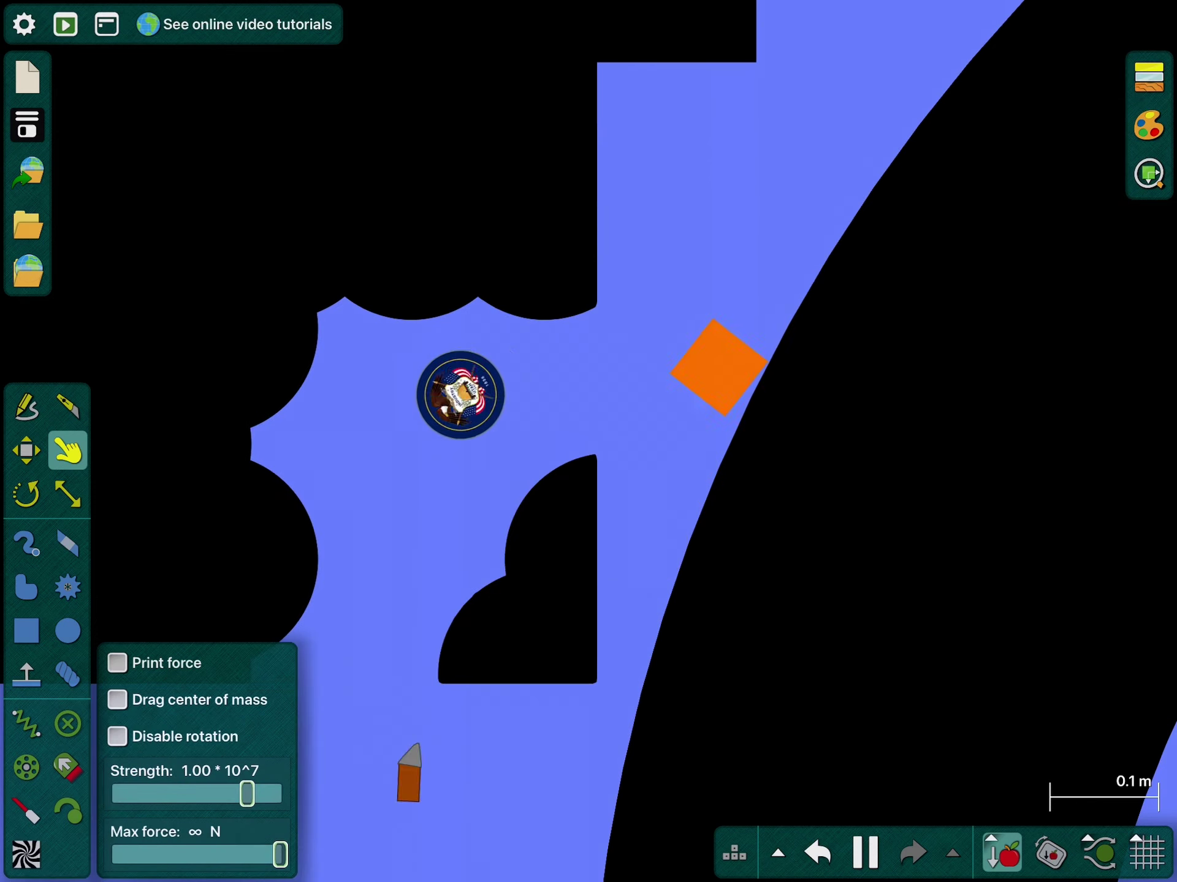
scroll(542, 174, "down", 5)
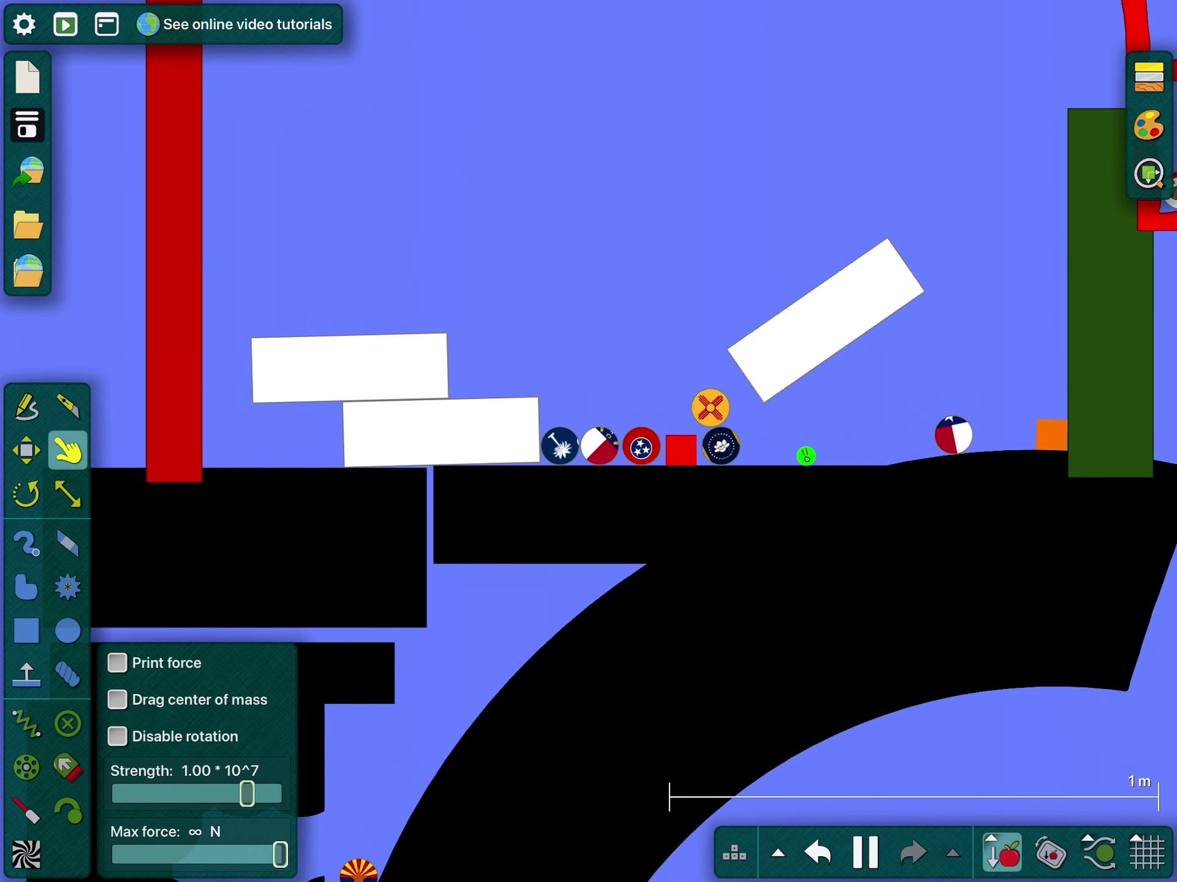
Tug the stuck Texas ball leftward along the platform to free it
left_click_drag(915, 439, 861, 450)
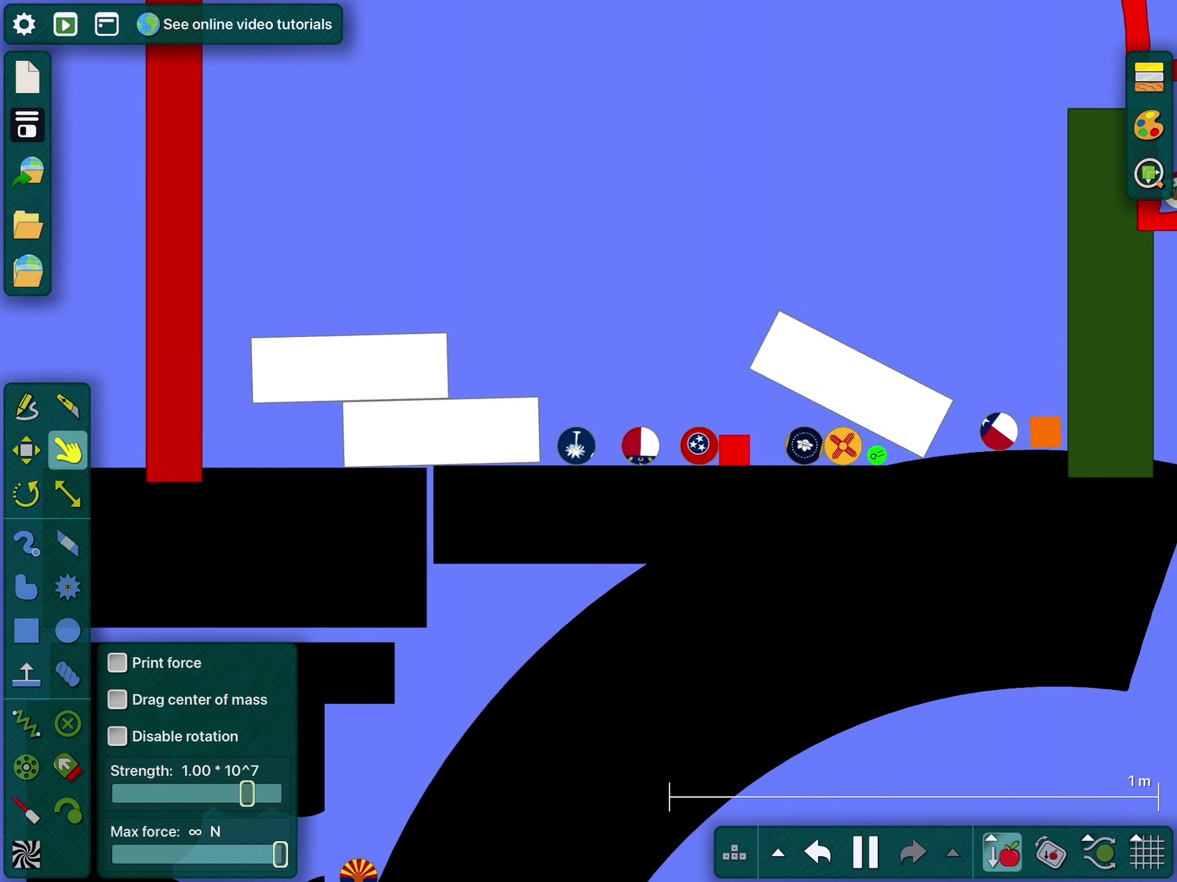
scroll(589, 441, "down", 3)
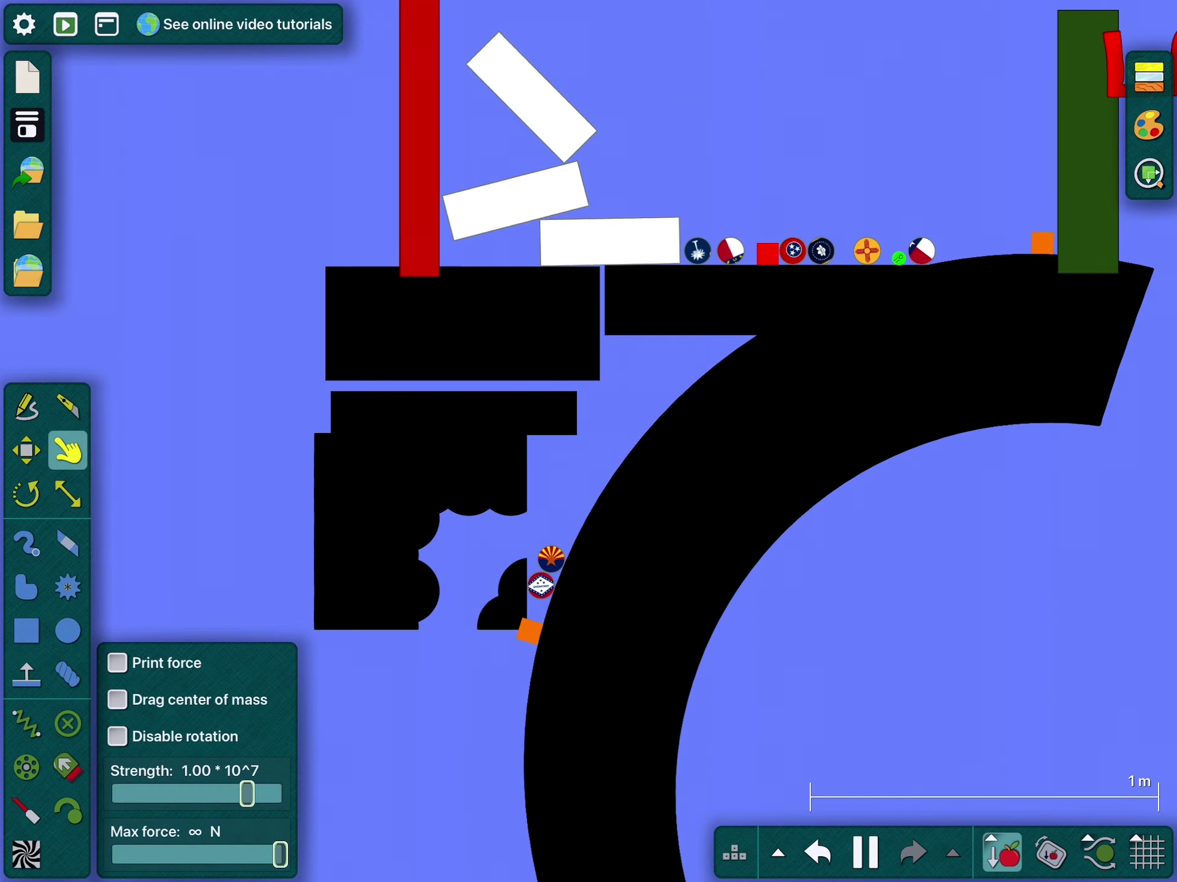
scroll(586, 771, "up", 3)
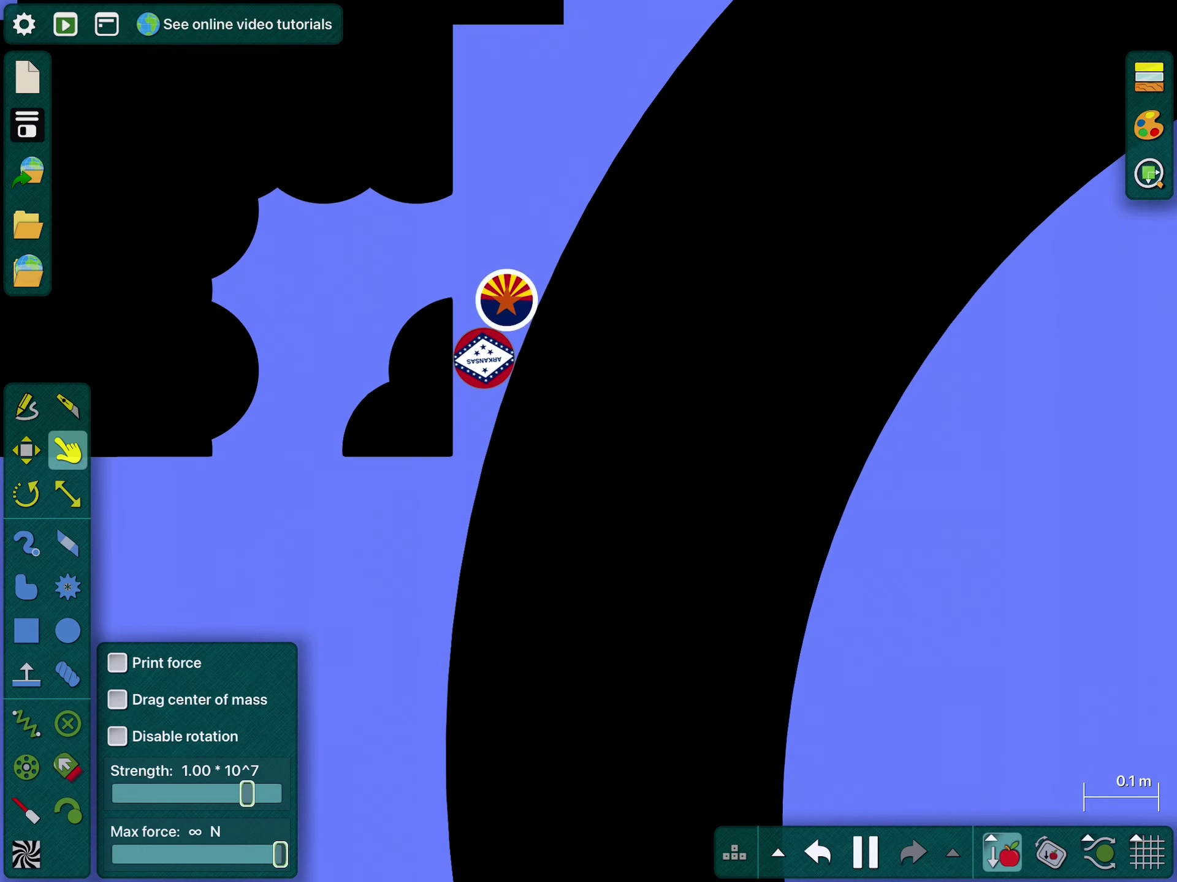
scroll(708, 8, "down", 3)
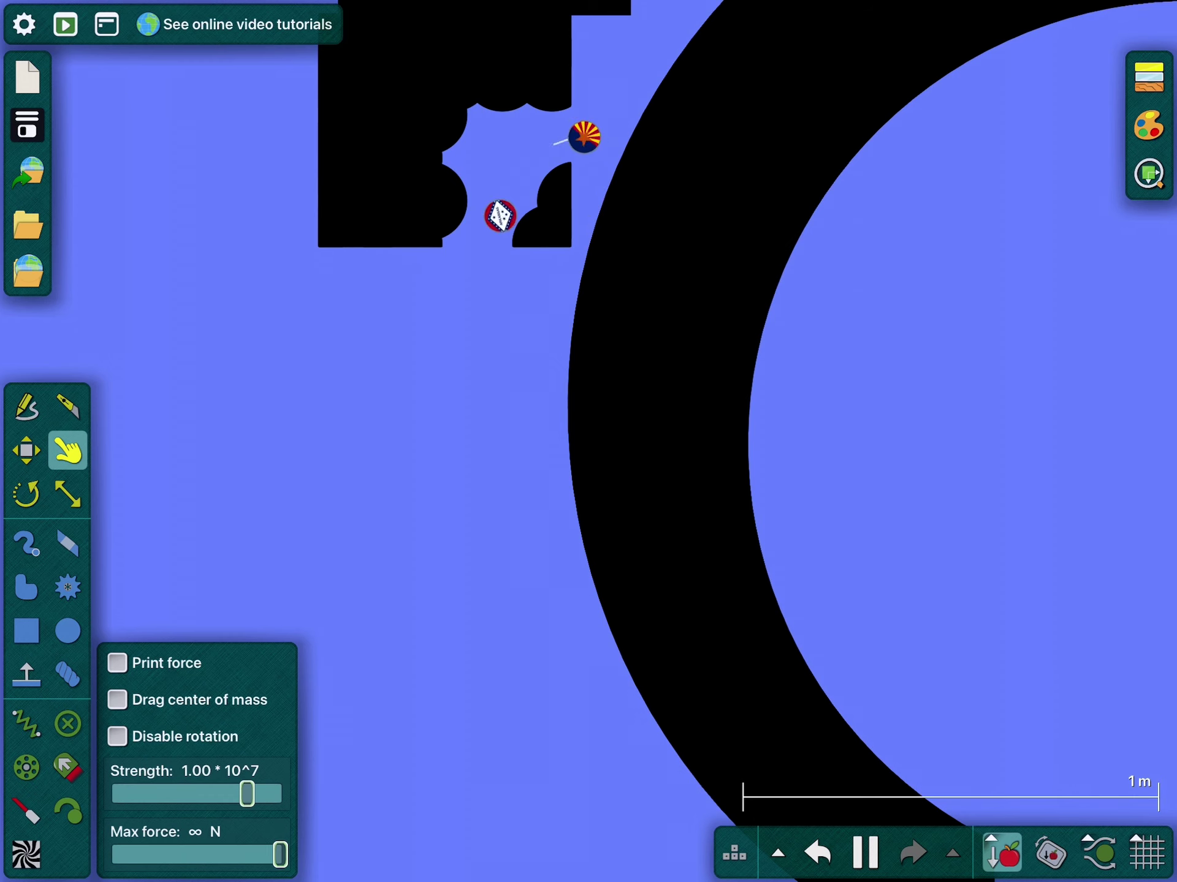
scroll(594, 10, "down", 3)
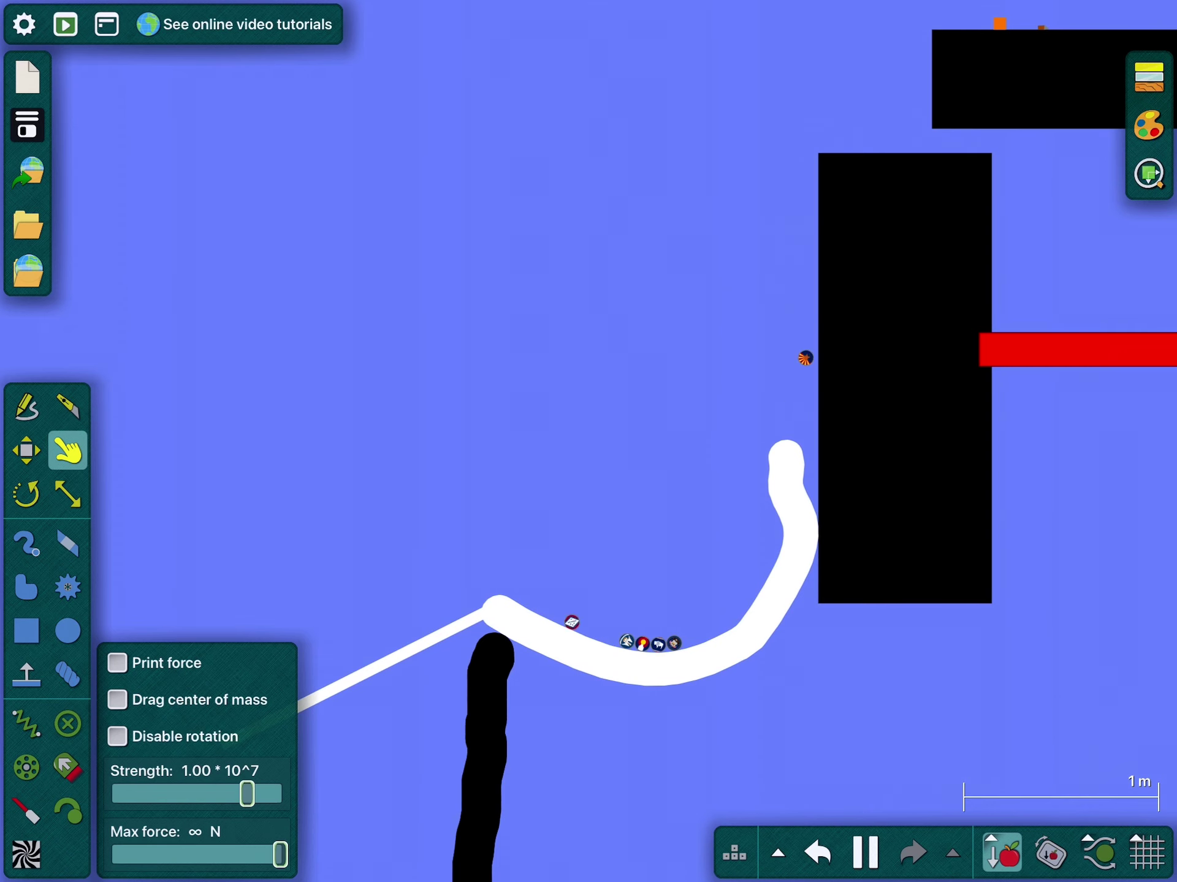
scroll(694, 773, "up", 3)
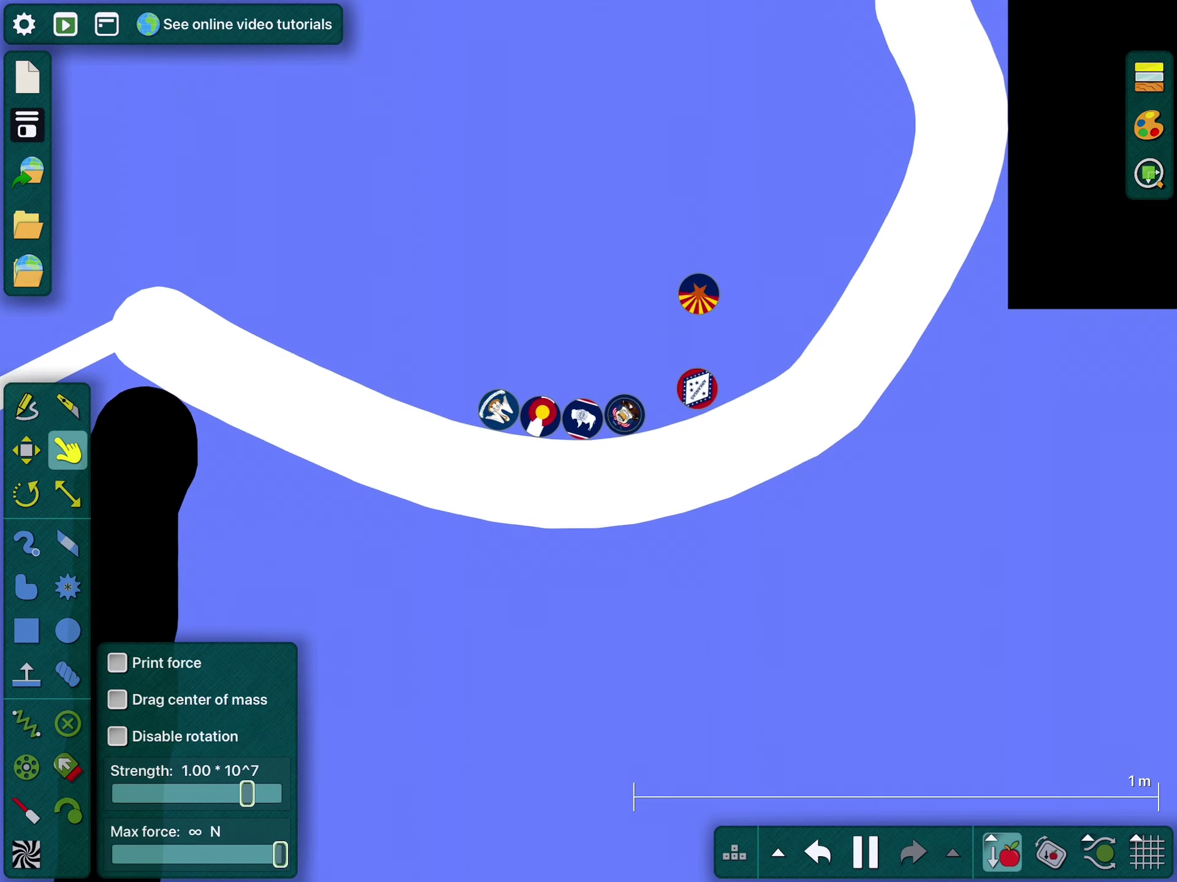
scroll(516, 690, "down", 5)
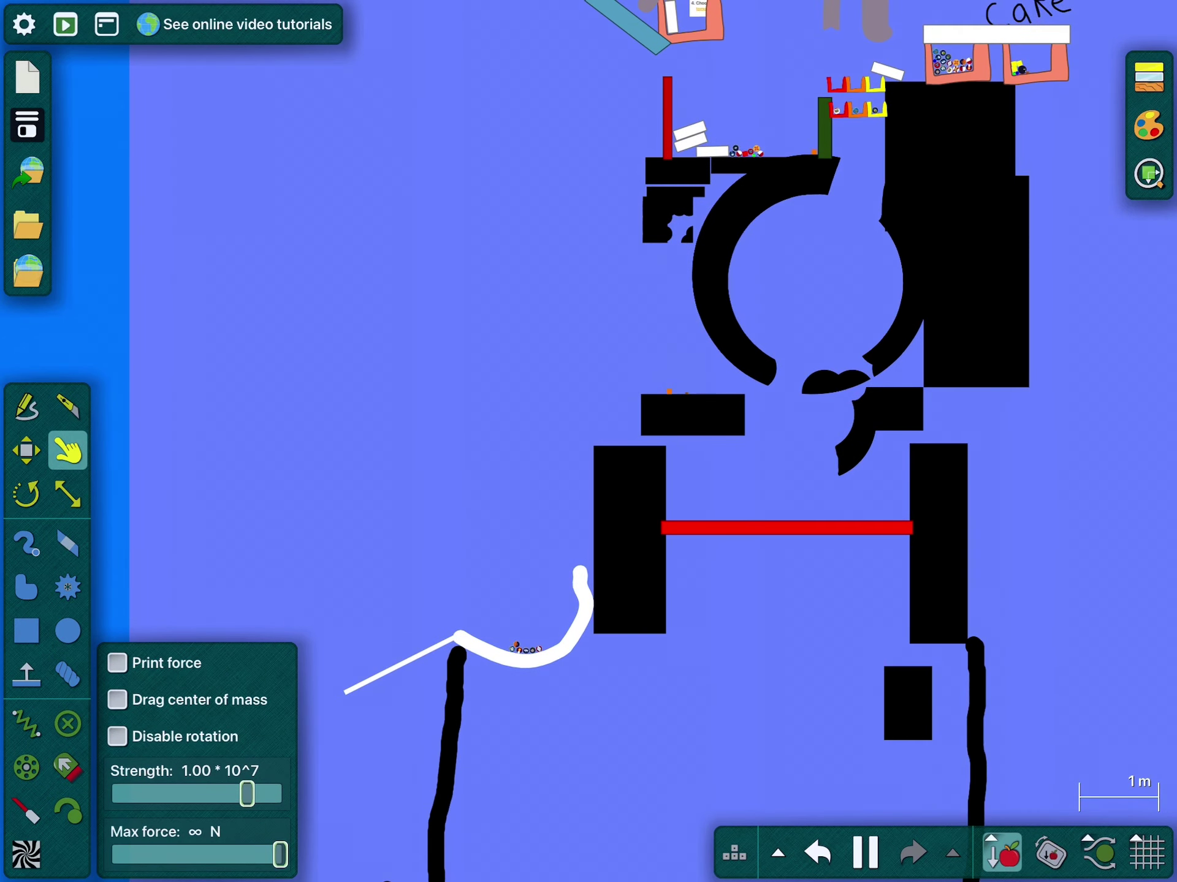
Lift the white hook track and its balls upward, then swing it out left of the towers
left_click_drag(524, 649, 534, 538)
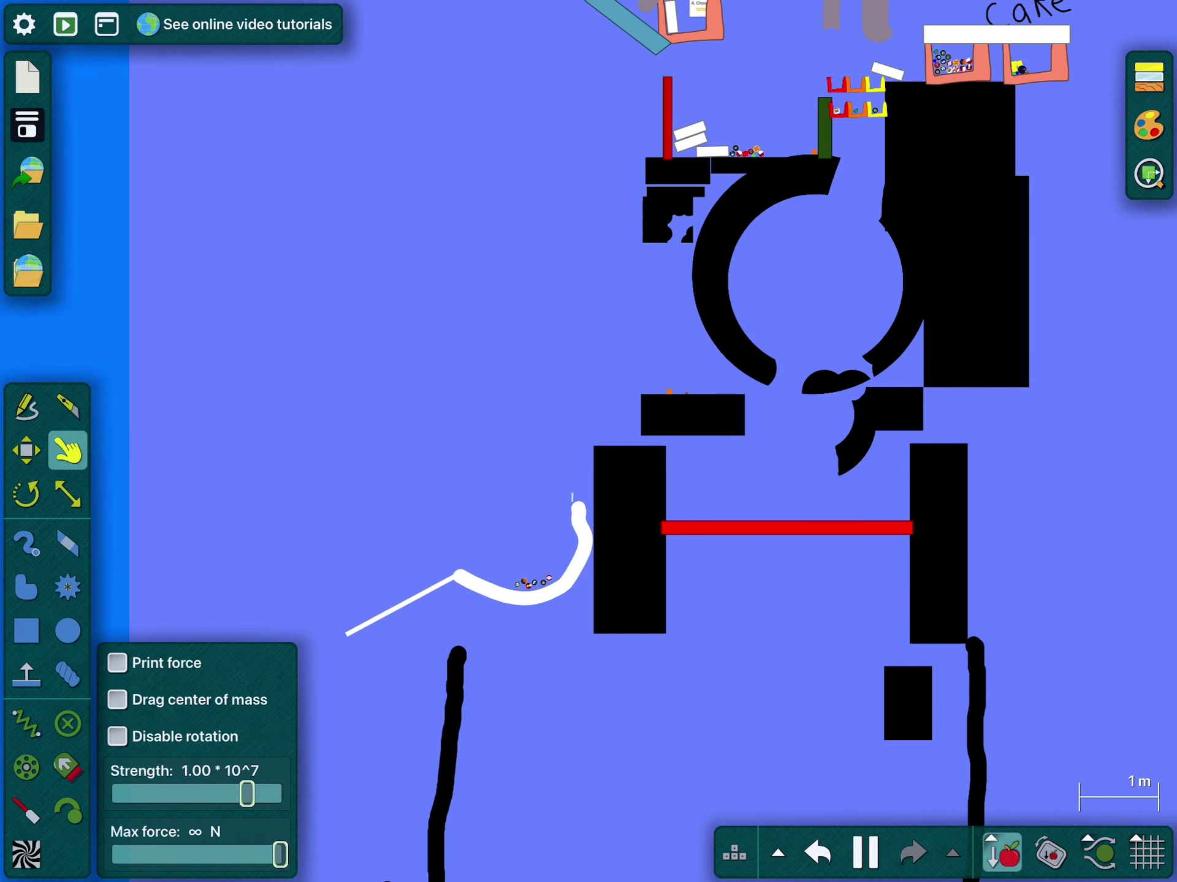
left_click_drag(558, 419, 455, 543)
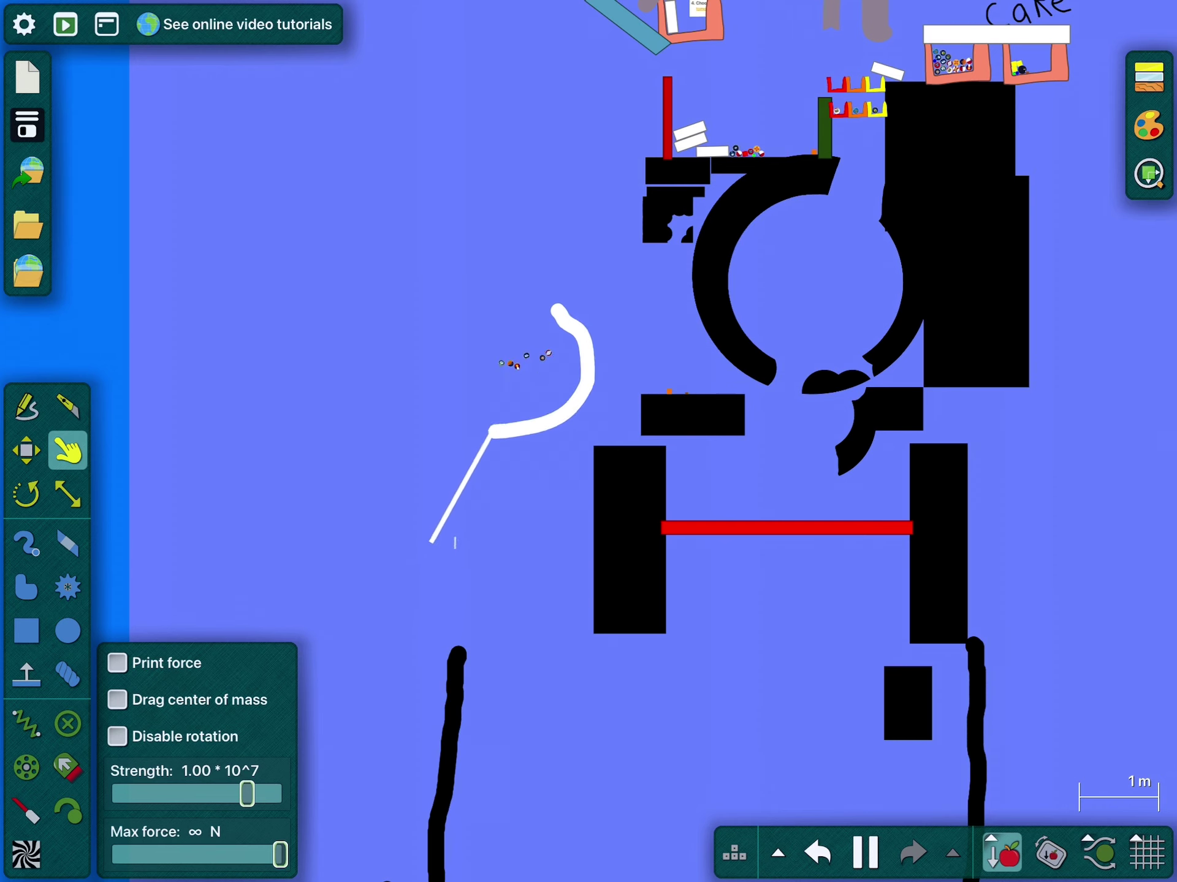
left_click_drag(452, 468, 434, 346)
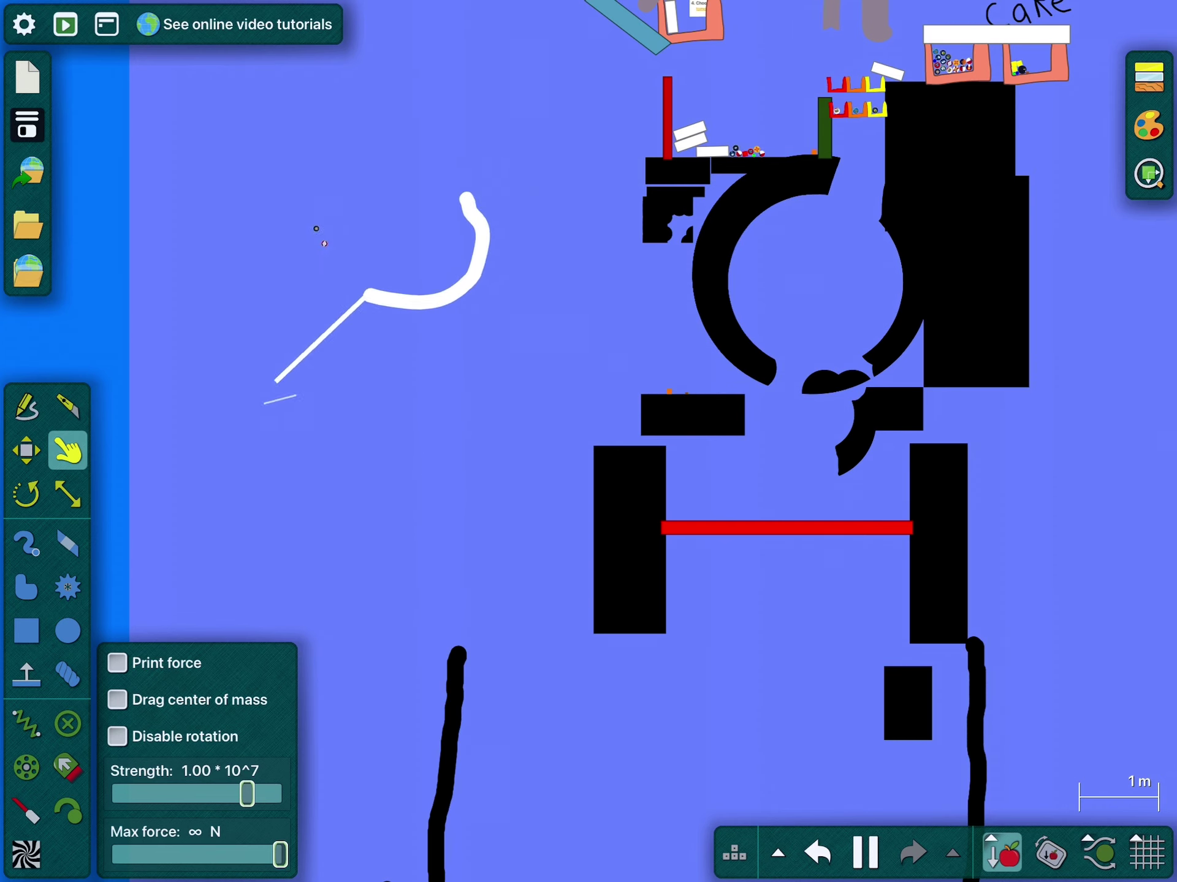
mouse_move(324, 243)
left_mouse_down()
mouse_move(249, 271)
mouse_move(171, 336)
mouse_move(133, 450)
left_mouse_up()
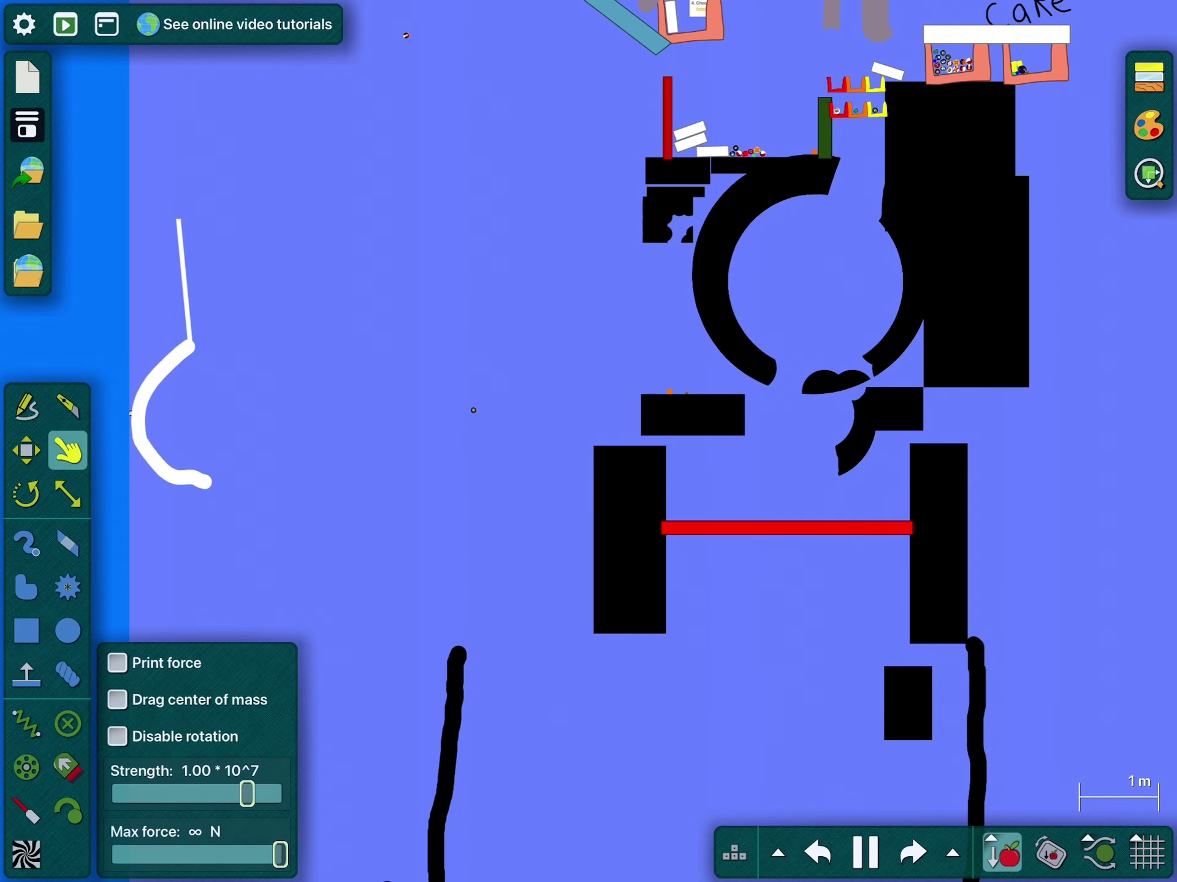
Pause the simulation and switch to the Move tool
left_click(864, 854)
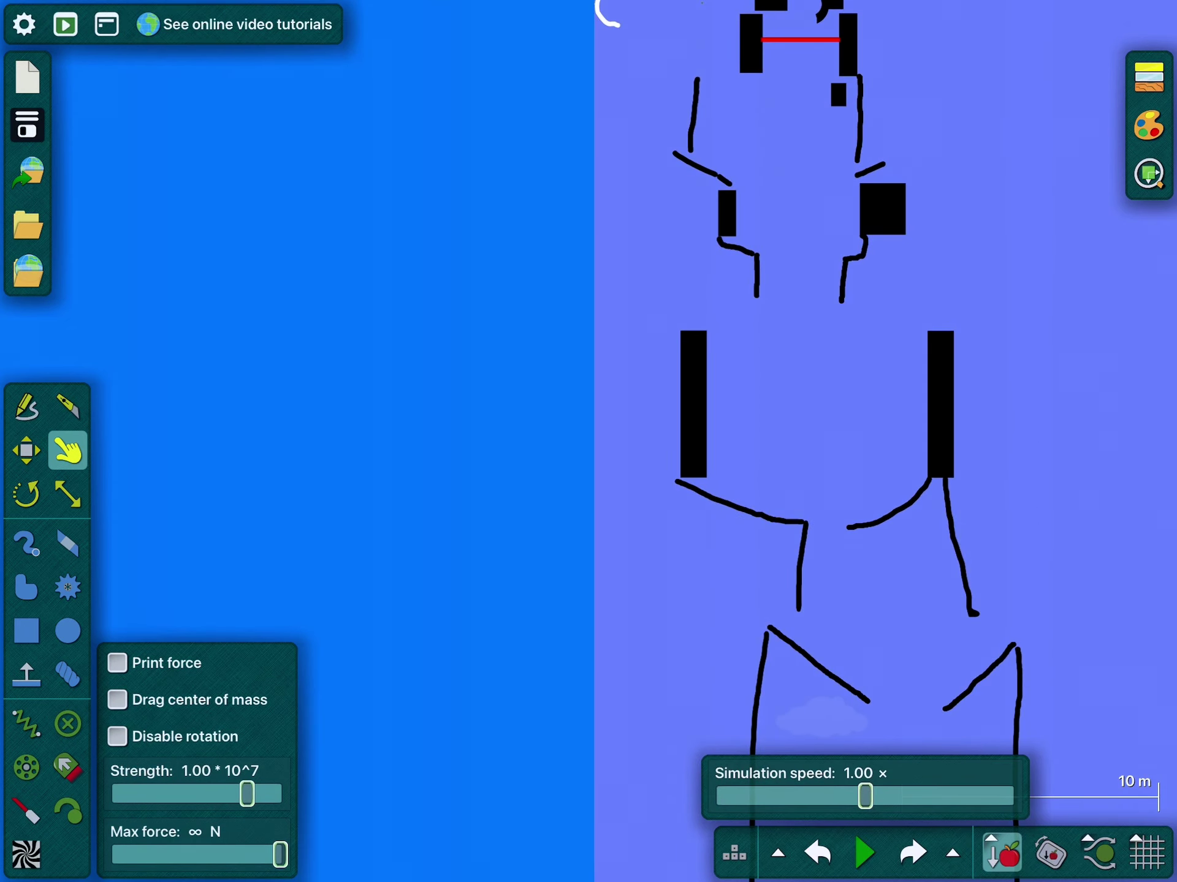
scroll(728, 470, "up", 5)
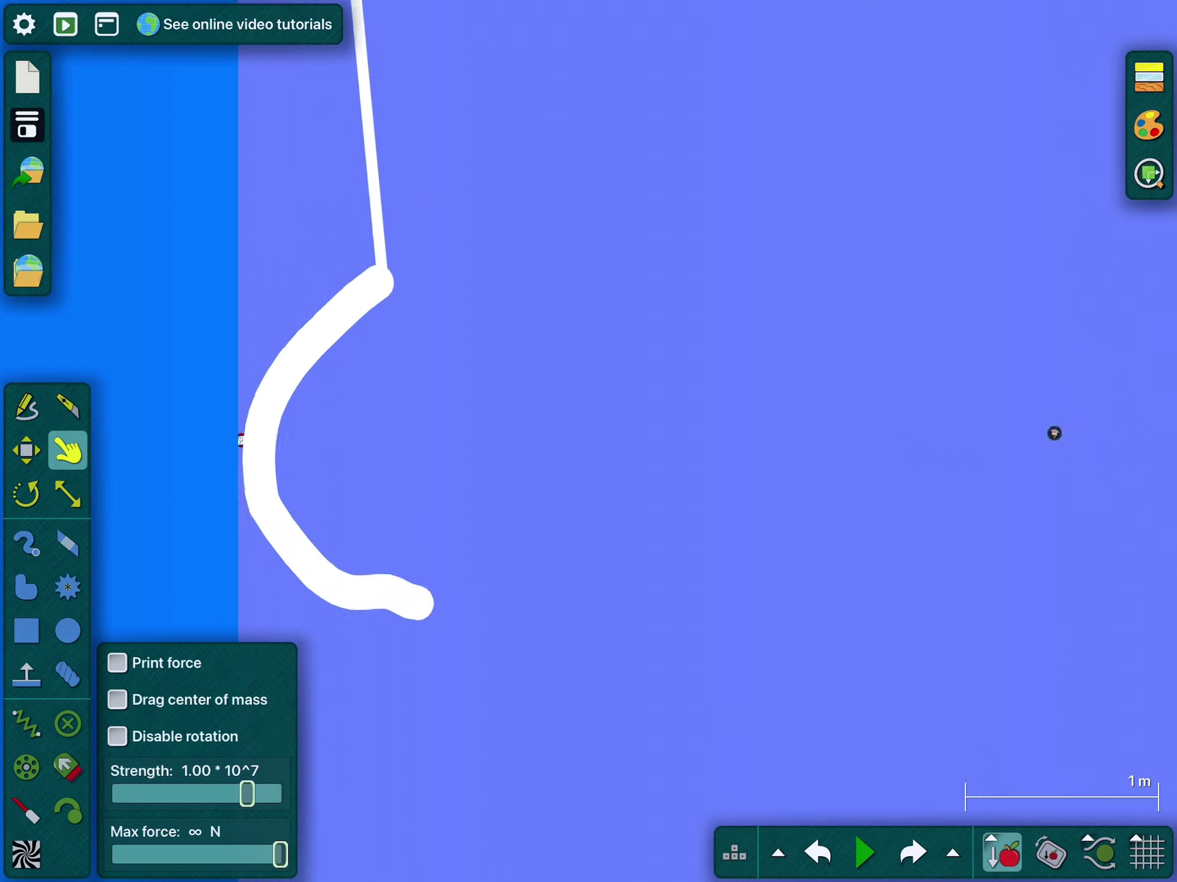
key("m")
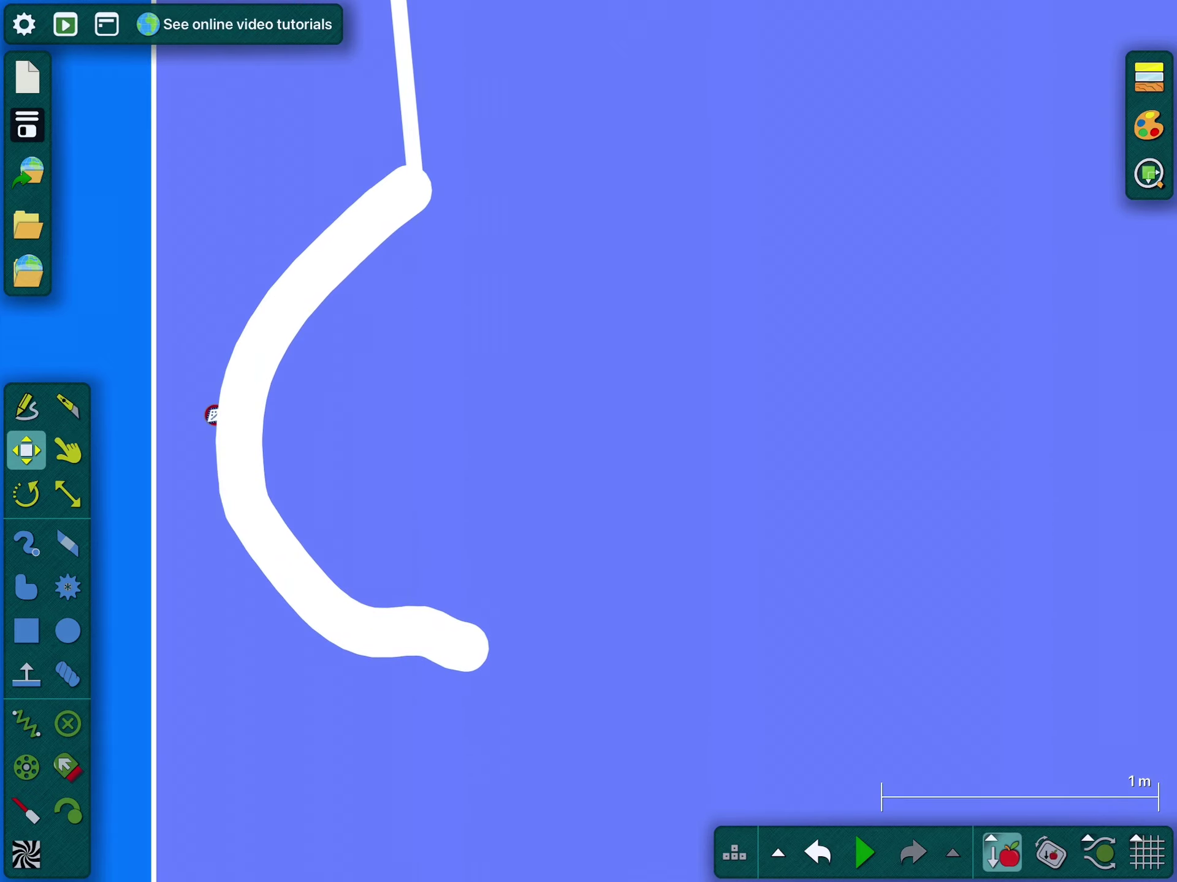
scroll(326, 438, "down", 3)
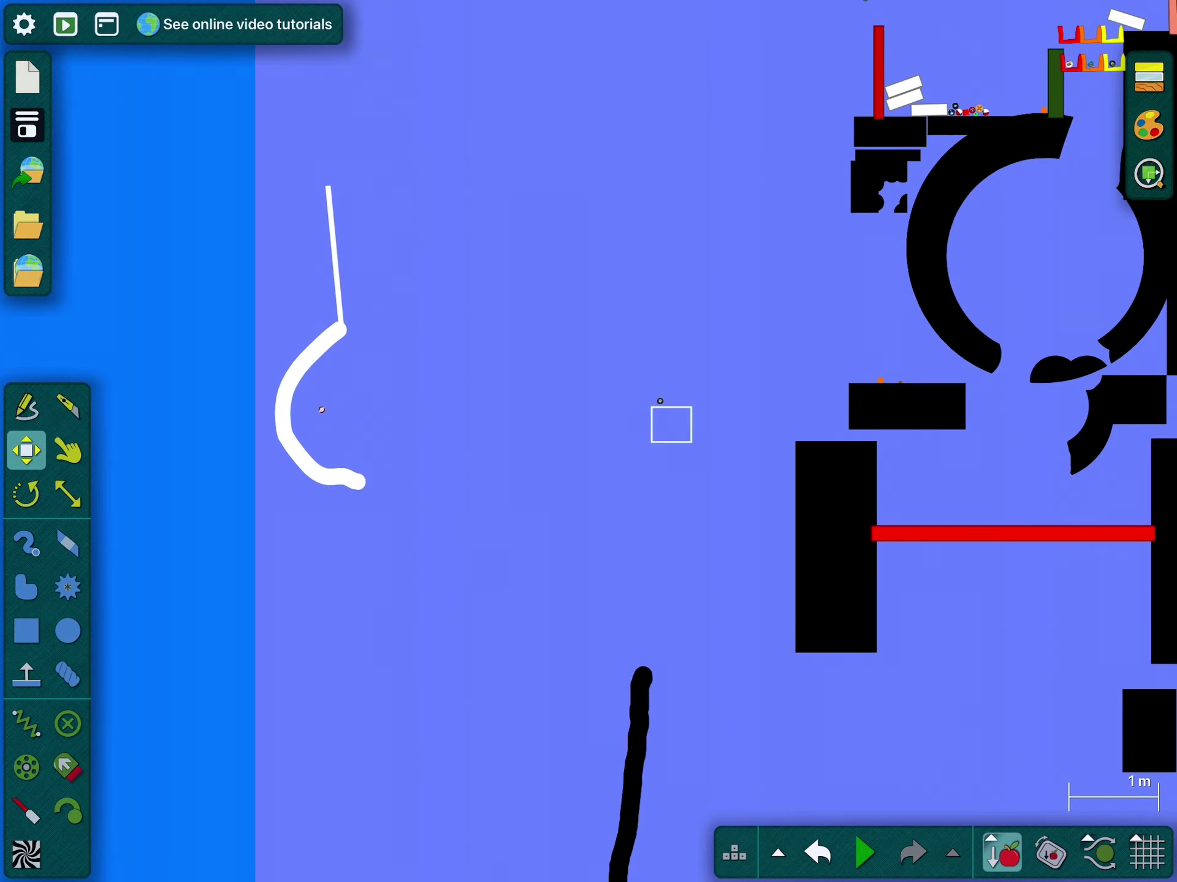
scroll(322, 409, "up", 2)
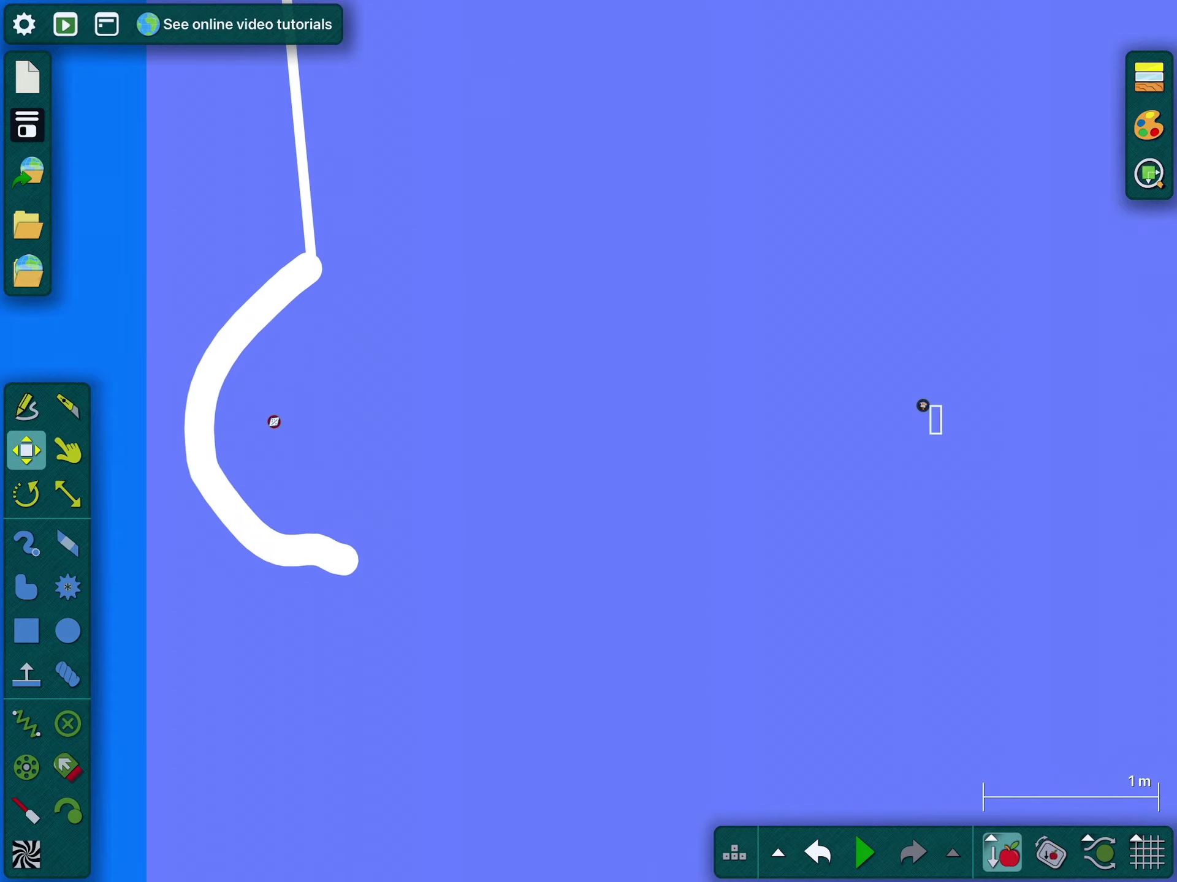
scroll(487, 511, "down", 4)
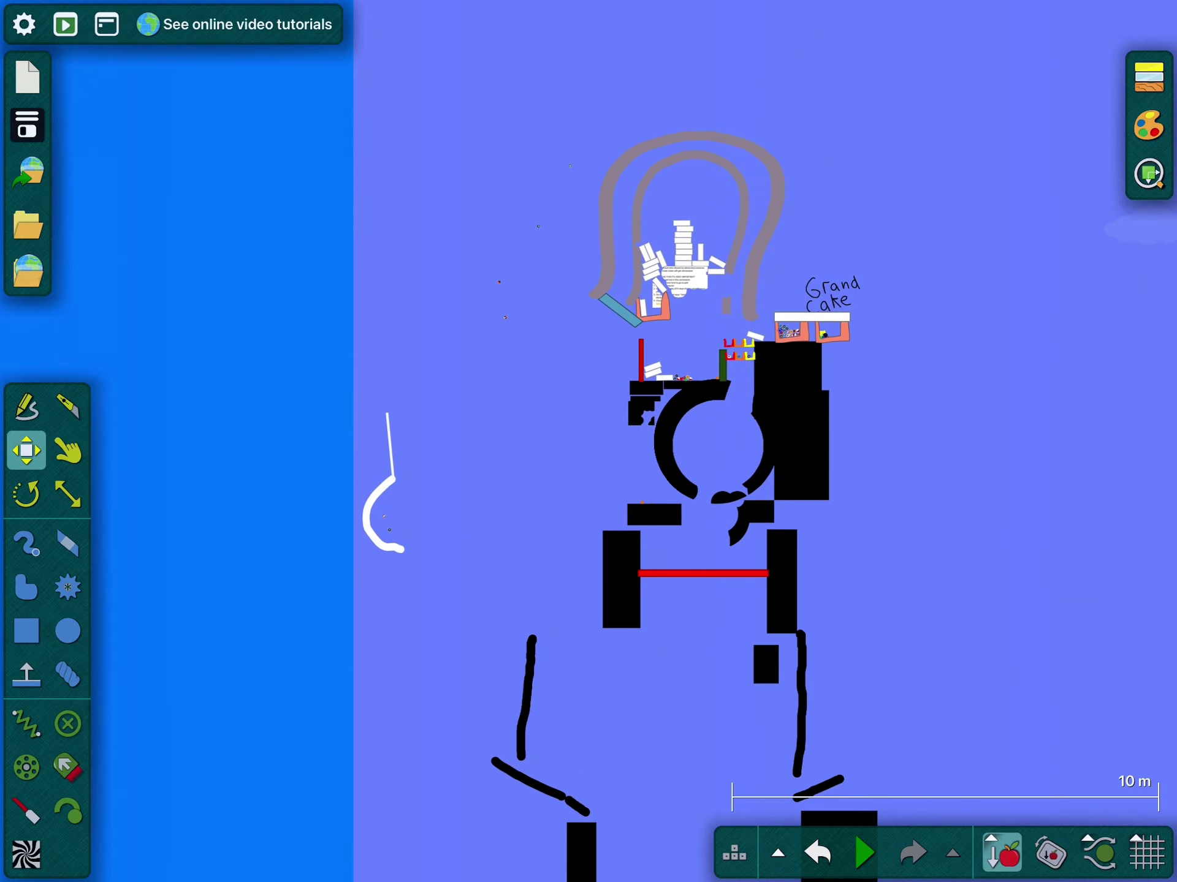
scroll(617, 257, "up", 2)
scroll(817, 681, "down", 2)
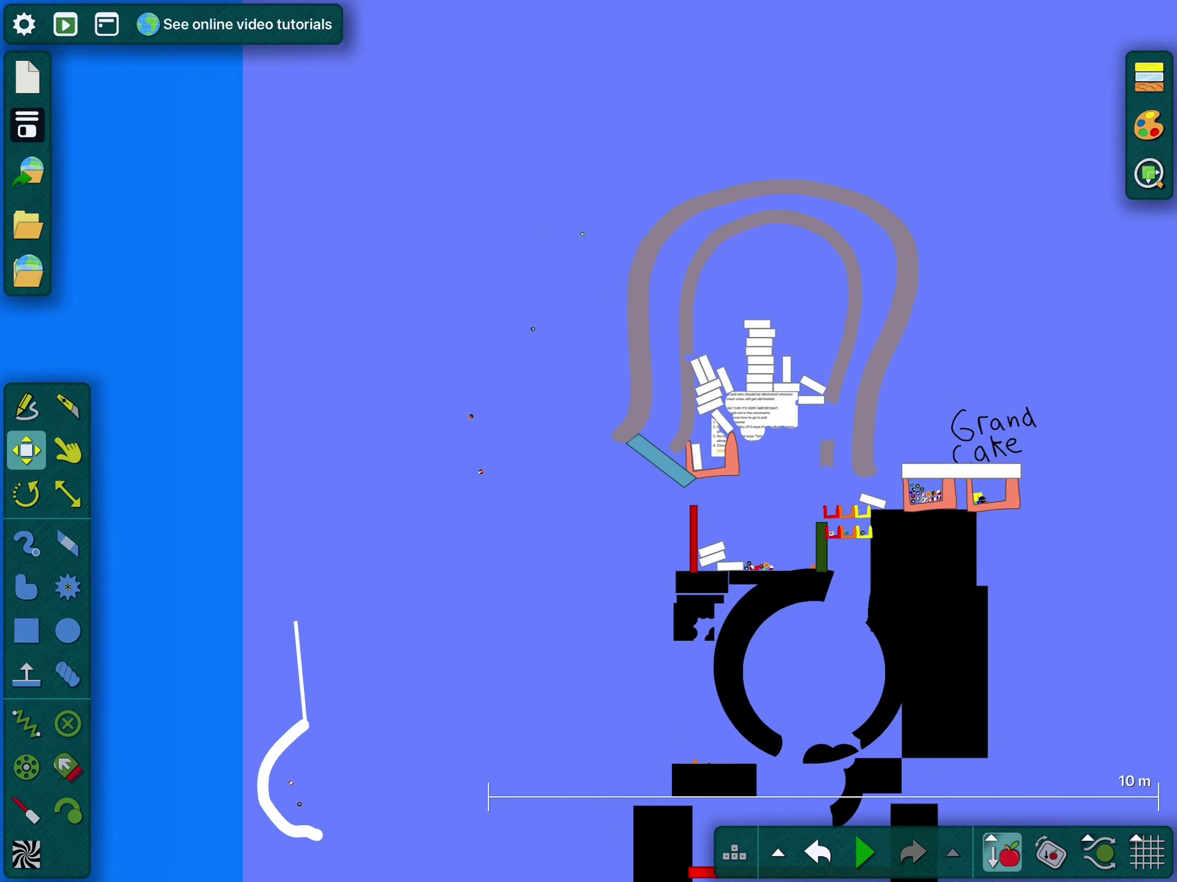
scroll(506, 328, "up", 2)
scroll(685, 330, "up", 3)
Bring the stray flag balls into view and move them into the white hook's curve
left_click_drag(446, 540, 506, 310)
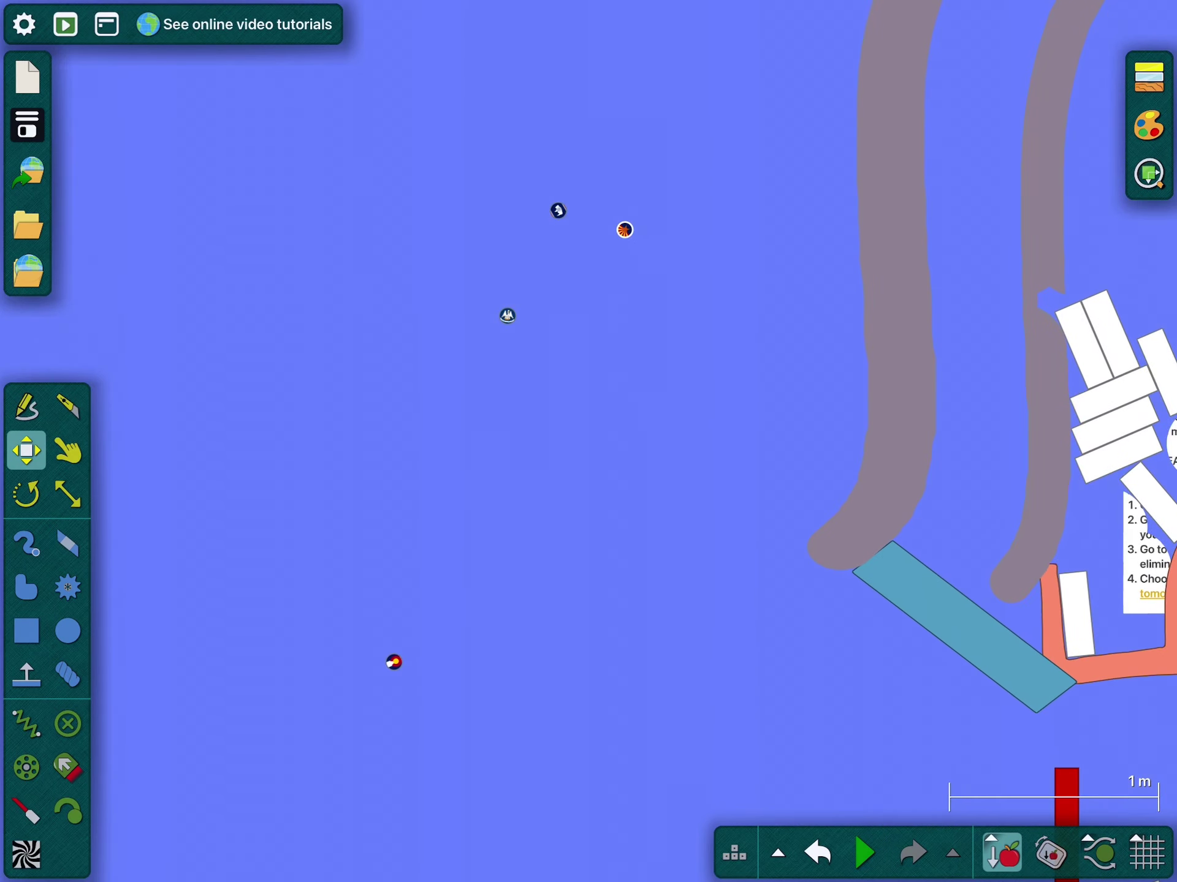
scroll(765, 200, "down", 4)
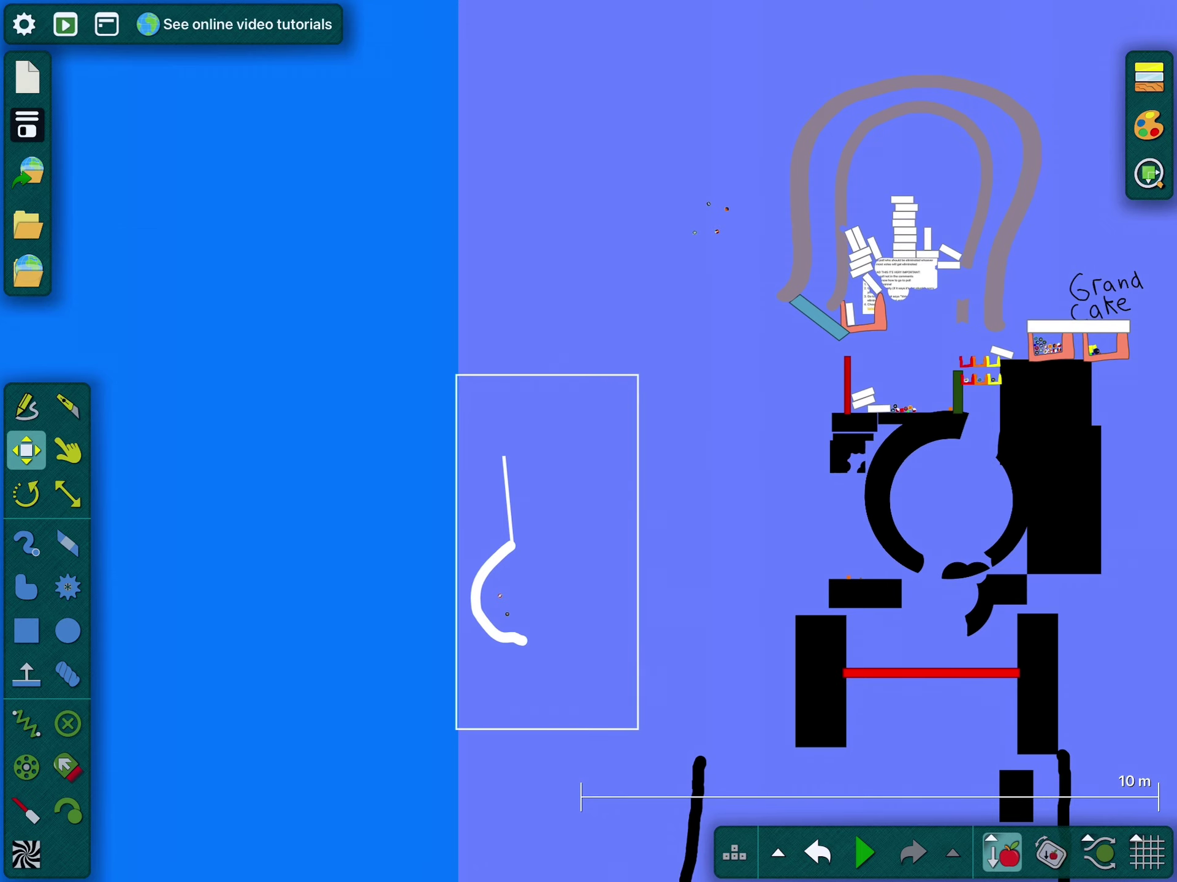
scroll(713, 198, "up", 4)
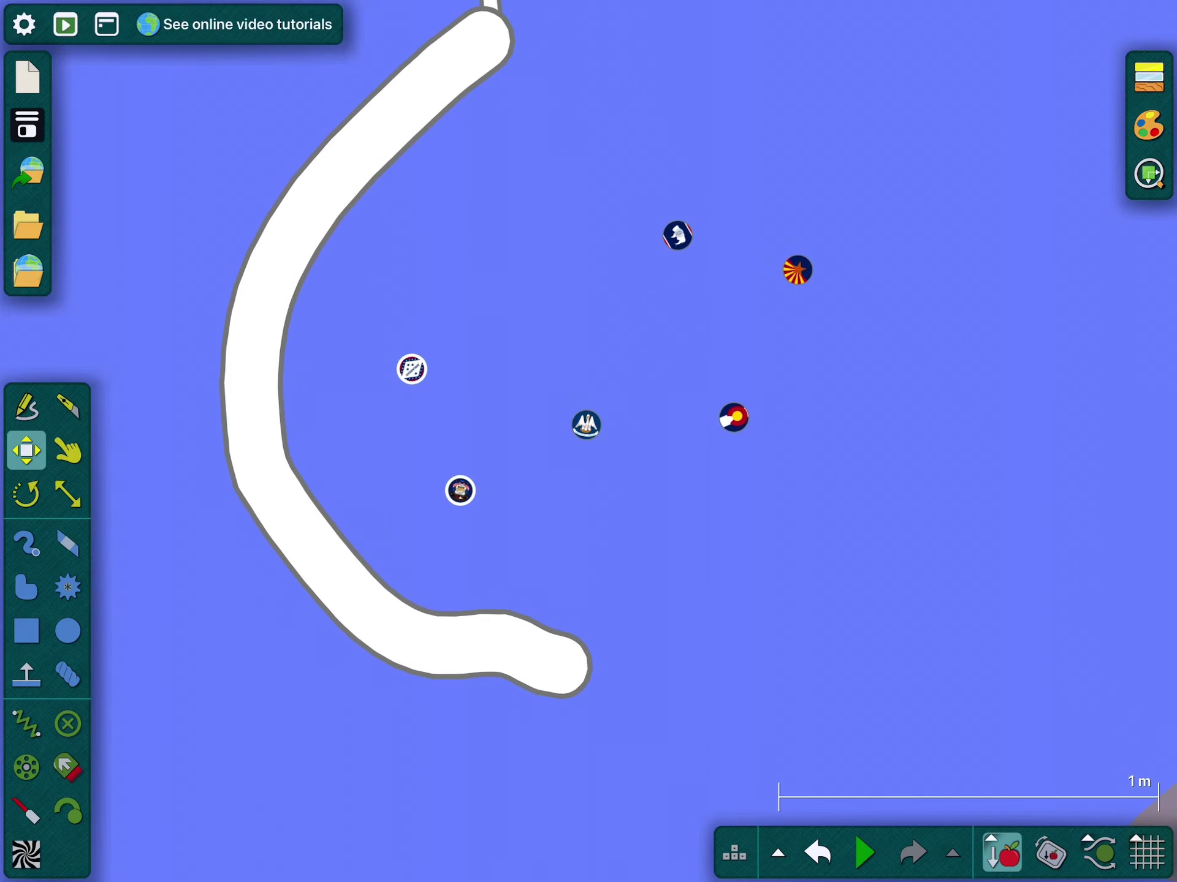
left_click_drag(734, 418, 455, 448)
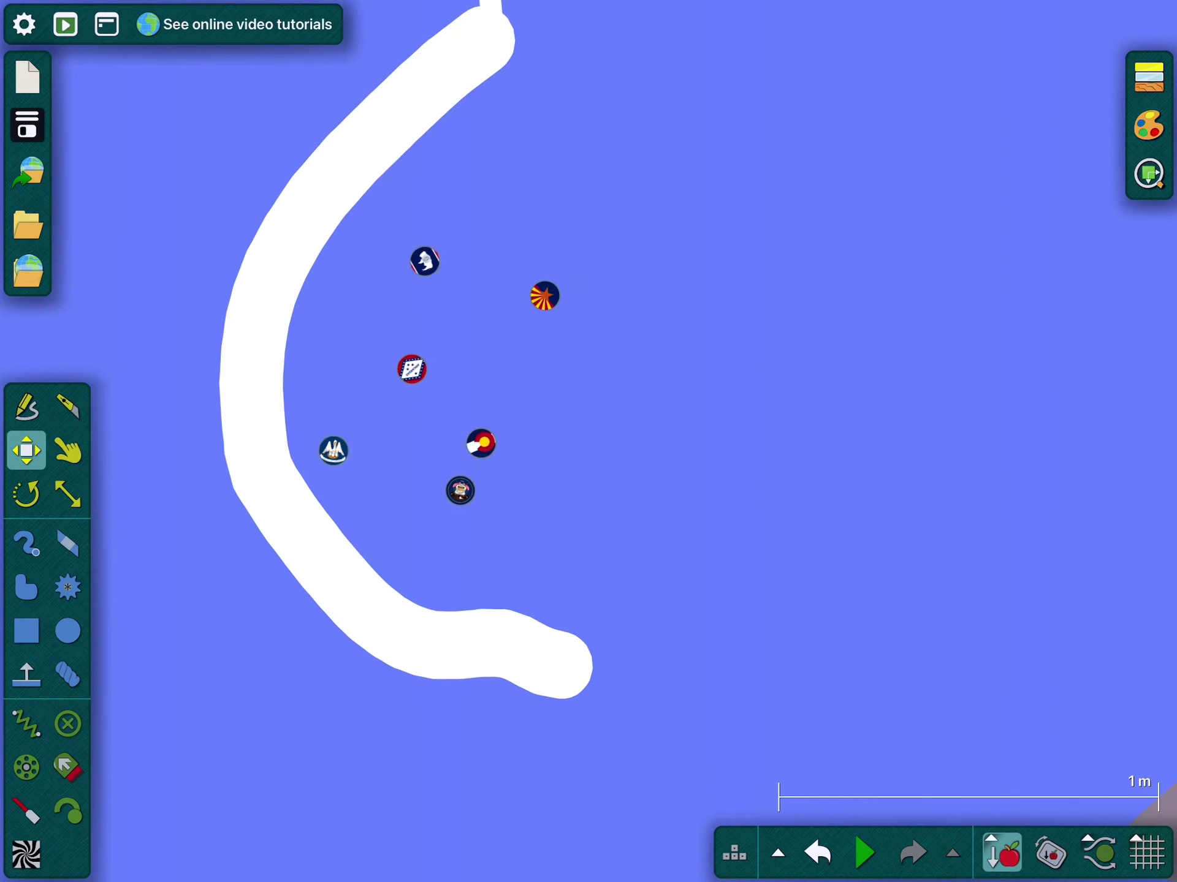
right_click(565, 670)
Clone the hook, rotate the copy, and join it to the original to close a ring
left_click(601, 448)
scroll(589, 441, "down", 2)
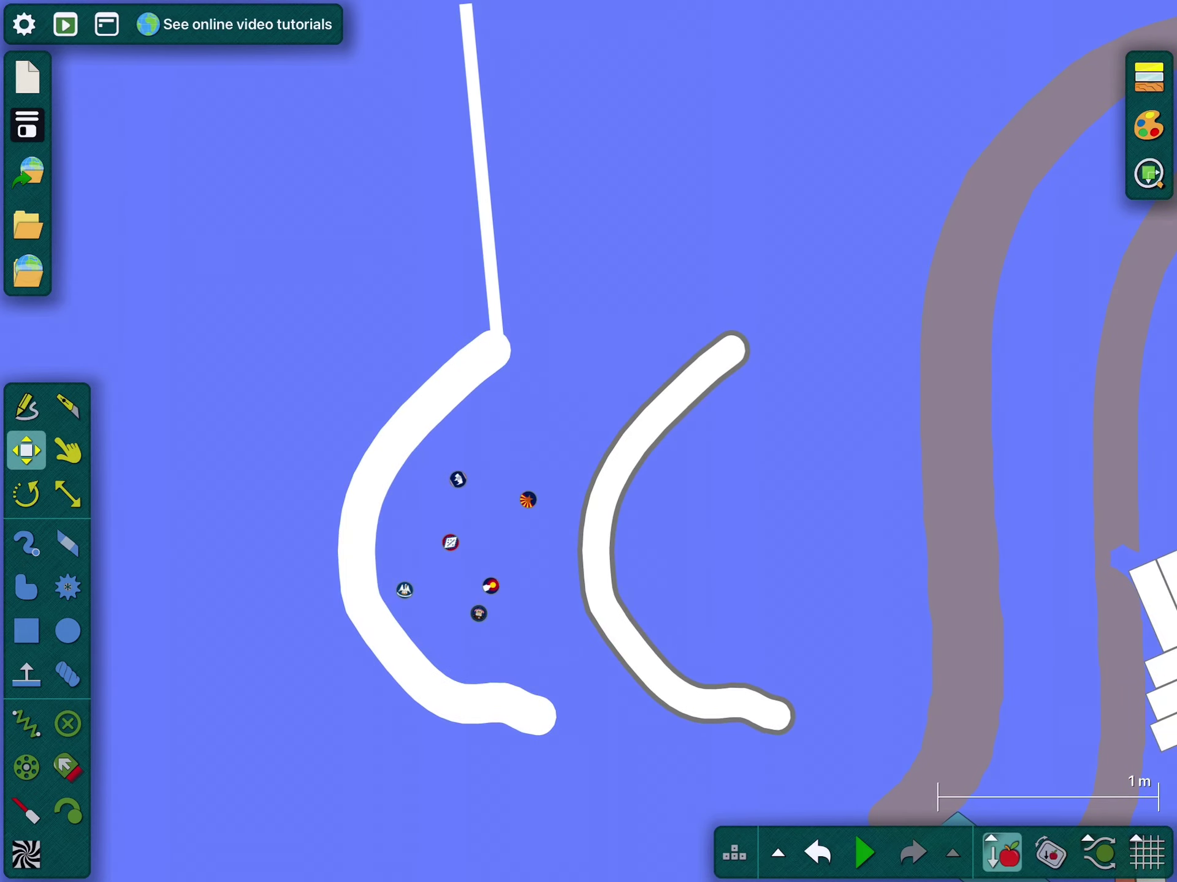
key("r")
left_click_drag(788, 643, 525, 459)
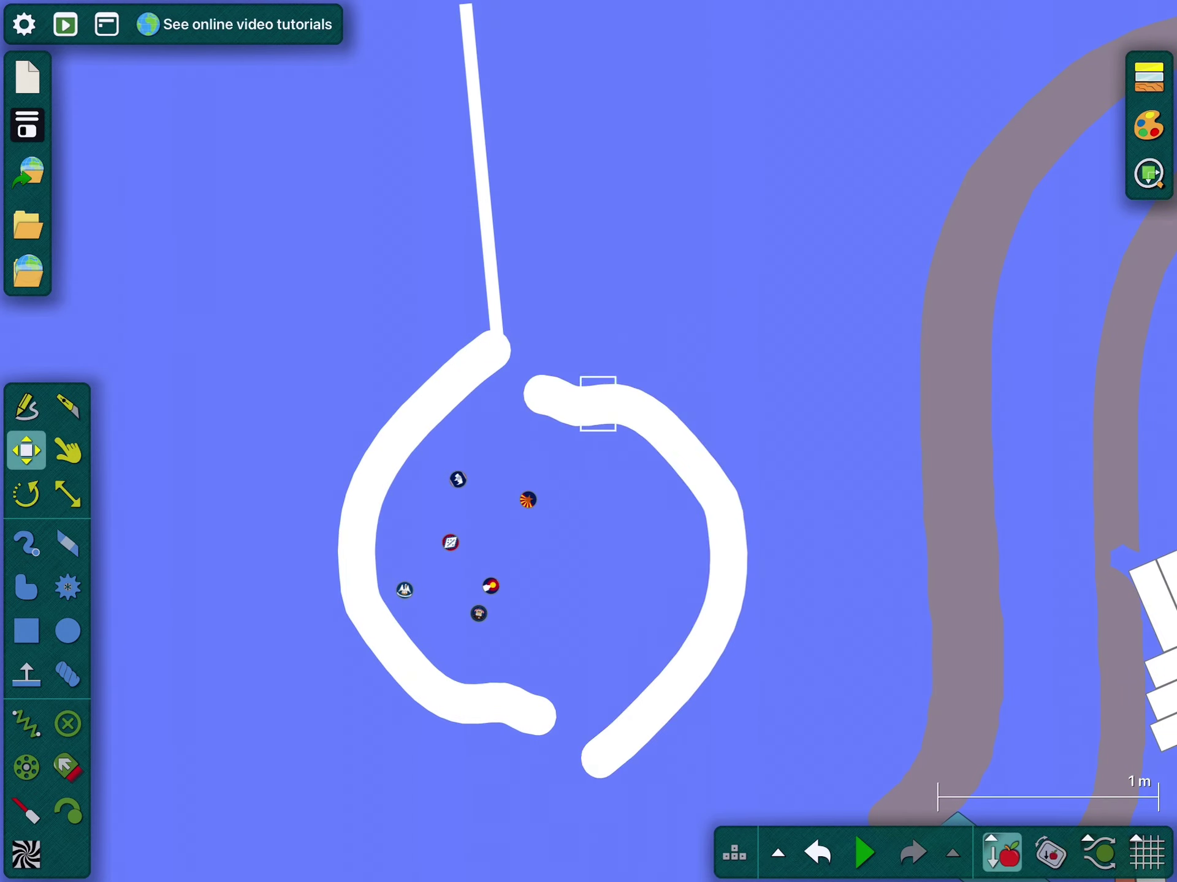
left_click_drag(598, 403, 560, 352)
scroll(680, 451, "down", 2)
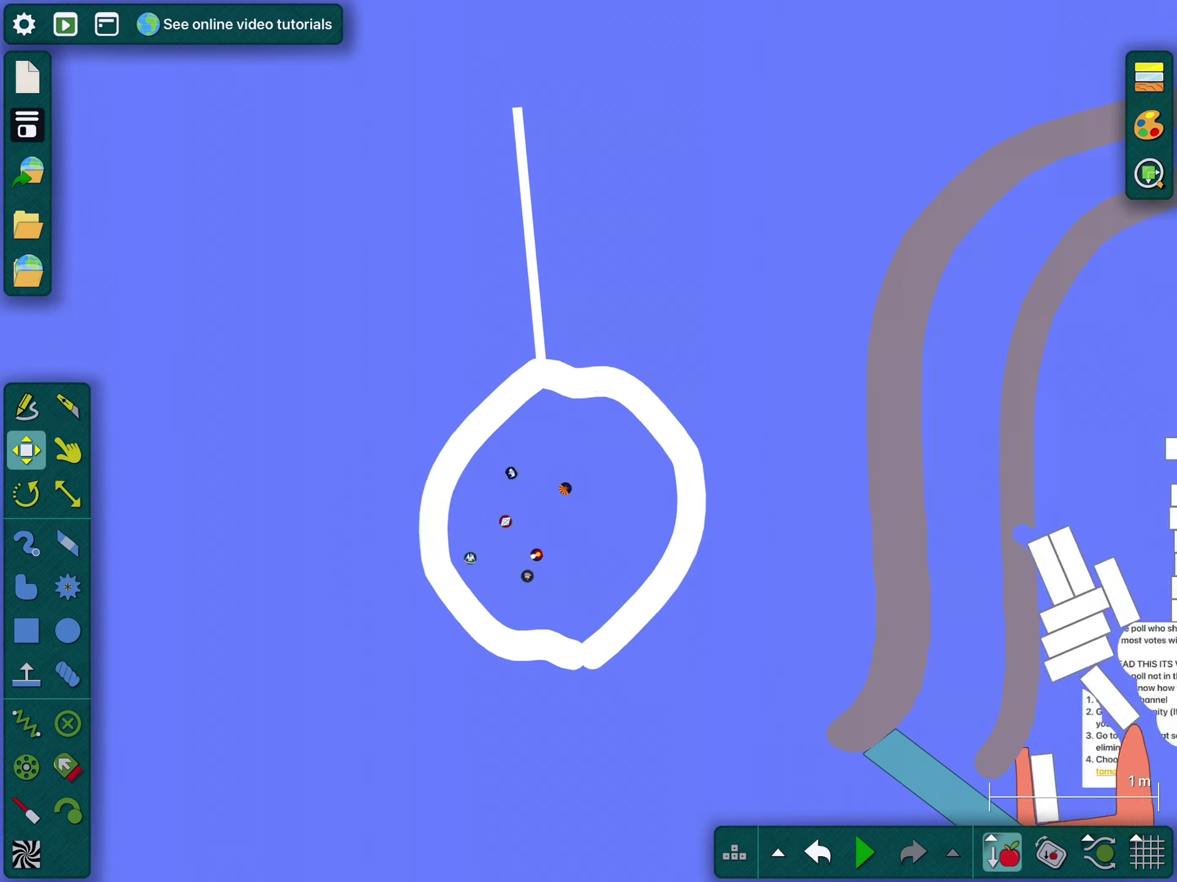
scroll(534, 619, "up", 2)
Move all six eliminated balls inside the ring and resume the simulation
left_click_drag(523, 403, 636, 552)
scroll(638, 662, "down", 2)
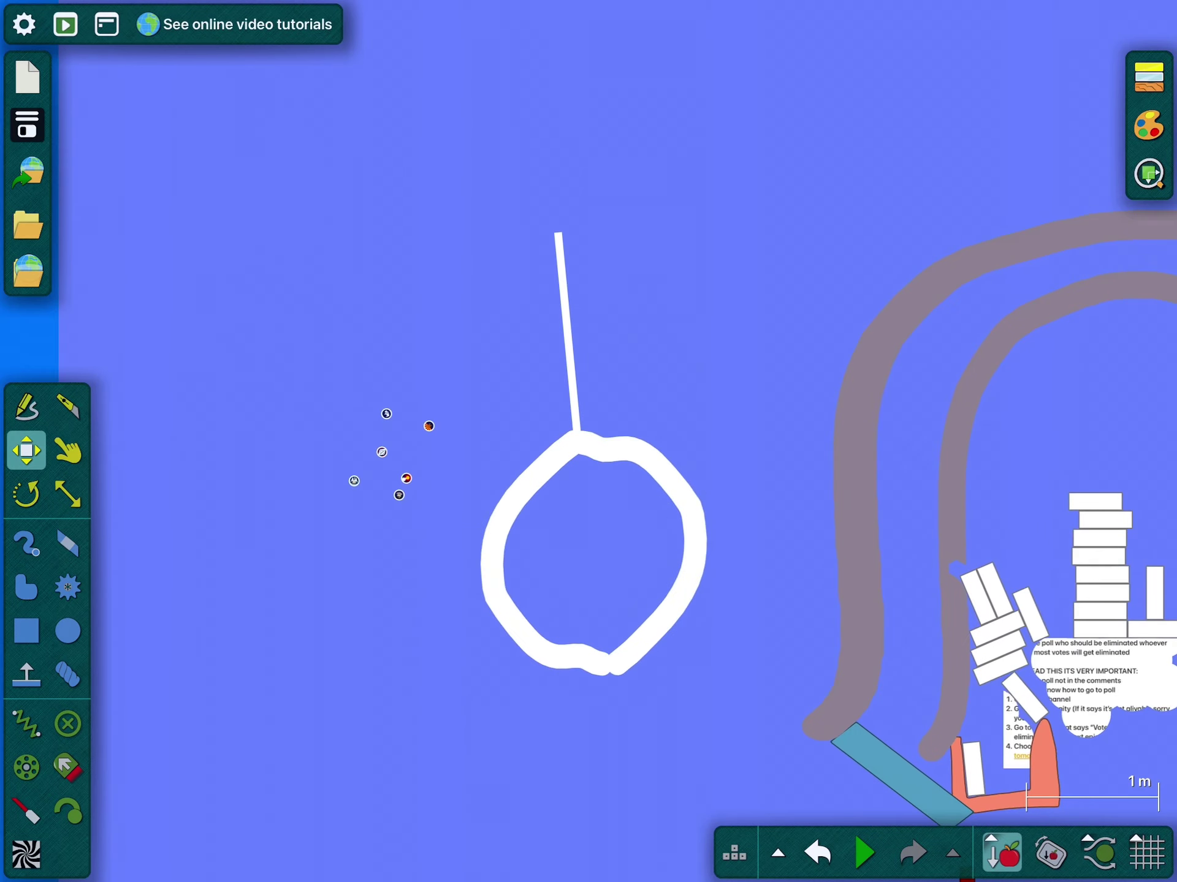
right_click(662, 312)
left_click(754, 783)
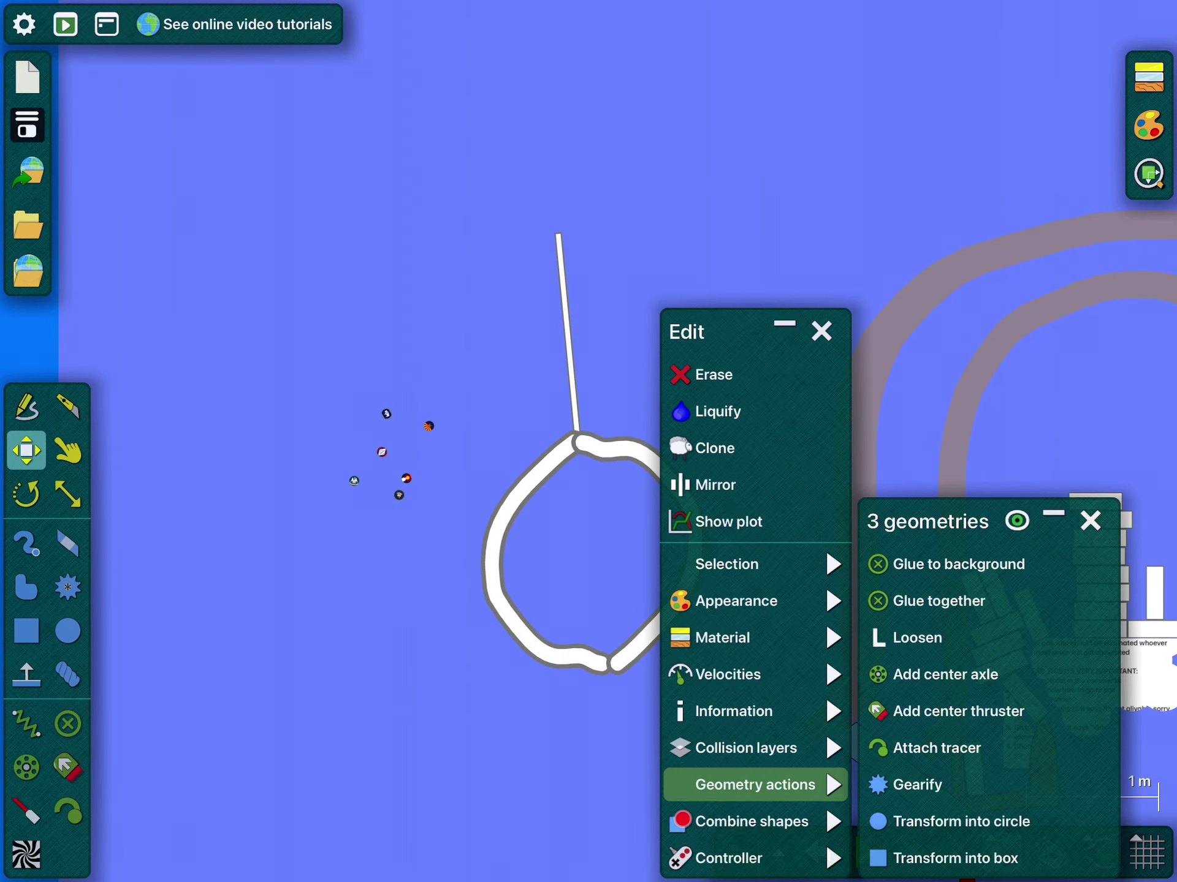
key("Escape")
scroll(428, 509, "up", 2)
left_click_drag(211, 215, 523, 623)
left_click_drag(383, 447, 778, 649)
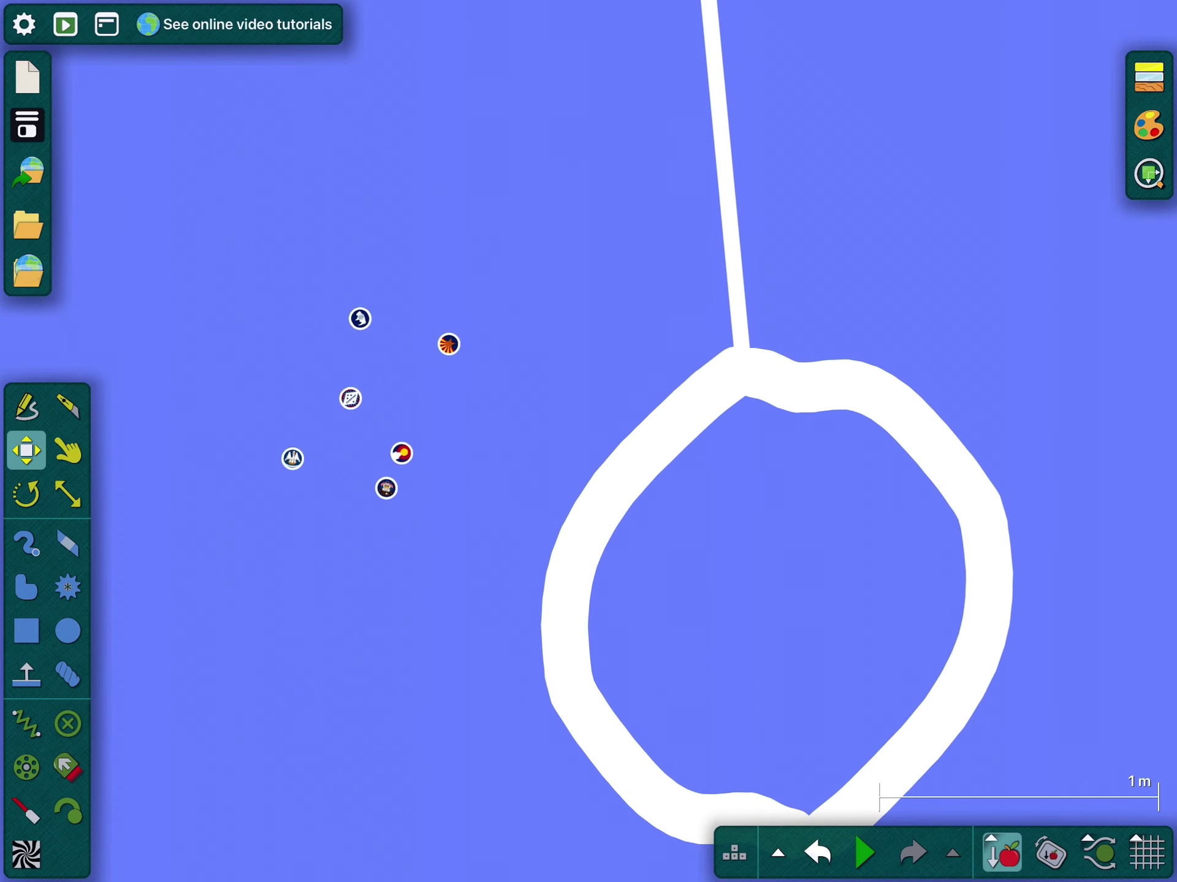
scroll(562, 445, "down", 2)
scroll(644, 460, "down", 2)
left_click(68, 450)
left_click(864, 853)
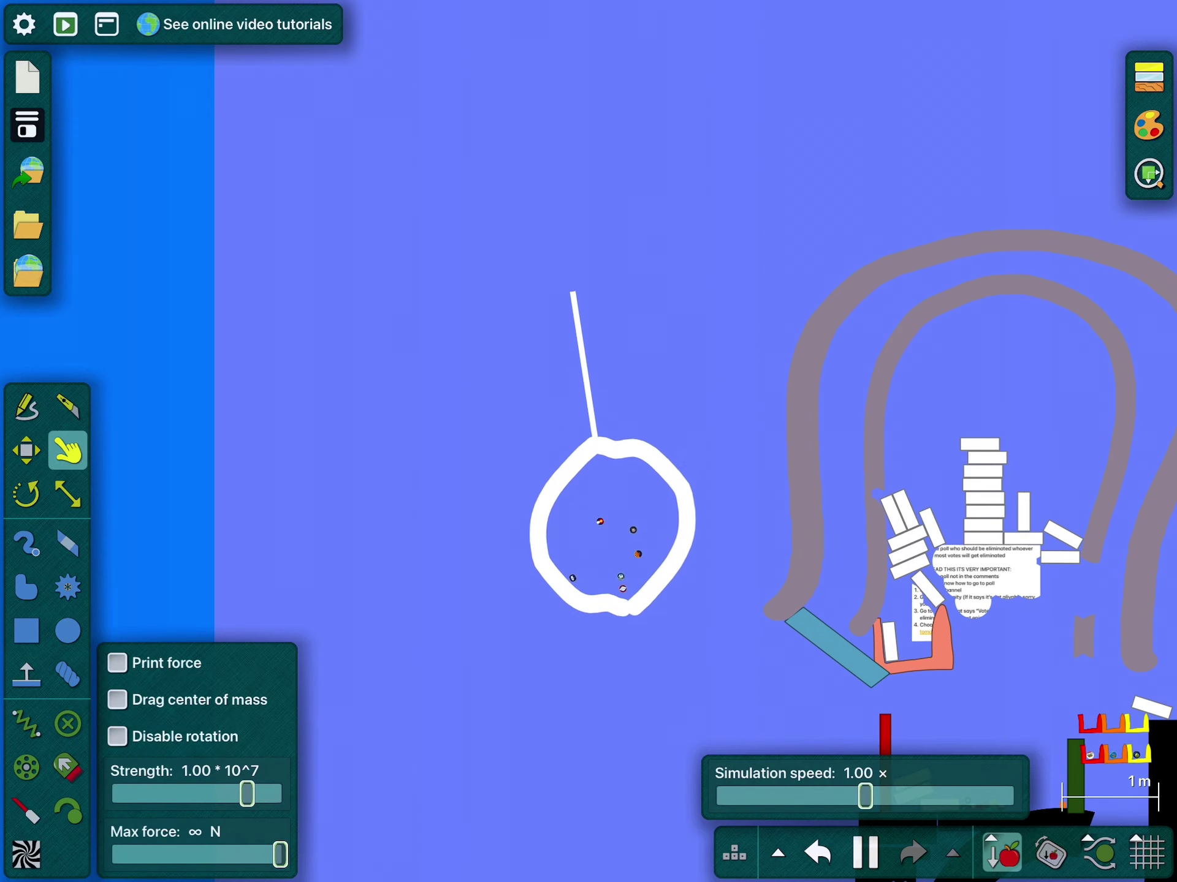
Raise the ring, pause, erase its right half, and place the open hook above the platform
mouse_move(598, 258)
left_mouse_down()
mouse_move(564, 247)
mouse_move(671, 178)
left_mouse_up()
scroll(597, 275, "down", 2)
scroll(671, 178, "down", 2)
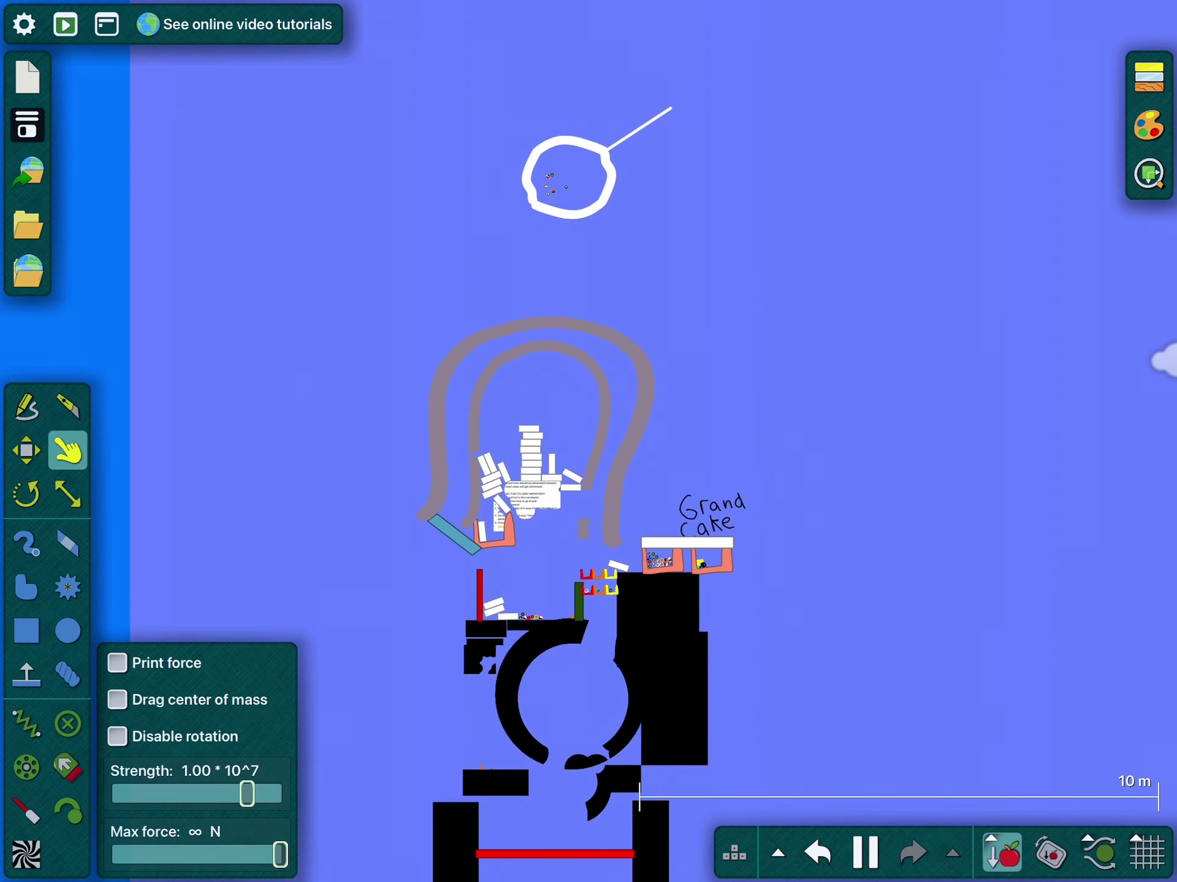
scroll(865, 479, "up", 2)
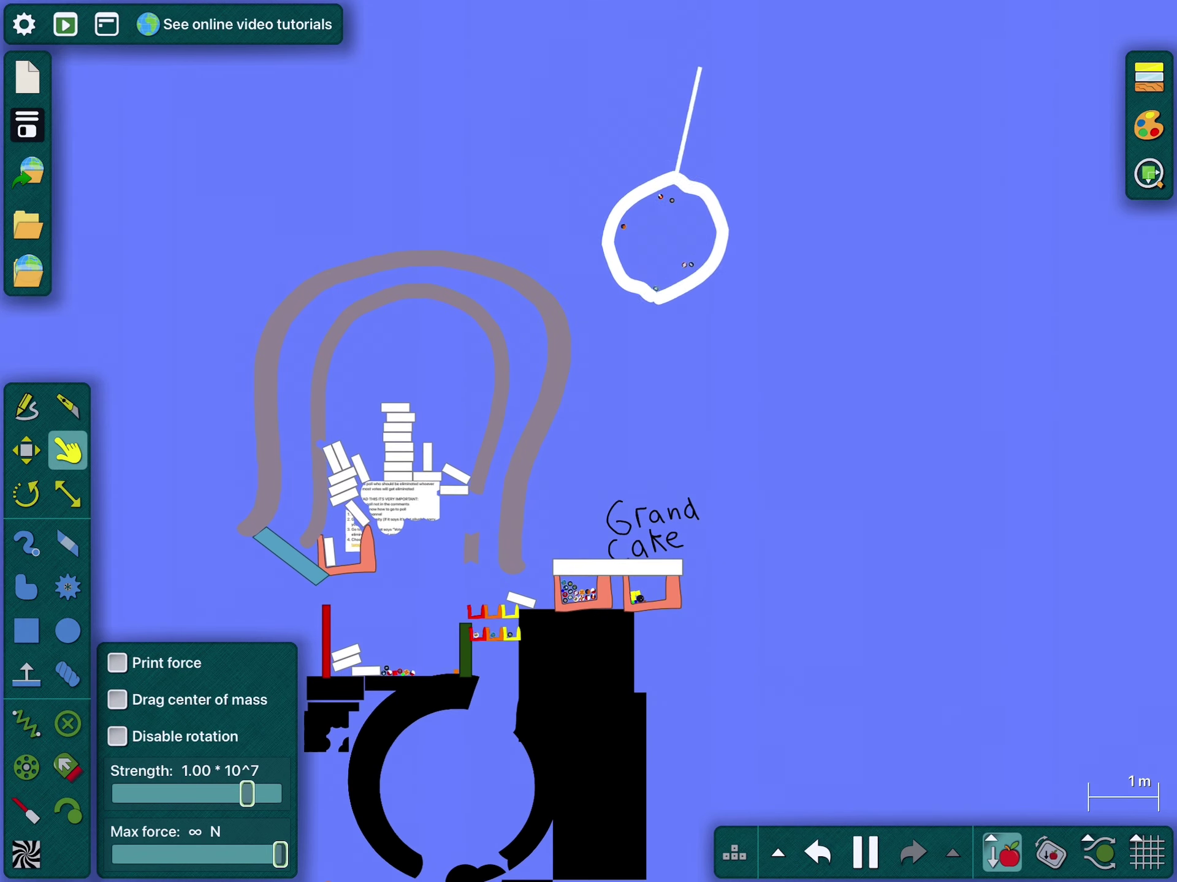
left_click(864, 854)
left_click(26, 450)
left_click_drag(781, 176, 912, 357)
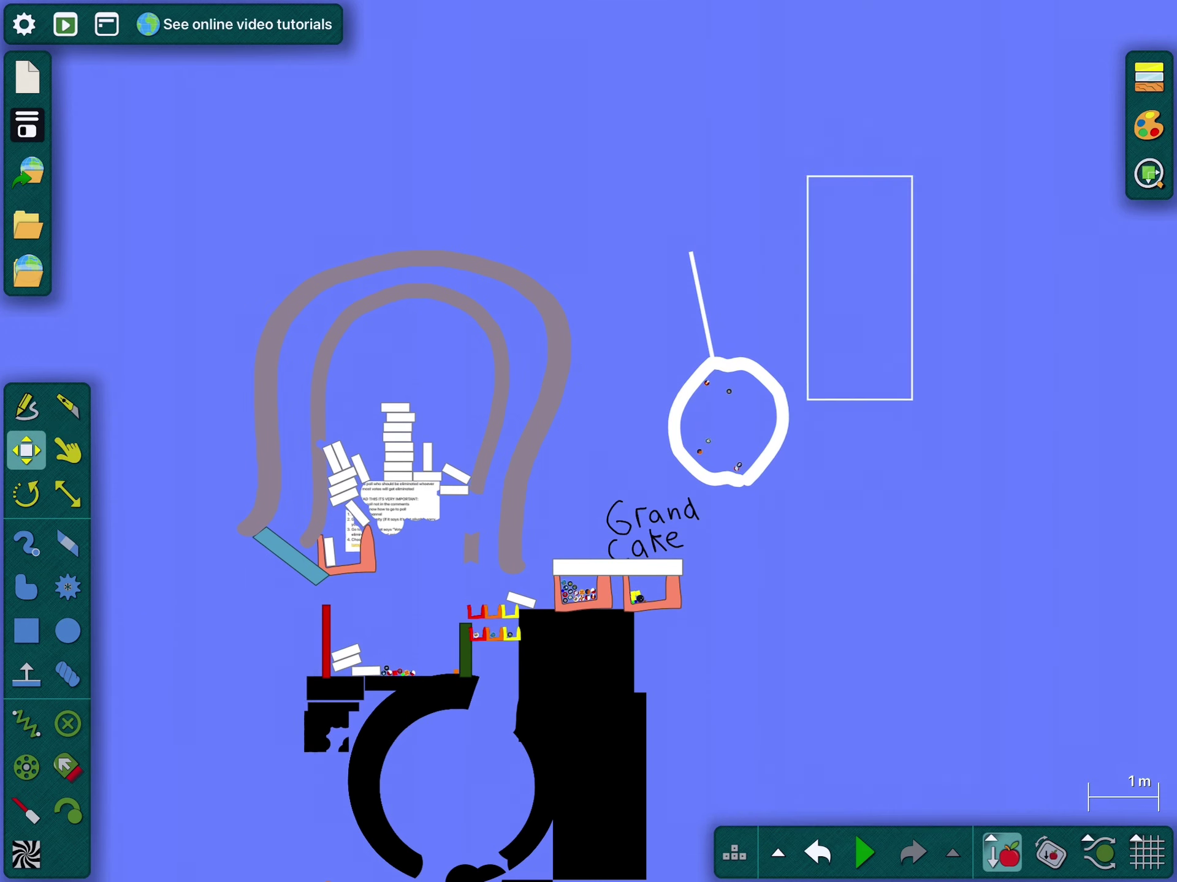
right_click(777, 413)
left_click(817, 334)
left_click_drag(776, 164, 880, 349)
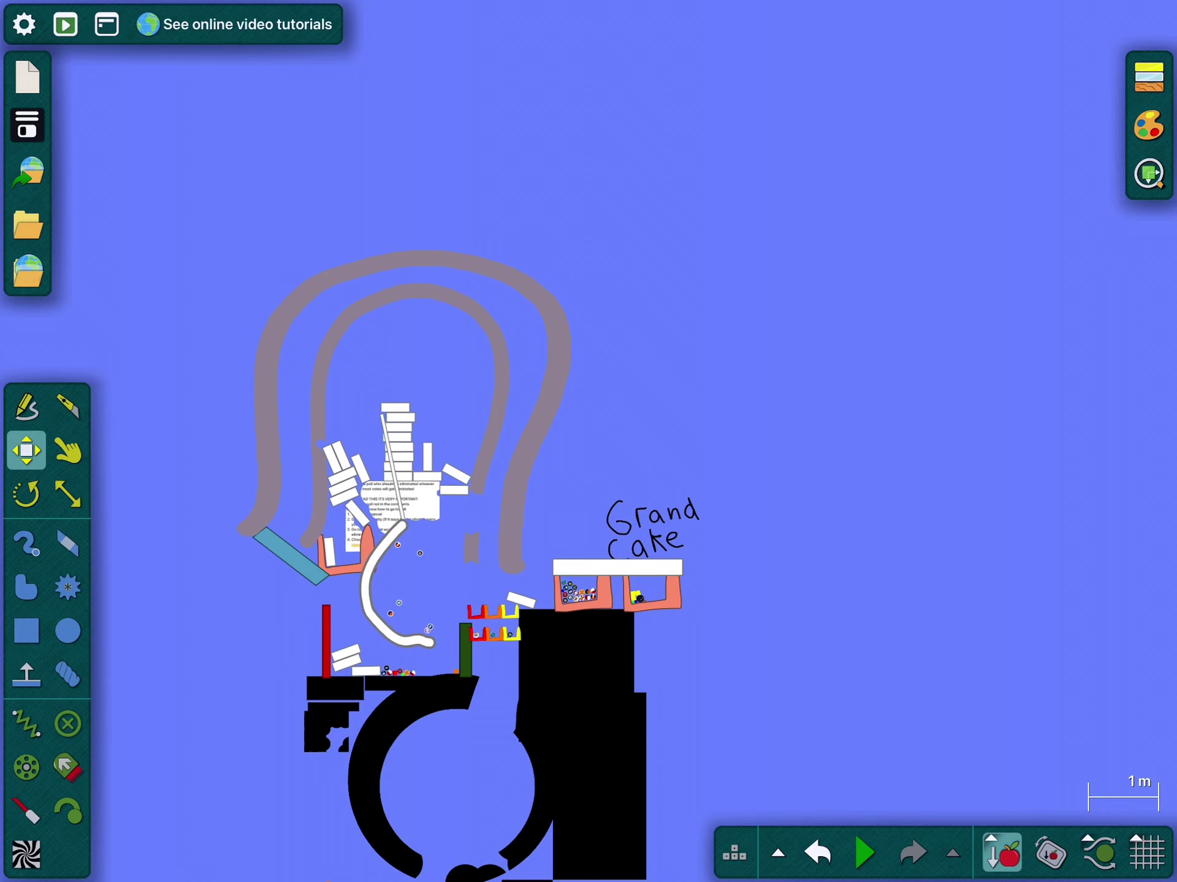
scroll(139, 666, "up", 5)
Move the empty hook far to the left, below the race machine, and resume the simulation
left_click_drag(588, 570, 120, 571)
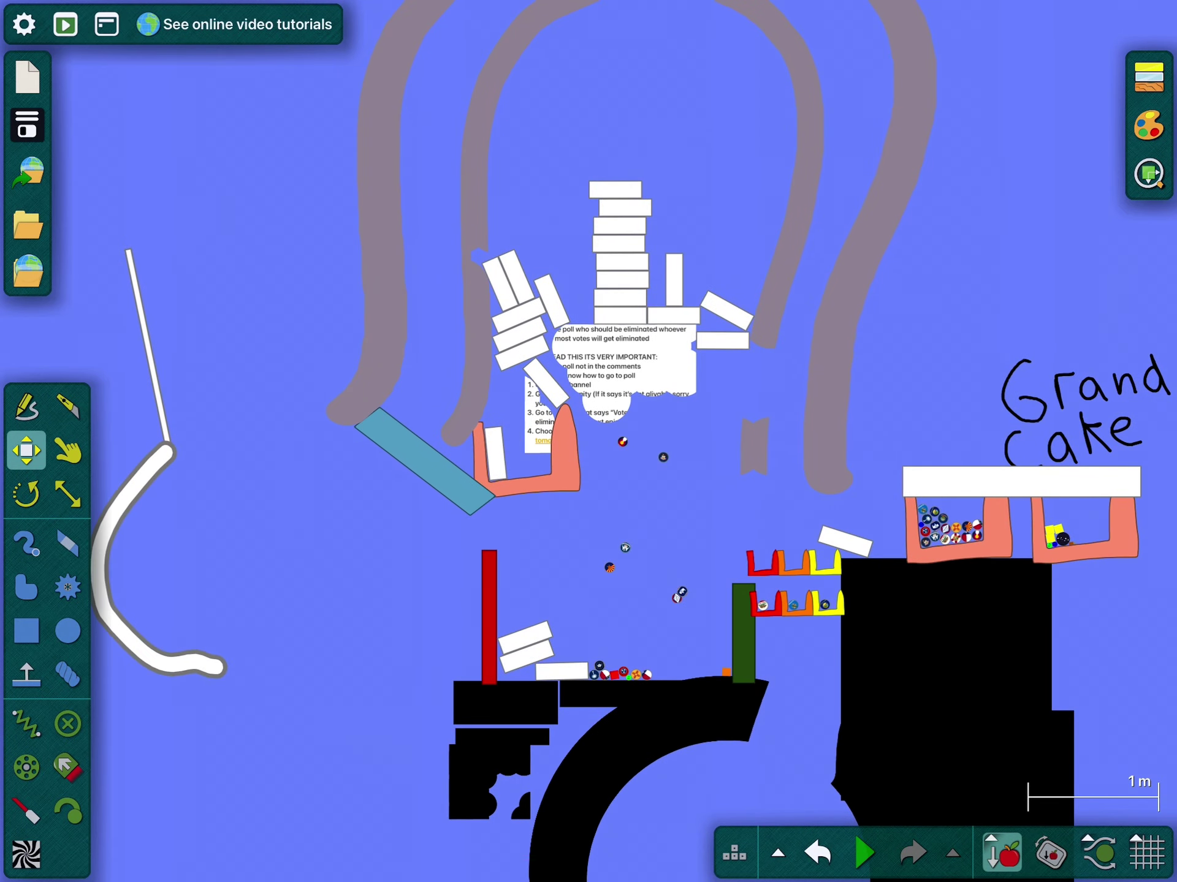
left_click(67, 451)
scroll(802, 278, "down", 3)
key("space")
scroll(742, 437, "up", 5)
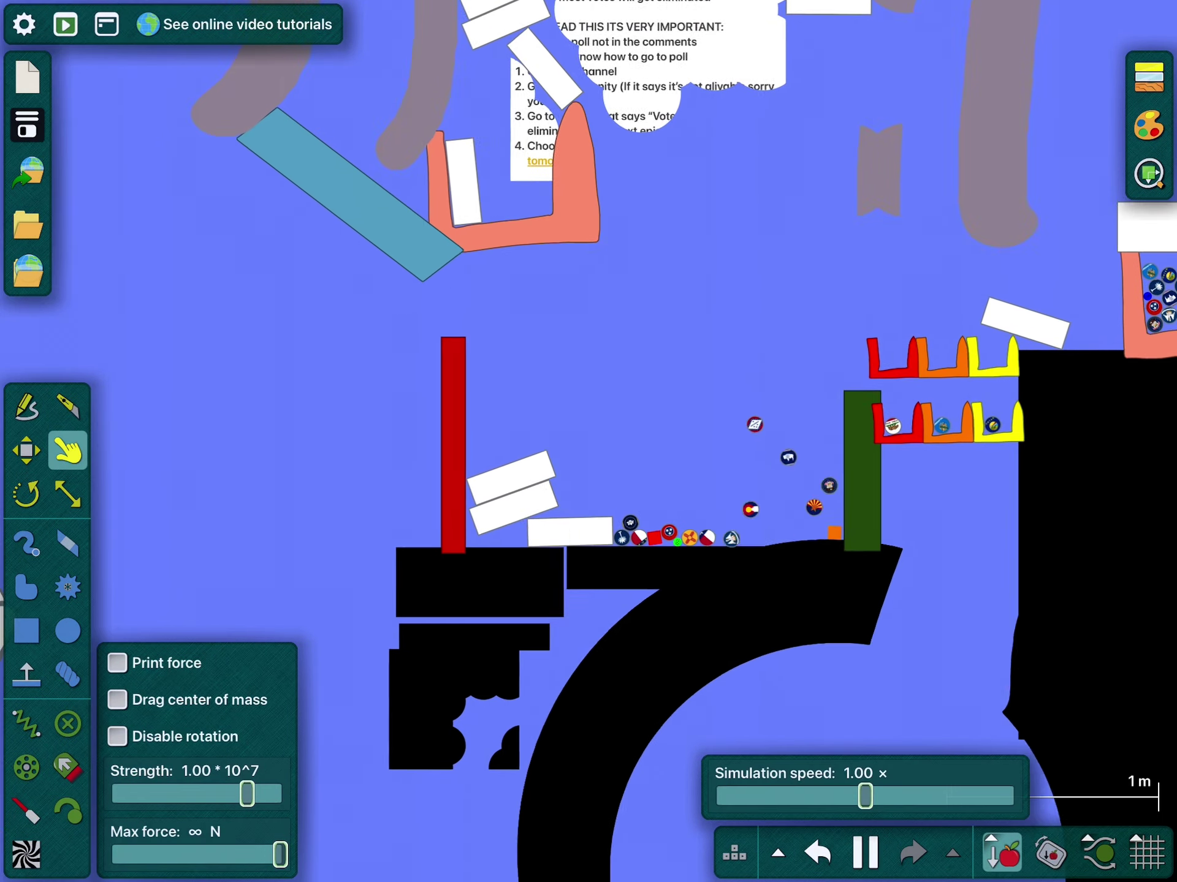
scroll(743, 437, "down", 5)
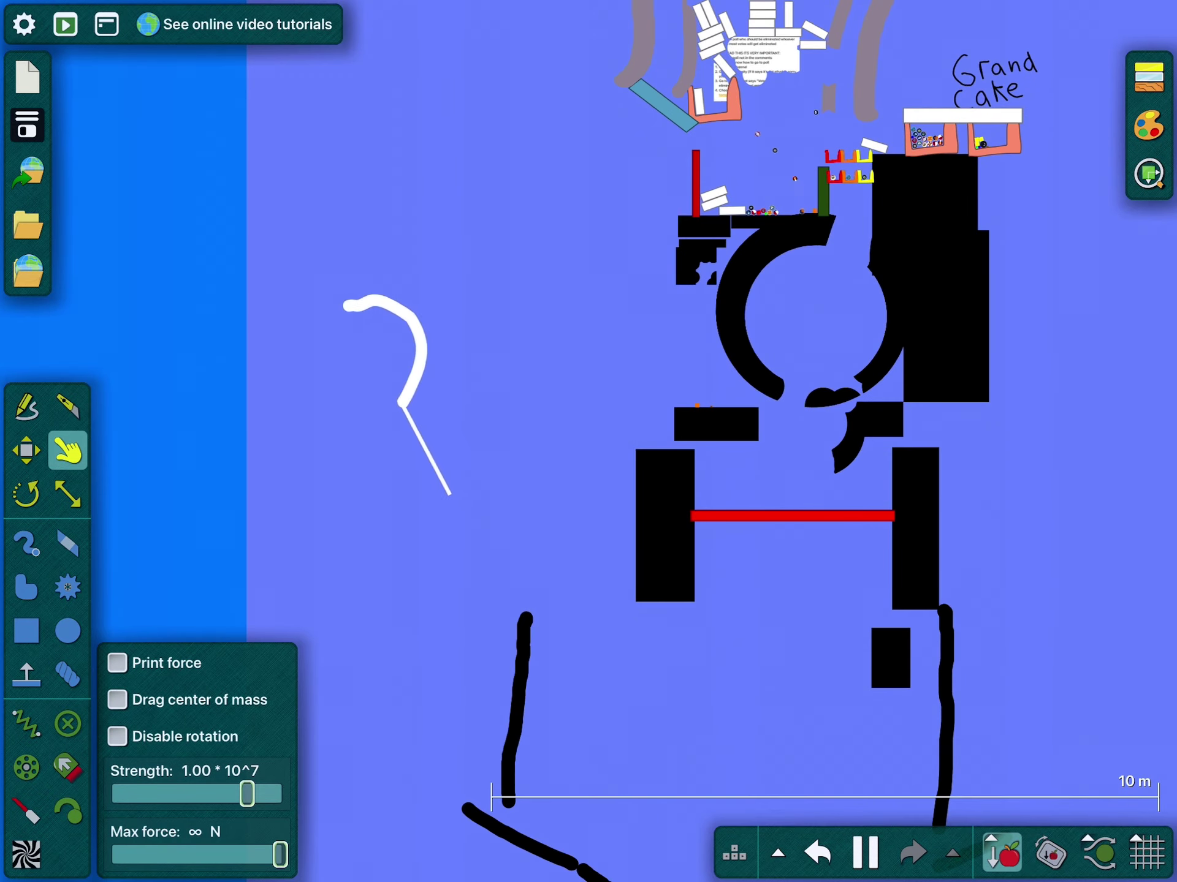
scroll(809, 442, "down", 2)
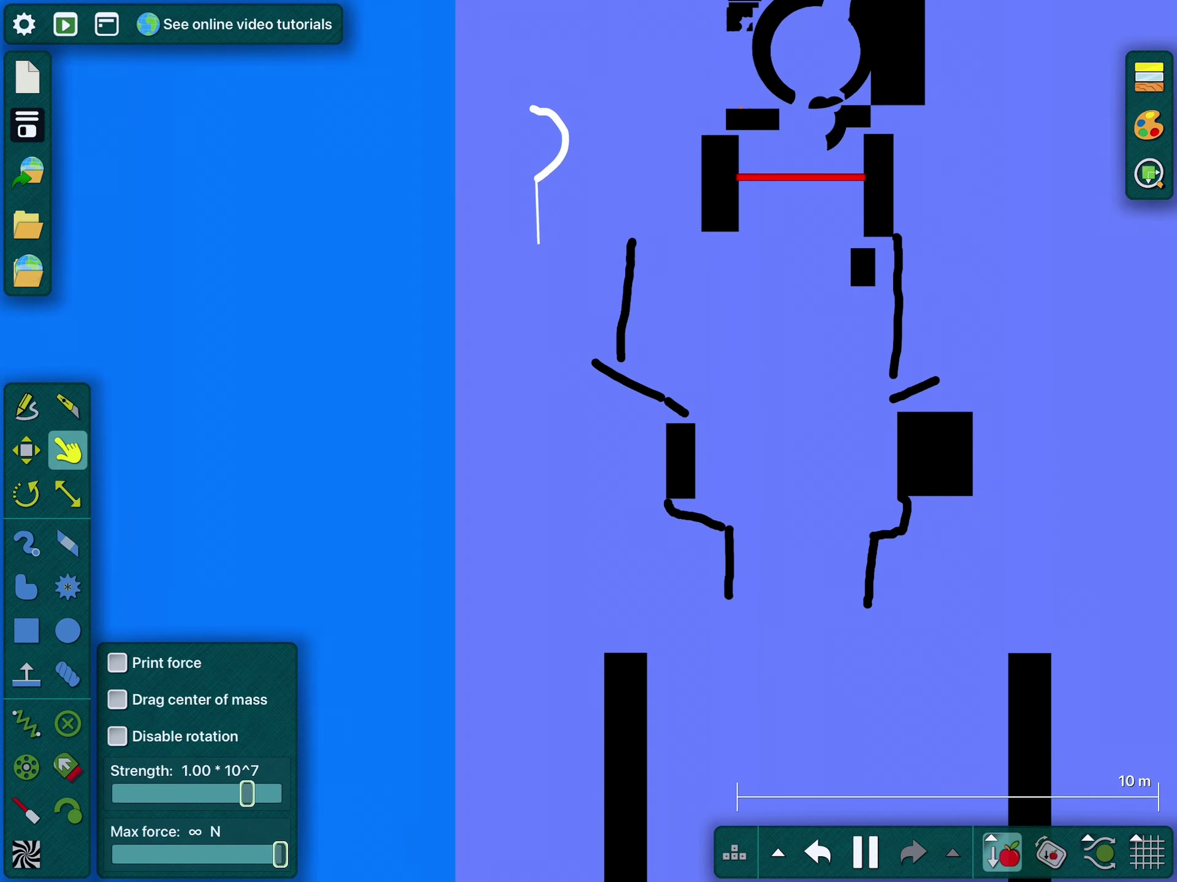
scroll(810, 441, "down", 1)
scroll(808, 442, "down", 1)
scroll(809, 442, "down", 1)
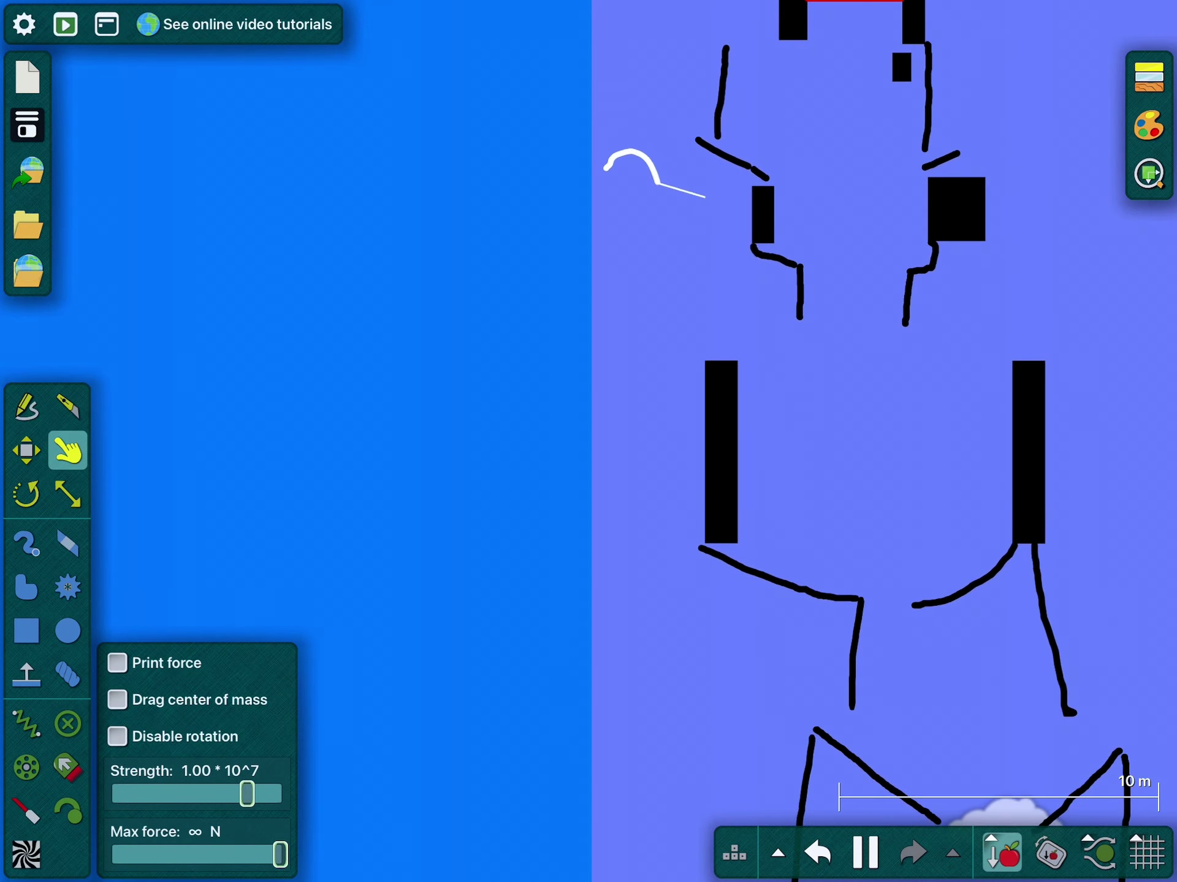
scroll(809, 441, "down", 1)
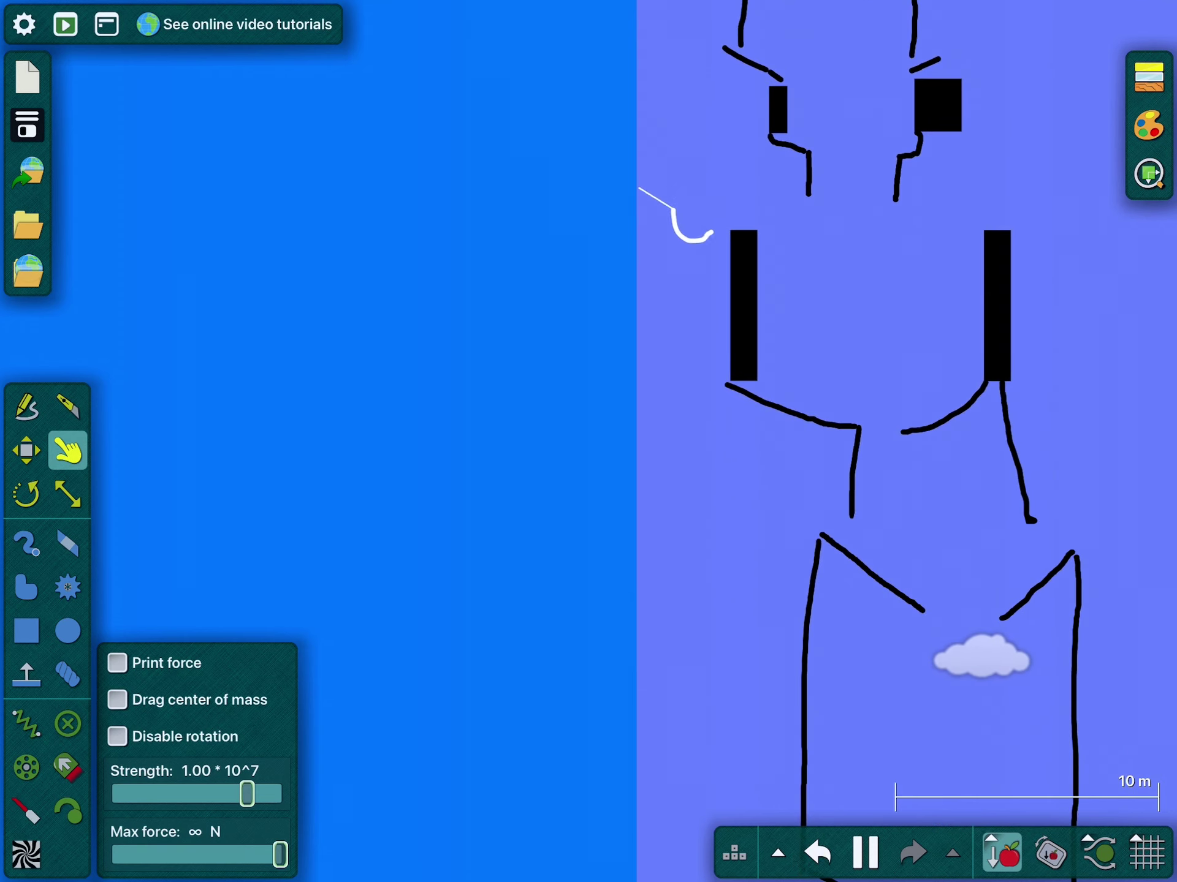
scroll(809, 441, "down", 3)
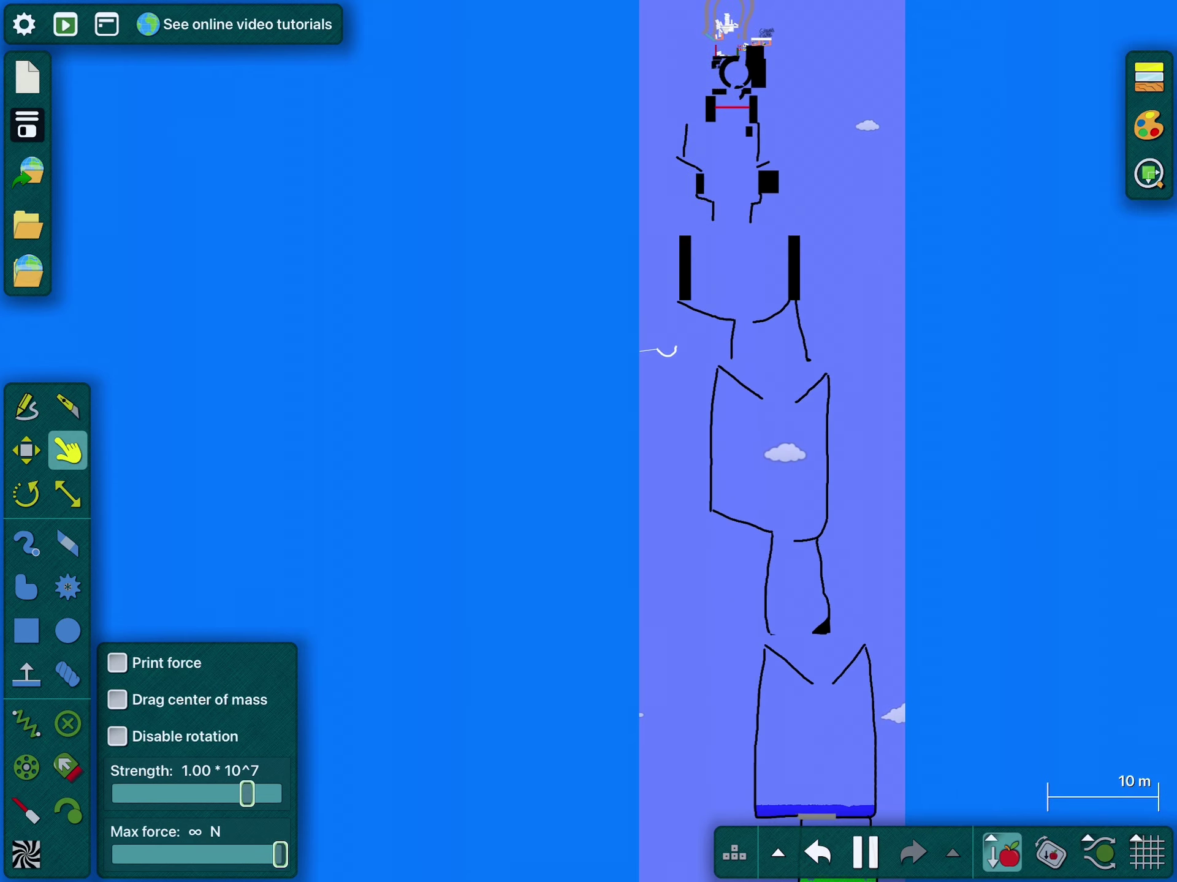
Pause the race and draw a white box in the upper chamber
key("space")
scroll(809, 418, "up", 2)
scroll(810, 418, "up", 2)
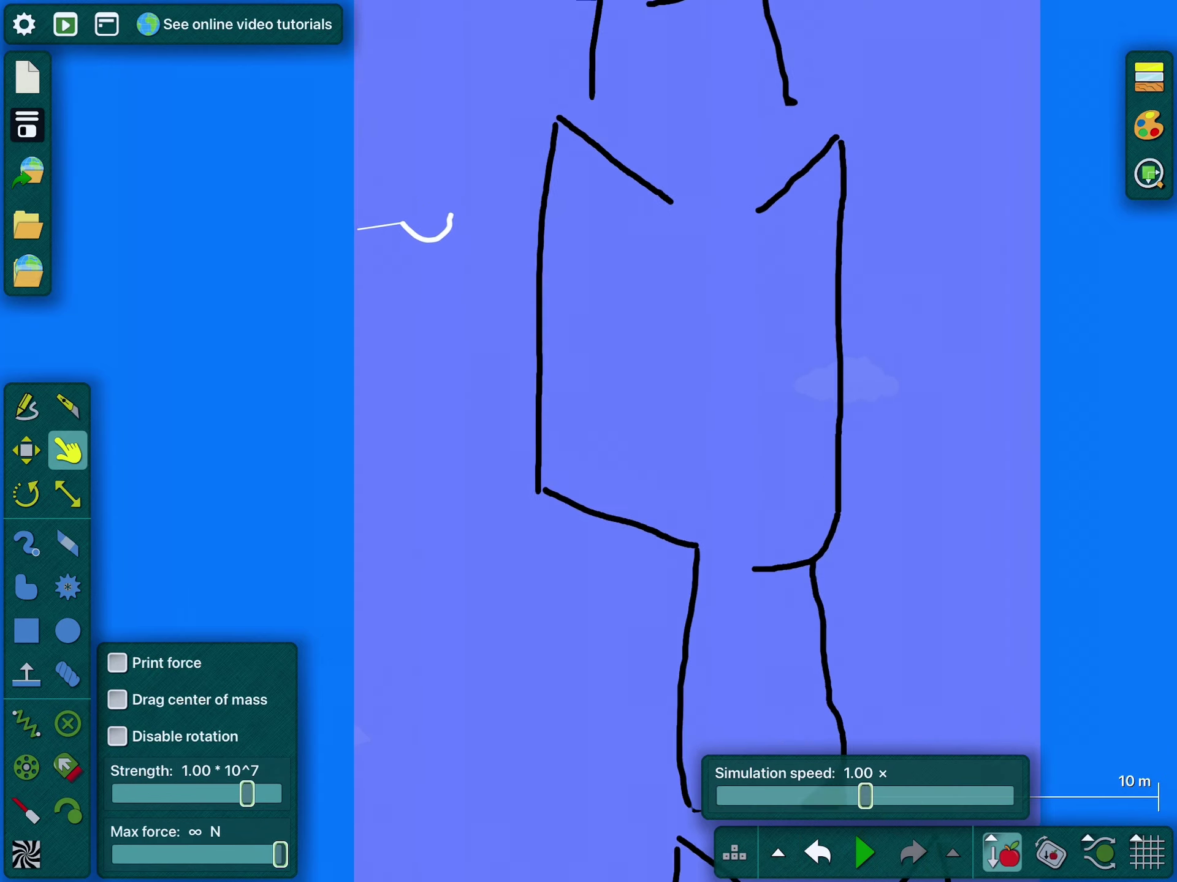
key("b")
left_click_drag(363, 144, 434, 224)
key("m")
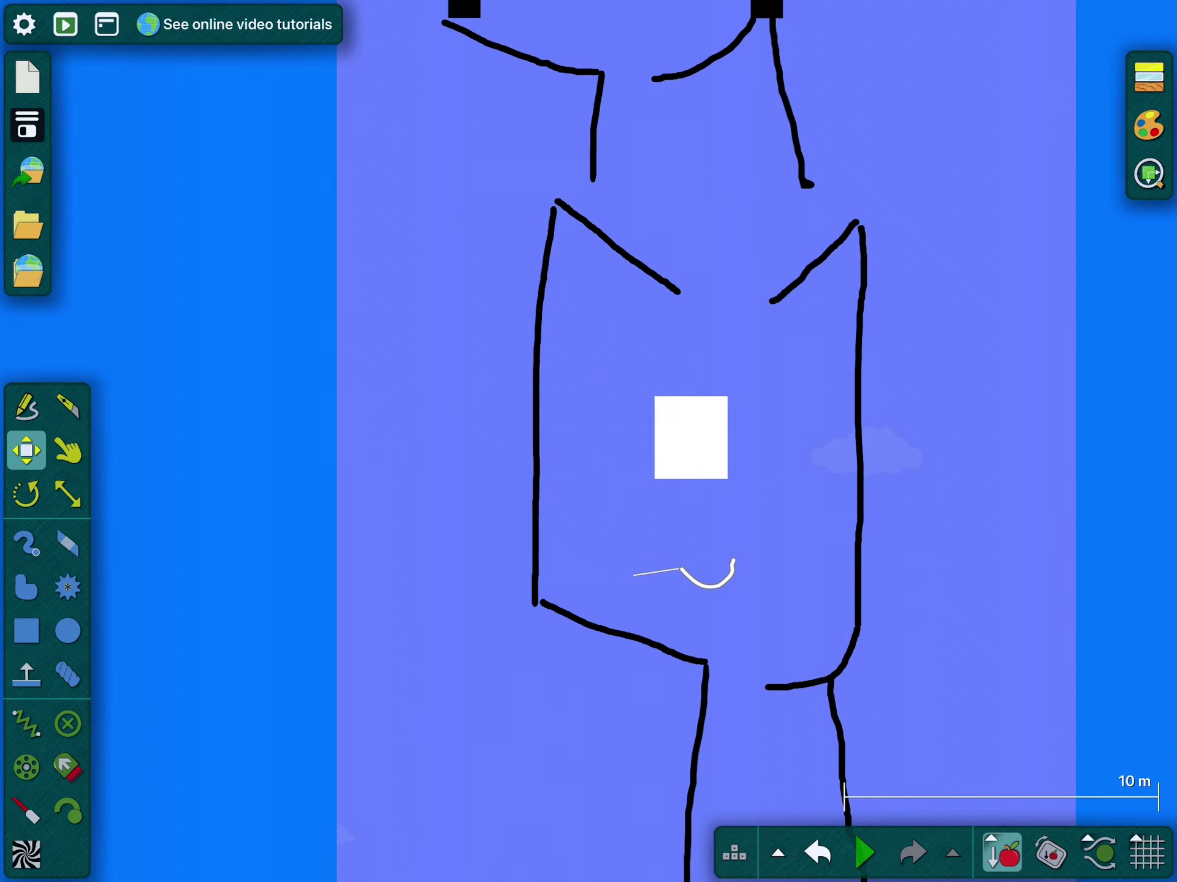
scroll(588, 441, "down", 1)
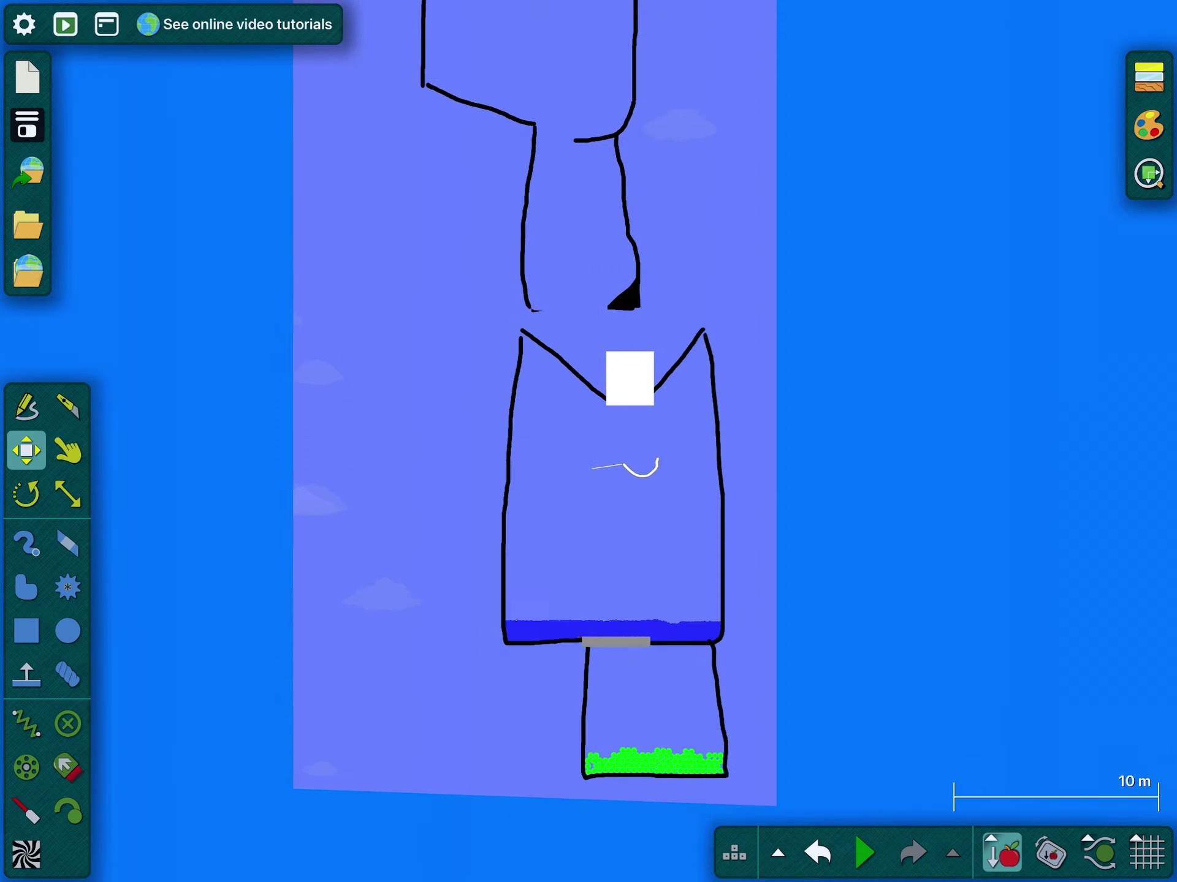
Delete the white box and resume the race with the Drag tool
right_click(607, 372)
left_click(666, 336)
key("g")
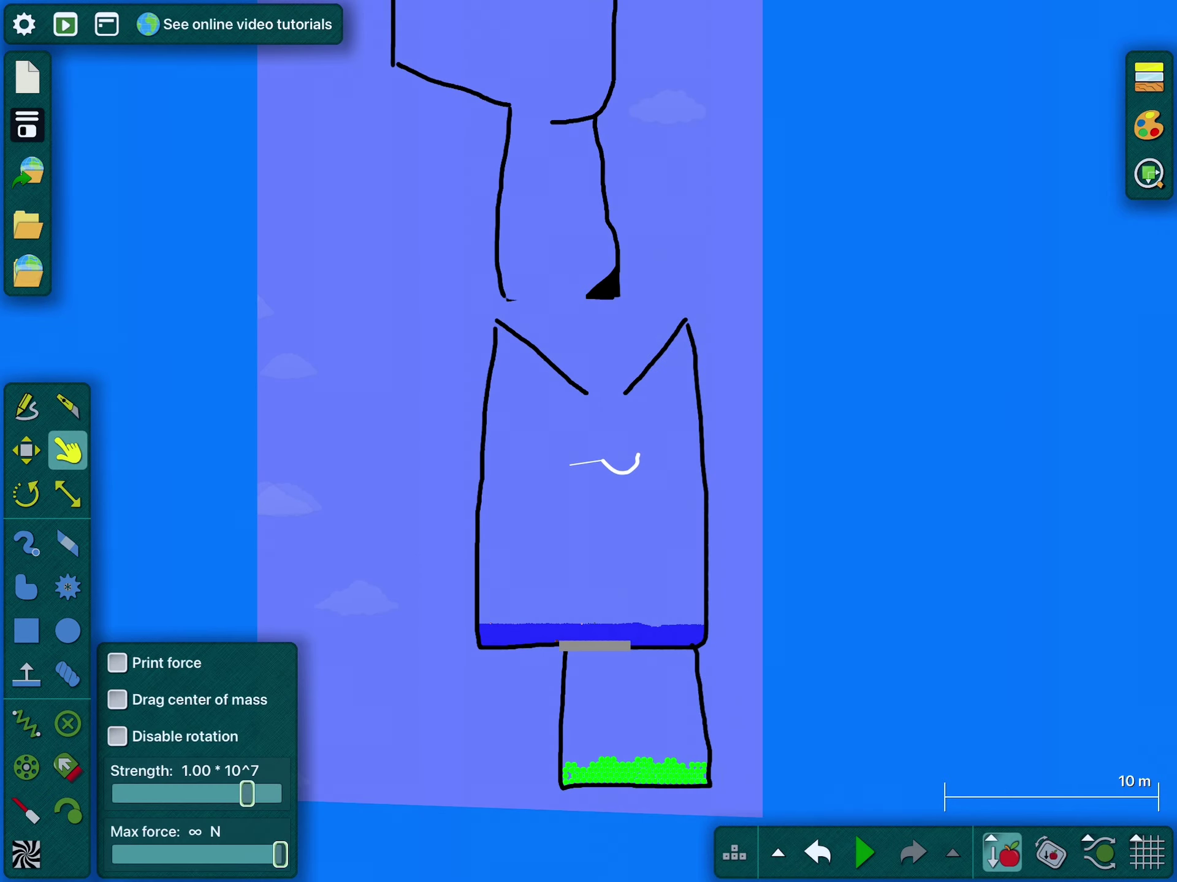
key("space")
scroll(606, 464, "up", 5)
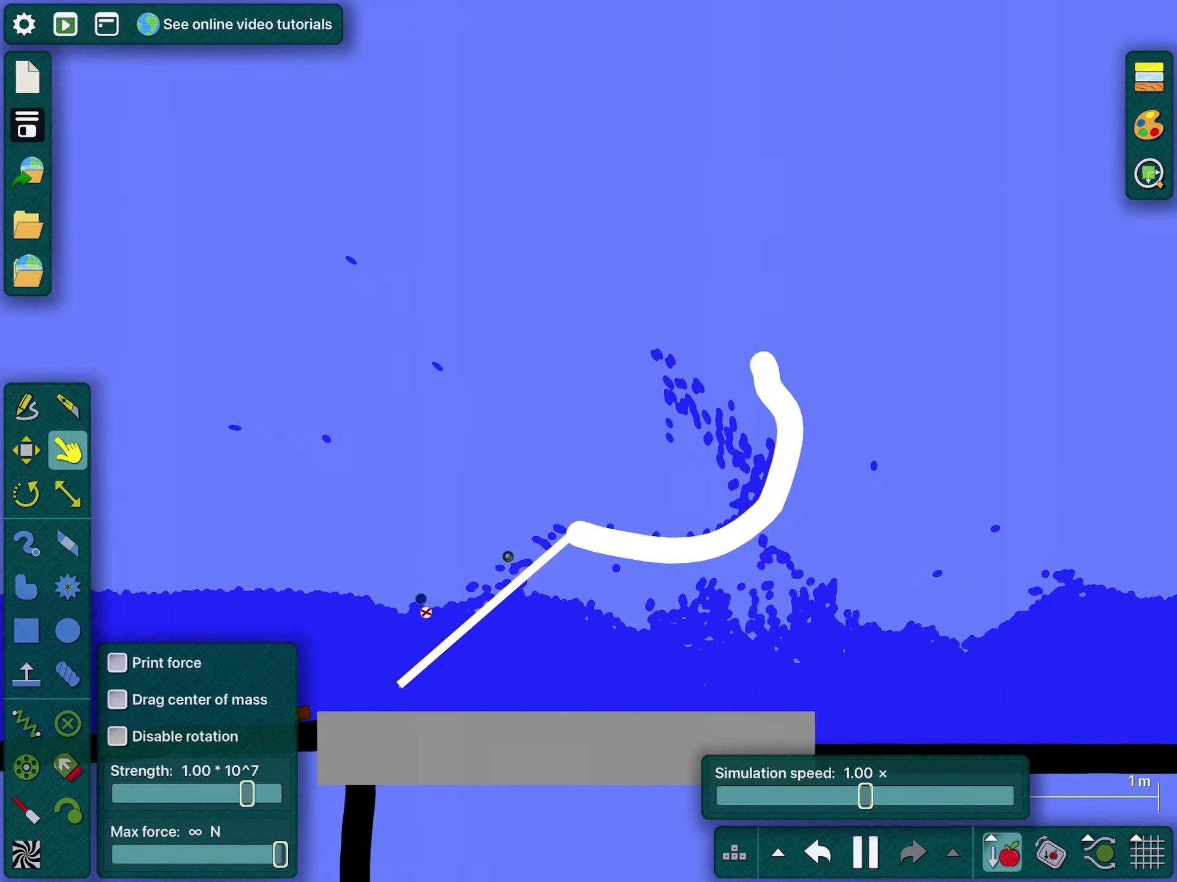
Pan across the water chamber to follow the floating flag balls
left_click_drag(369, 460, 905, 391)
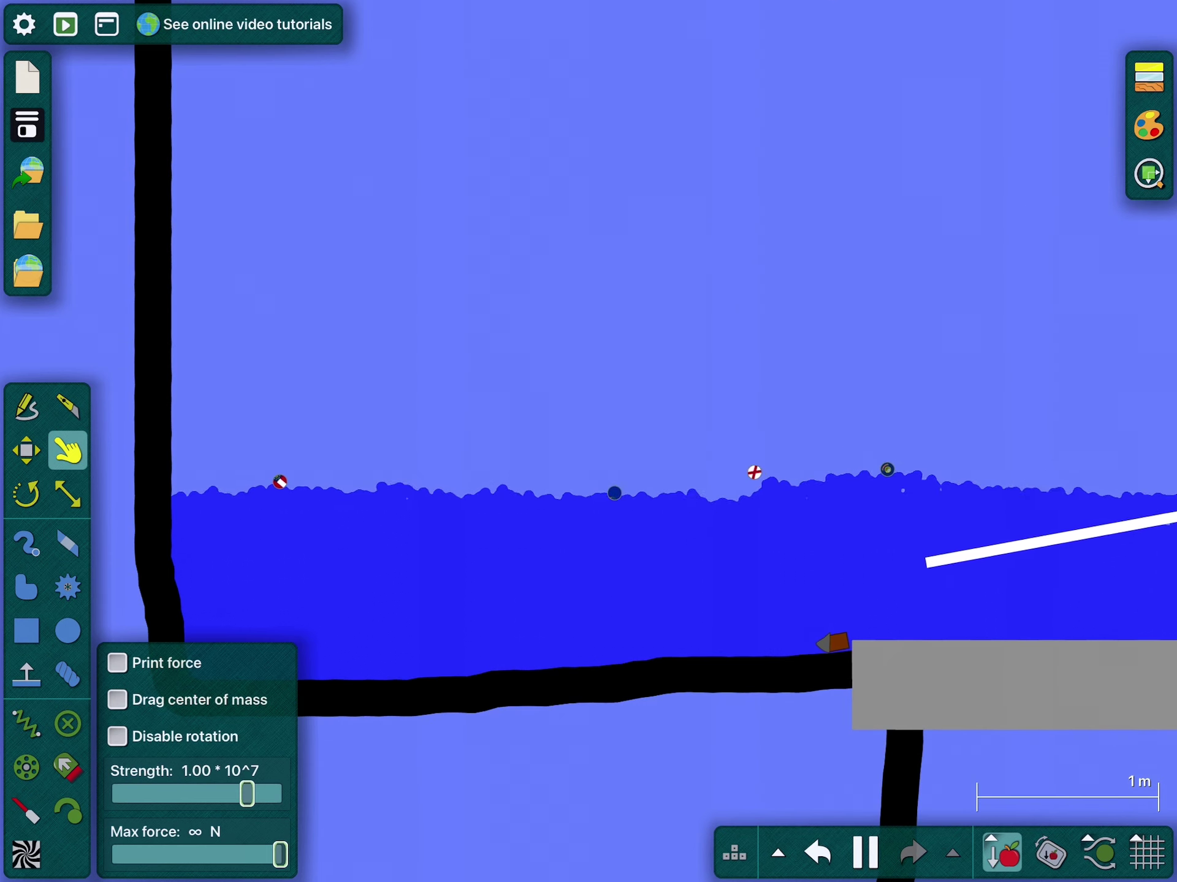
mouse_move(827, 553)
left_mouse_down()
mouse_move(316, 475)
mouse_move(143, 432)
left_mouse_up()
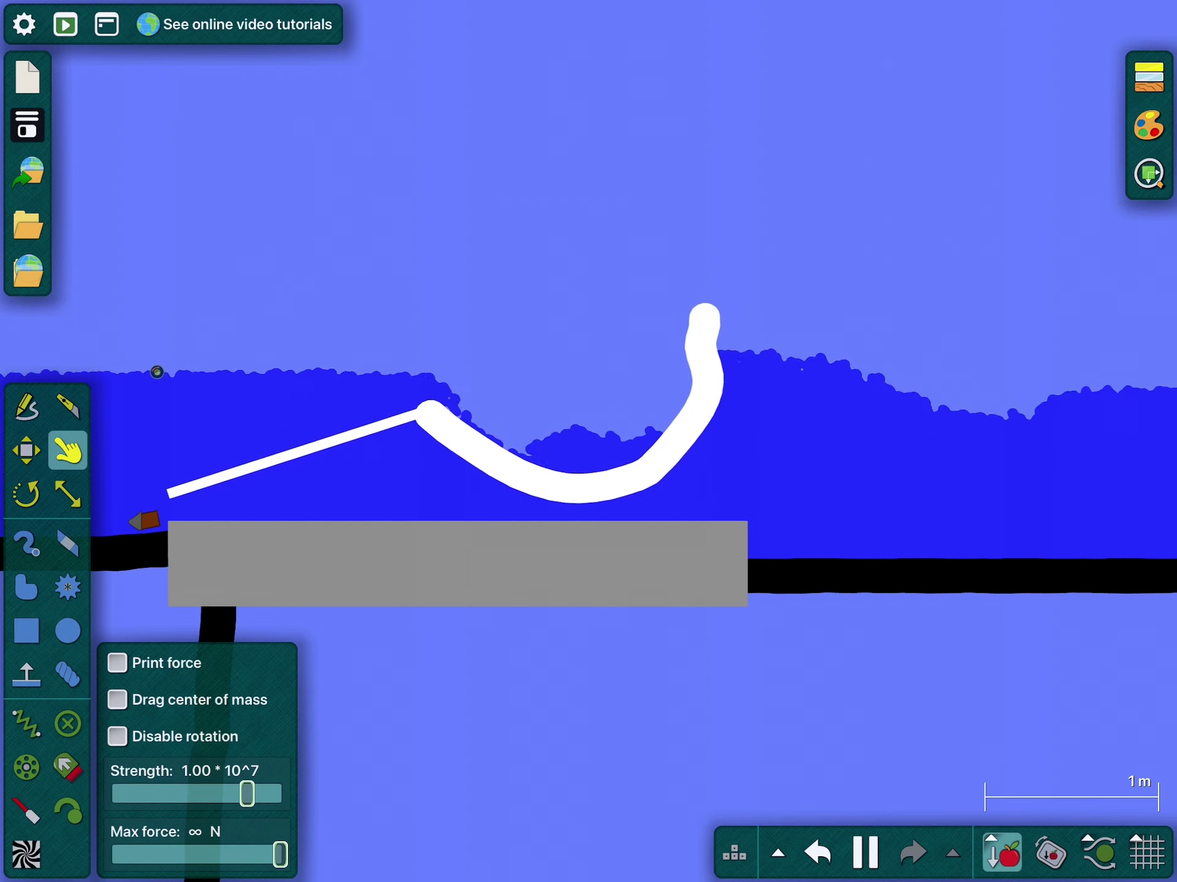
scroll(589, 551, "up", 2)
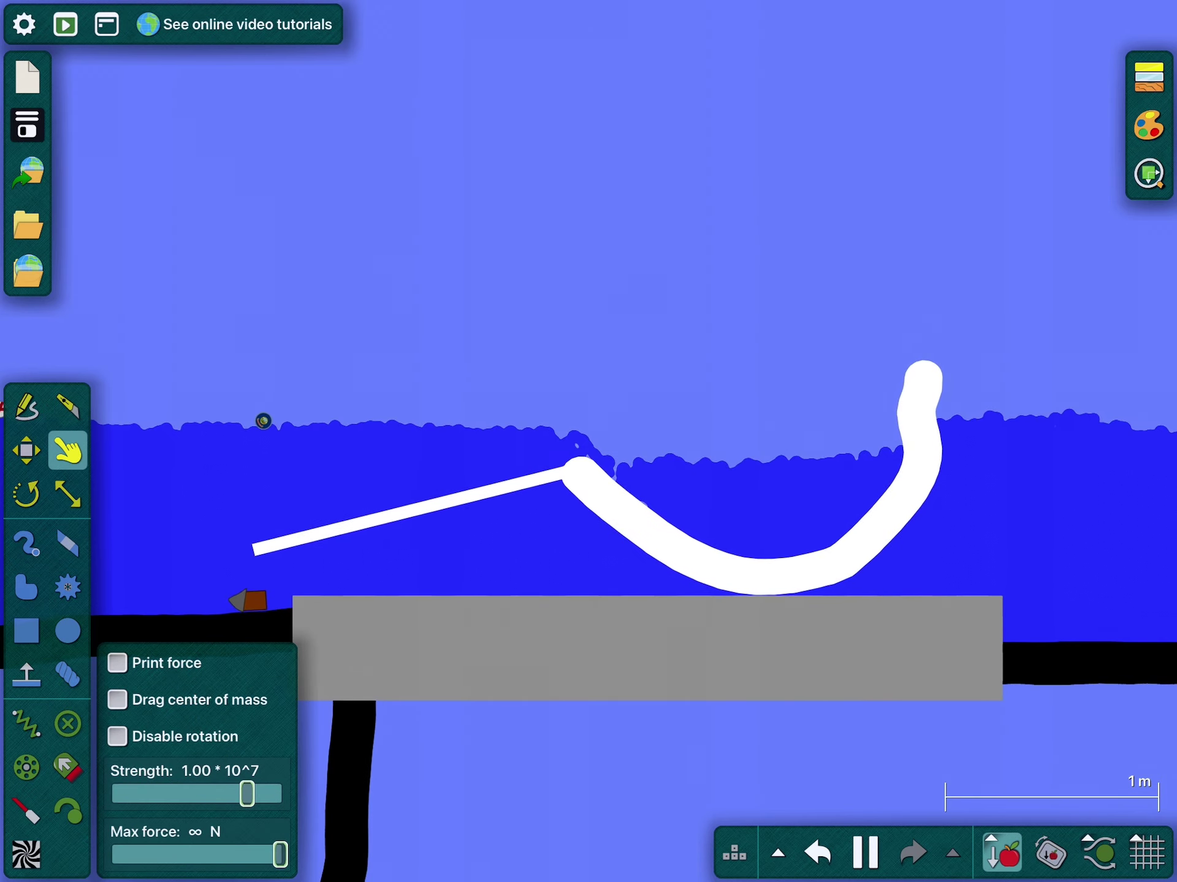
scroll(884, 513, "down", 5)
scroll(884, 512, "down", 2)
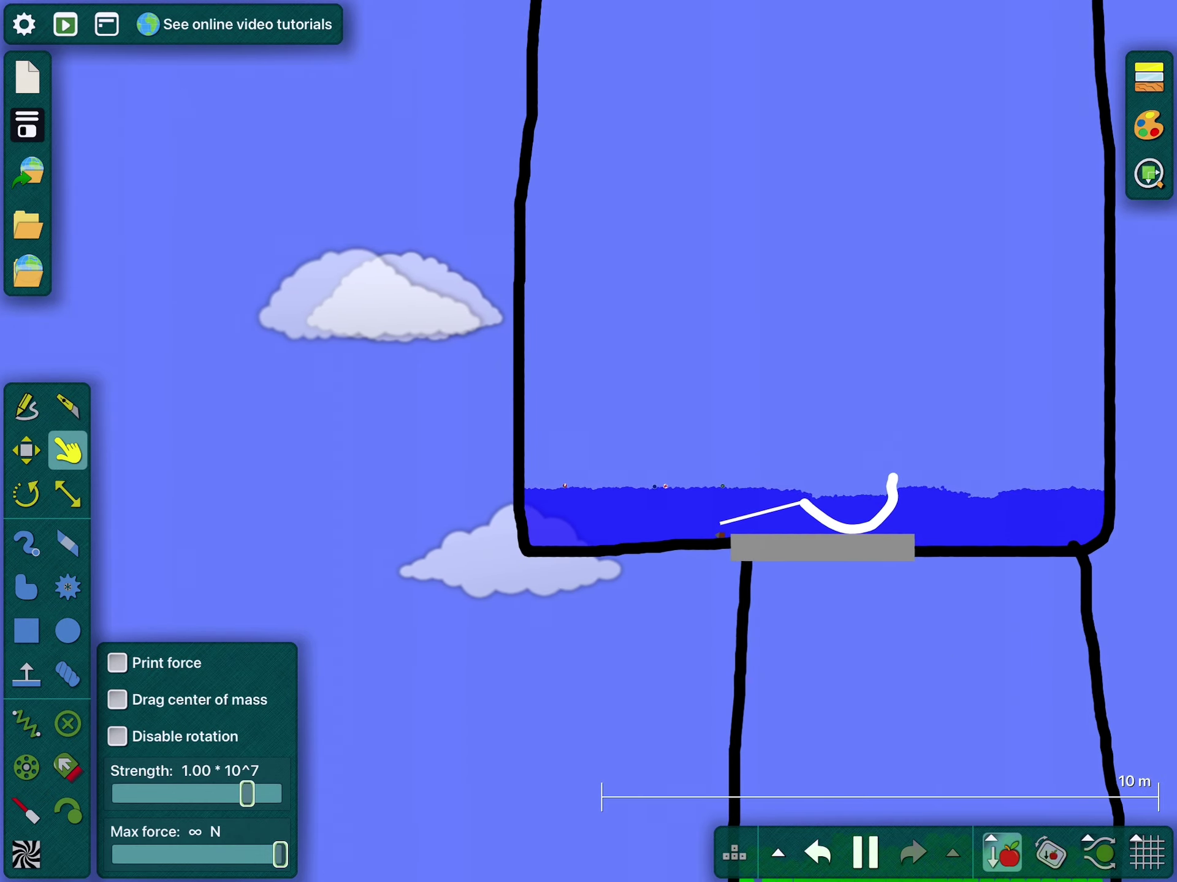
scroll(671, 482, "up", 5)
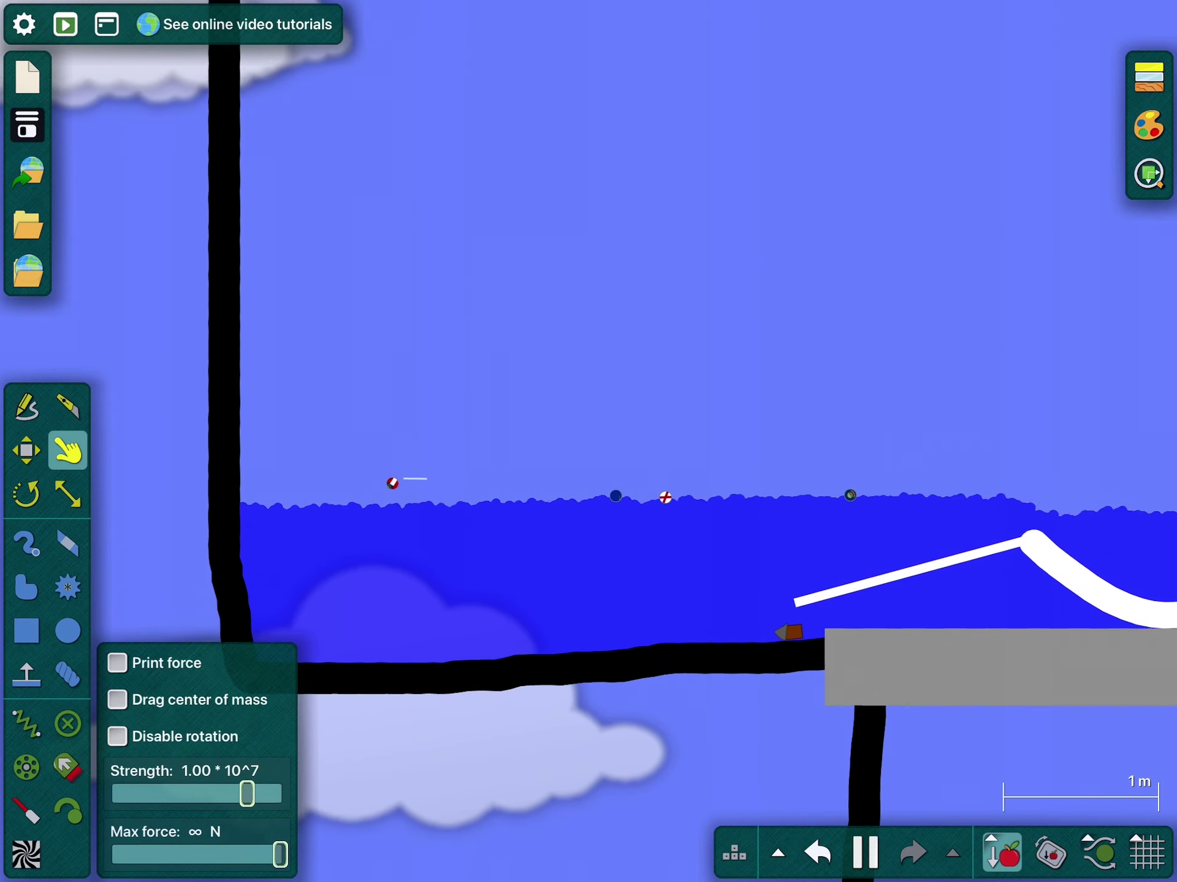
scroll(883, 478, "up", 5)
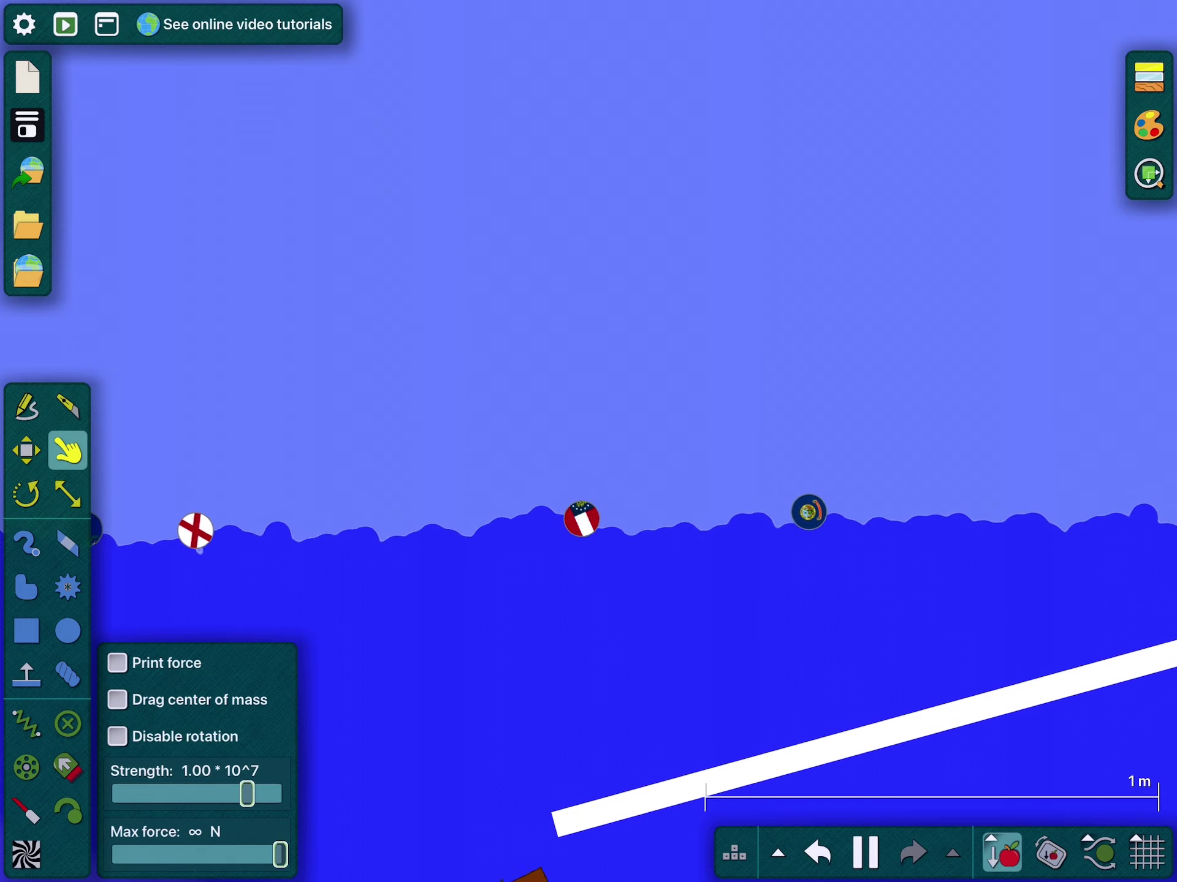
scroll(573, 432, "down", 6)
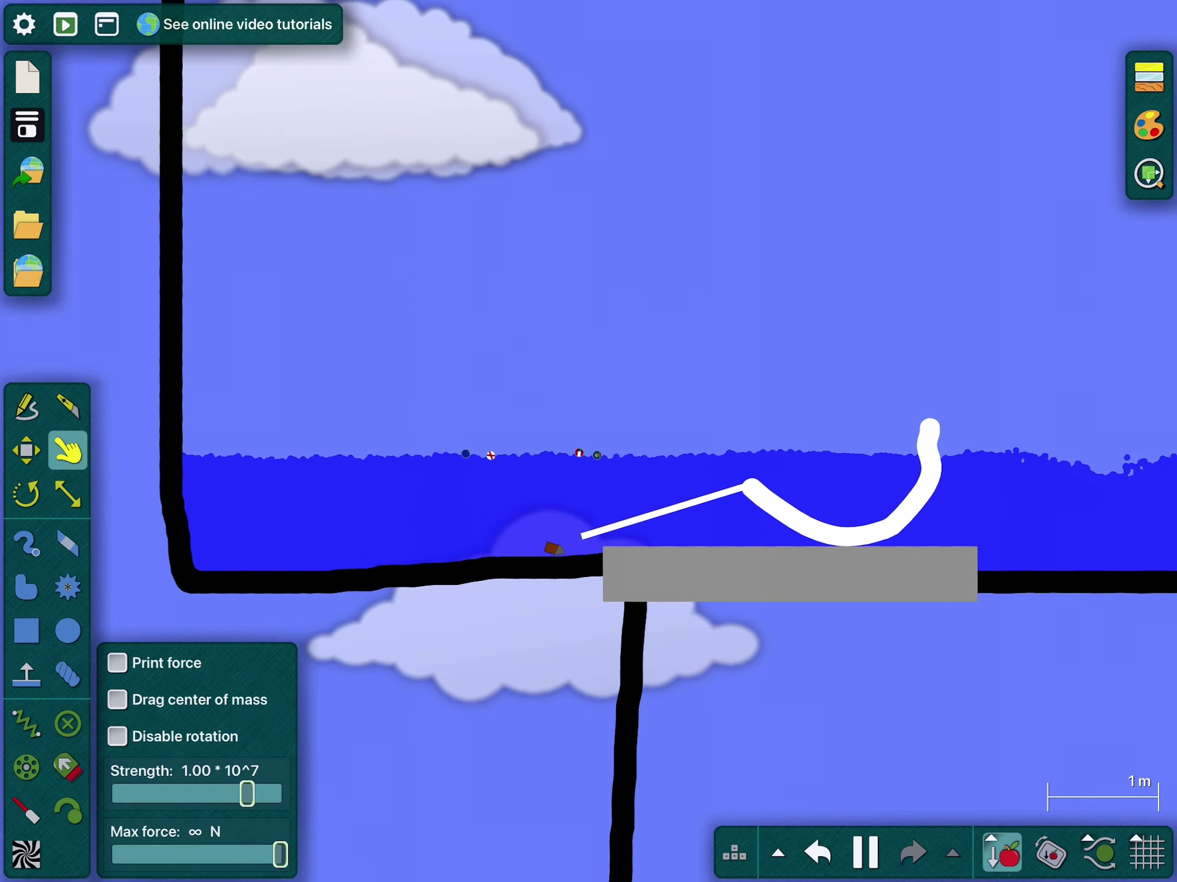
scroll(818, 478, "down", 1)
scroll(588, 478, "down", 5)
scroll(588, 478, "up", 6)
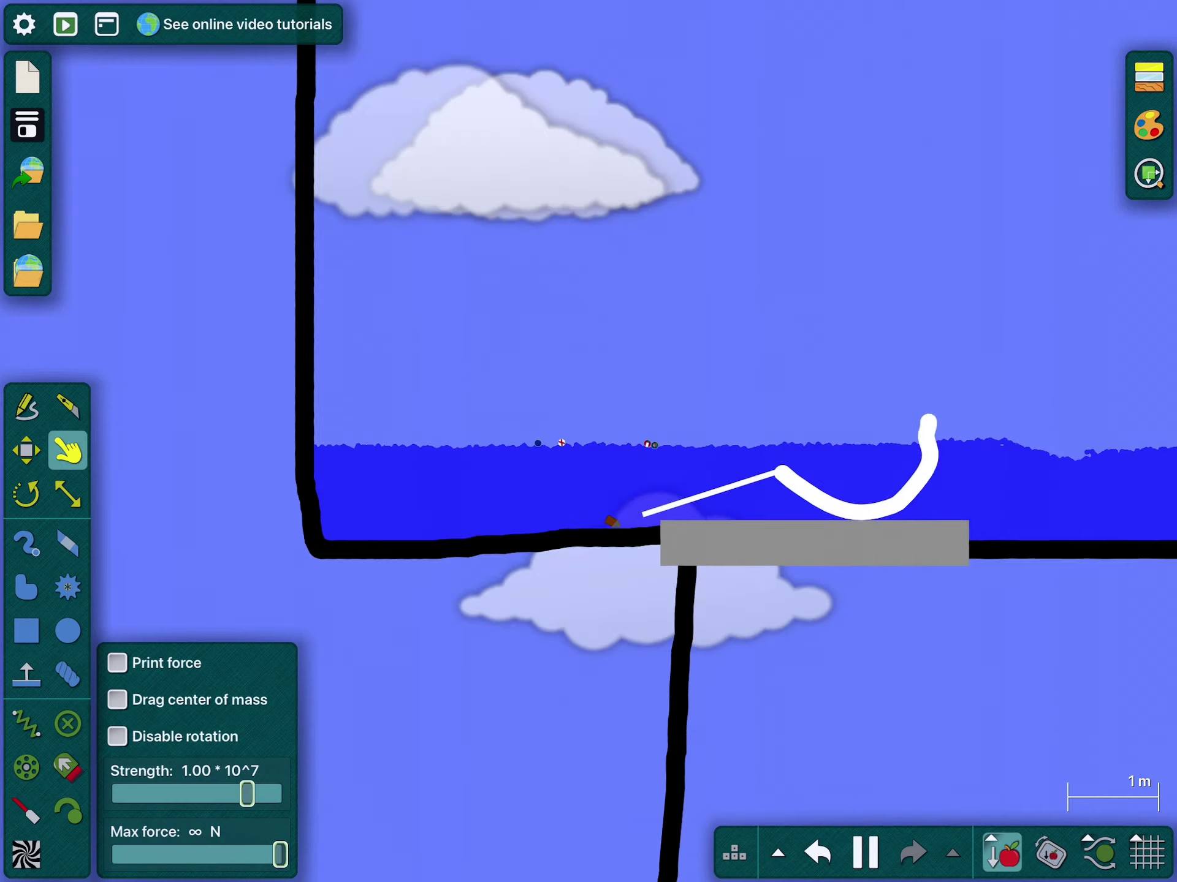
scroll(623, 448, "up", 4)
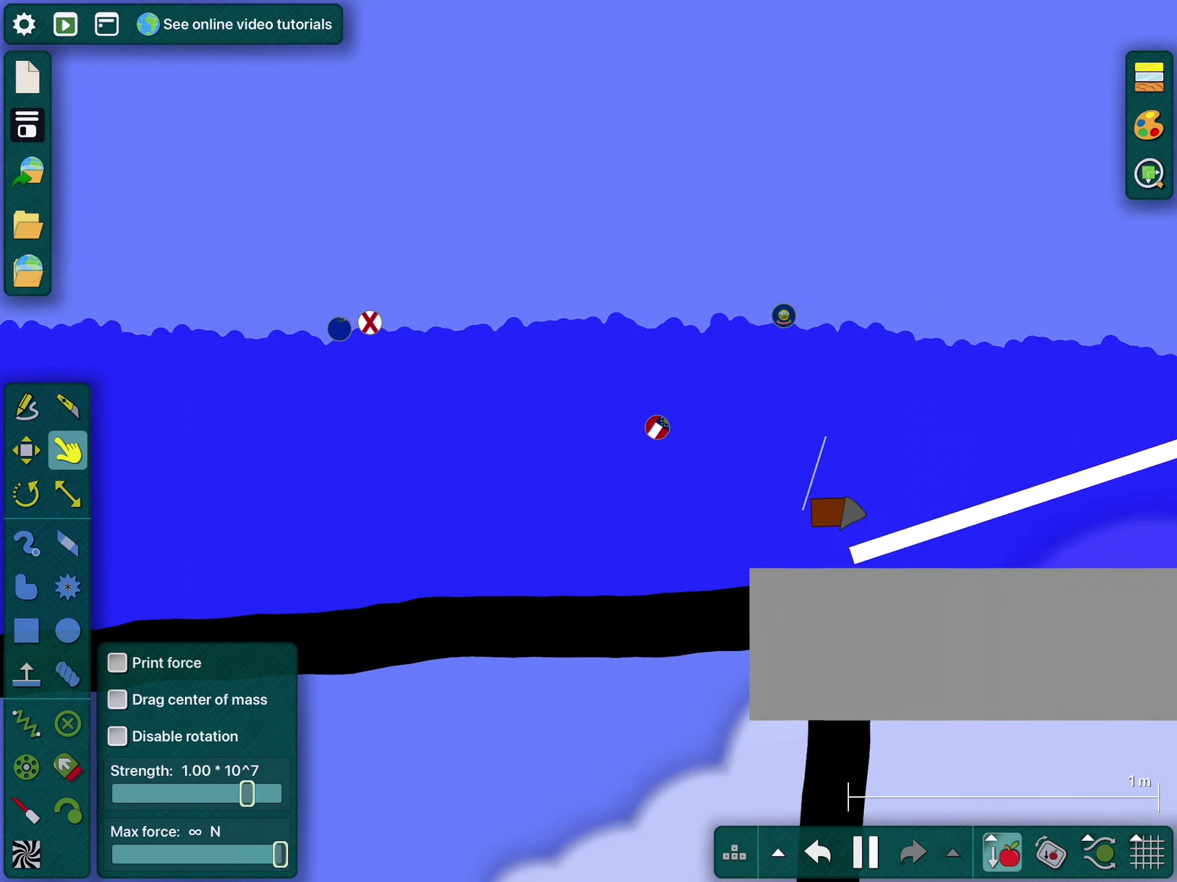
scroll(809, 717, "down", 4)
scroll(810, 717, "down", 3)
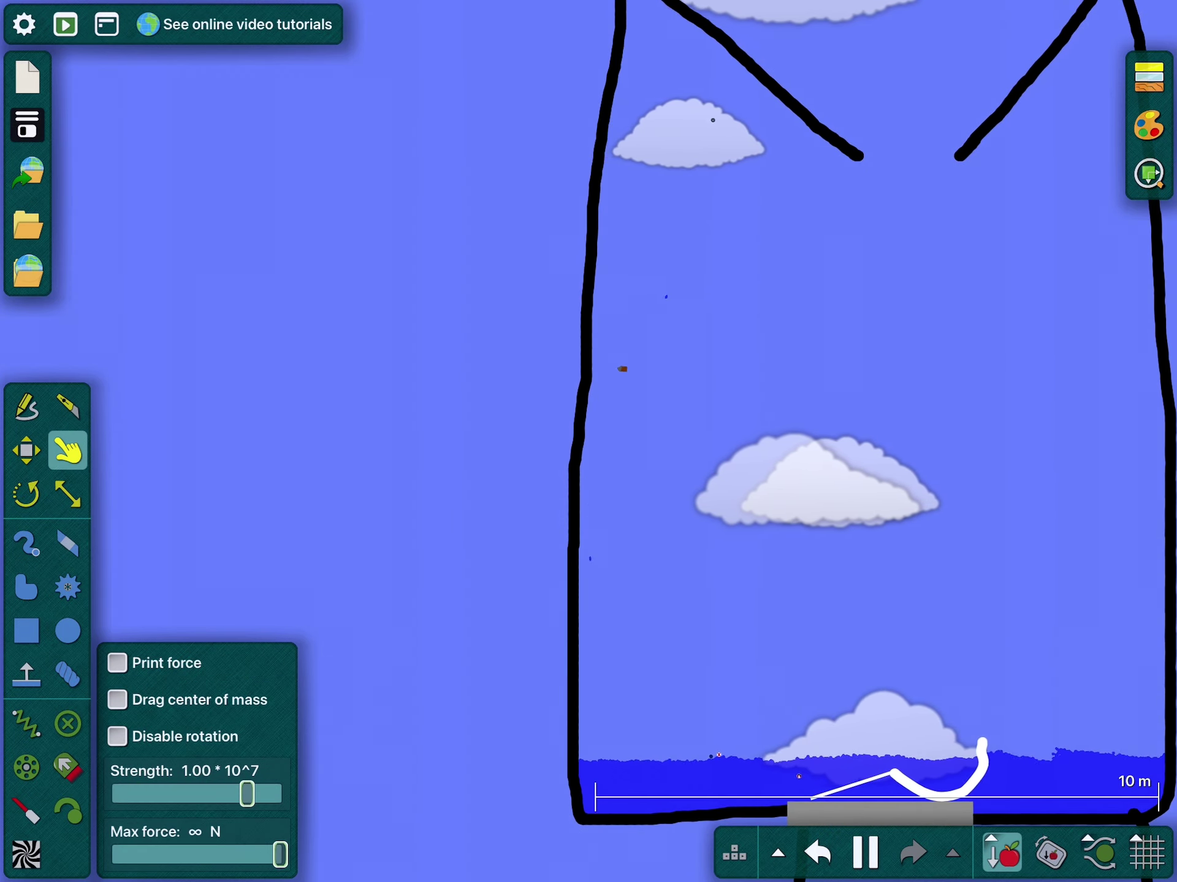
scroll(729, 803, "up", 4)
scroll(729, 803, "up", 2)
scroll(728, 803, "up", 2)
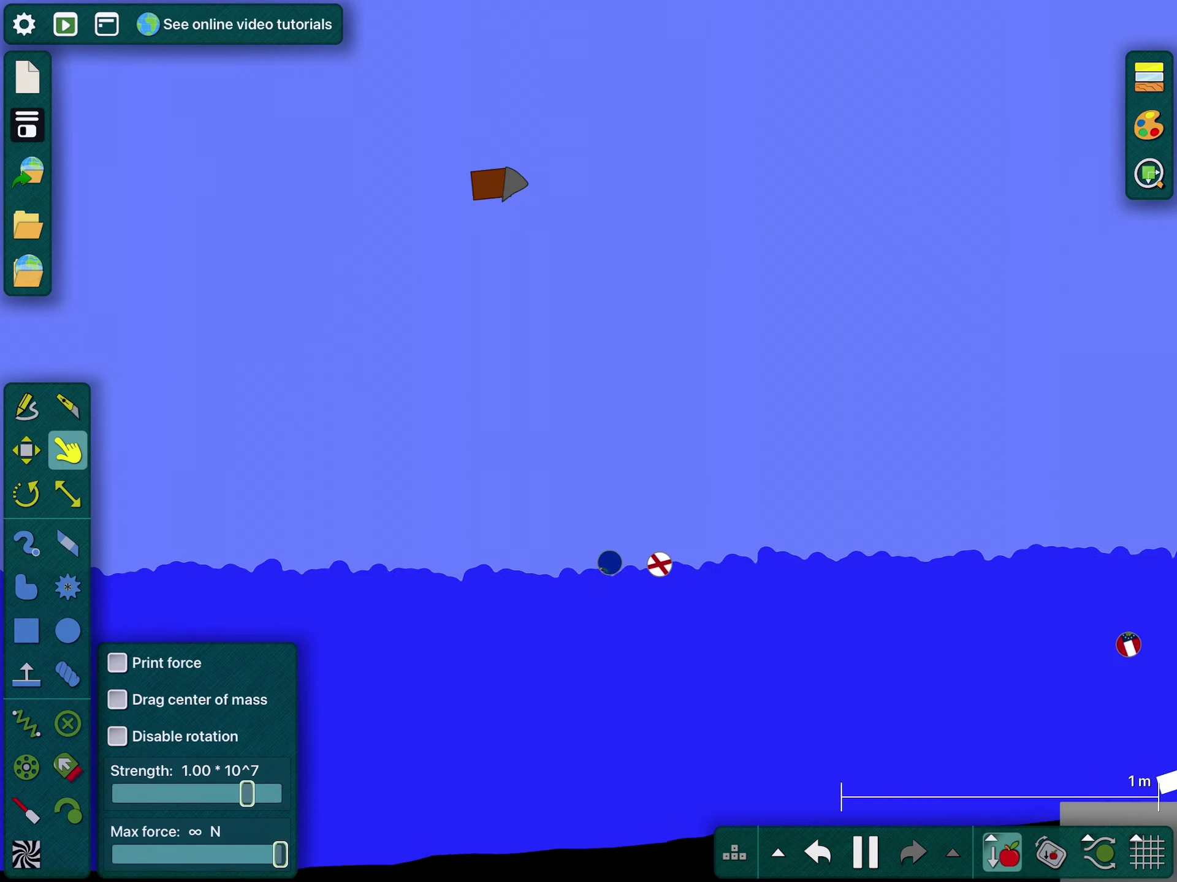
scroll(929, 632, "up", 1)
scroll(929, 631, "down", 4)
scroll(929, 631, "up", 2)
scroll(929, 631, "up", 2)
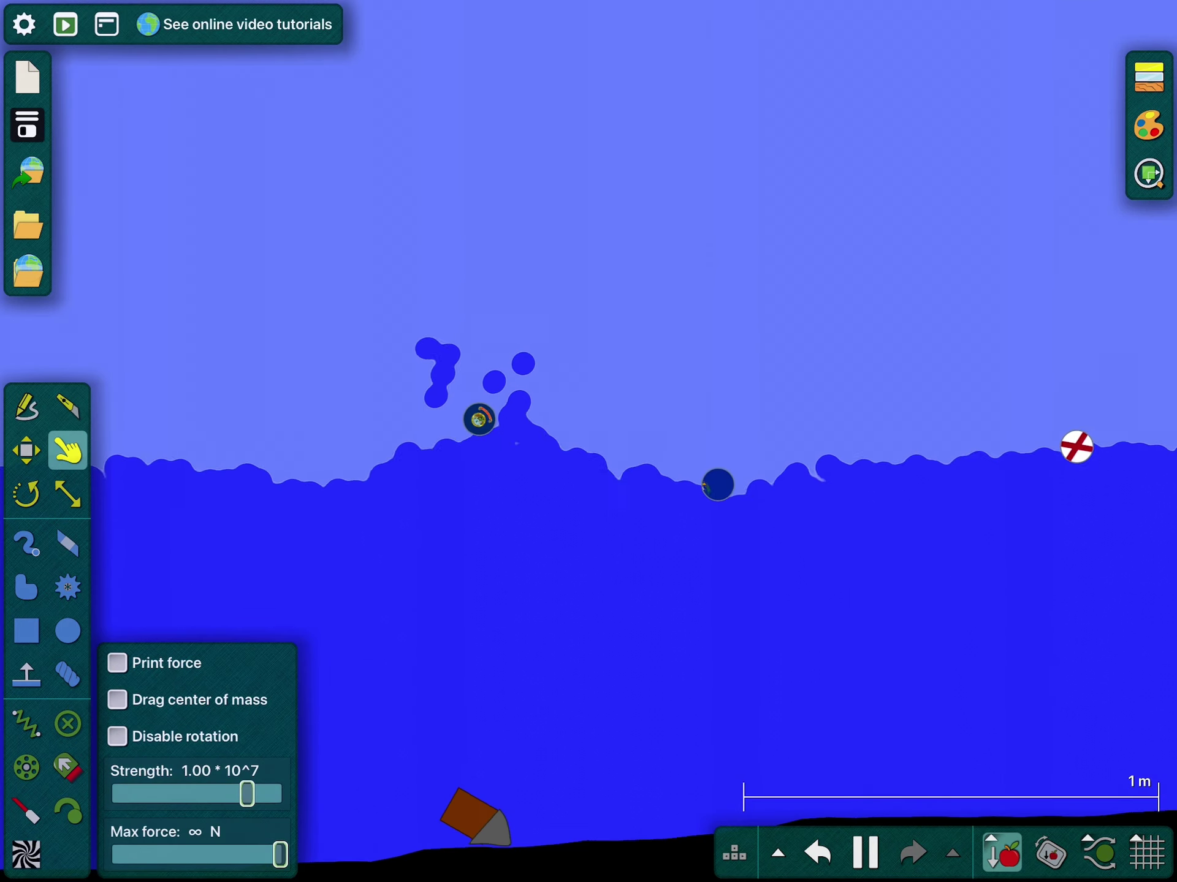
scroll(635, 395, "down", 1)
scroll(634, 396, "down", 2)
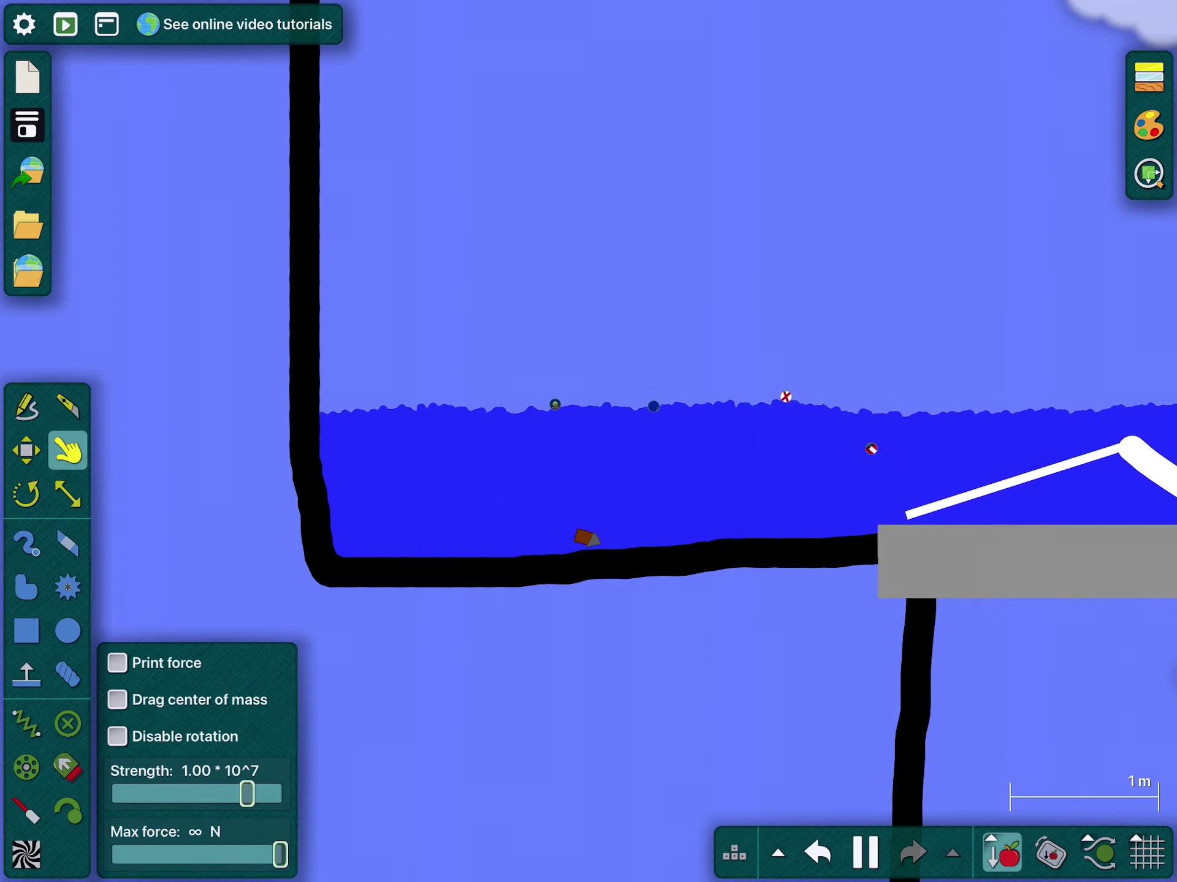
scroll(635, 395, "down", 5)
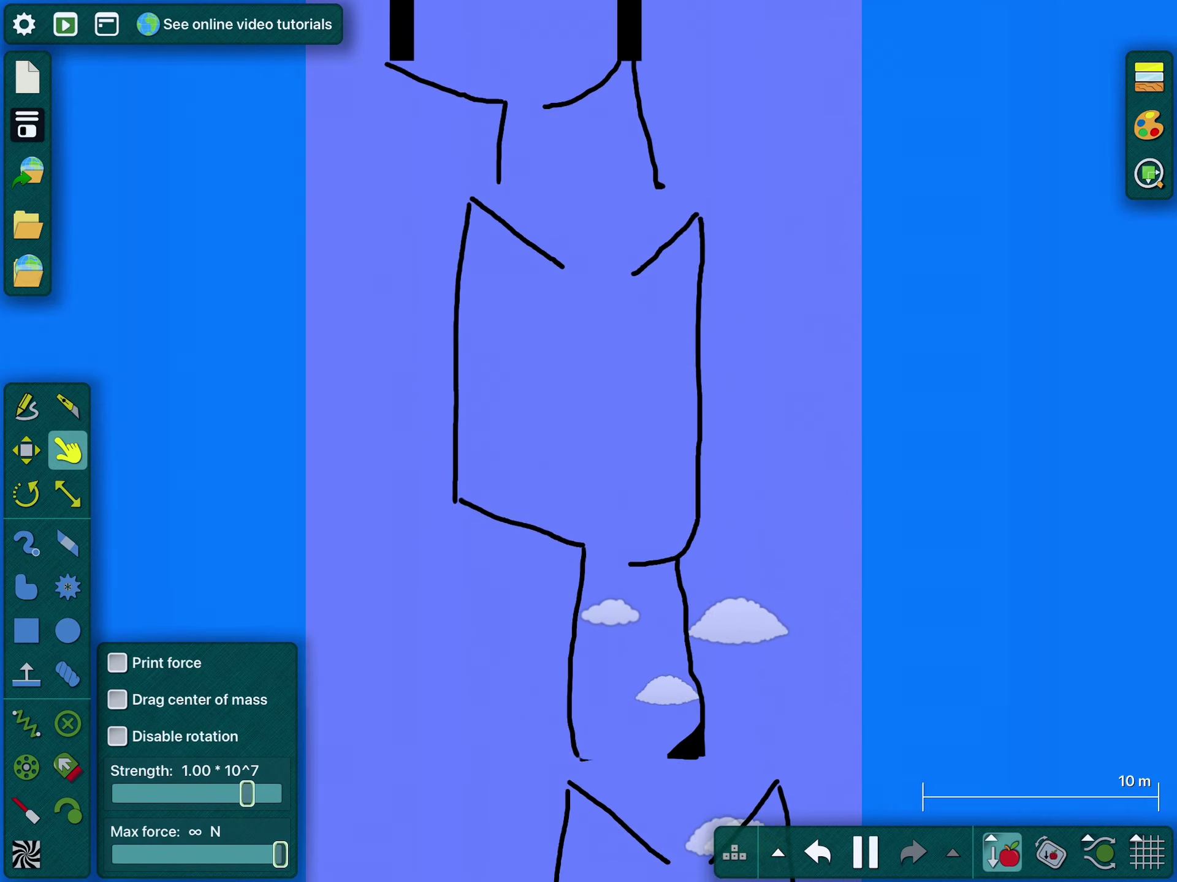
scroll(514, 525, "up", 4)
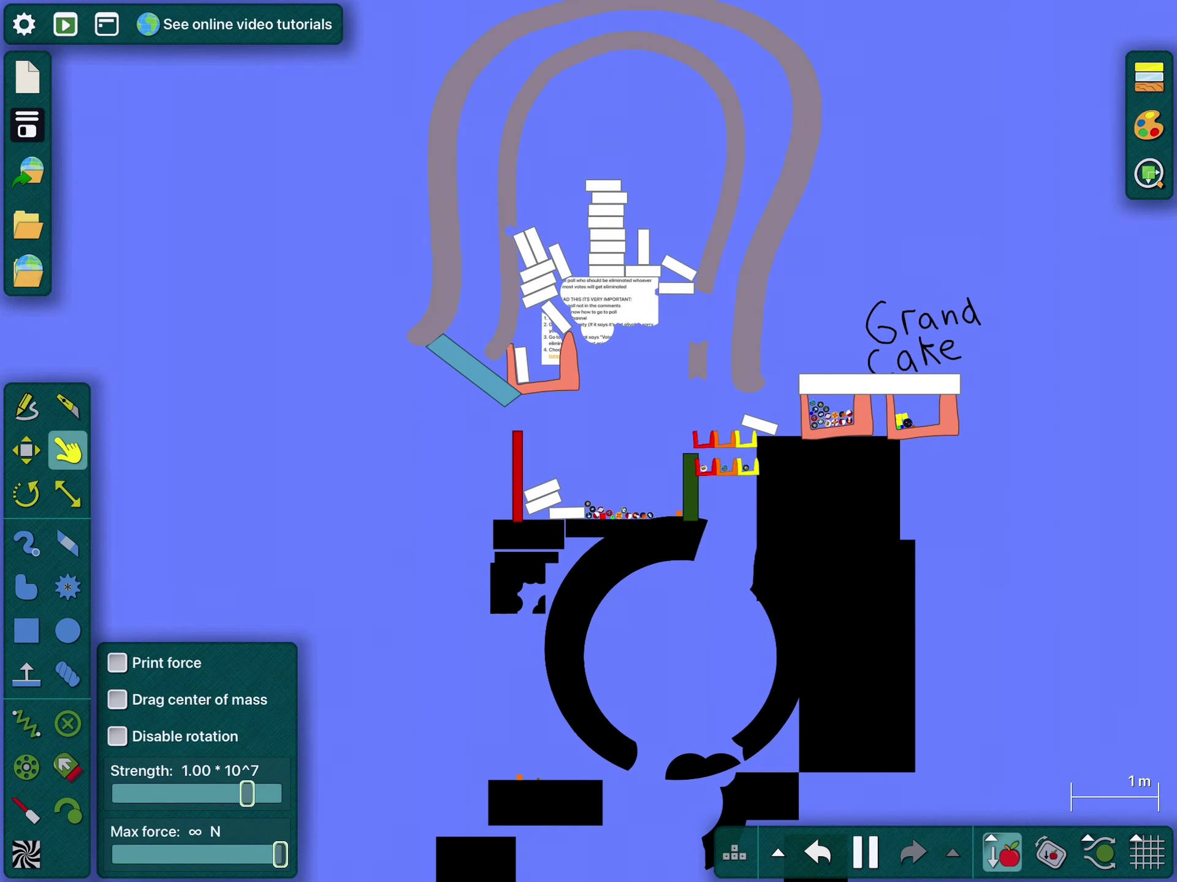
scroll(708, 459, "up", 5)
scroll(842, 428, "up", 3)
scroll(842, 428, "up", 2)
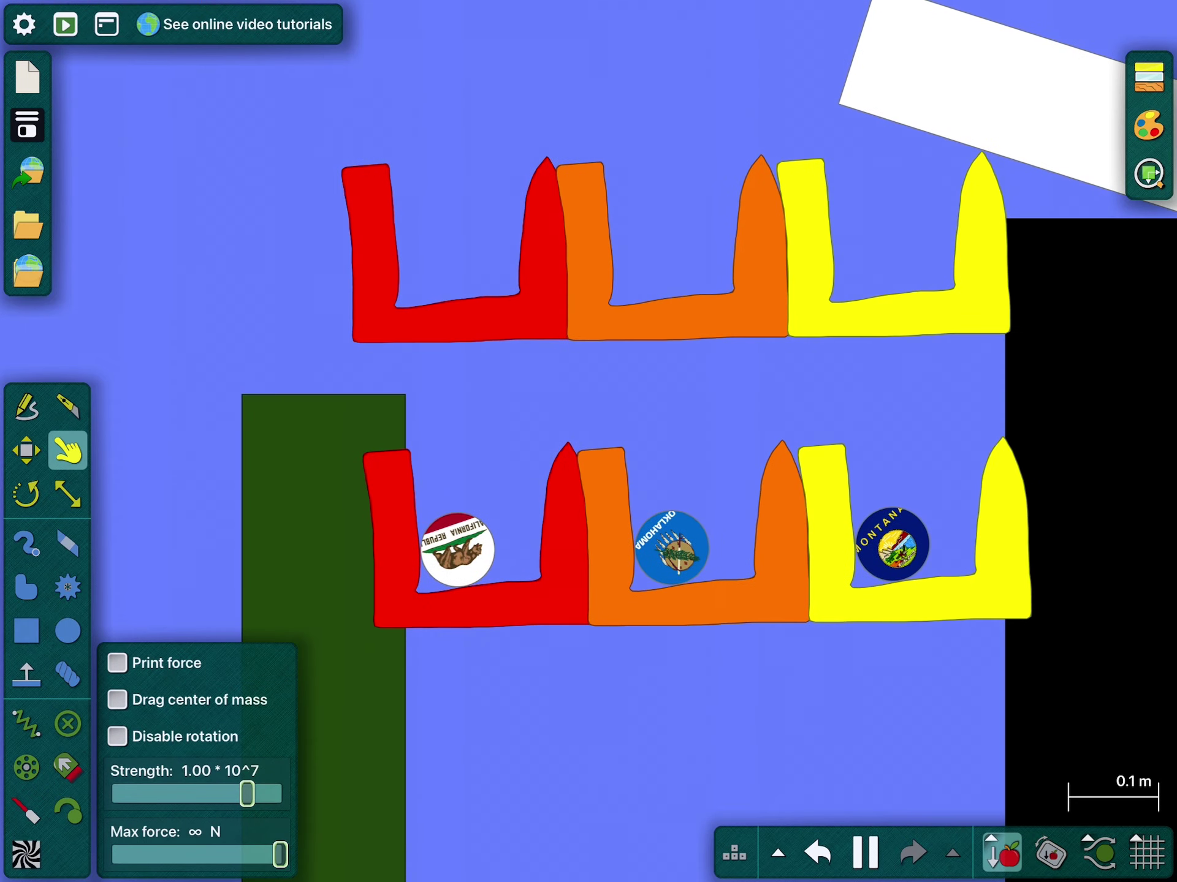
Switch to the Move tool while inspecting the cups, then pick the Brush tool
key("m")
scroll(763, 184, "up", 1)
scroll(763, 184, "up", 3)
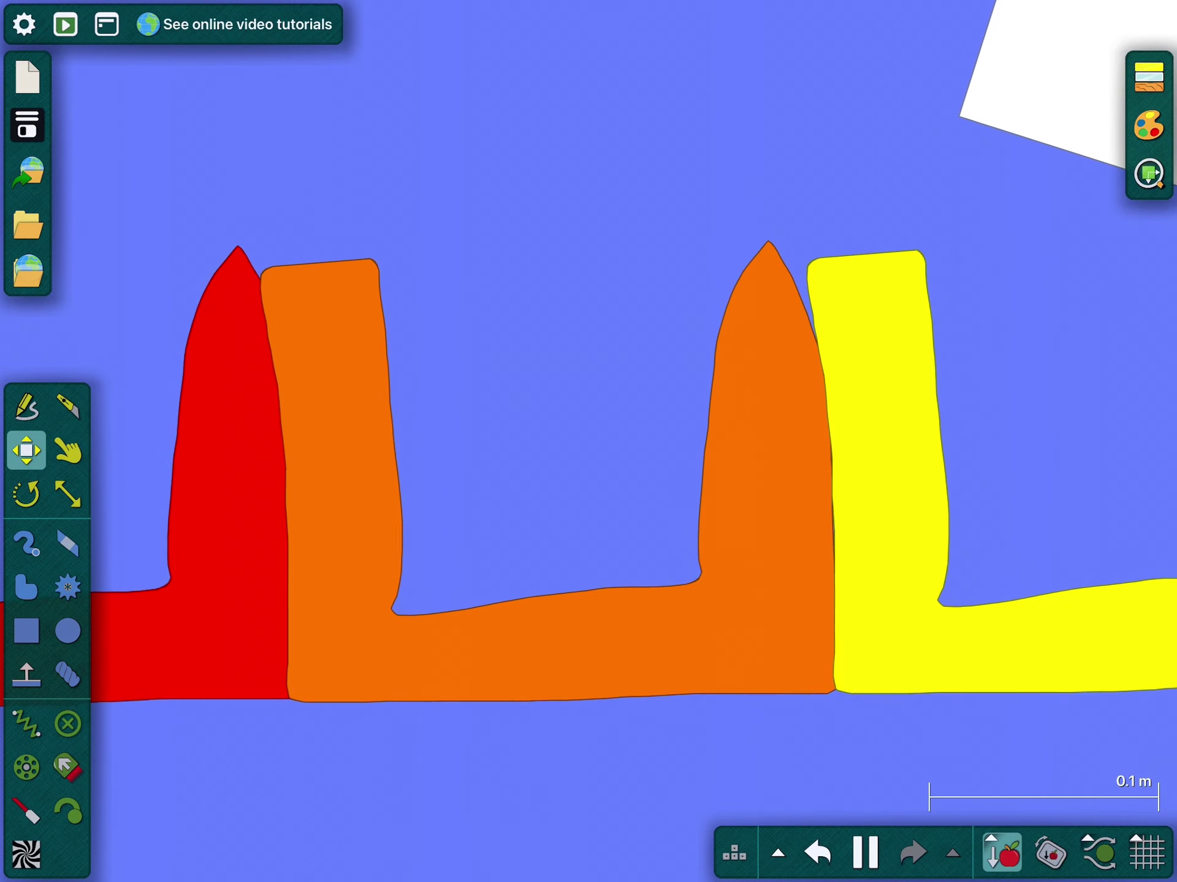
scroll(763, 184, "down", 4)
scroll(551, 727, "up", 3)
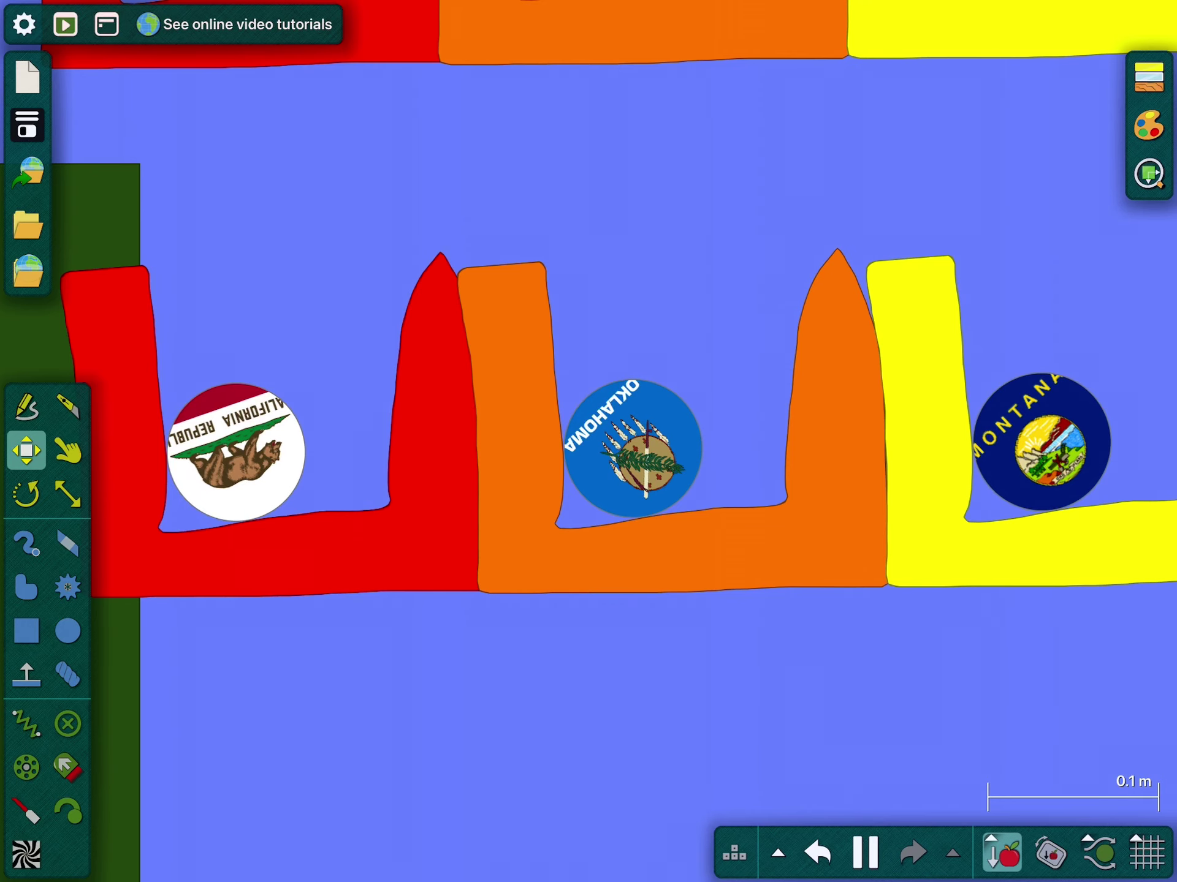
scroll(530, 657, "down", 3)
scroll(531, 657, "down", 1)
scroll(530, 657, "down", 3)
scroll(531, 658, "down", 4)
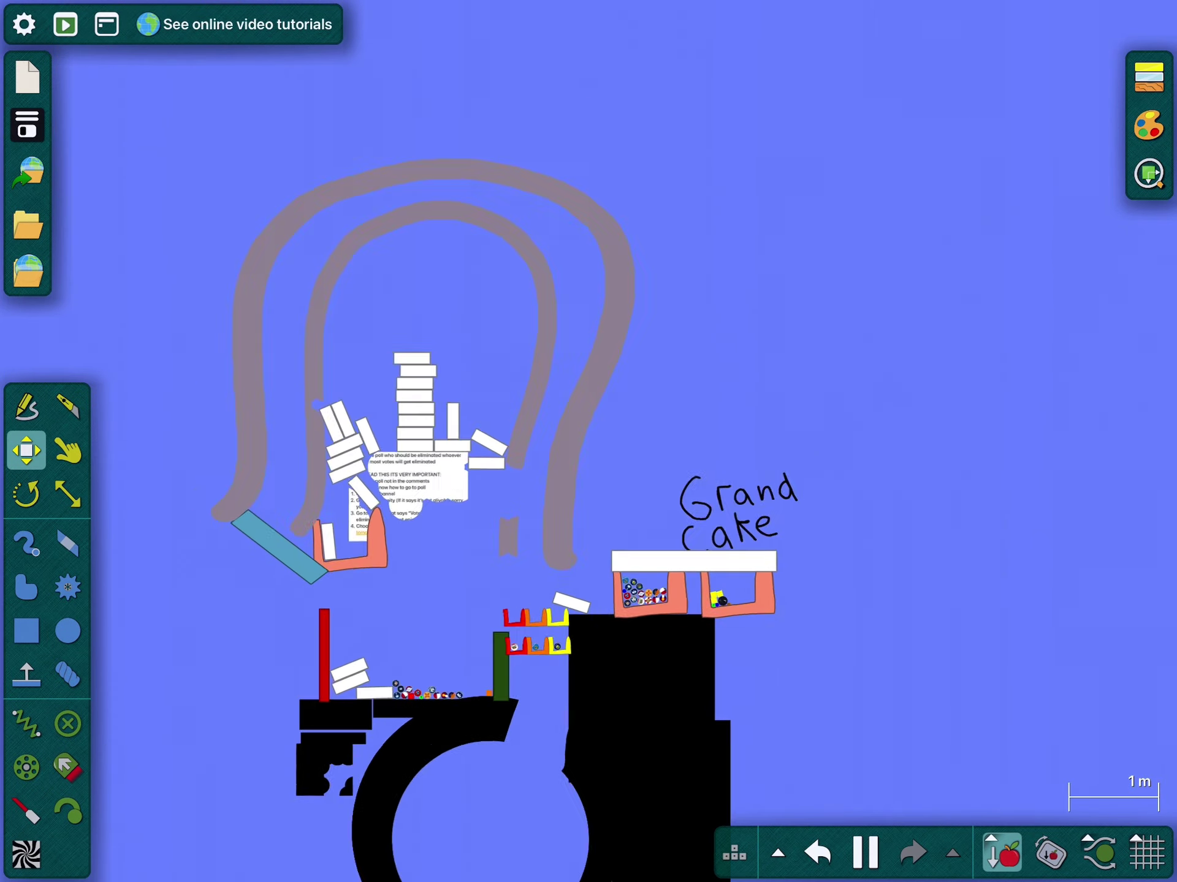
scroll(589, 552, "up", 3)
key("b")
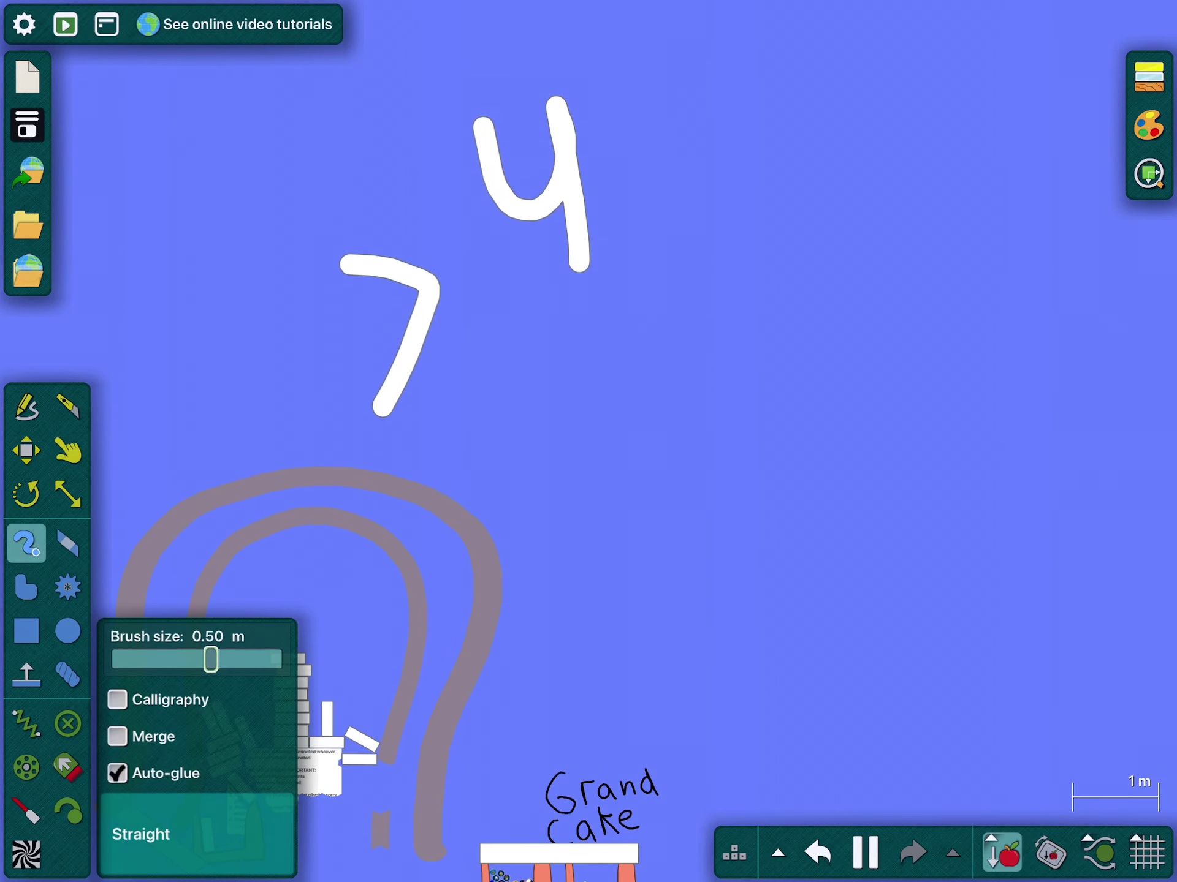
Switch back to the Drag tool while following the race down the tower
key("g")
scroll(345, 474, "down", 4)
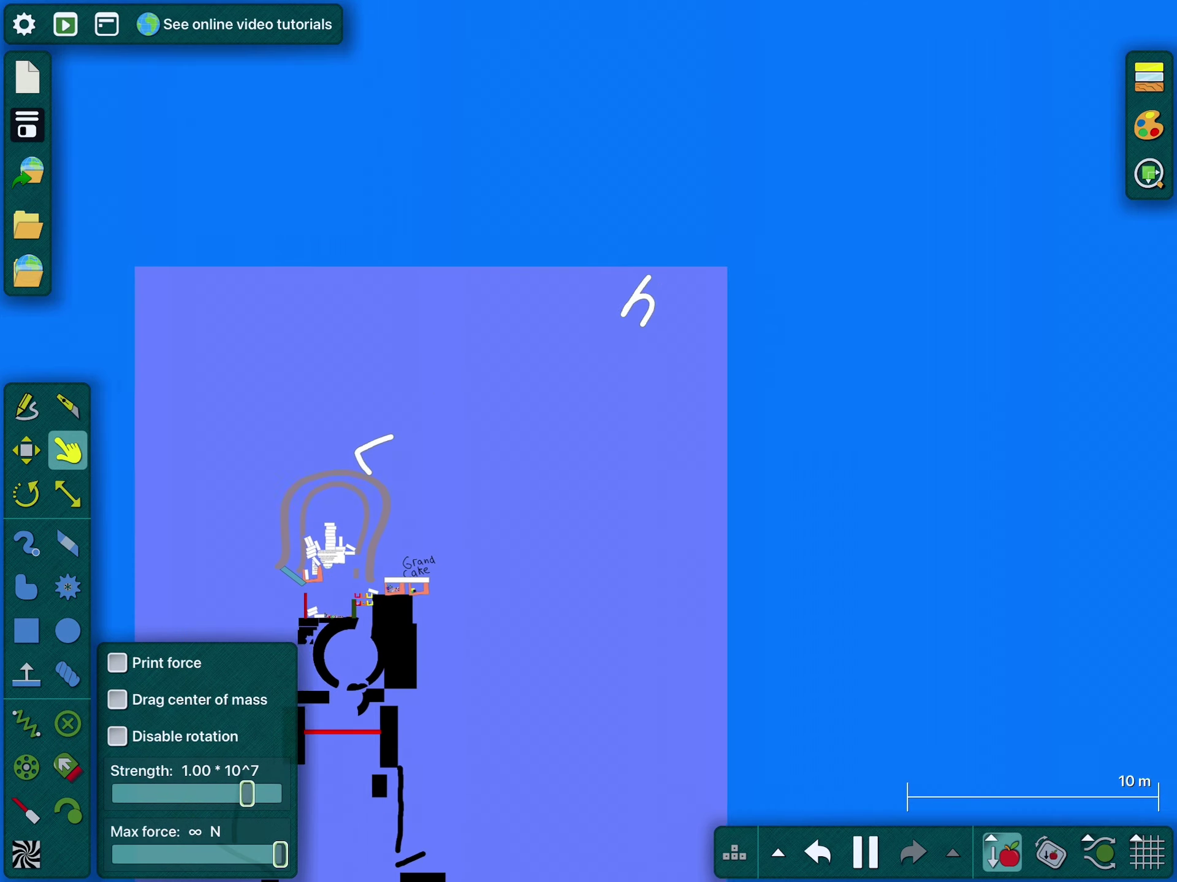
scroll(469, 478, "down", 3)
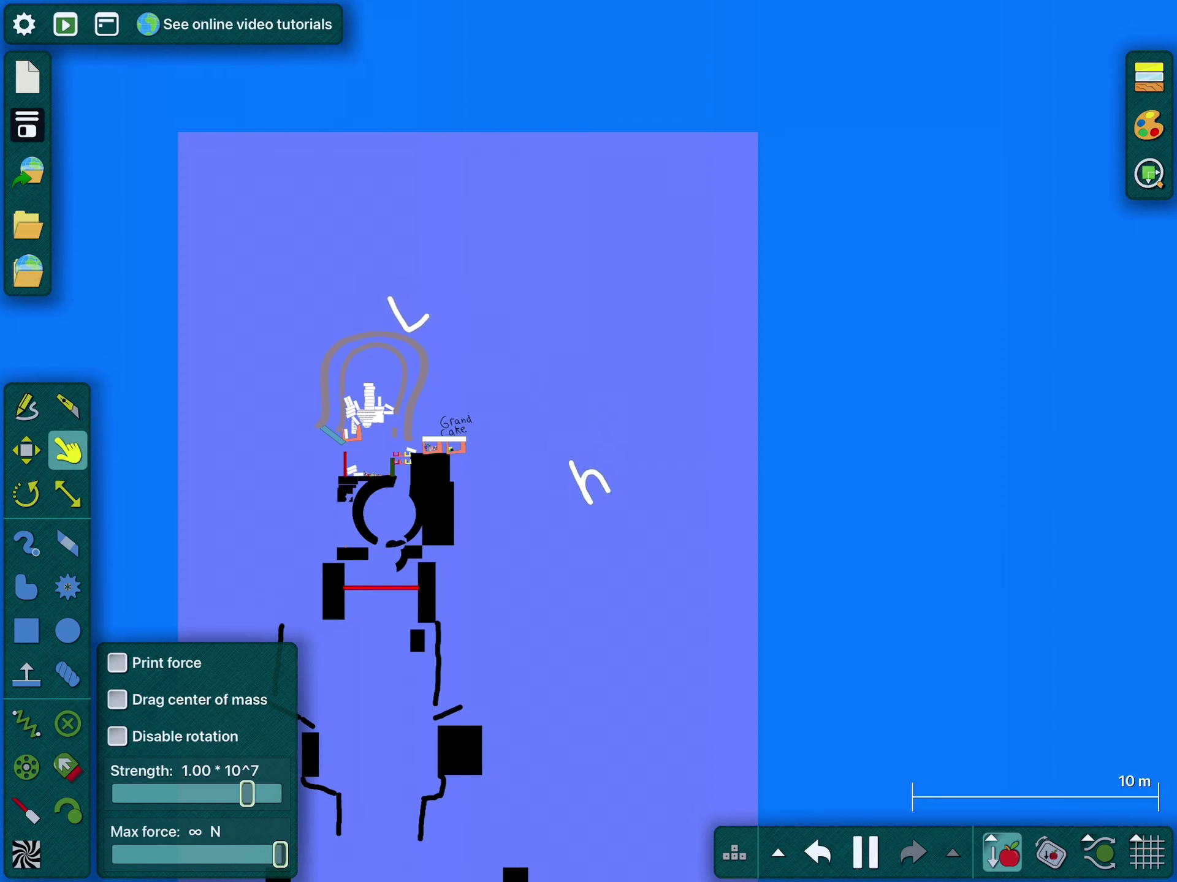
scroll(736, 183, "down", 2)
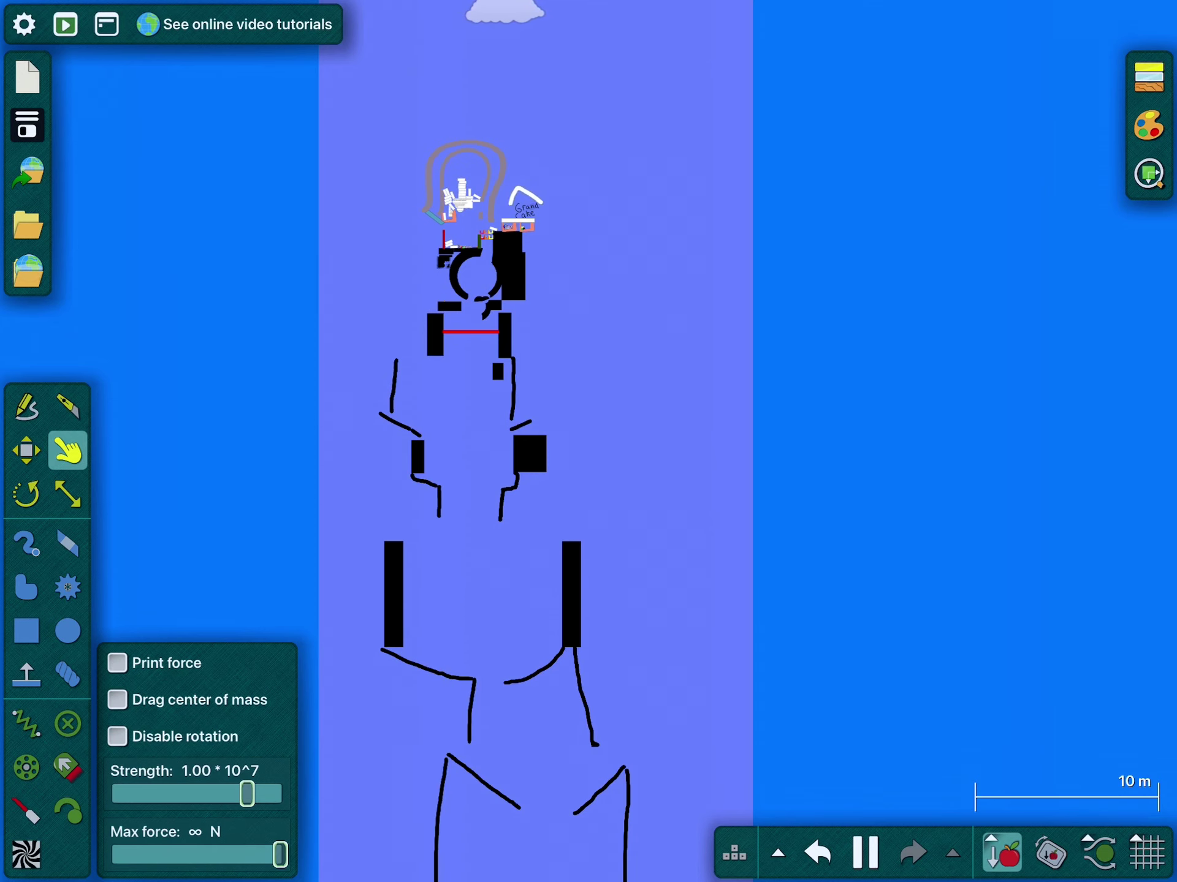
scroll(567, 169, "down", 4)
scroll(676, 673, "up", 5)
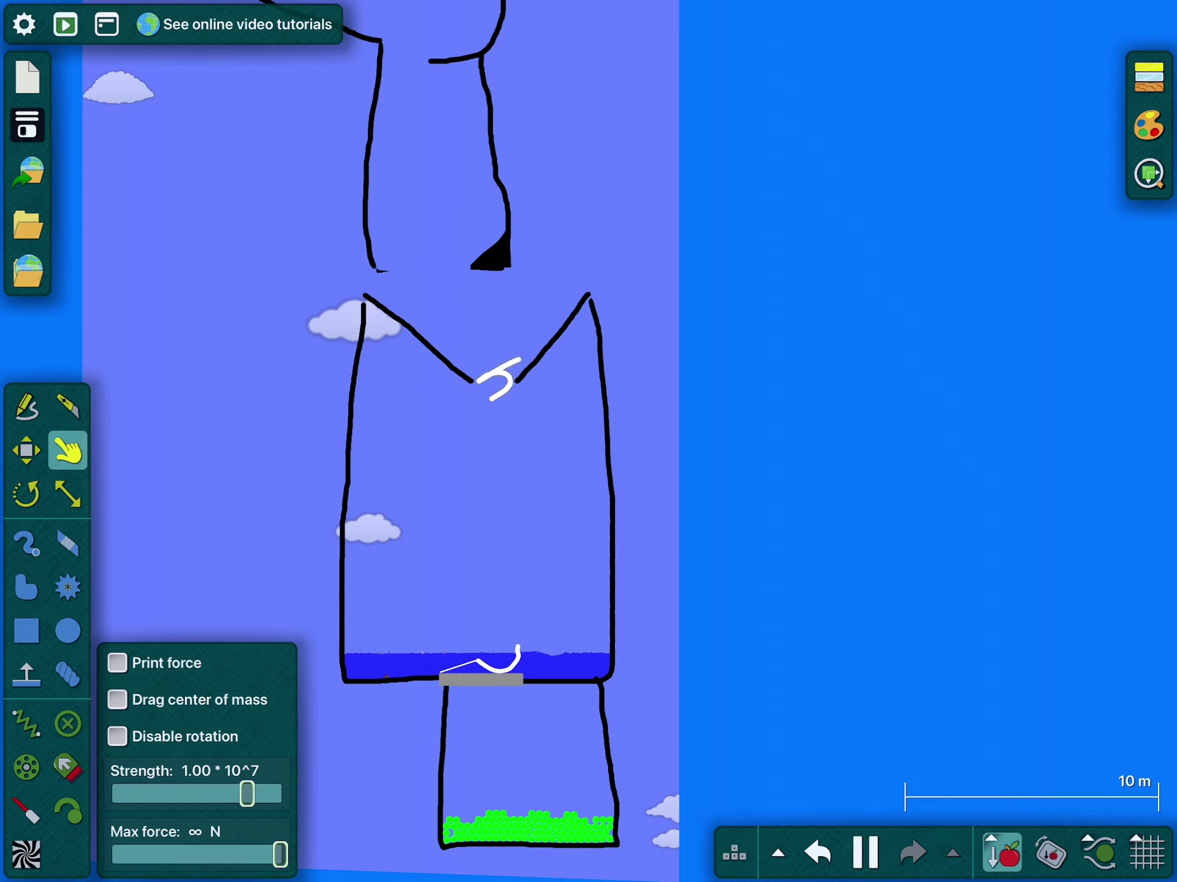
scroll(514, 434, "up", 5)
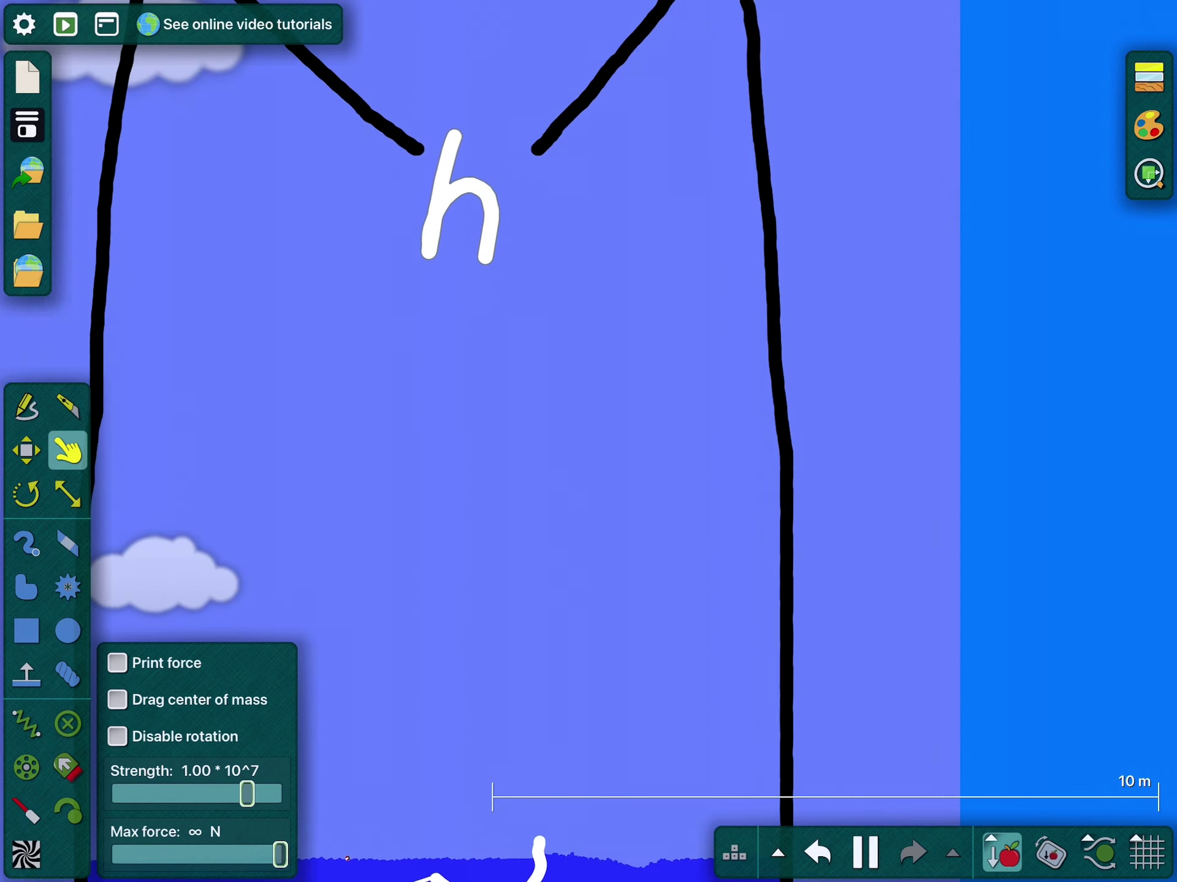
scroll(589, 441, "up", 3)
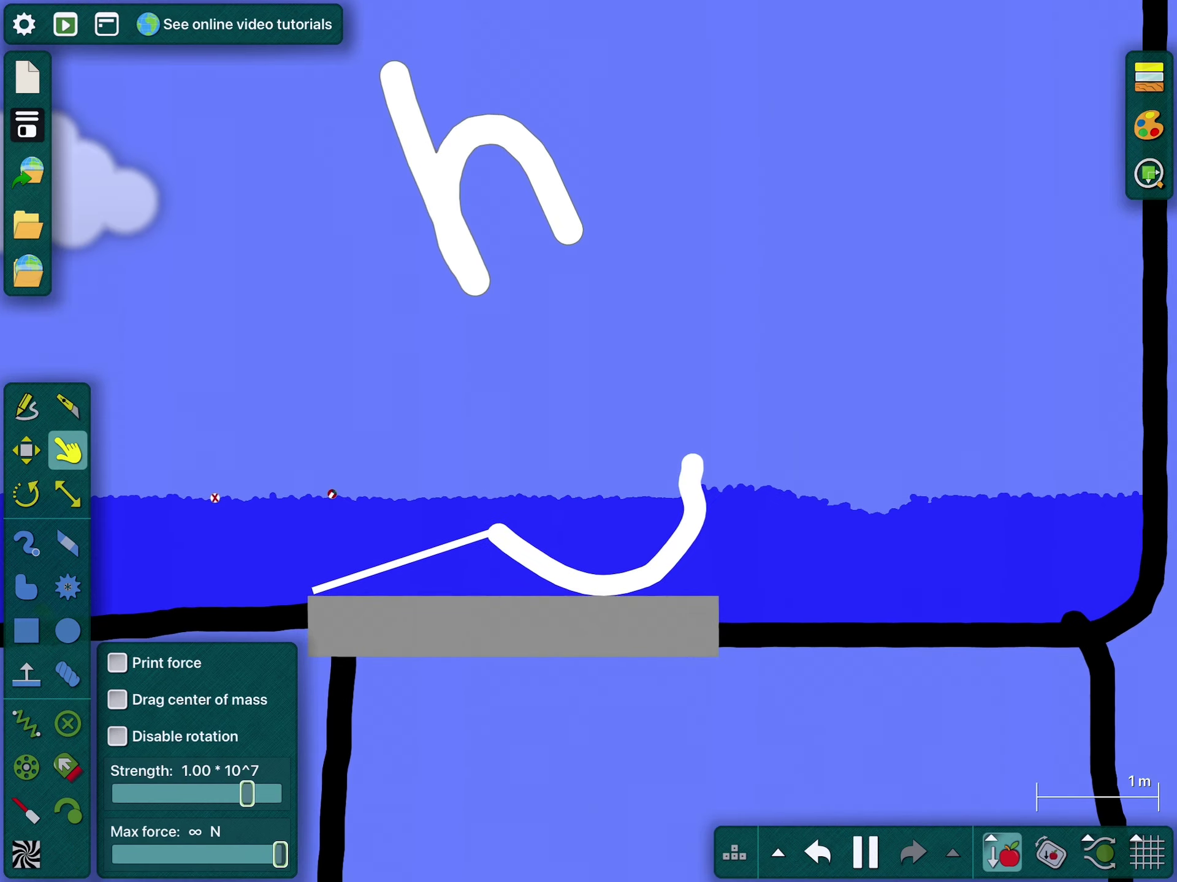
scroll(589, 442, "up", 3)
scroll(313, 303, "up", 2)
scroll(313, 303, "up", 1)
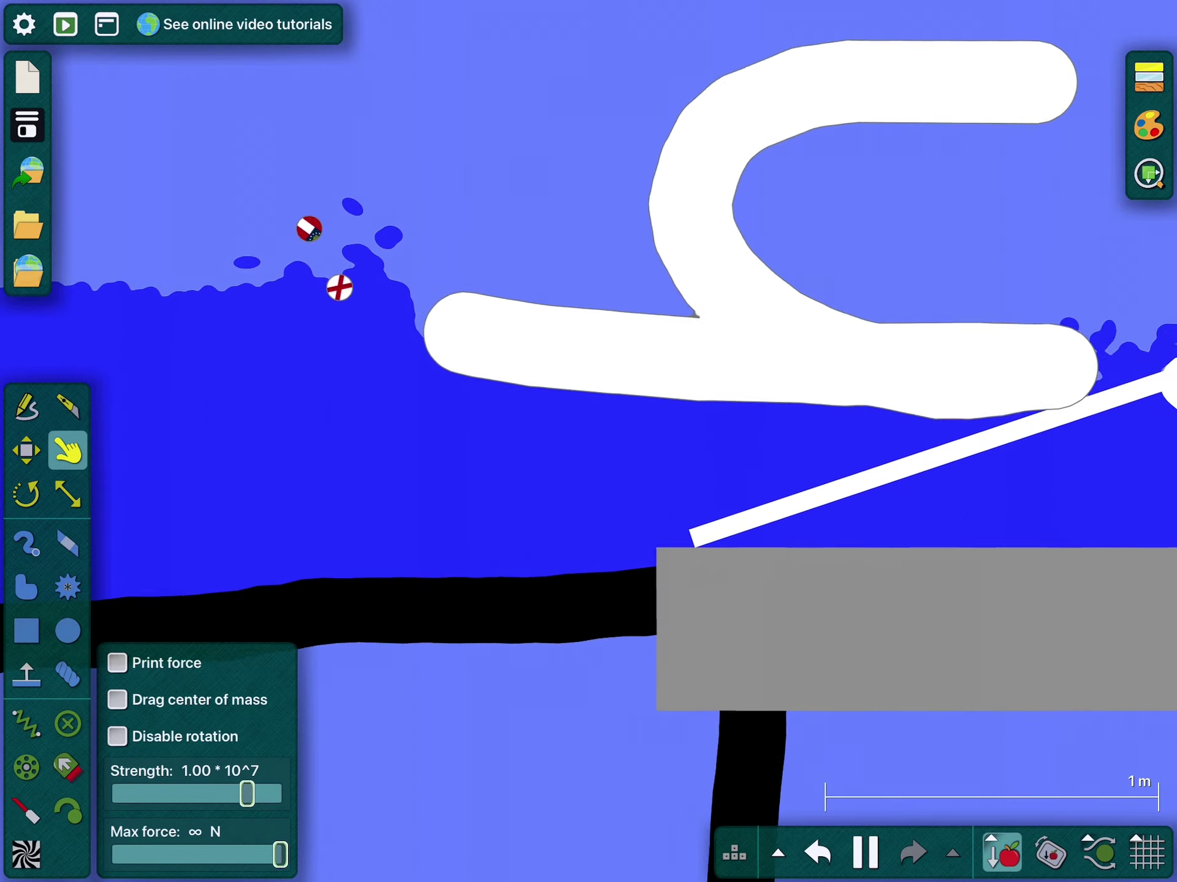
scroll(589, 442, "down", 2)
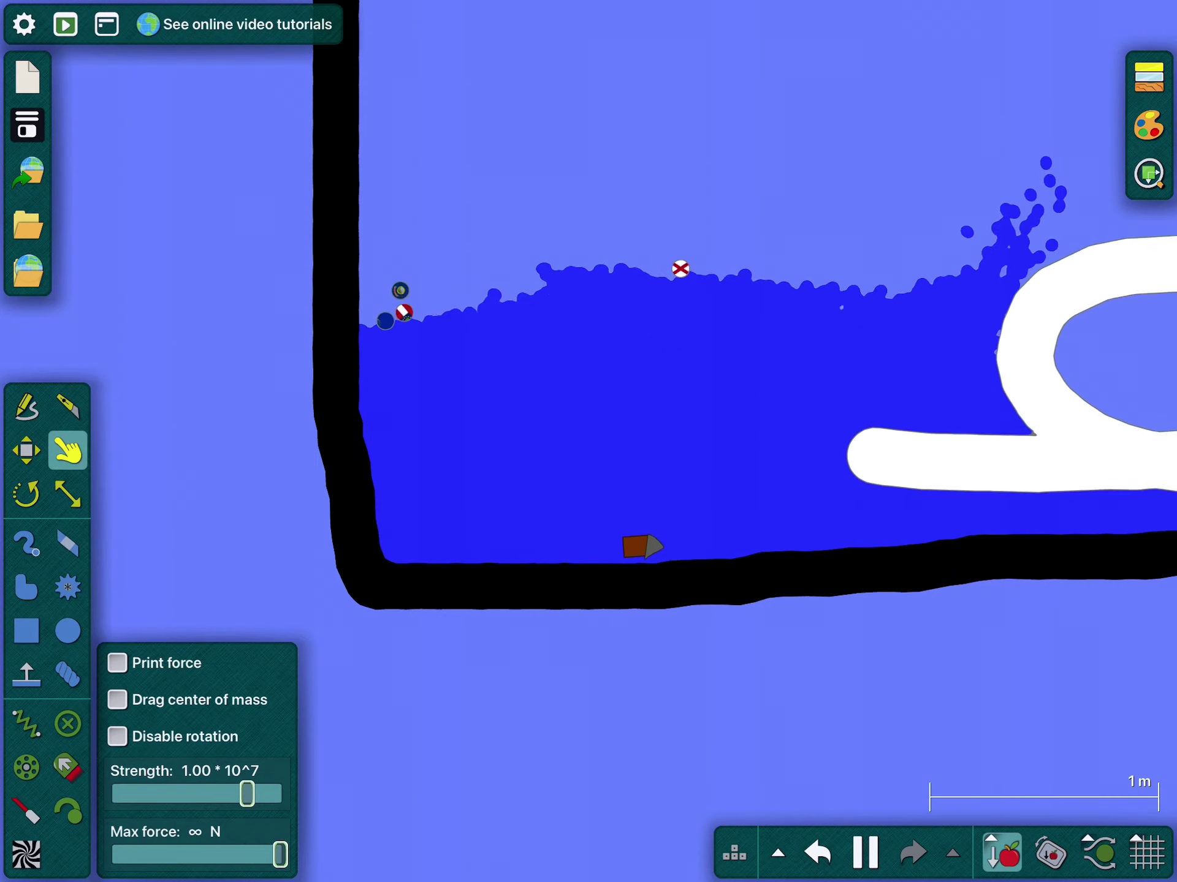
scroll(588, 441, "up", 3)
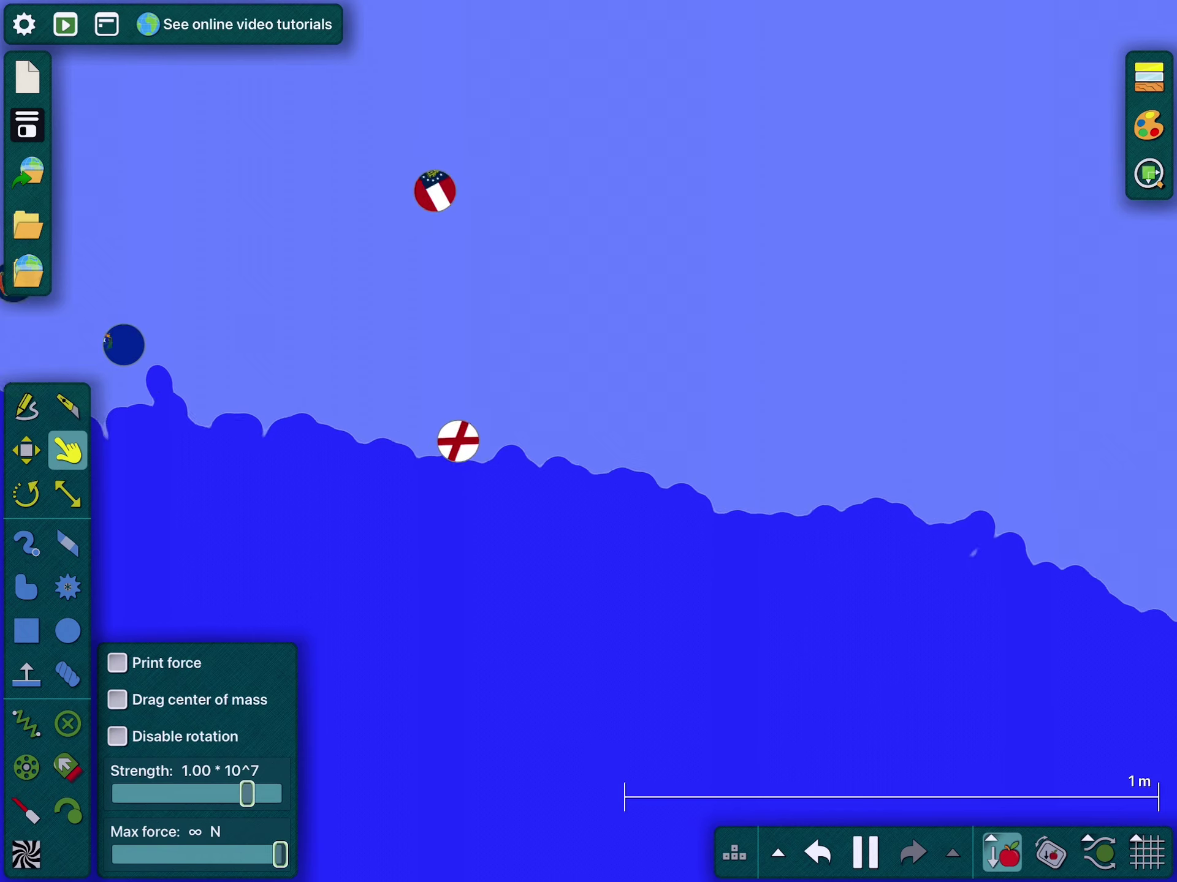
scroll(589, 441, "down", 5)
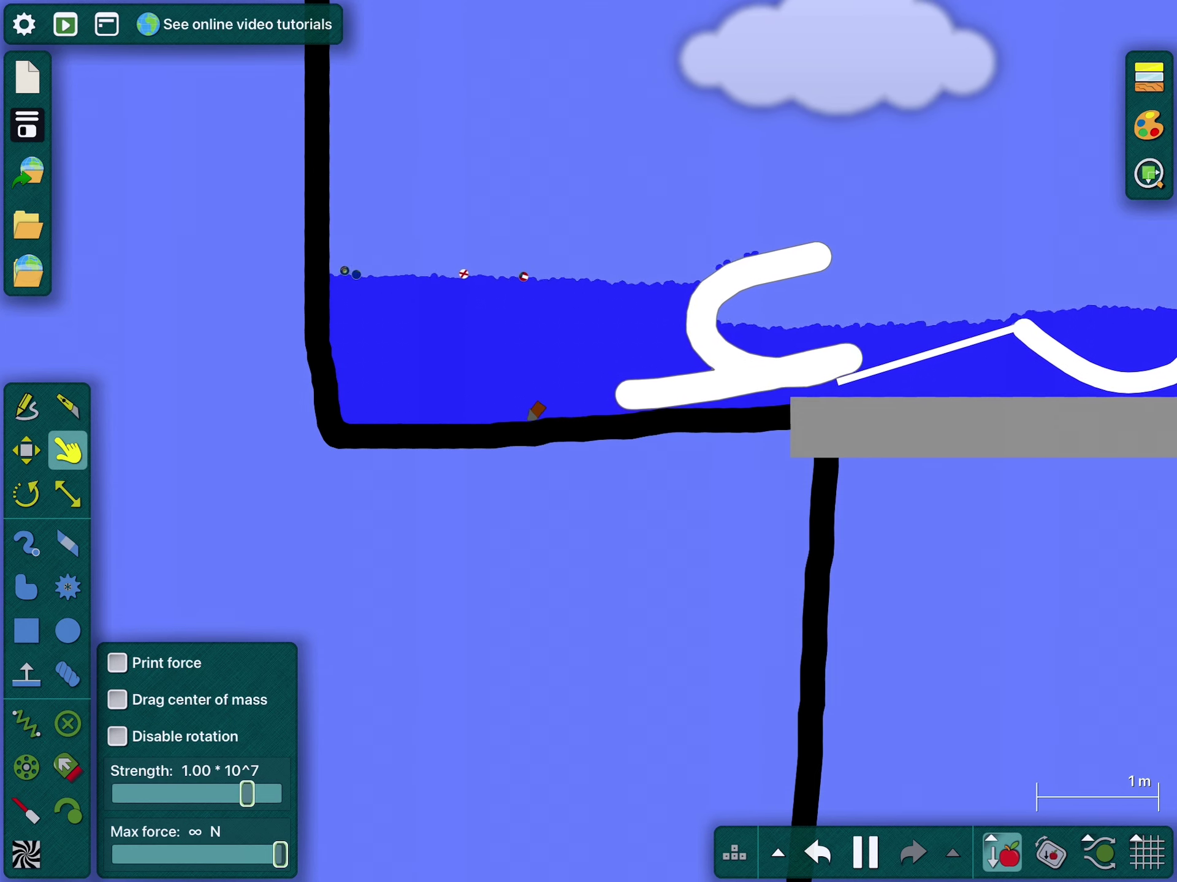
scroll(588, 441, "down", 5)
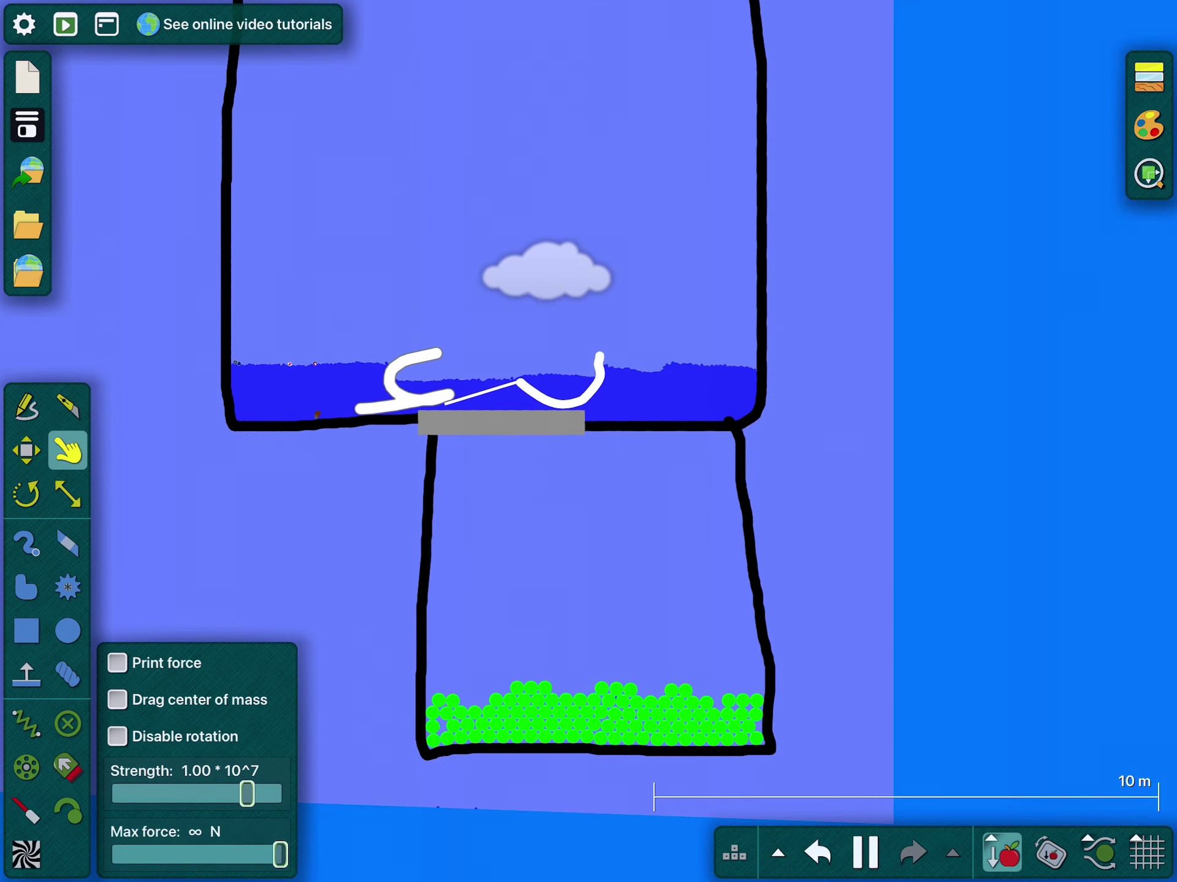
scroll(588, 441, "up", 4)
scroll(589, 441, "up", 2)
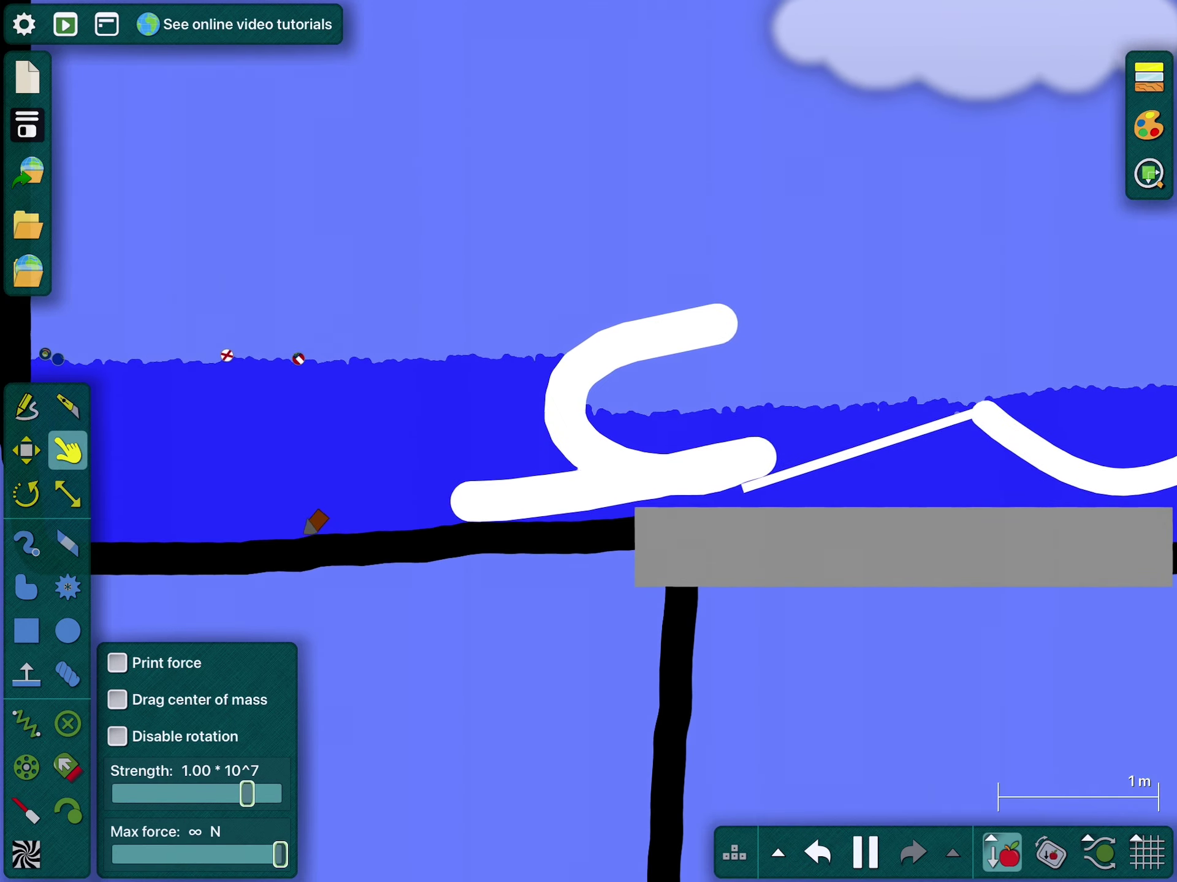
scroll(327, 470, "up", 2)
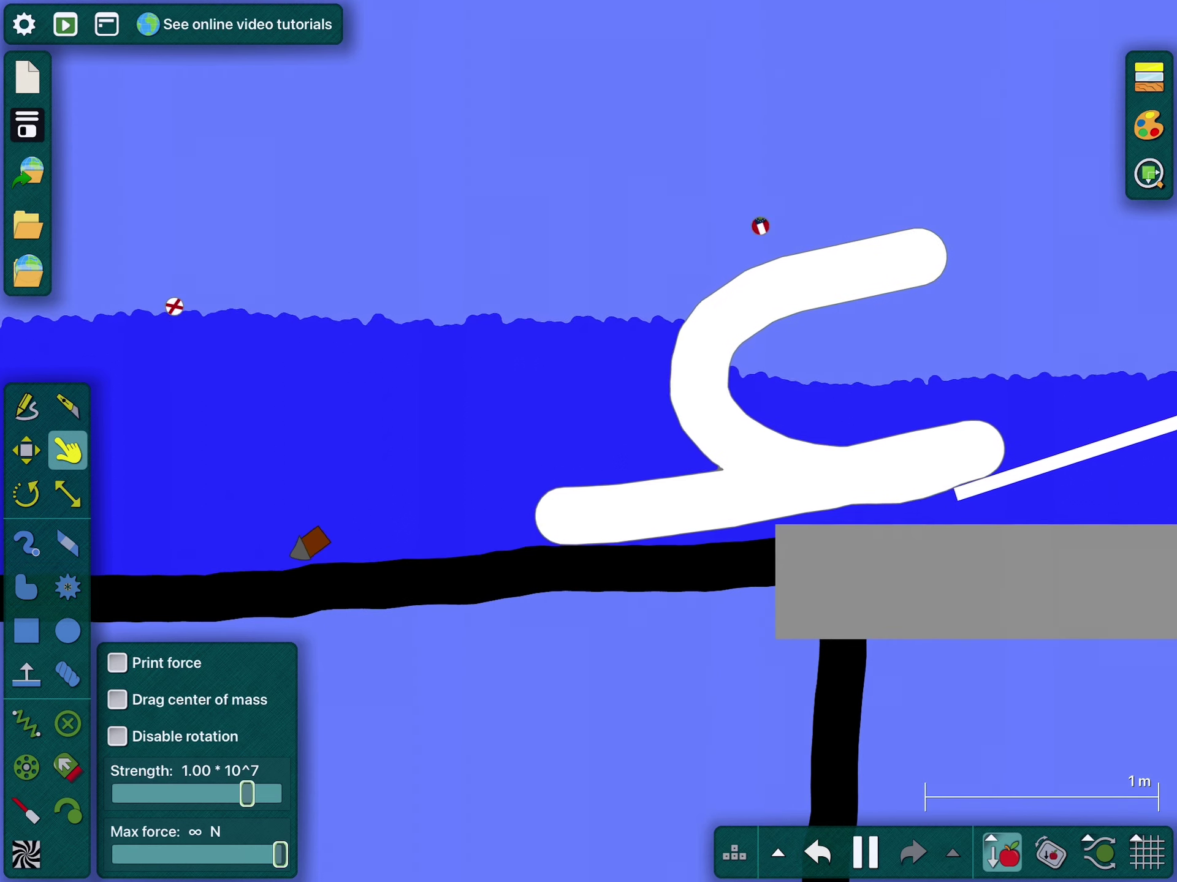
Pause the simulation with the balls floating, then select the Scale tool
key("space")
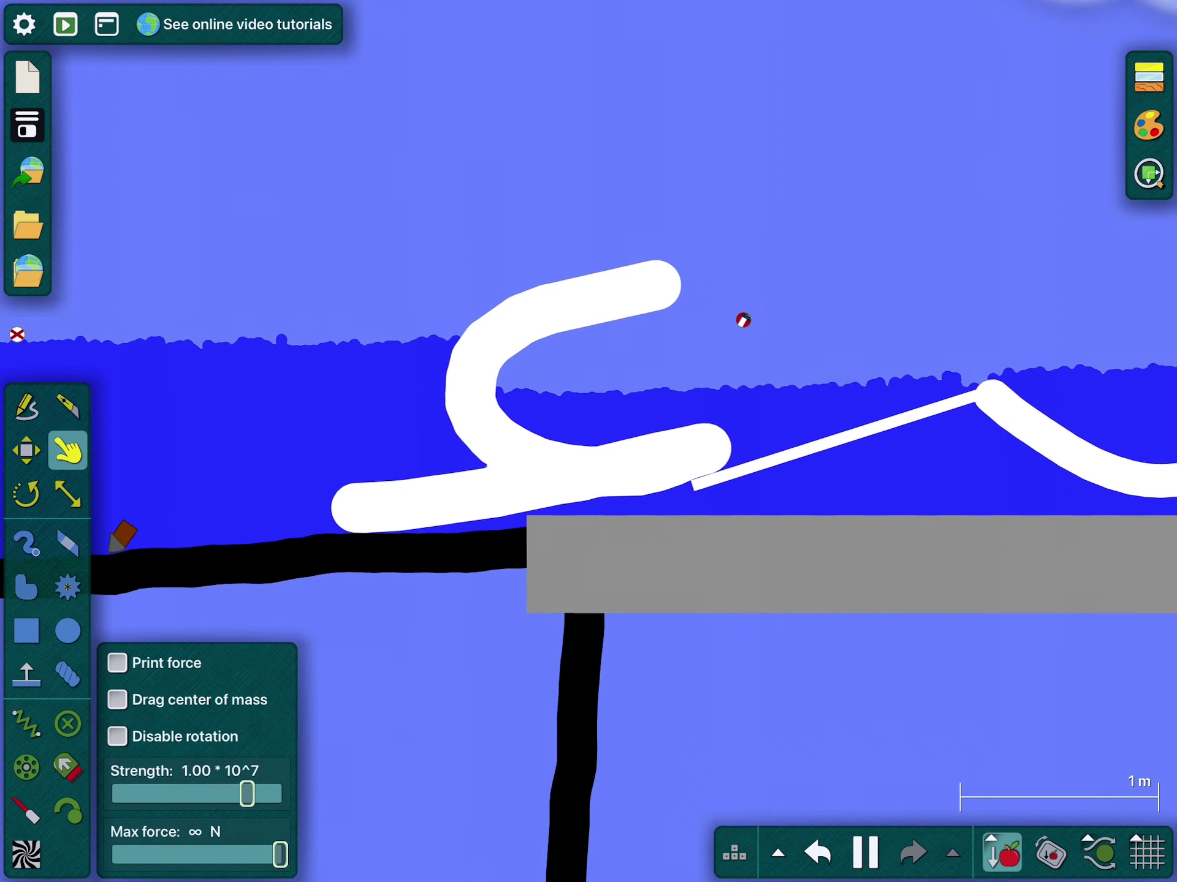
left_click(67, 494)
Shrink the white h letter to a tiny shape on the chamber floor
mouse_move(730, 262)
left_mouse_down()
mouse_move(715, 286)
mouse_move(389, 495)
left_mouse_up()
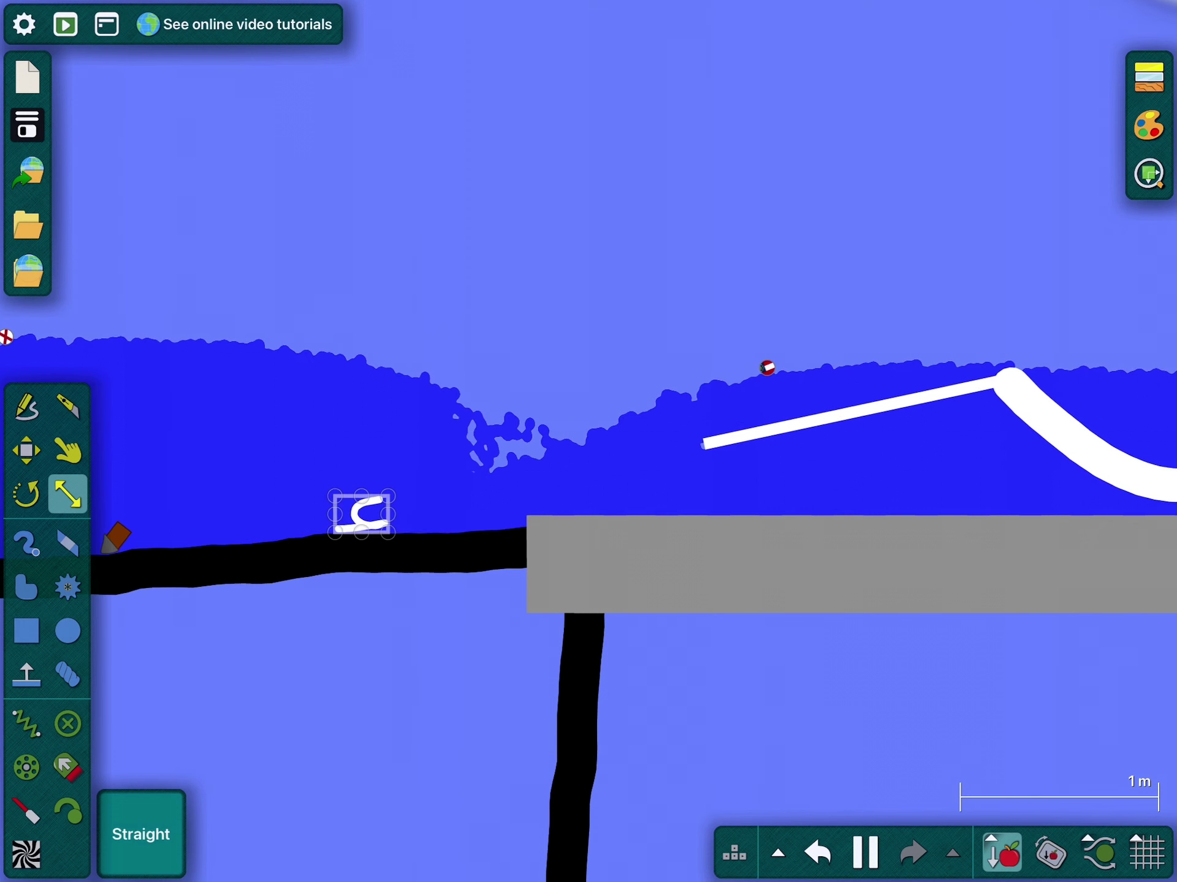
key("g")
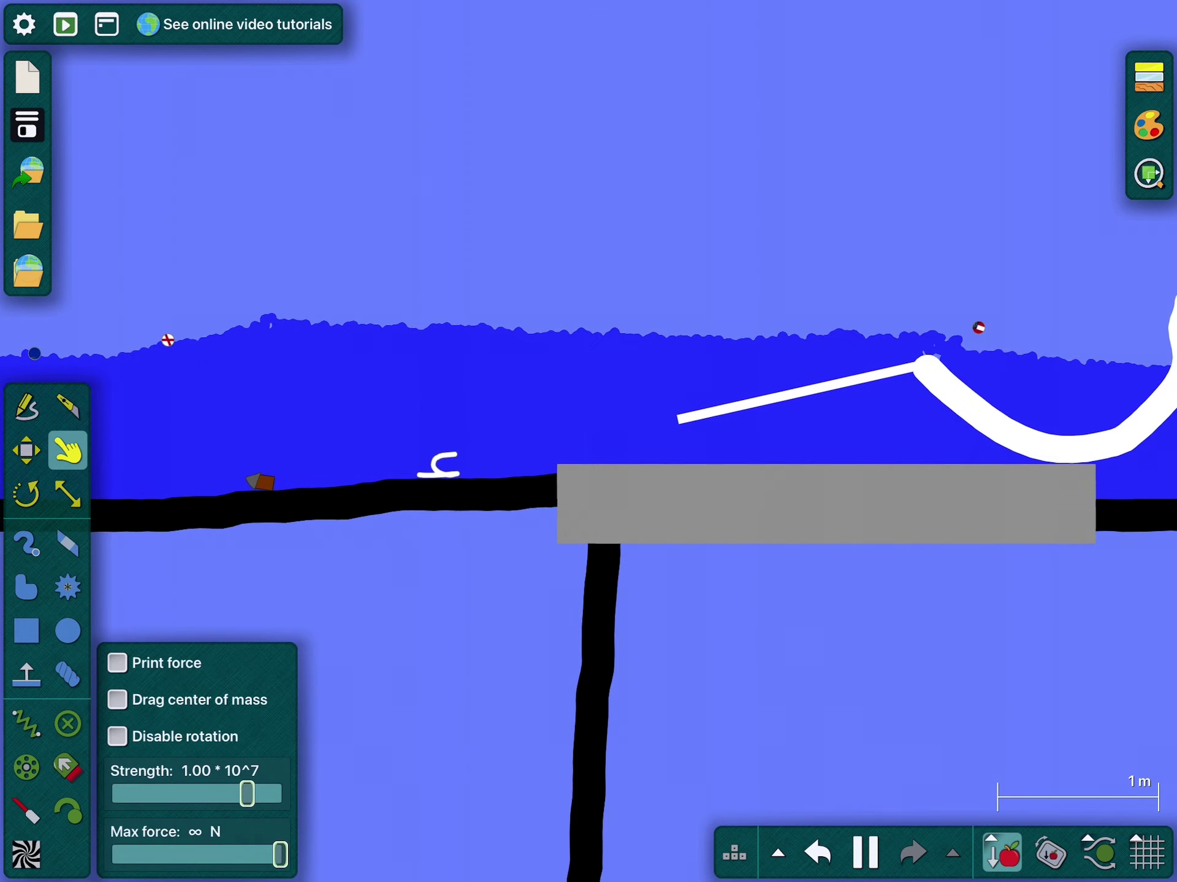
scroll(589, 441, "up", 3)
scroll(589, 441, "down", 3)
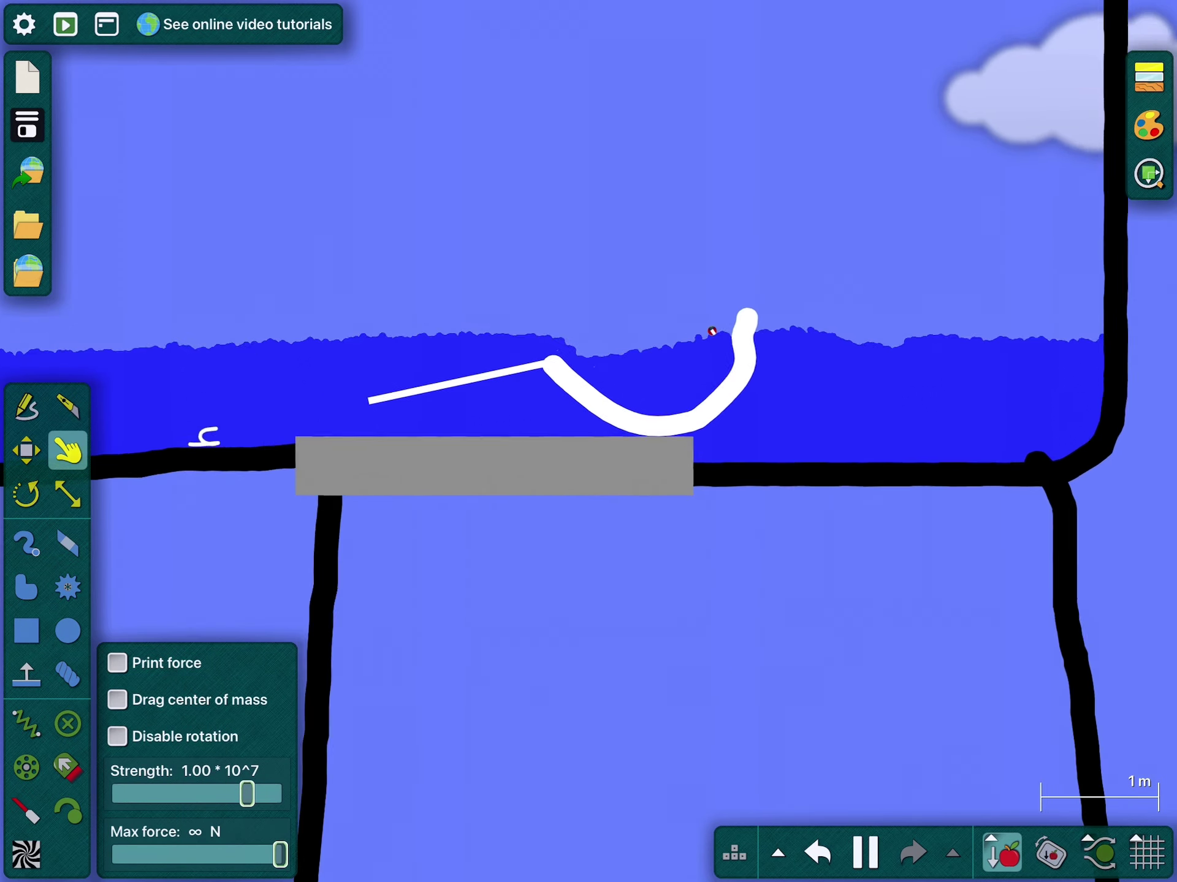
scroll(588, 442, "up", 3)
key("m")
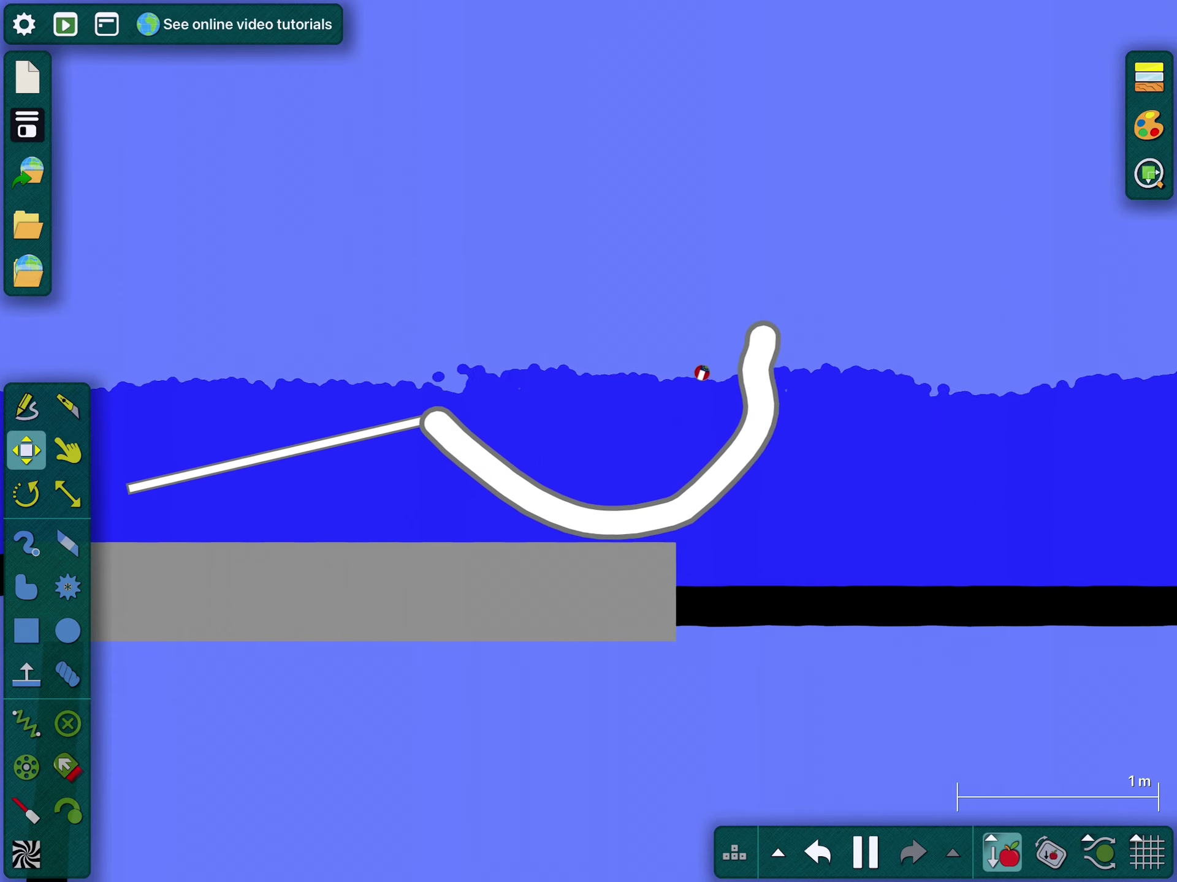
Enlarge the white hook and move it up and to the left
key("c")
left_click_drag(764, 322, 773, 325)
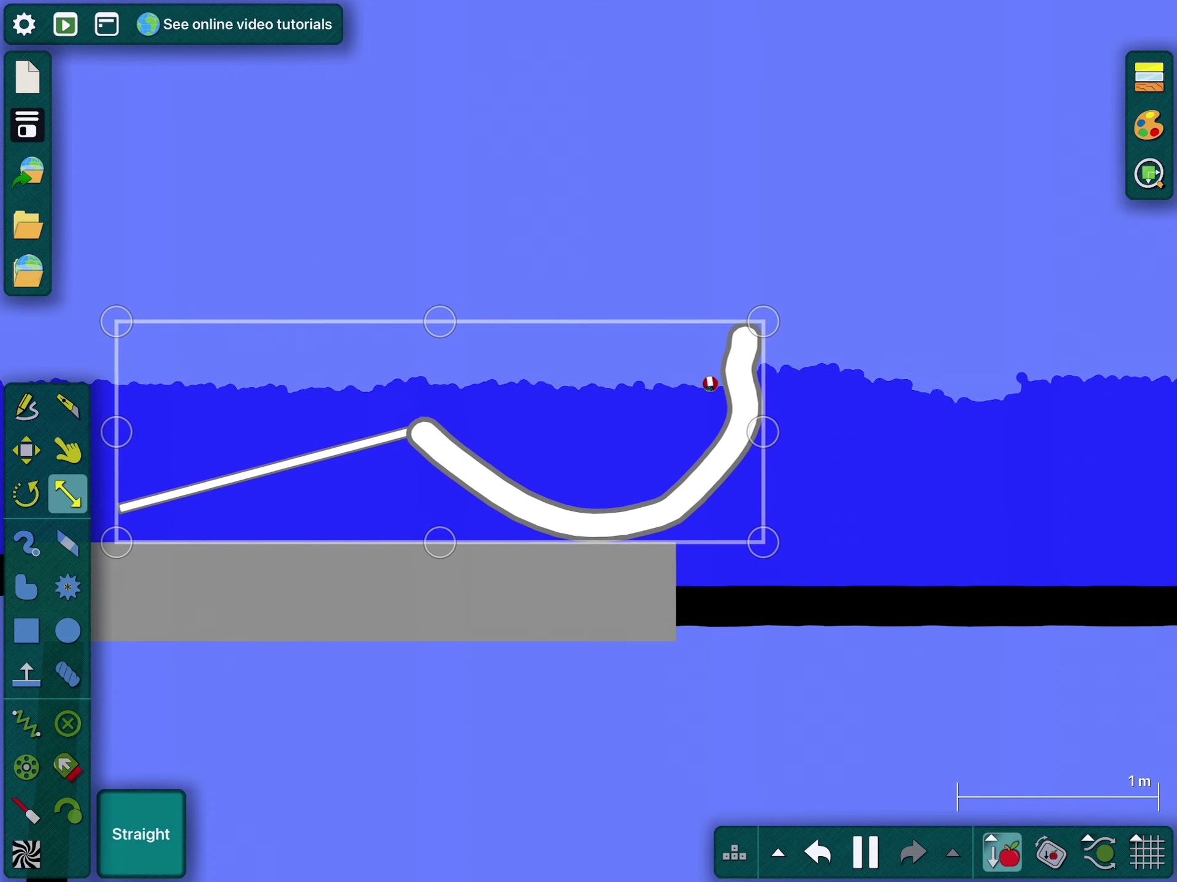
scroll(708, 552, "down", 5)
left_click_drag(715, 542, 761, 486)
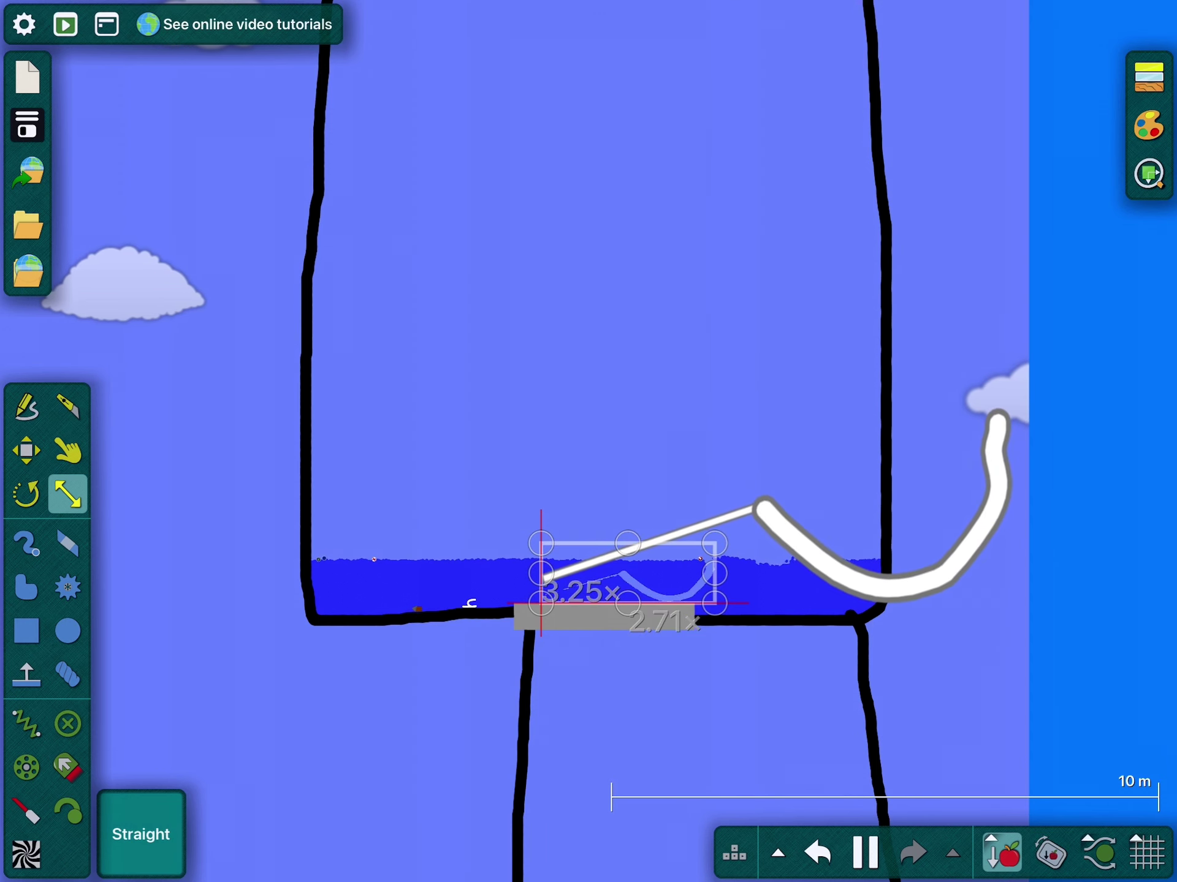
left_click(67, 450)
left_click(865, 854)
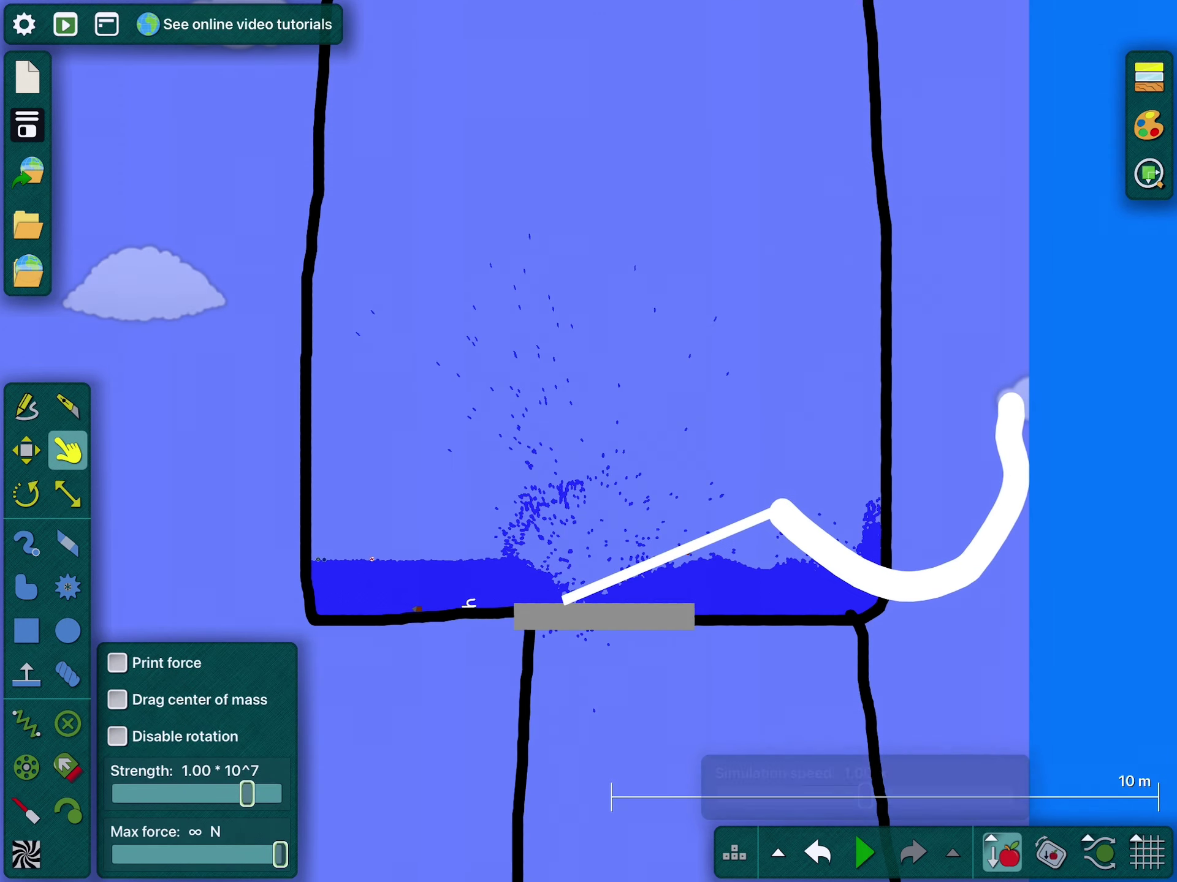
left_click(26, 451)
left_click_drag(911, 584, 695, 443)
left_click(865, 854)
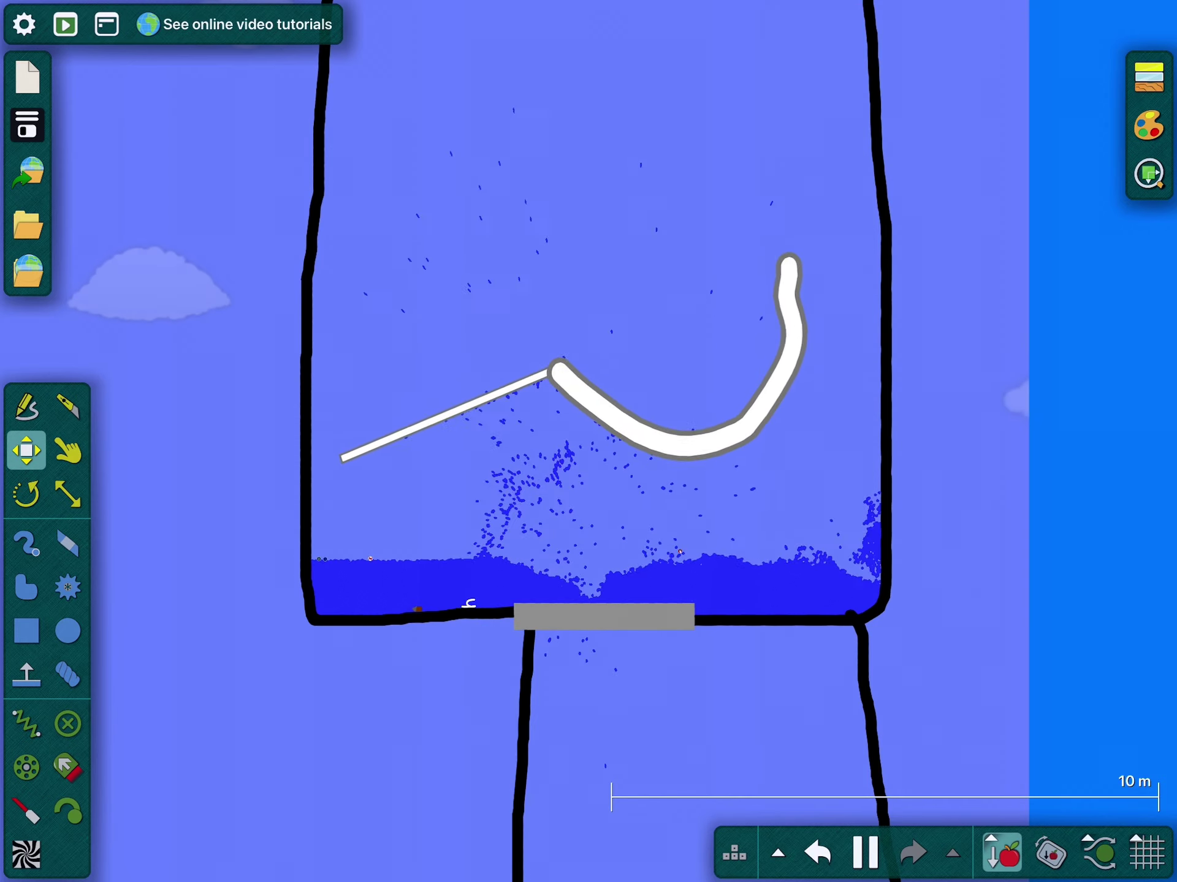
scroll(607, 613, "up", 5)
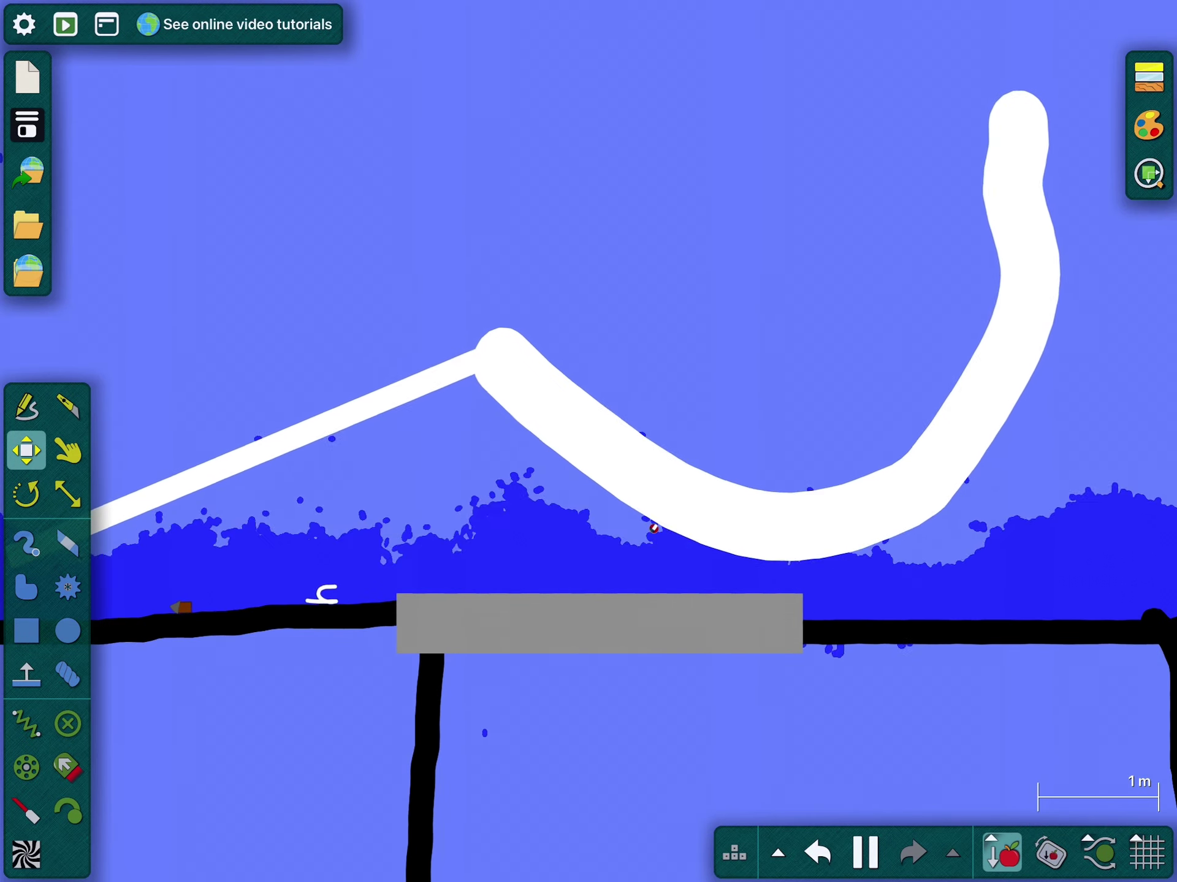
scroll(247, 508, "up", 4)
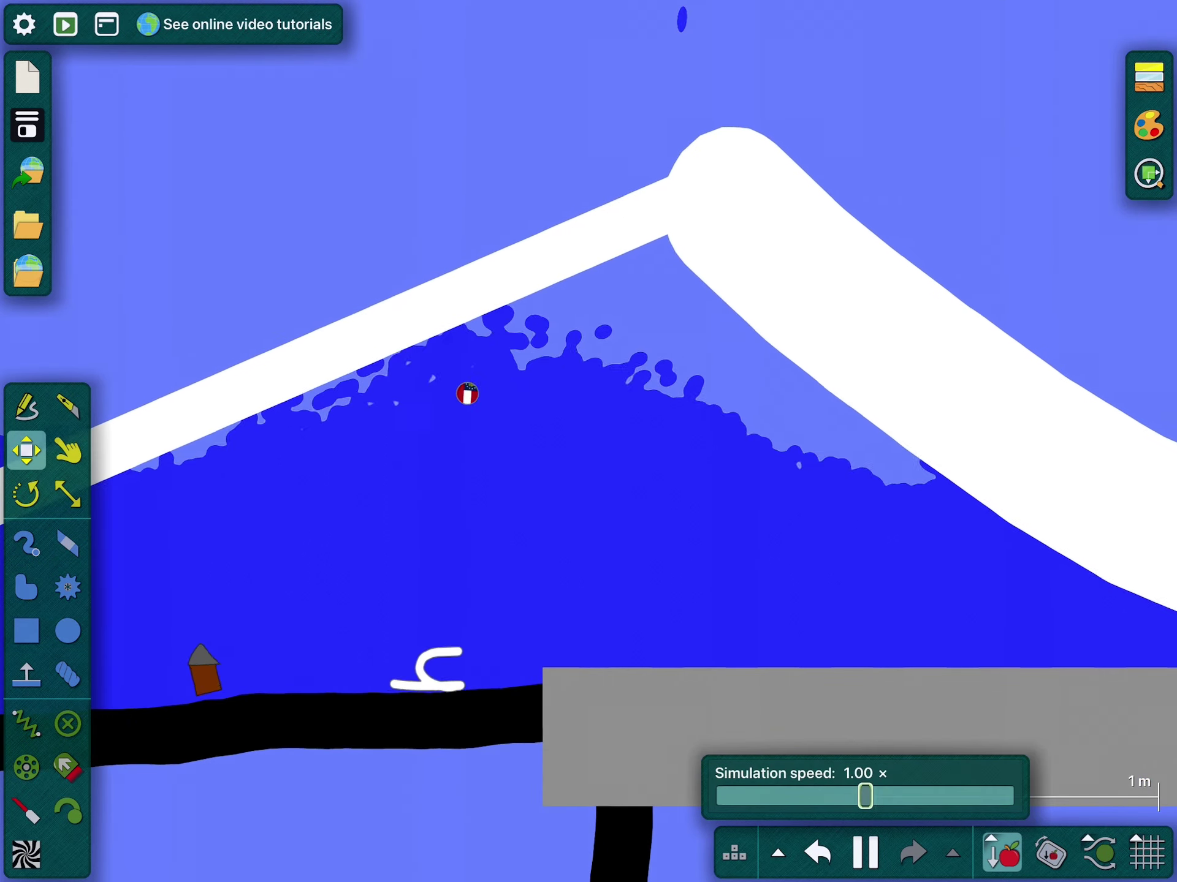
scroll(385, 478, "down", 7)
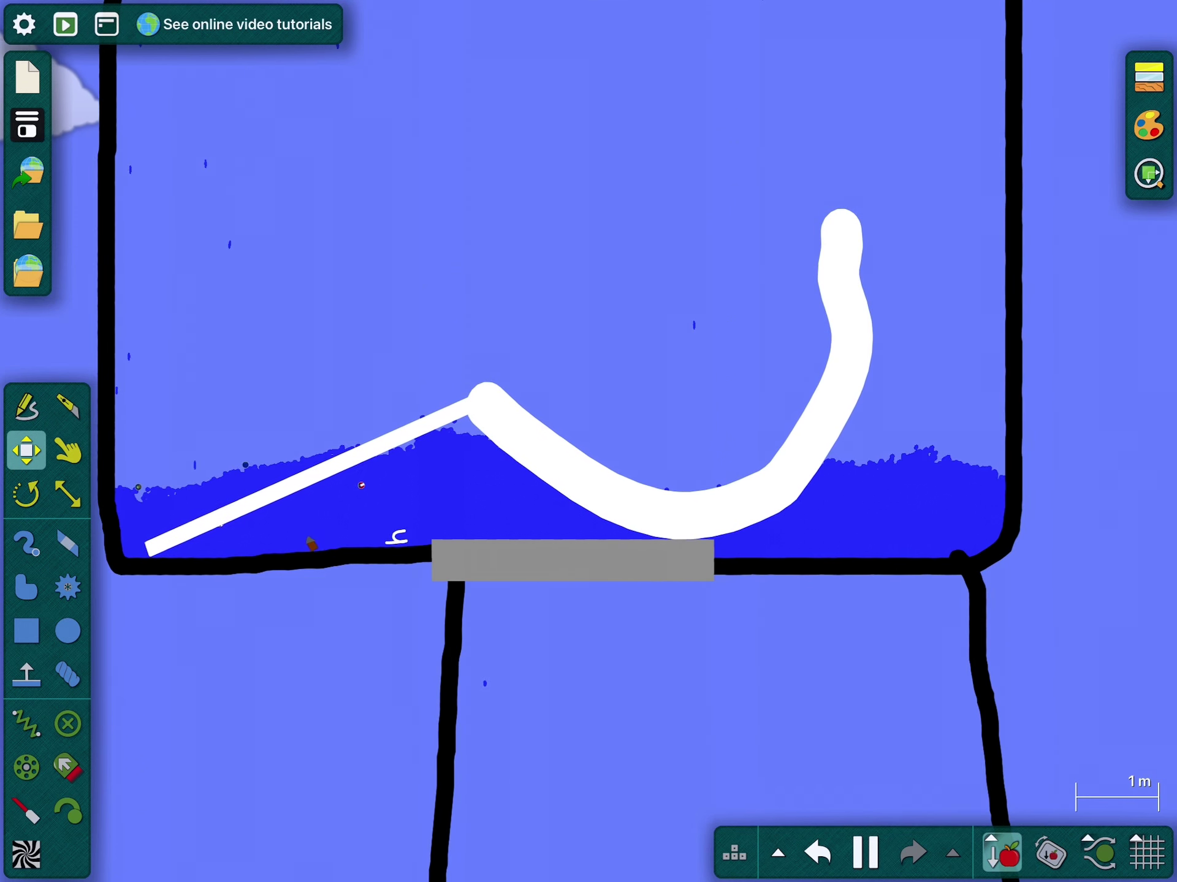
scroll(589, 441, "down", 4)
Move the hook right, undo it back into the water, and restart the race
key("space")
left_click_drag(551, 367, 780, 508)
key("ctrl+z")
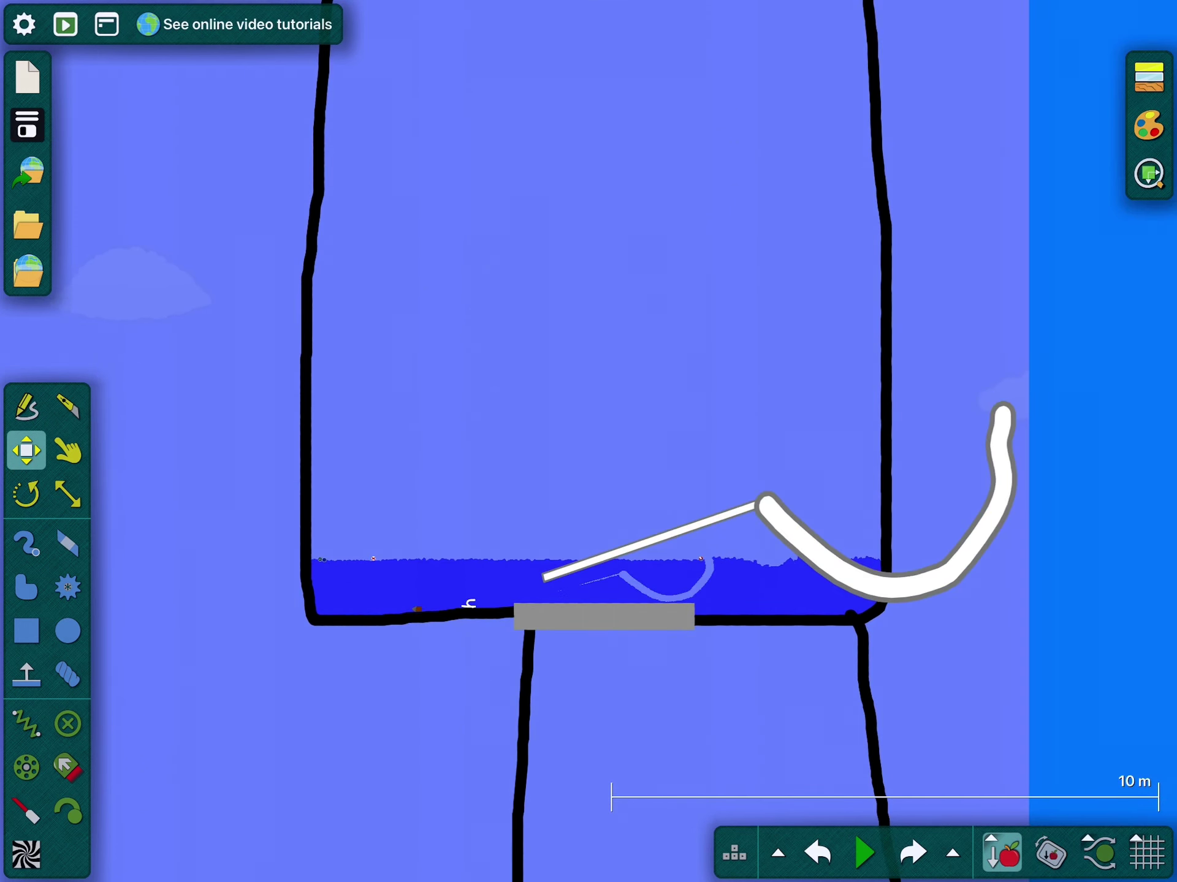
key("ctrl+z")
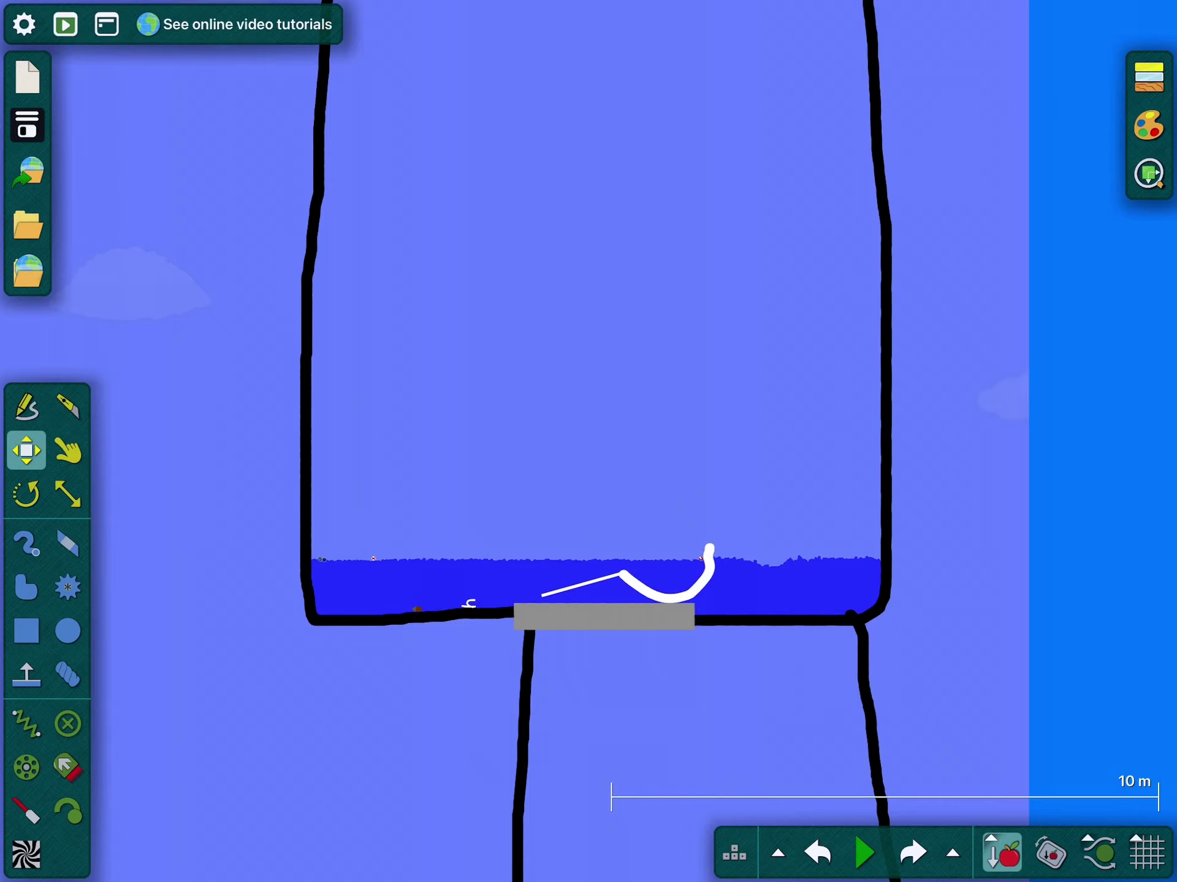
key("space")
scroll(589, 441, "down", 5)
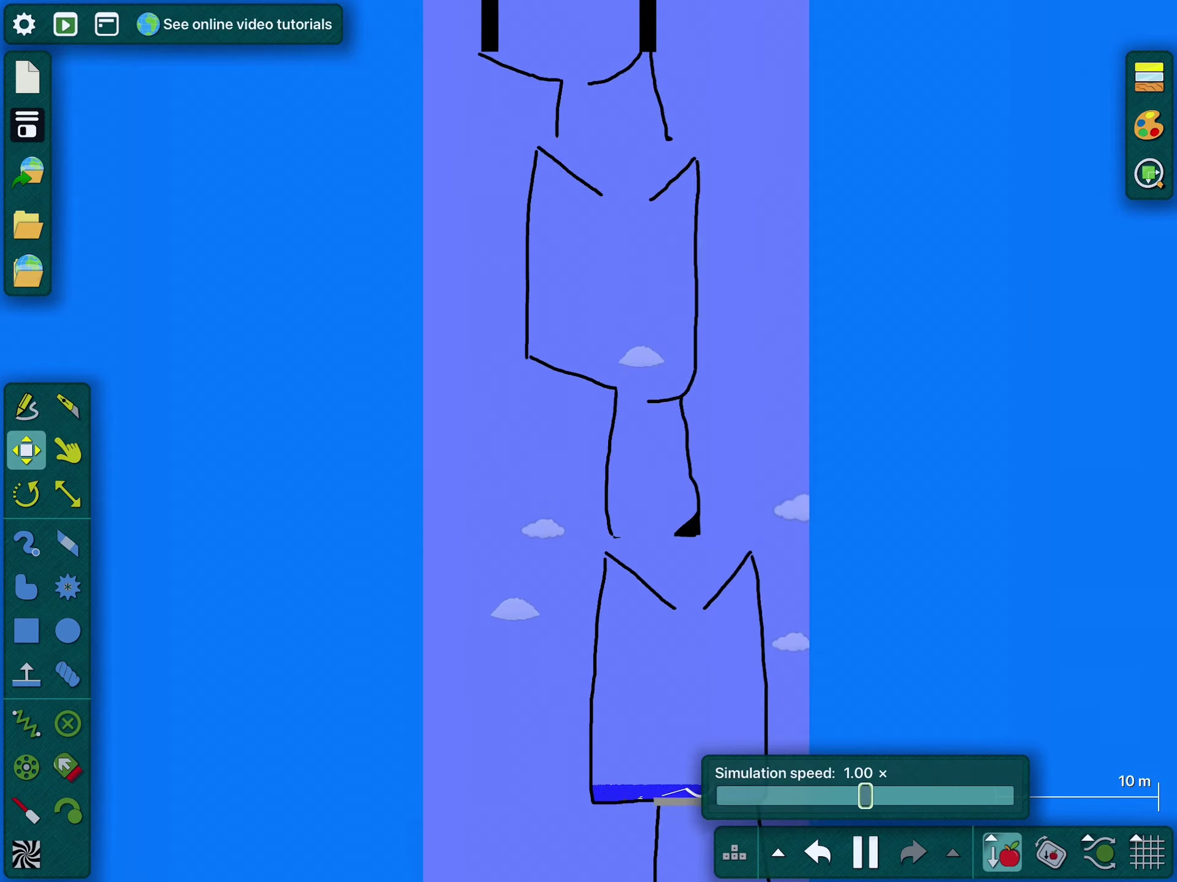
scroll(625, 506, "up", 5)
scroll(625, 506, "up", 3)
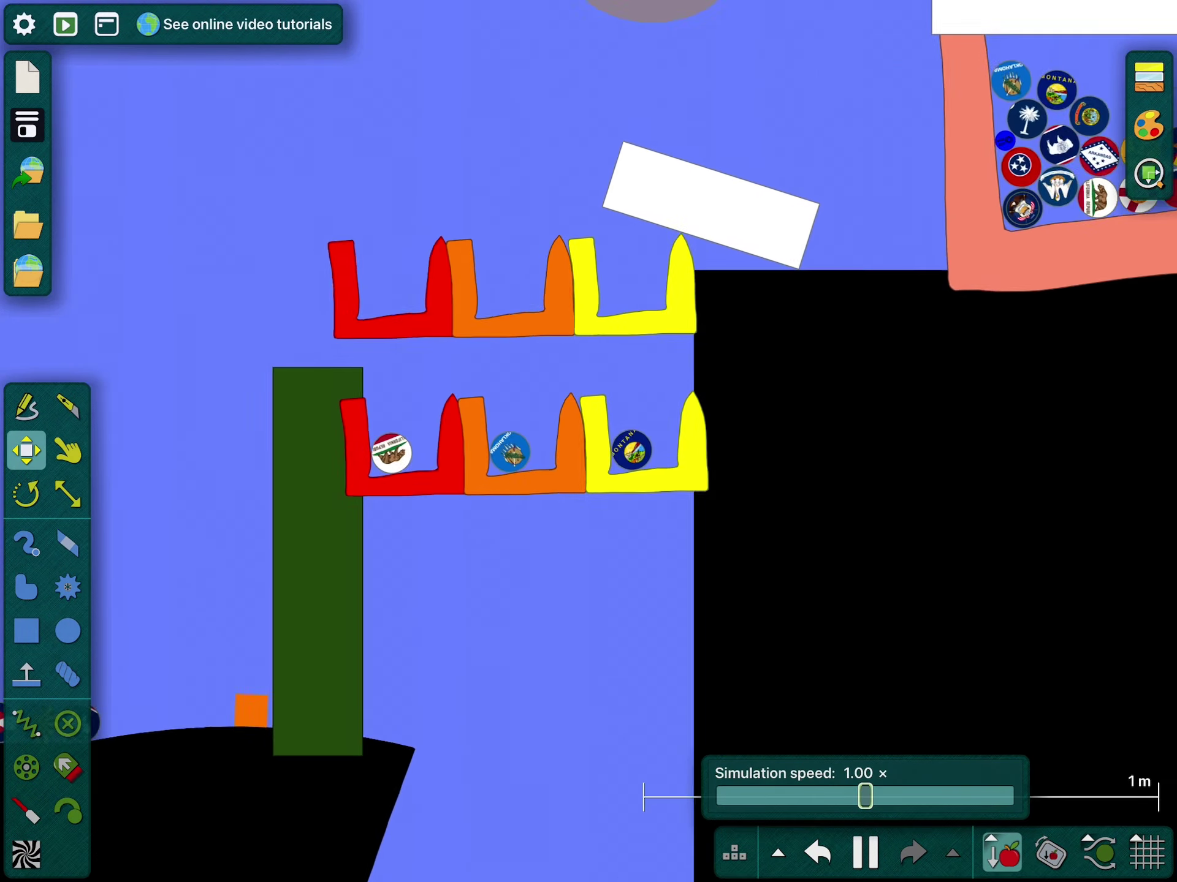
scroll(626, 506, "up", 3)
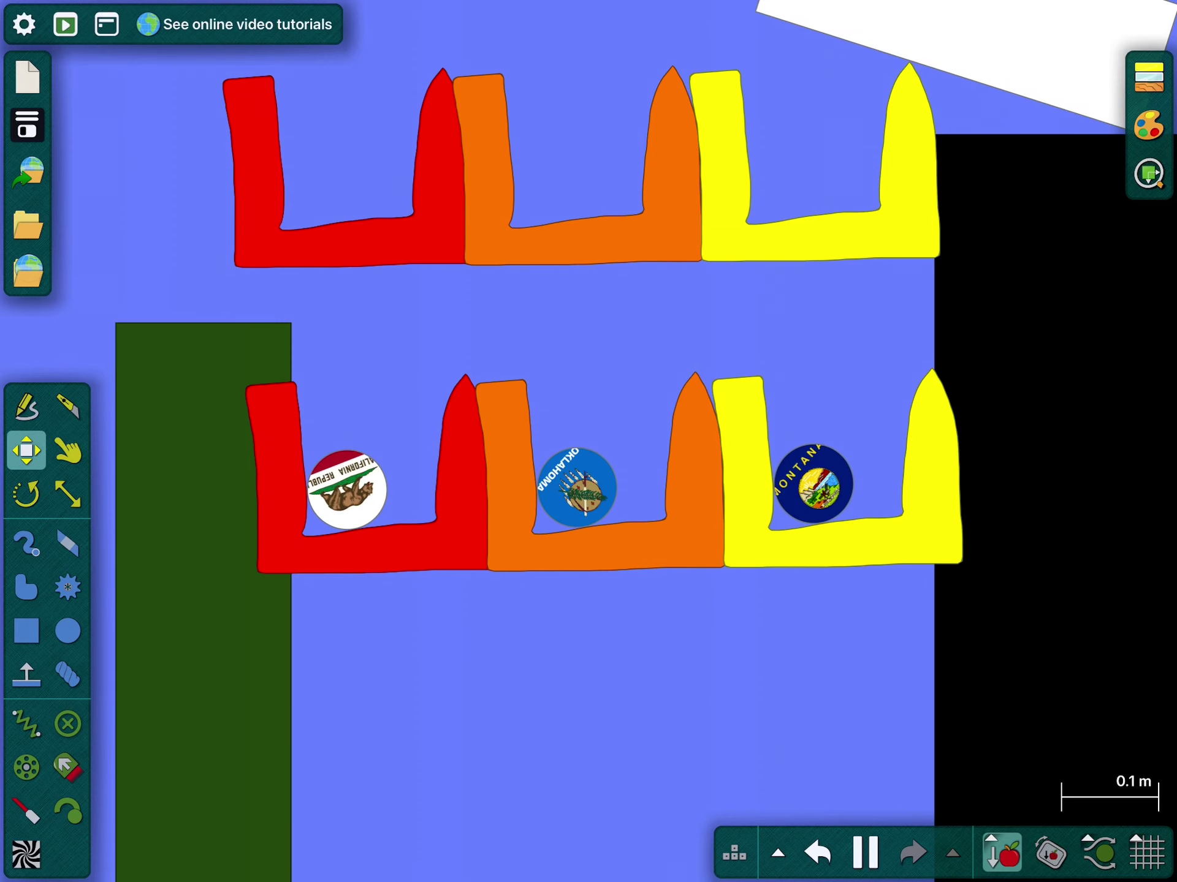
scroll(708, 456, "down", 5)
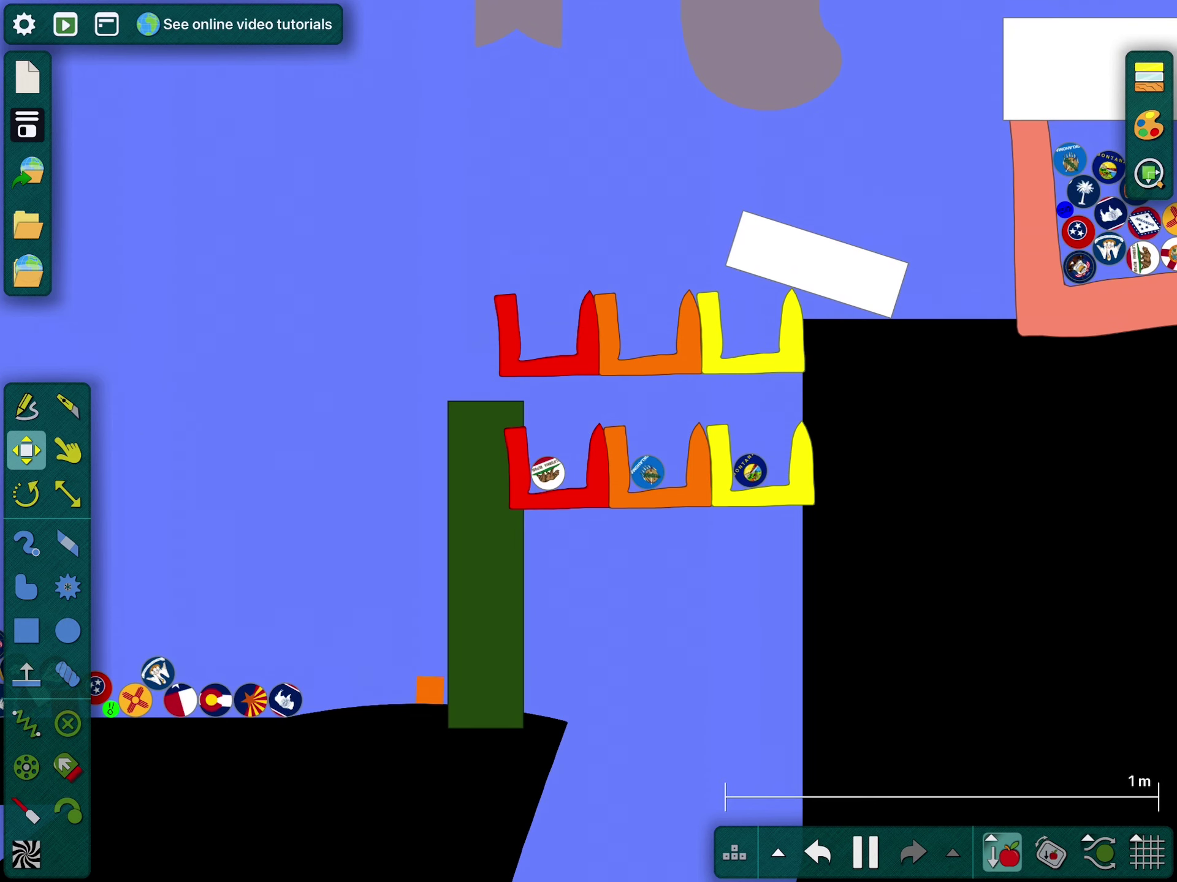
scroll(578, 334, "up", 8)
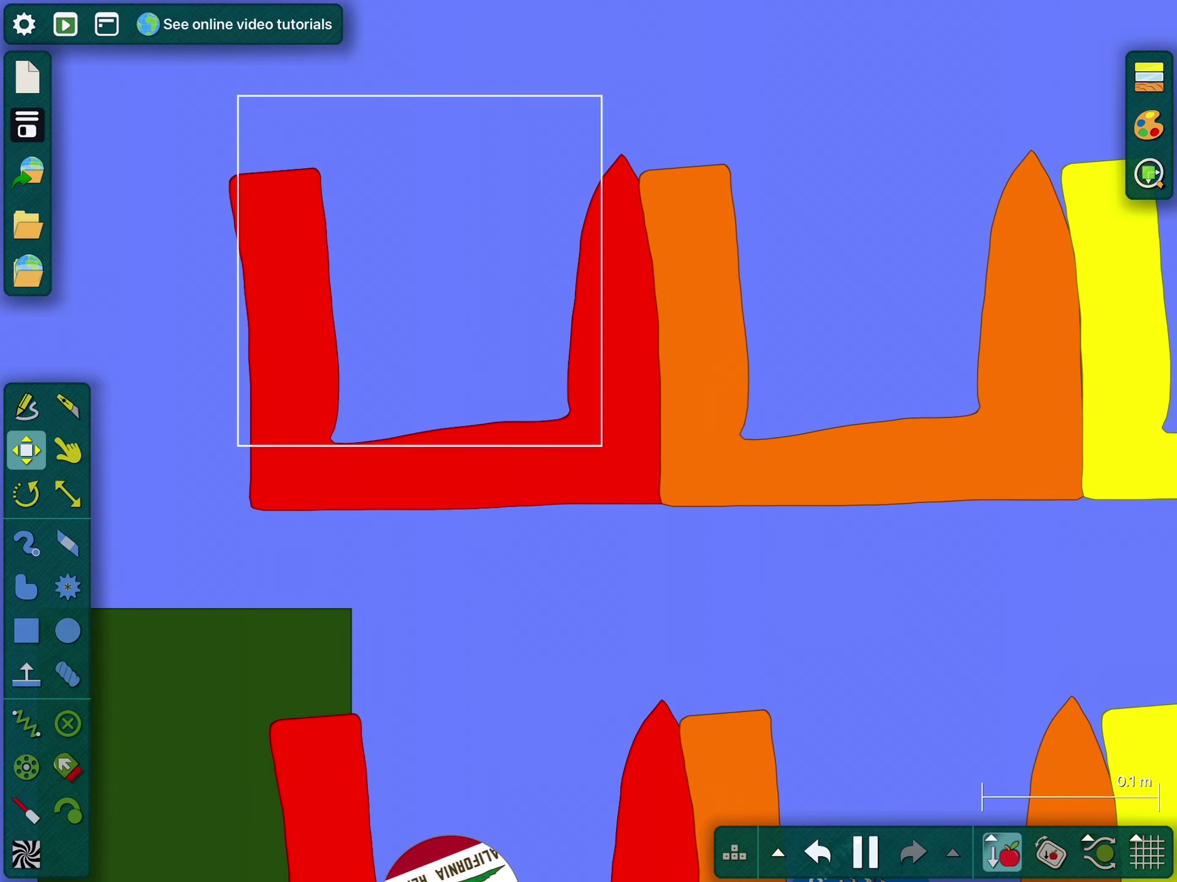
Make the traced shape fully opaque black
left_click(1148, 126)
left_click_drag(847, 313, 991, 312)
left_click(1089, 43)
scroll(368, 55, "down", 2)
Pull the black shape downward, then move it up and to the right
left_click(67, 450)
mouse_move(420, 263)
left_mouse_down()
mouse_move(460, 420)
mouse_move(432, 561)
left_mouse_up()
left_click(864, 853)
scroll(420, 644, "up", 5)
left_click(26, 450)
mouse_move(421, 499)
left_mouse_down()
mouse_move(486, 447)
mouse_move(561, 345)
left_mouse_up()
Shrink the sunglasses to half size, place them on the California ball, and resume
left_click(67, 493)
left_click_drag(709, 139, 565, 356)
left_click(26, 450)
mouse_move(492, 453)
left_mouse_down()
mouse_move(391, 538)
mouse_move(396, 501)
left_mouse_up()
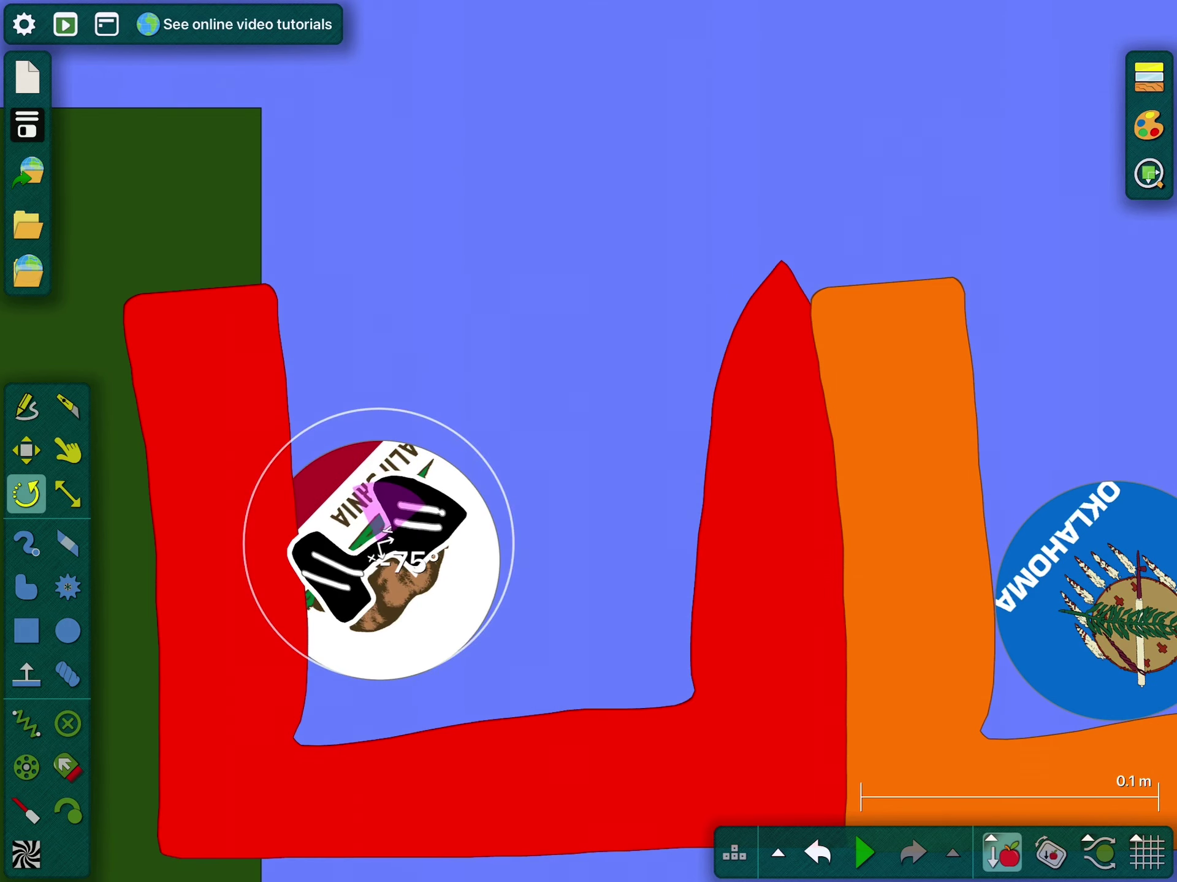
right_click(387, 552)
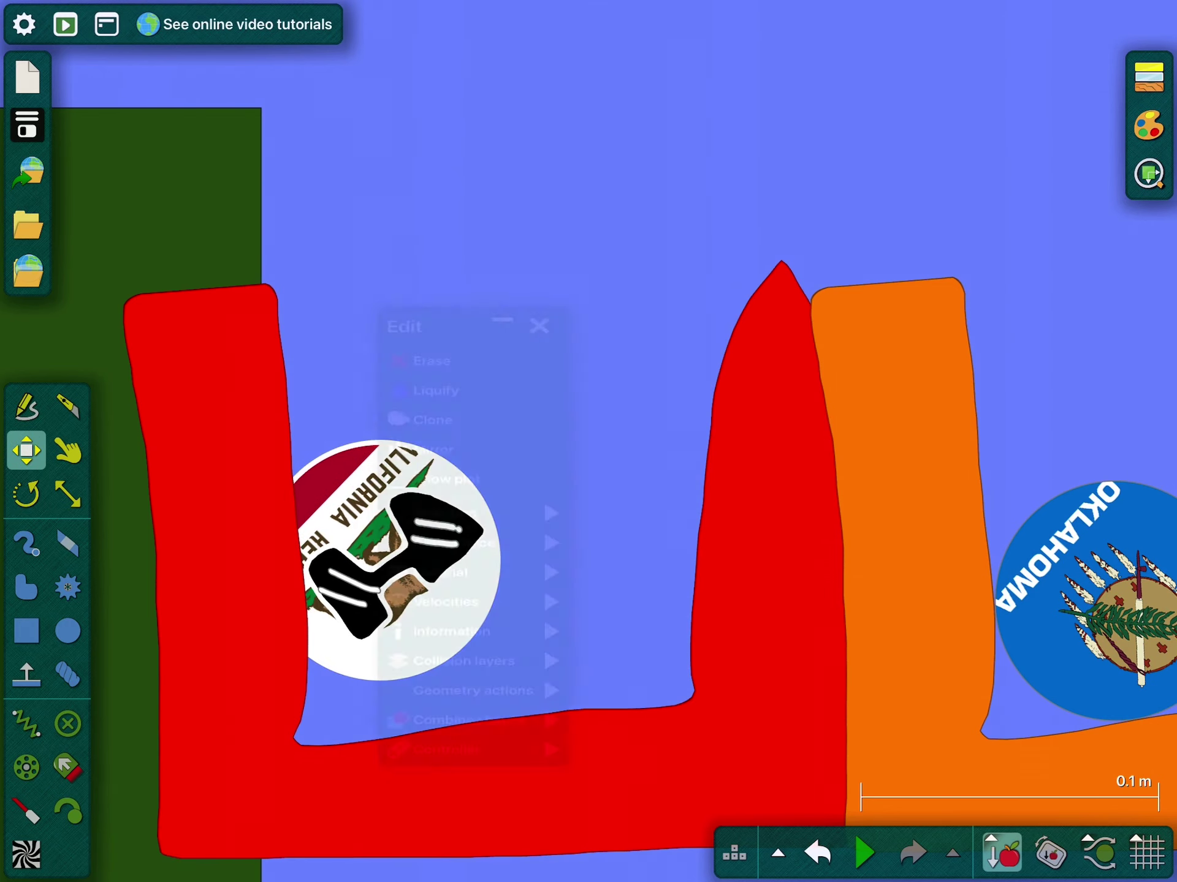
left_click(68, 450)
key("space")
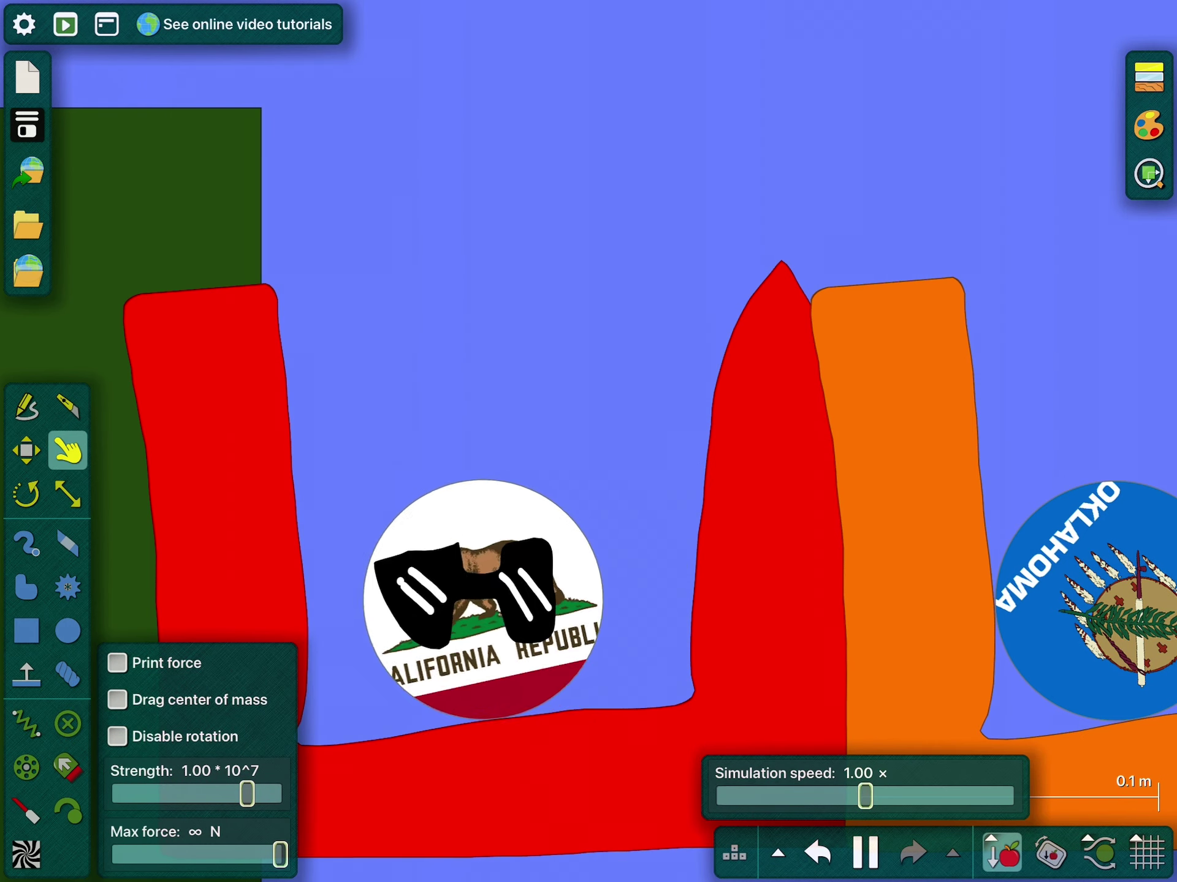
scroll(216, 316, "down", 3)
scroll(216, 317, "down", 3)
scroll(750, 410, "up", 3)
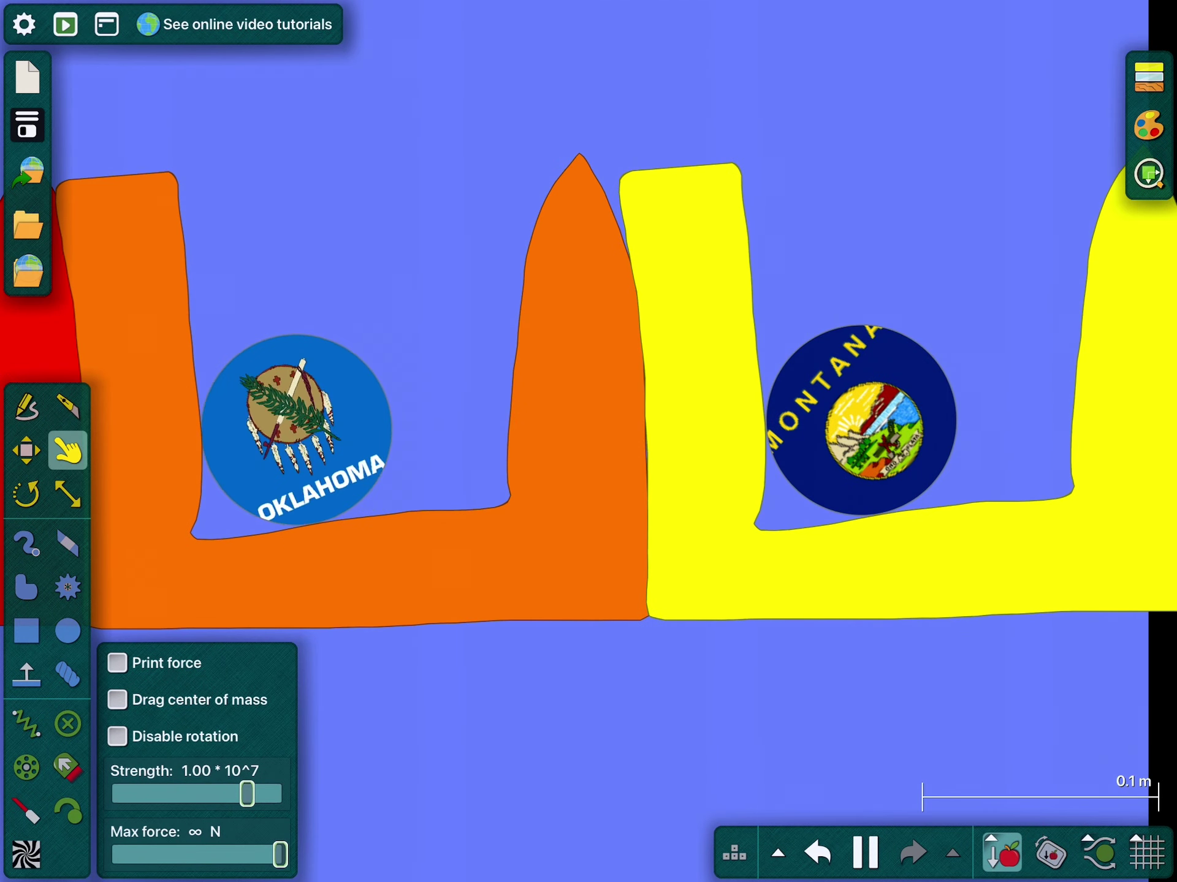
Pause and draw a box above the Oklahoma ball
key("space")
key("b")
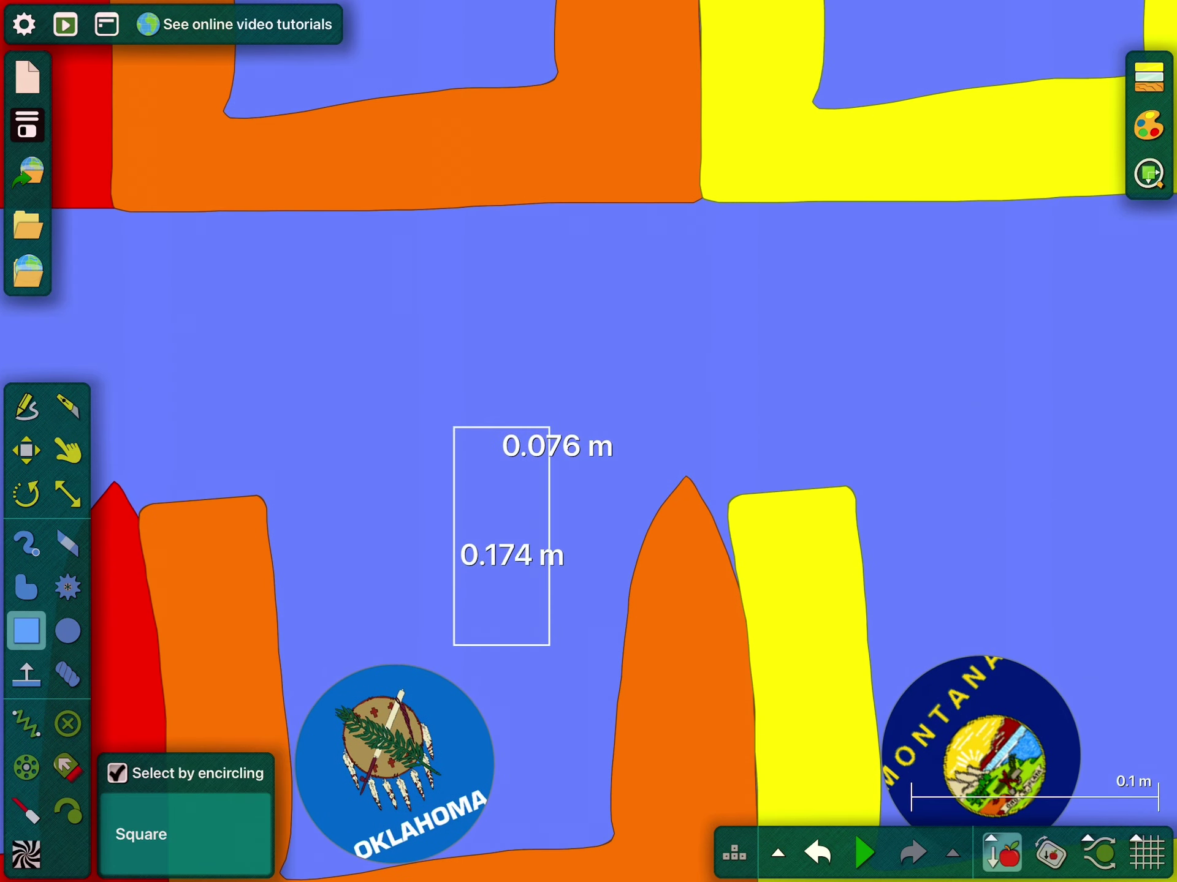
left_click_drag(589, 388, 677, 426)
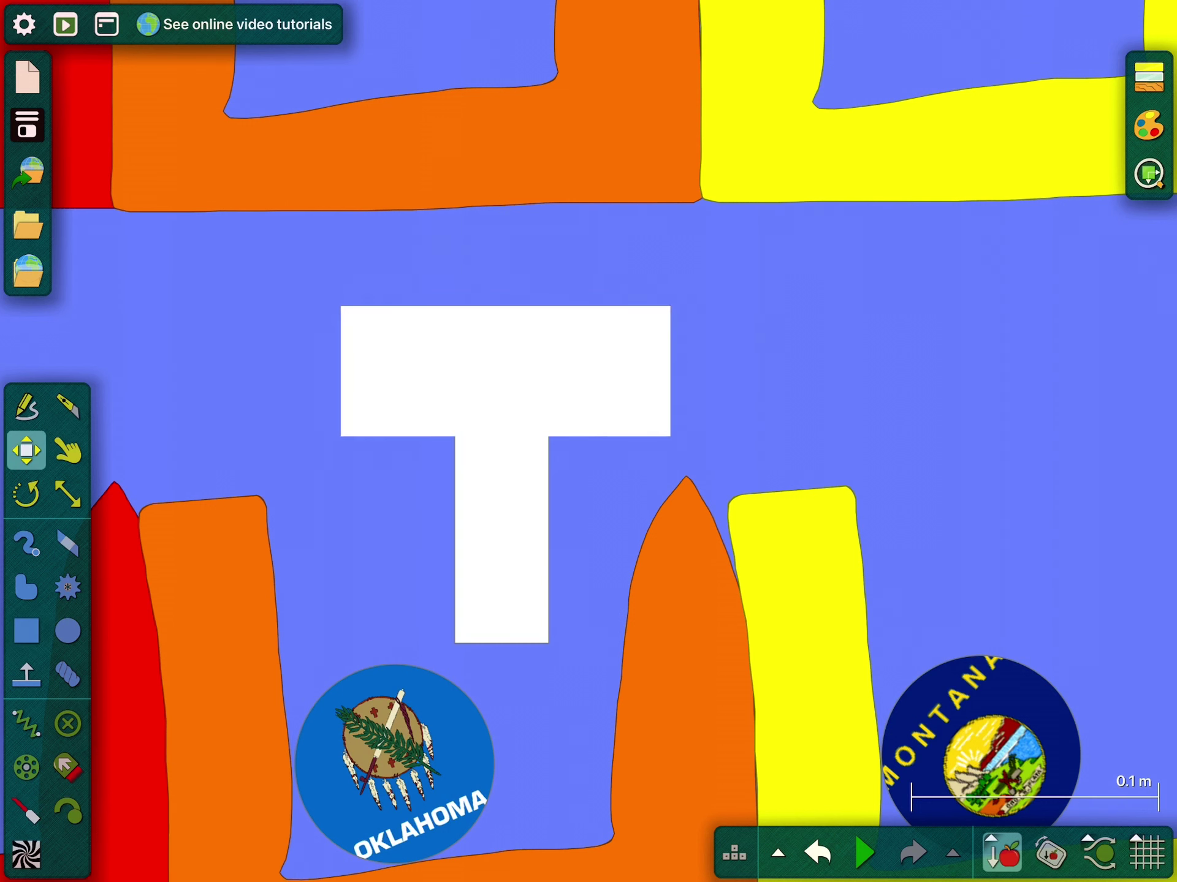
Colour the hammer head grey and the handle brown
left_click(878, 348)
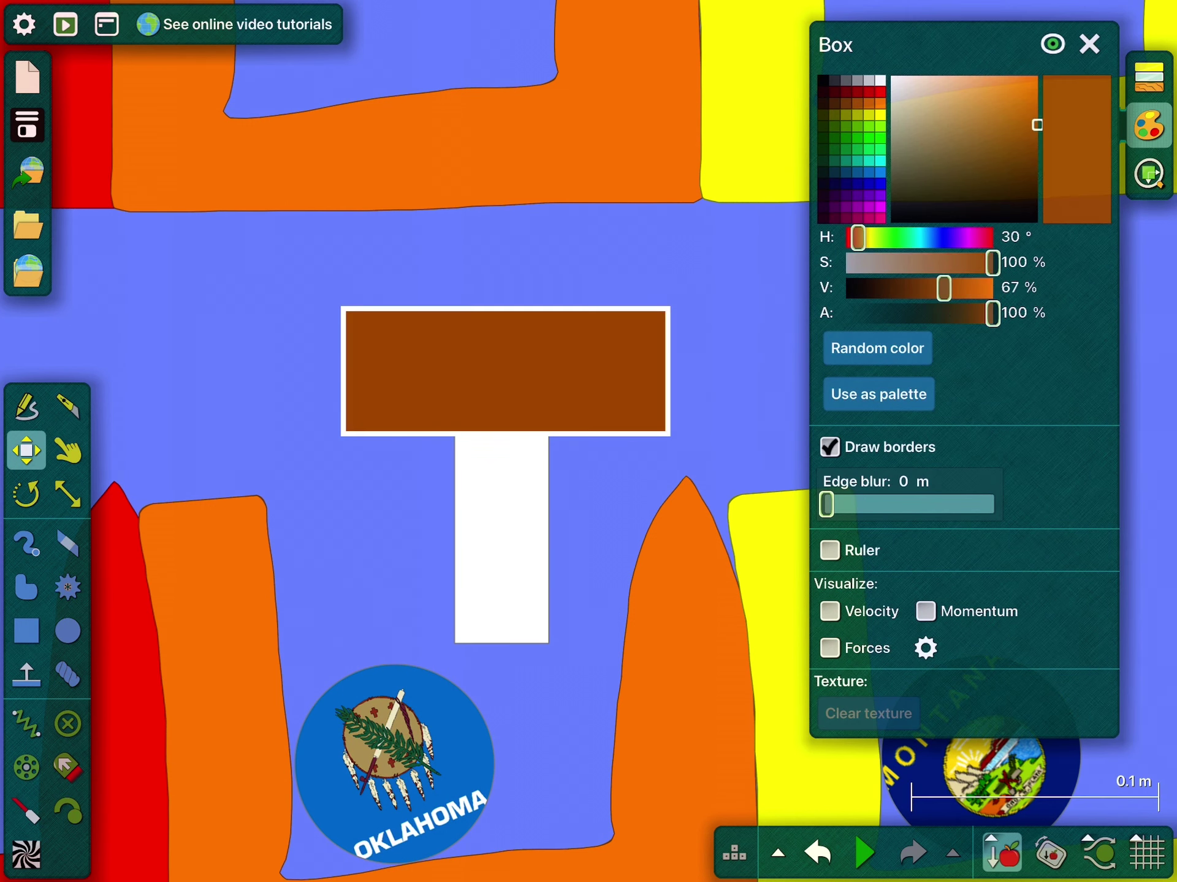
left_click(501, 542)
left_click(890, 164)
left_click(506, 368)
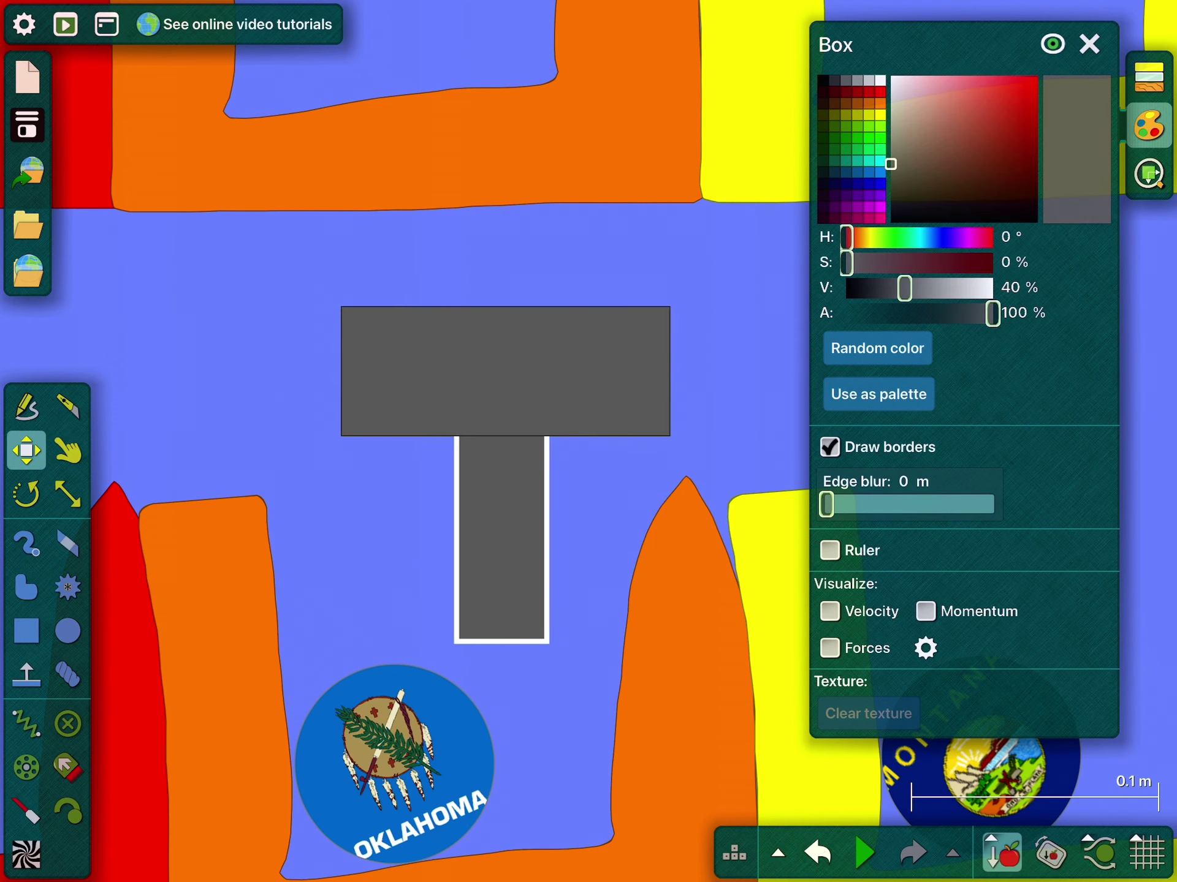
left_click(860, 102)
left_click(1089, 44)
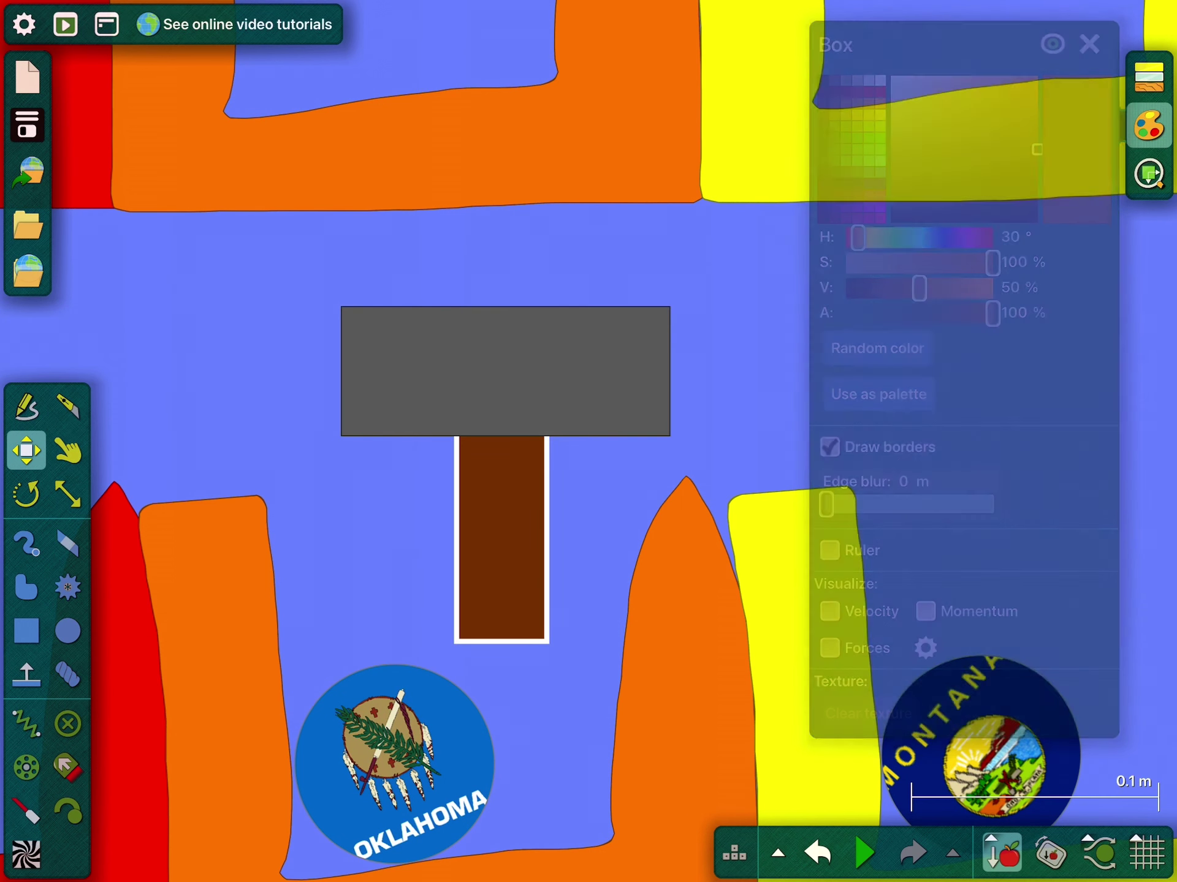
Select both hammer pieces, apply a geometry action, and check the head's Material settings
left_click_drag(270, 279, 492, 448)
right_click(604, 820)
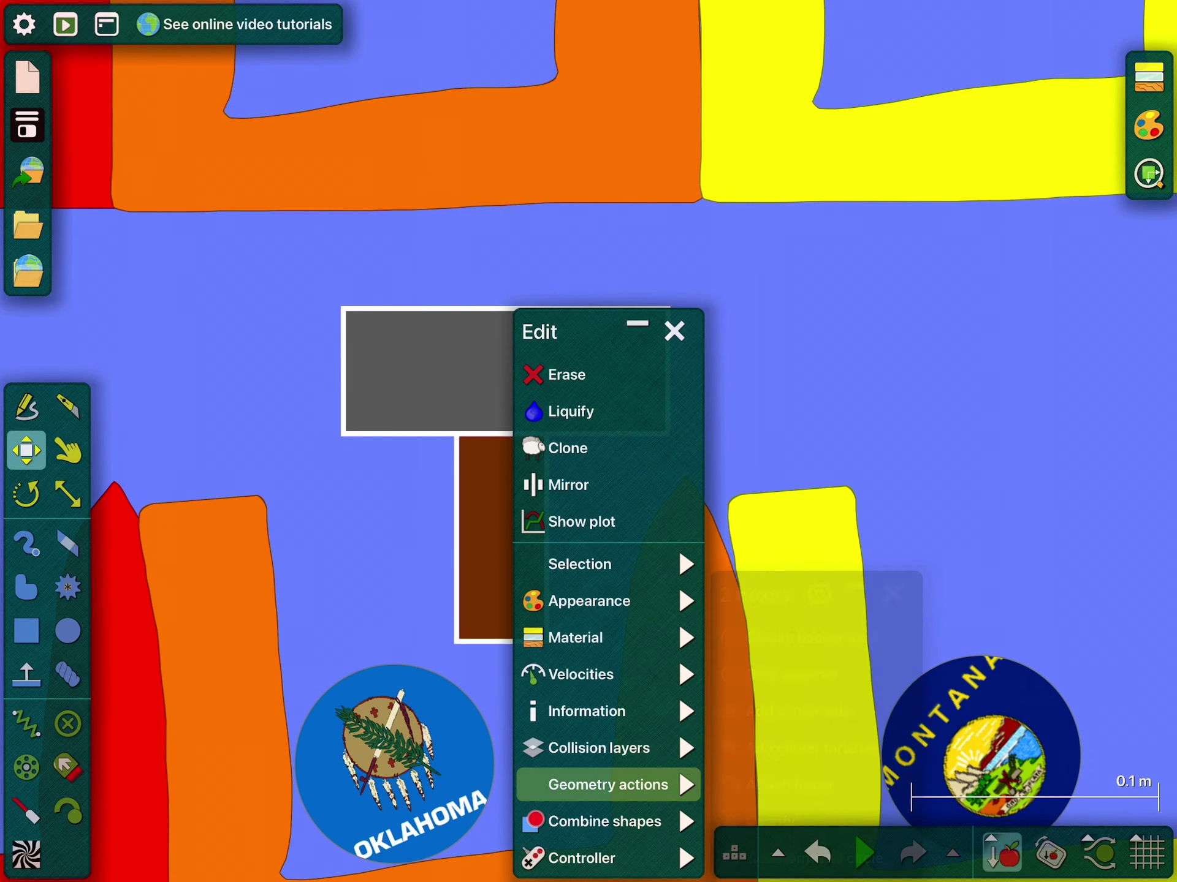
left_click(606, 782)
left_click(762, 630)
left_click(505, 368)
left_click(1148, 78)
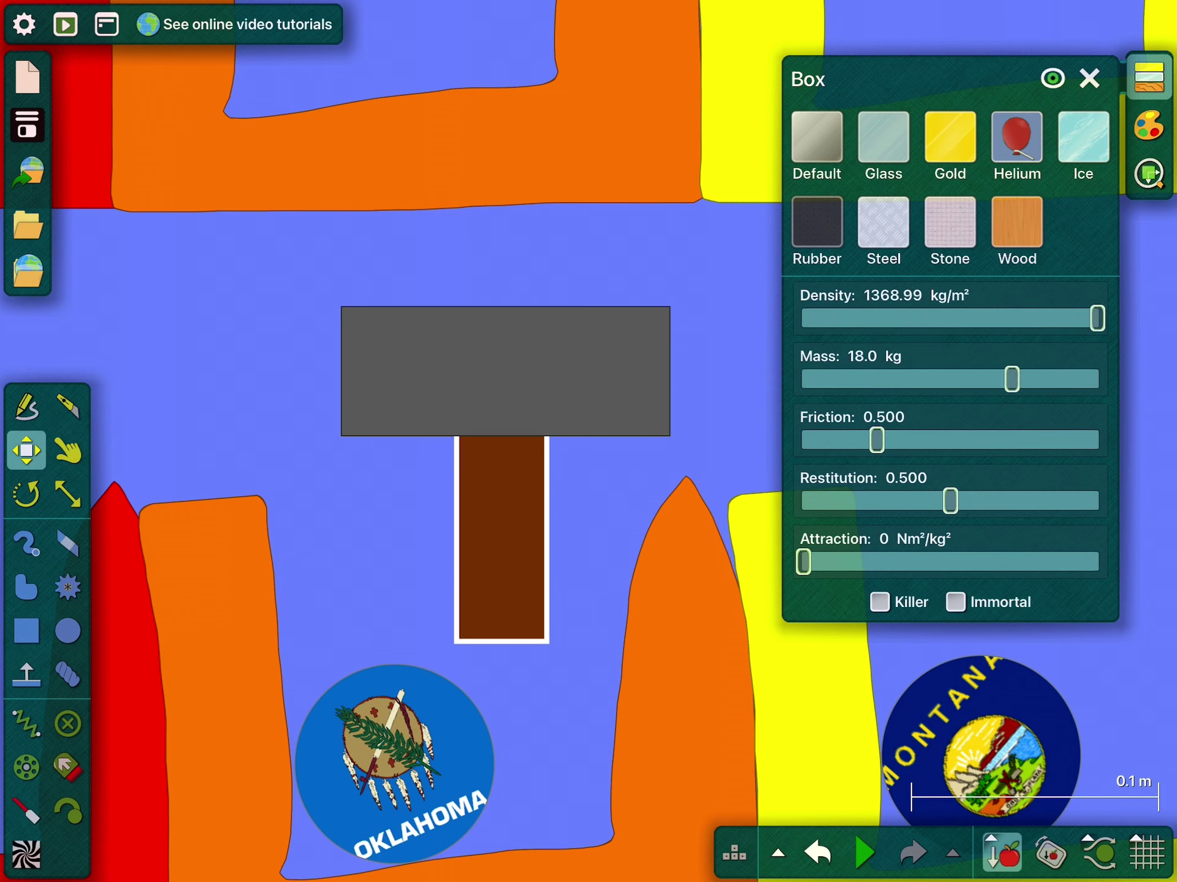
left_click(1088, 79)
scroll(589, 442, "down", 5)
left_click(67, 450)
Keep the race running and colour the new piece in the yellow cup magenta
left_click(864, 853)
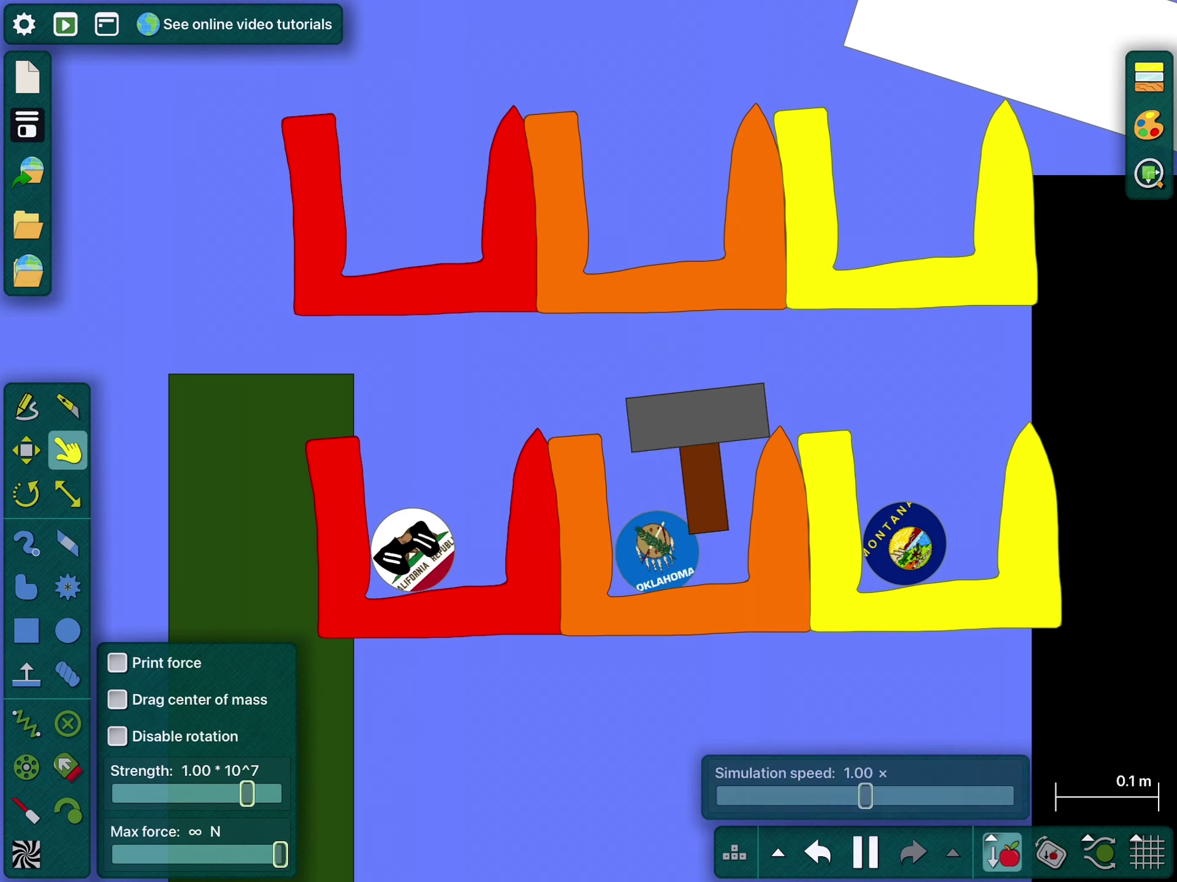
scroll(423, 386, "down", 3)
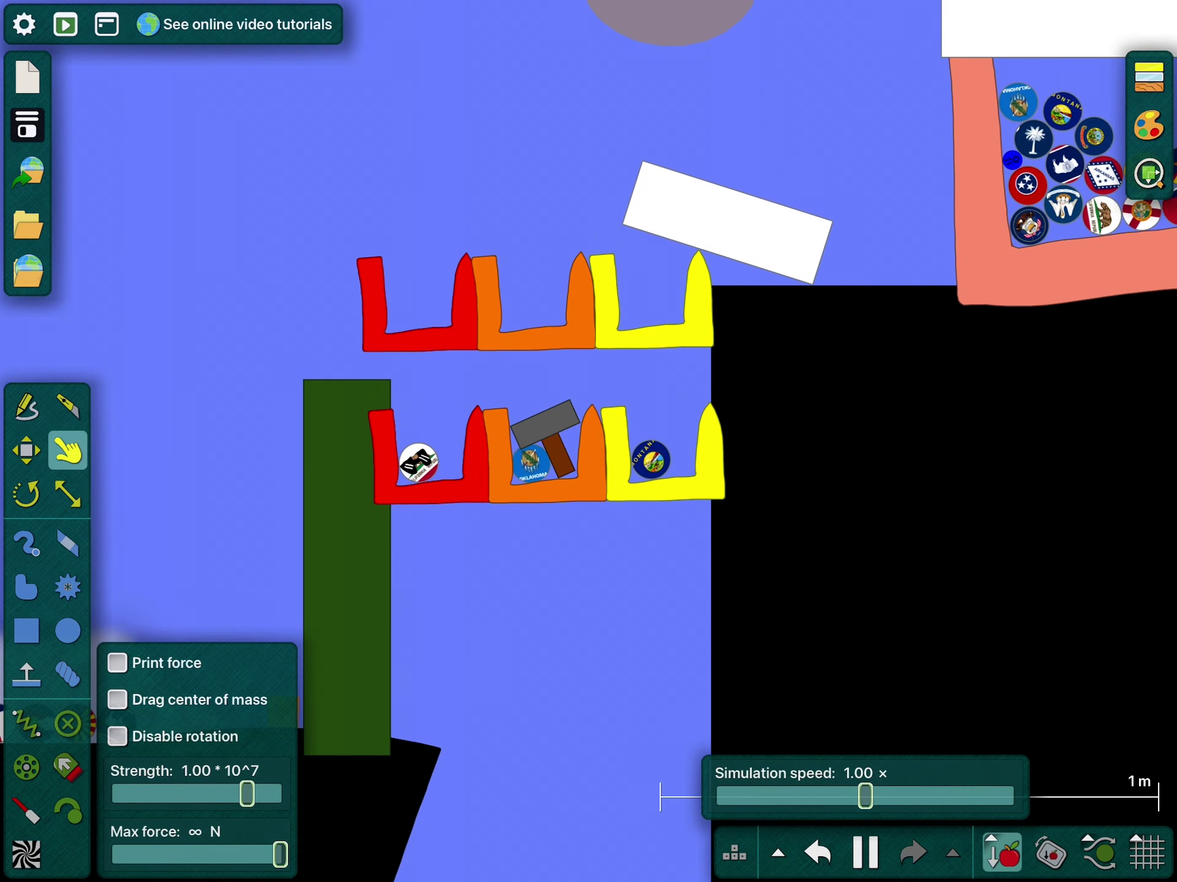
scroll(668, 401, "up", 5)
scroll(668, 402, "down", 5)
left_click(25, 451)
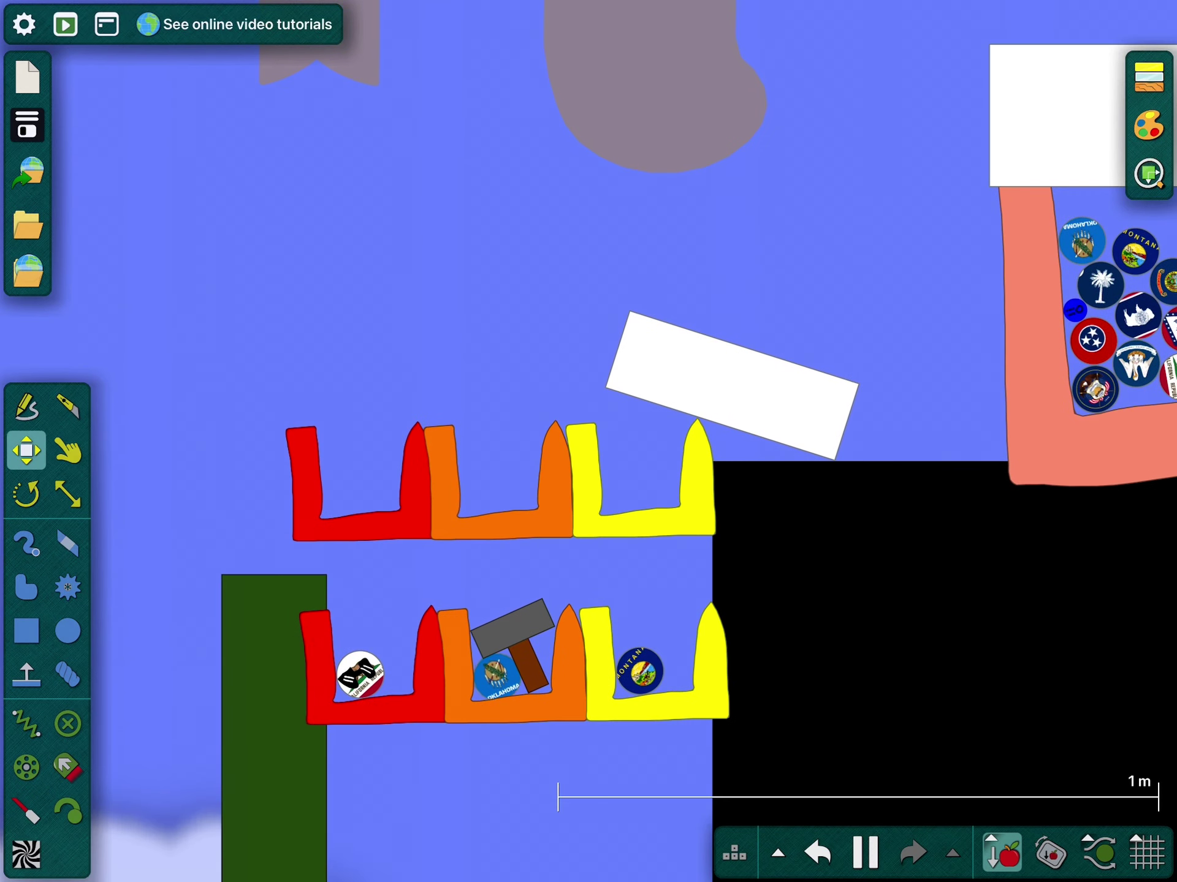
scroll(661, 249, "up", 7)
left_click(1147, 126)
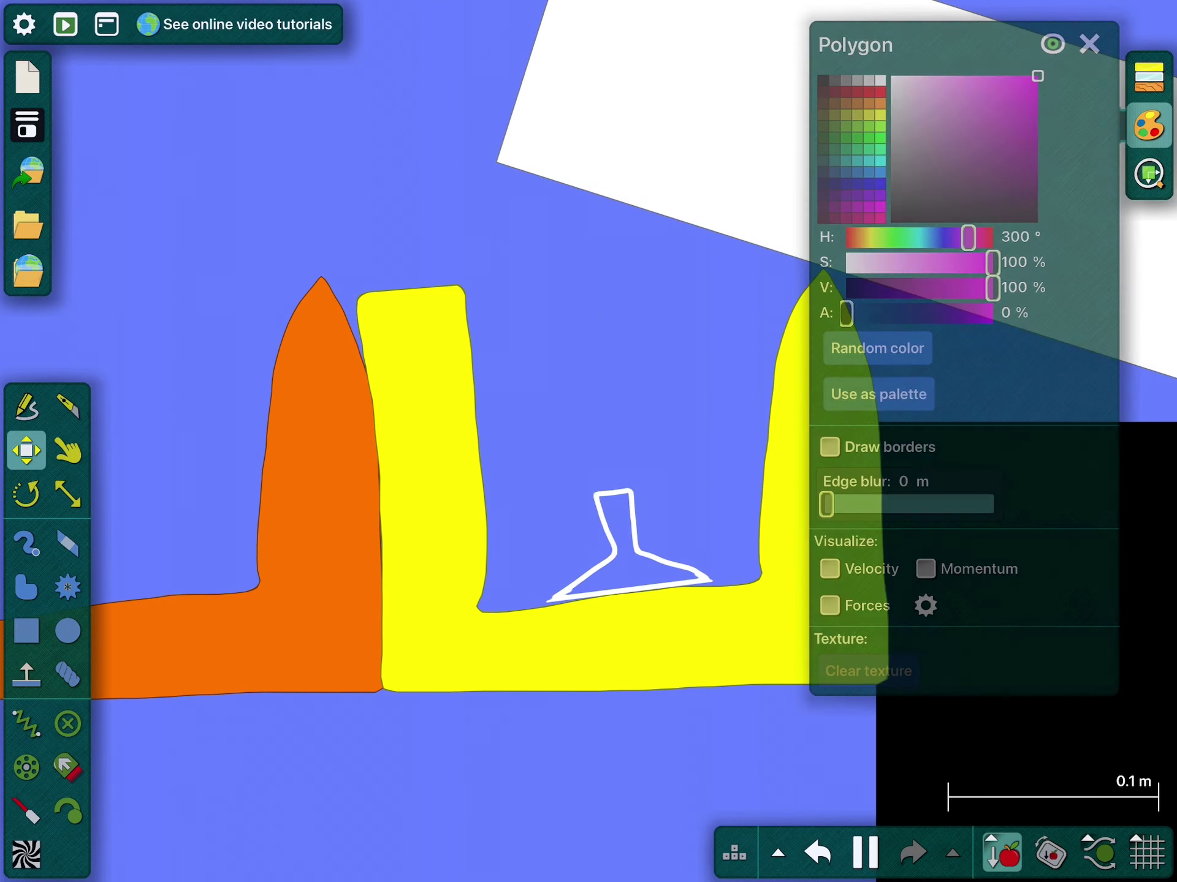
left_click(598, 368)
scroll(589, 442, "down", 3)
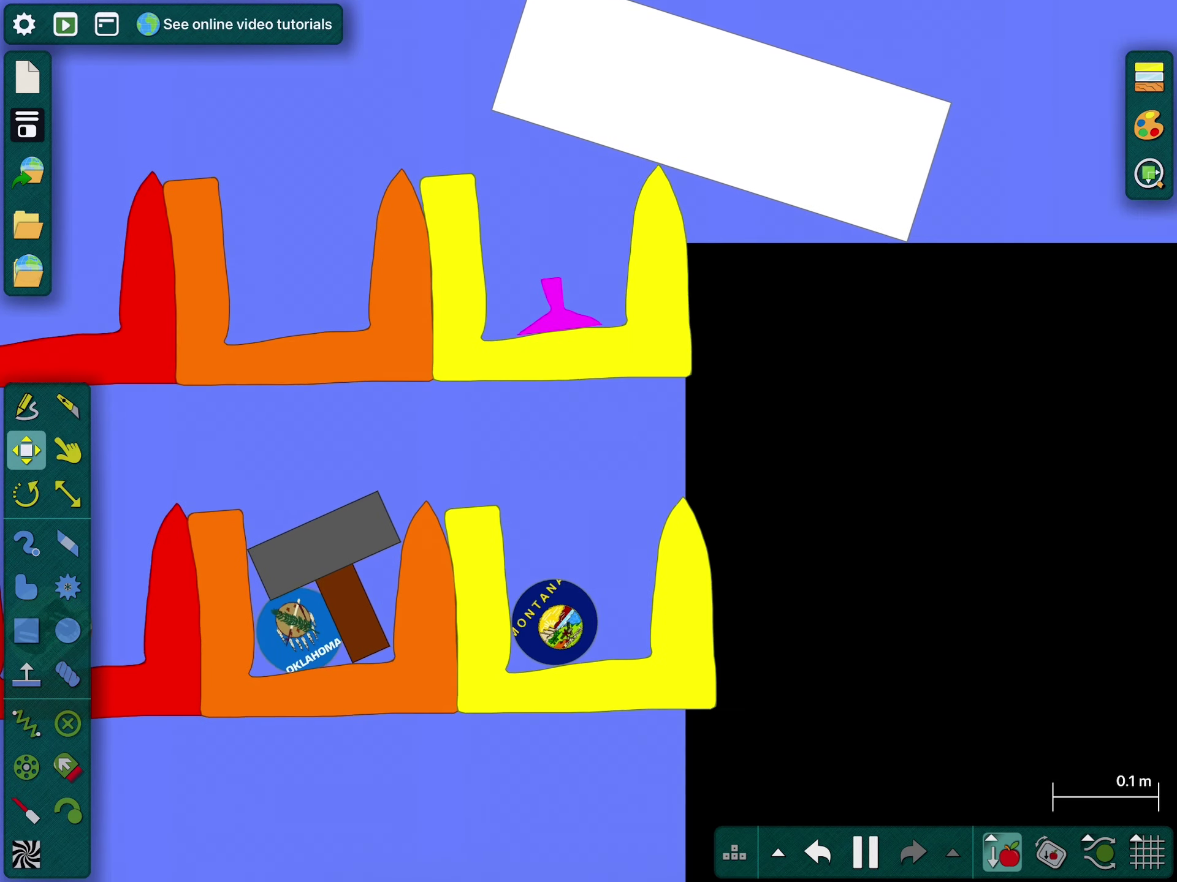
left_click(68, 451)
scroll(589, 441, "down", 5)
scroll(588, 442, "down", 2)
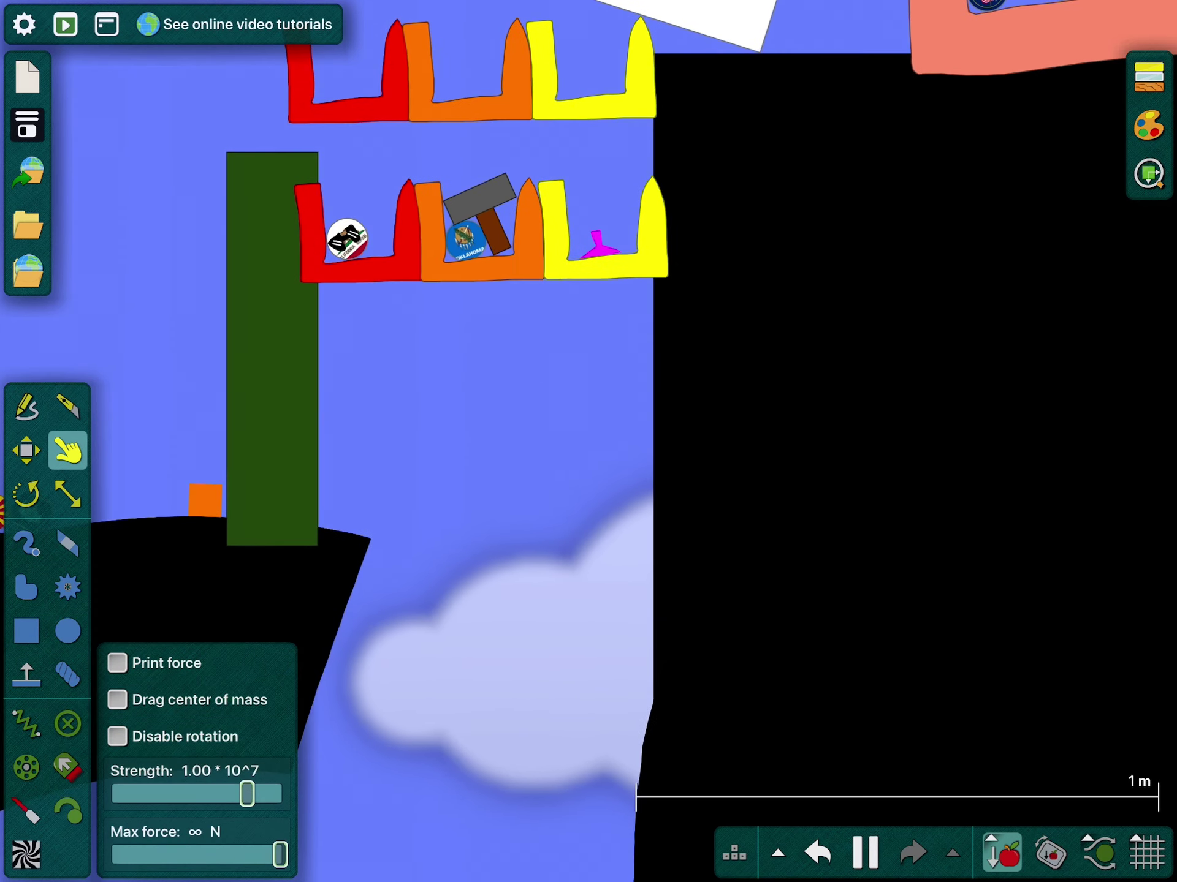
scroll(589, 442, "down", 3)
scroll(571, 505, "up", 3)
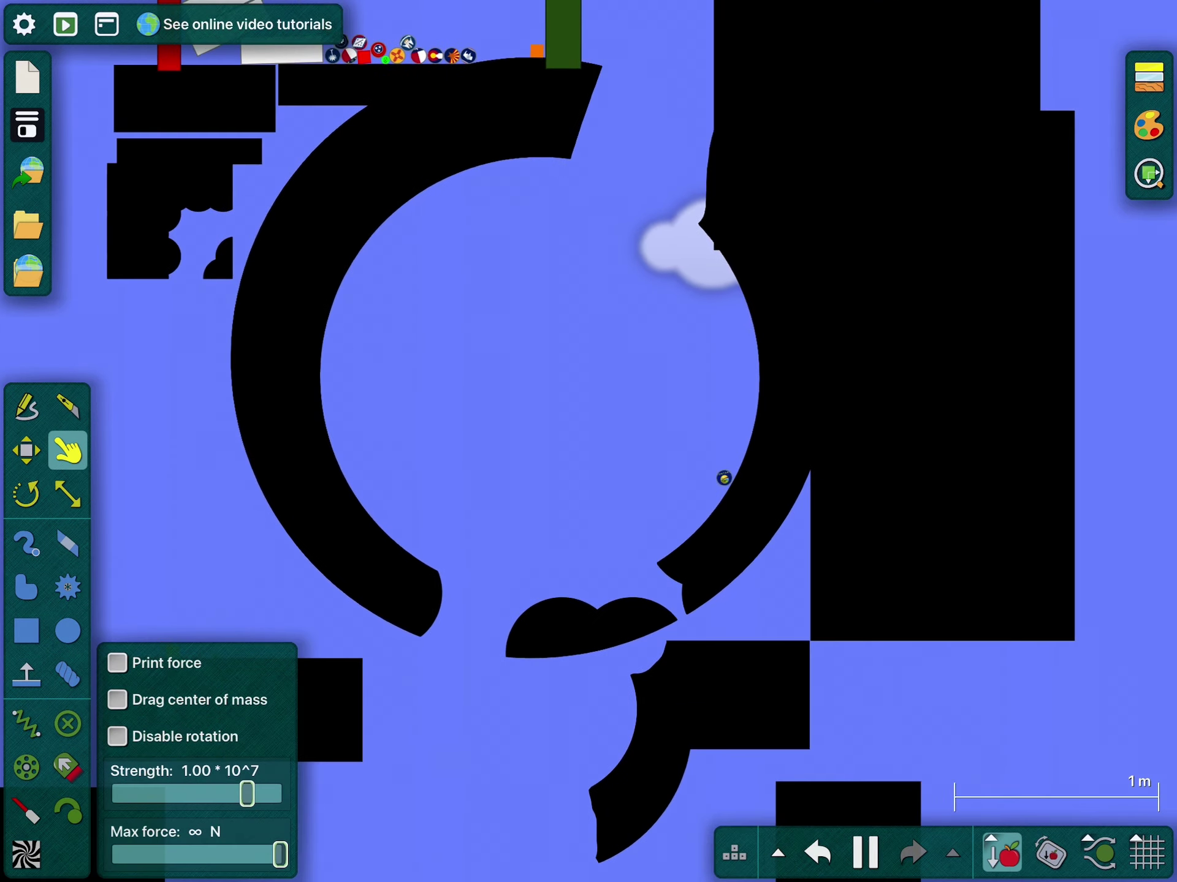
scroll(589, 441, "up", 5)
scroll(588, 441, "up", 2)
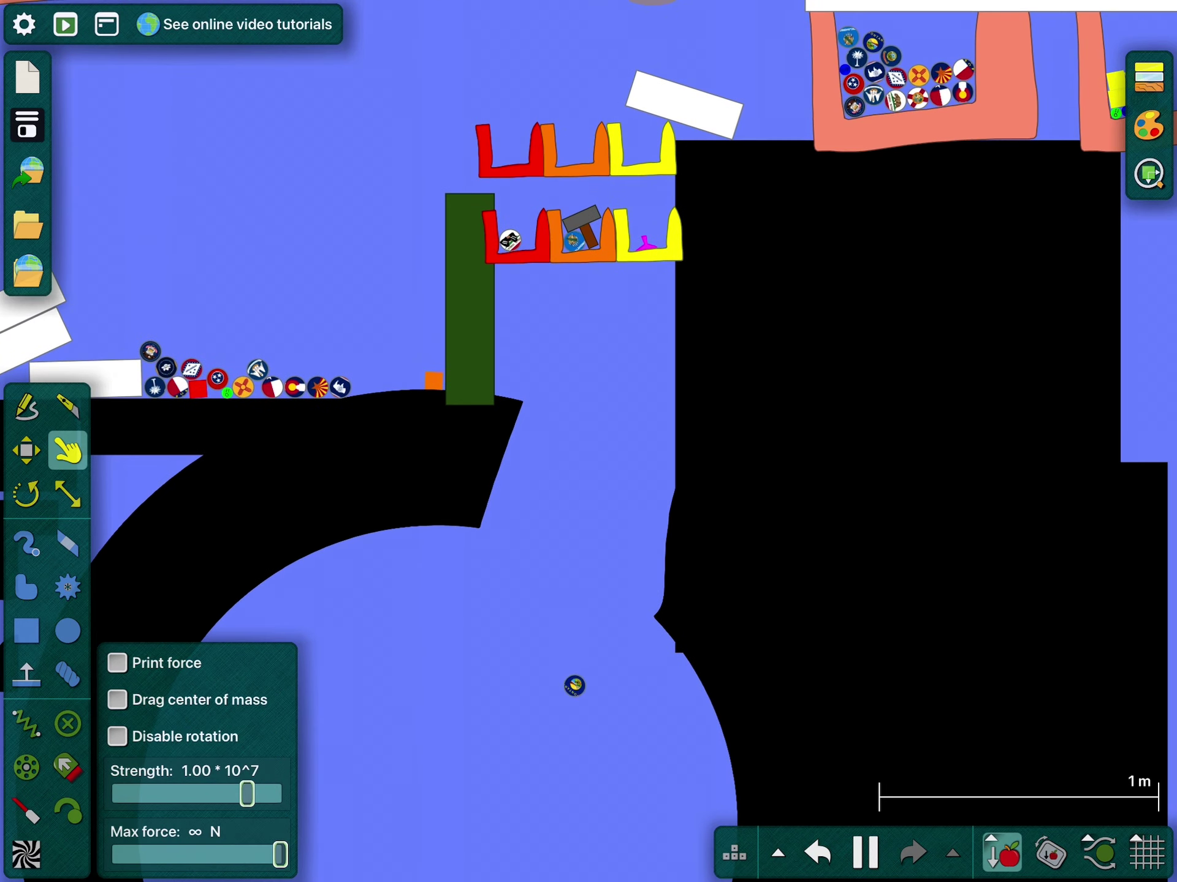
scroll(588, 442, "down", 3)
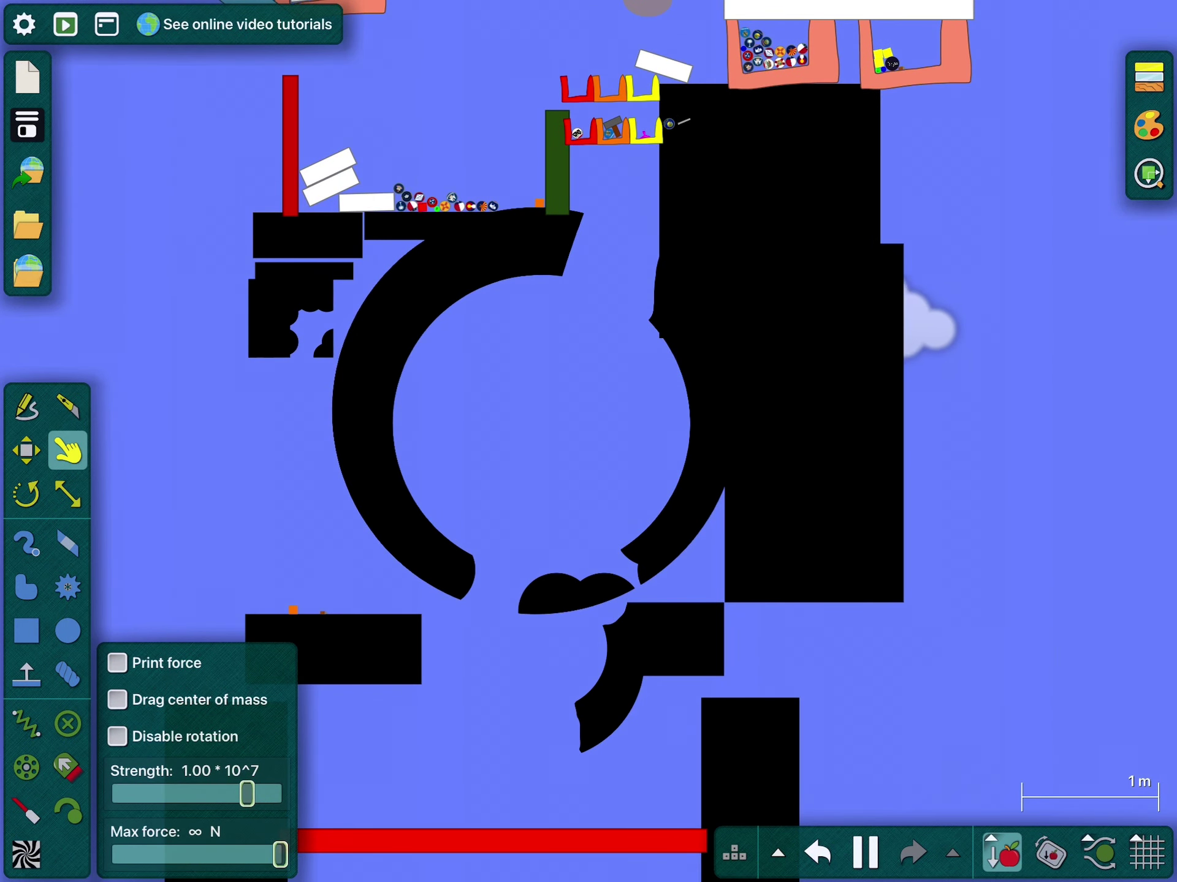
scroll(634, 101, "up", 5)
scroll(644, 157, "up", 2)
scroll(643, 295, "up", 2)
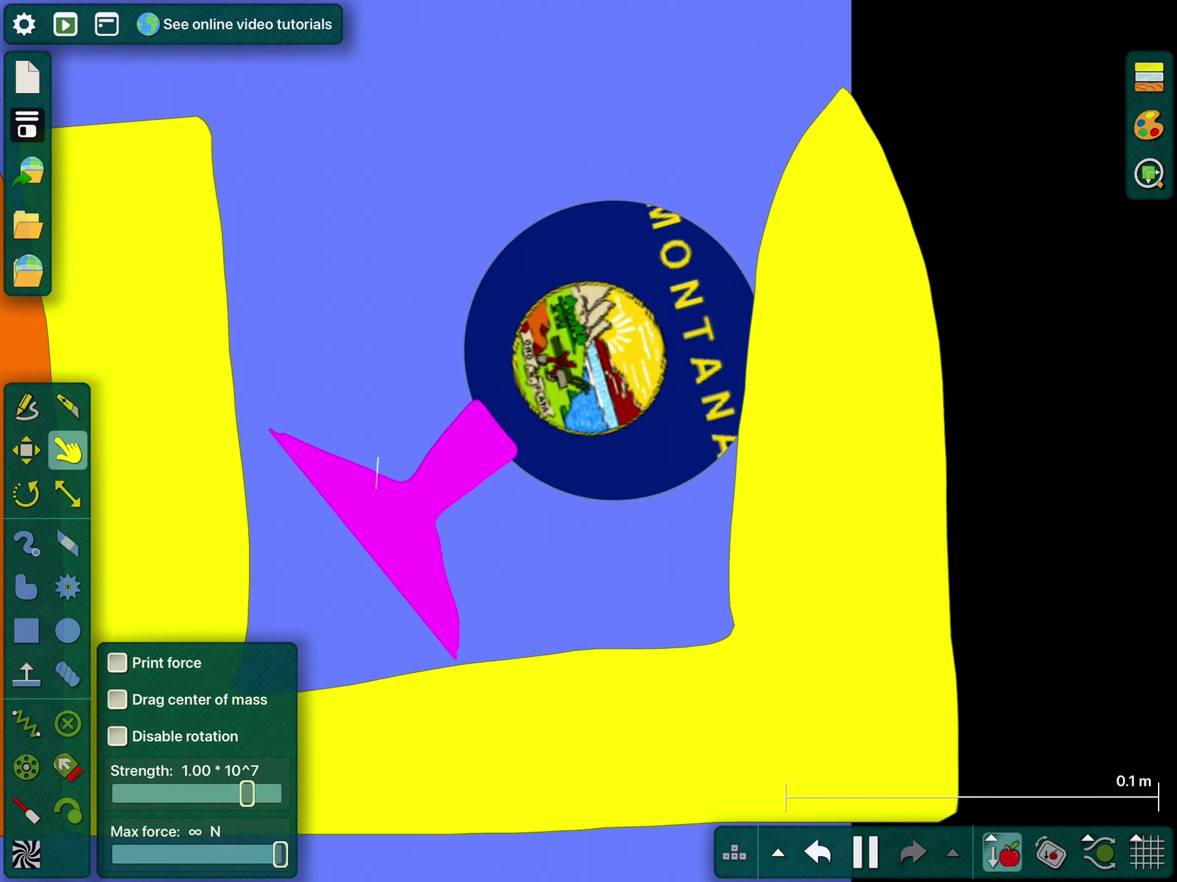
Pause the race, erase the magenta piece, then resume the simulation
left_click(865, 853)
left_click(514, 497)
right_click(552, 479)
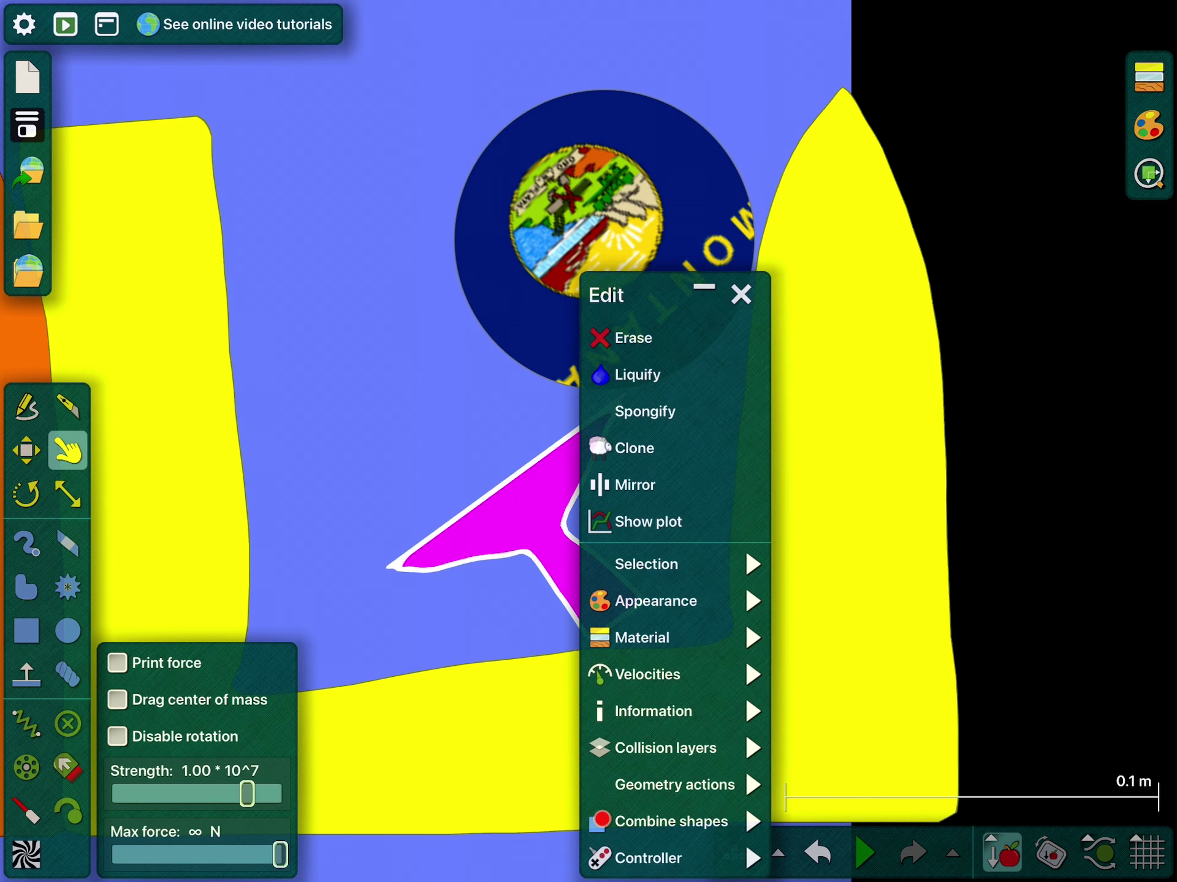
left_click(631, 337)
left_click(865, 853)
scroll(598, 441, "down", 2)
scroll(580, 294, "down", 3)
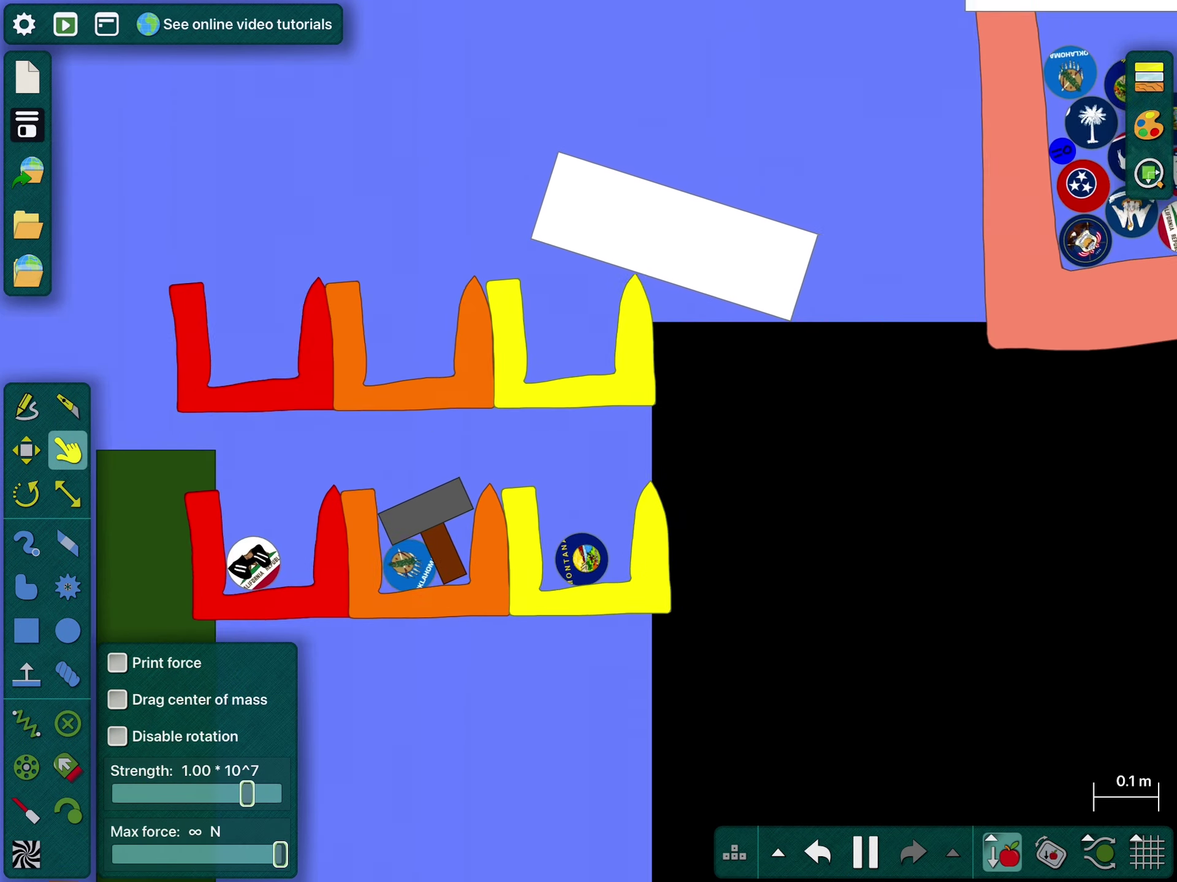
scroll(501, 679, "down", 1)
scroll(500, 679, "down", 2)
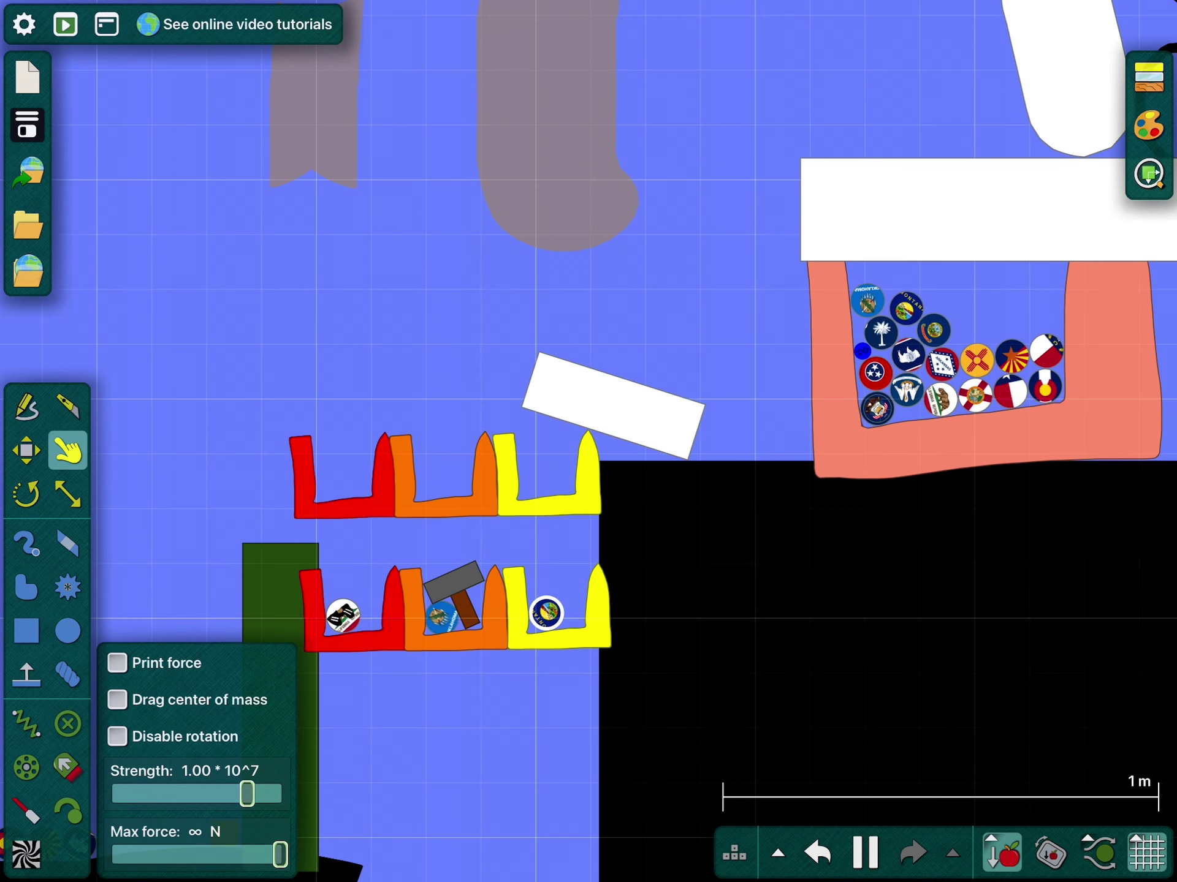
Scale the Montana ball up about nine times, then return to the Drag tool
left_click(67, 494)
left_click_drag(590, 562, 672, 589)
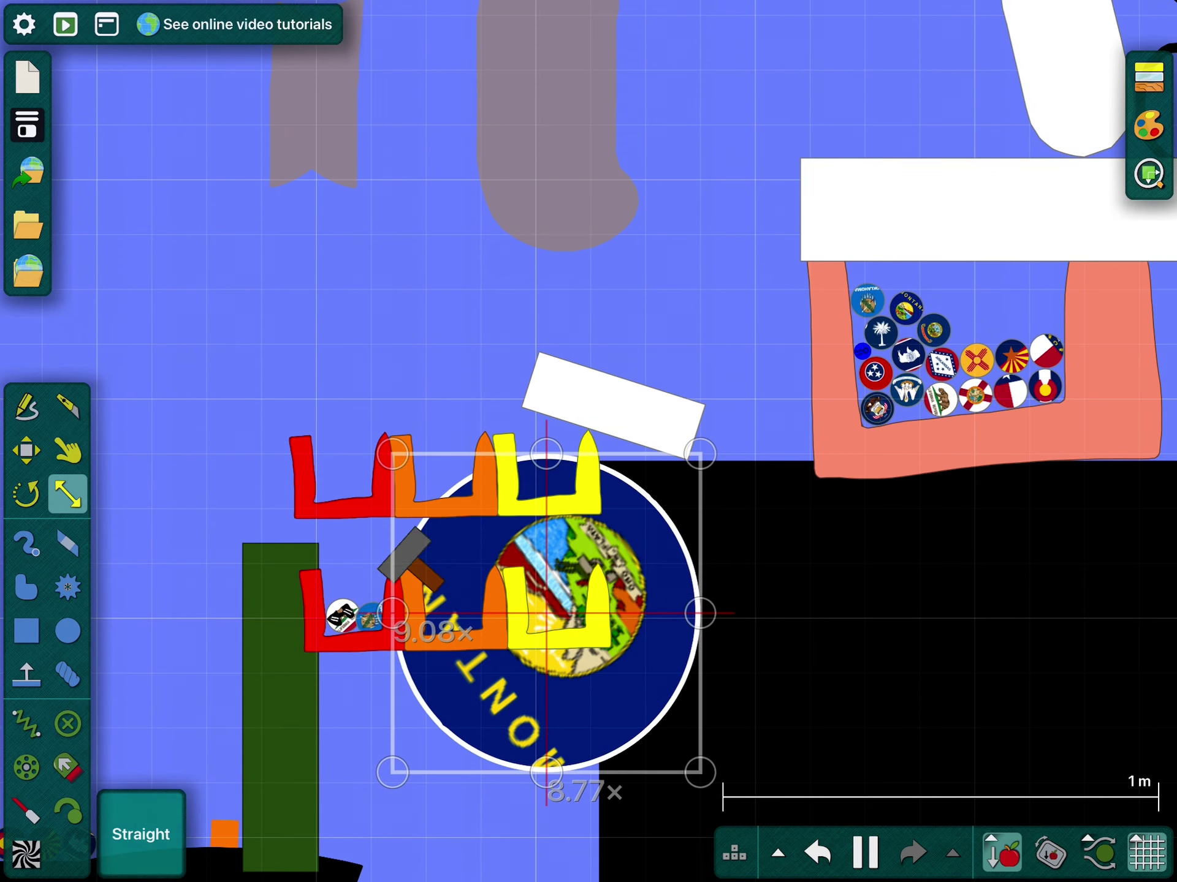
scroll(532, 148, "down", 3)
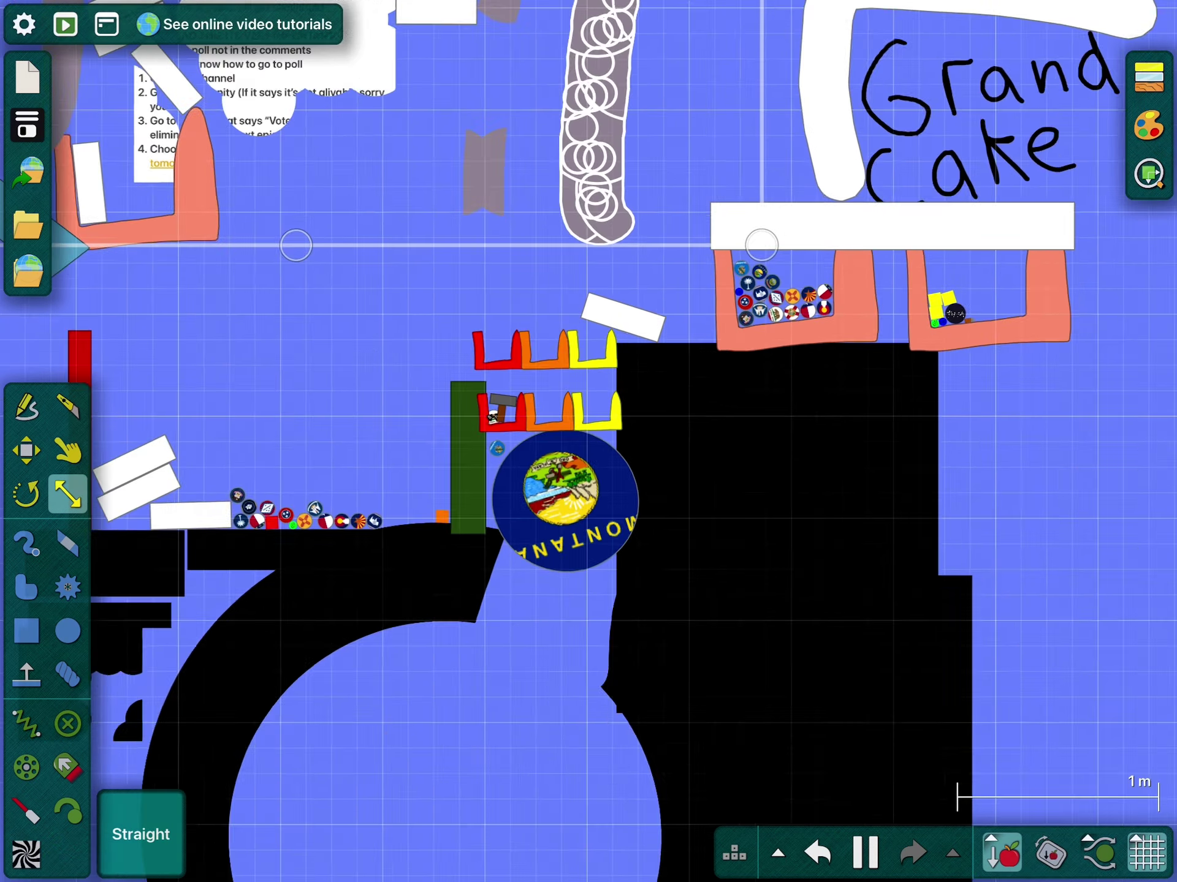
left_click(68, 451)
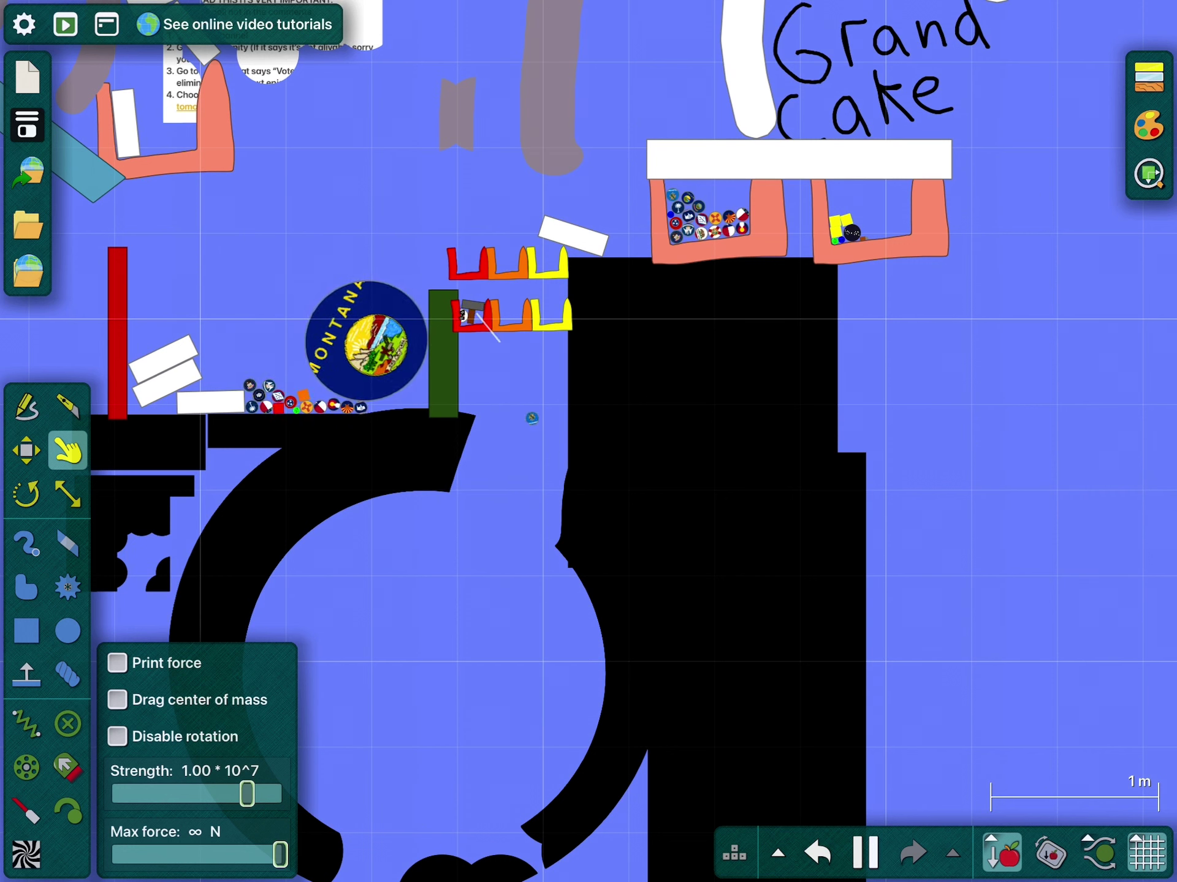
scroll(529, 506, "up", 3)
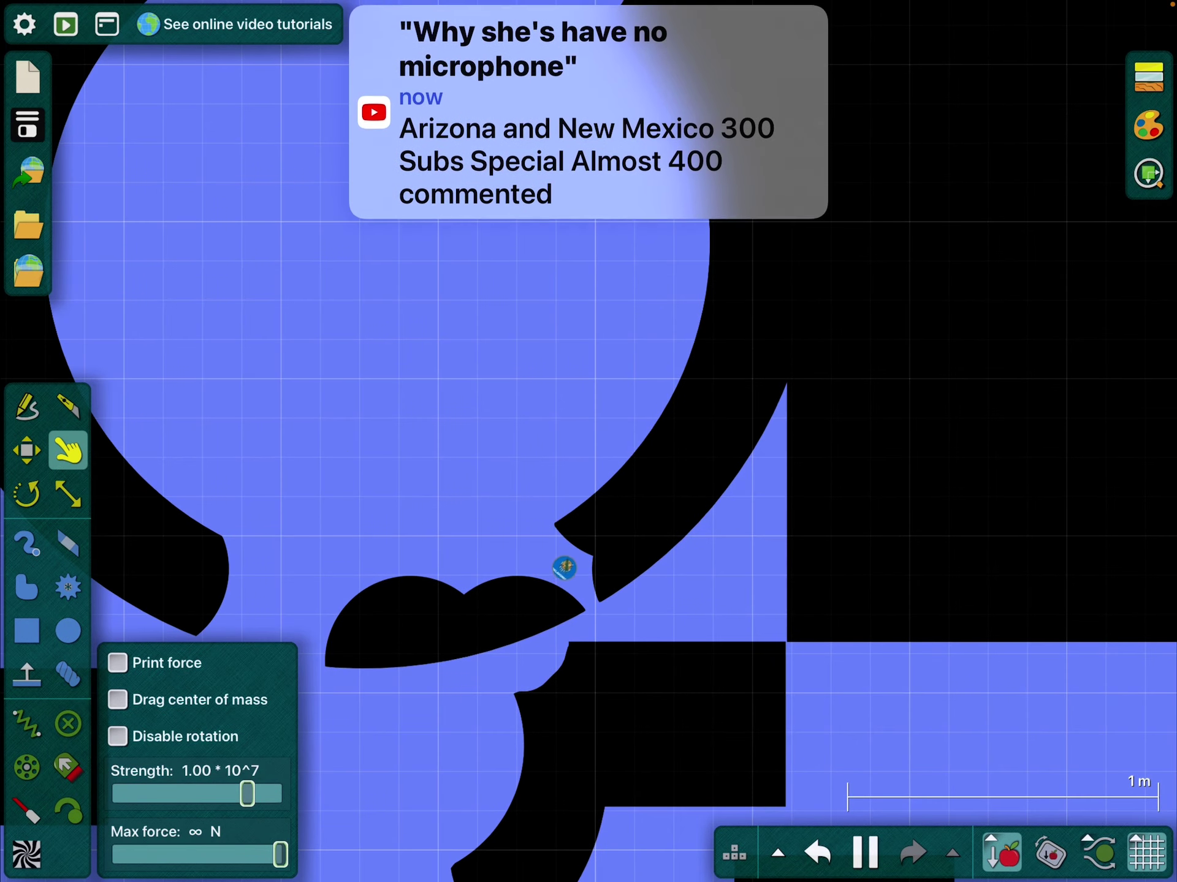
scroll(583, 491, "up", 2)
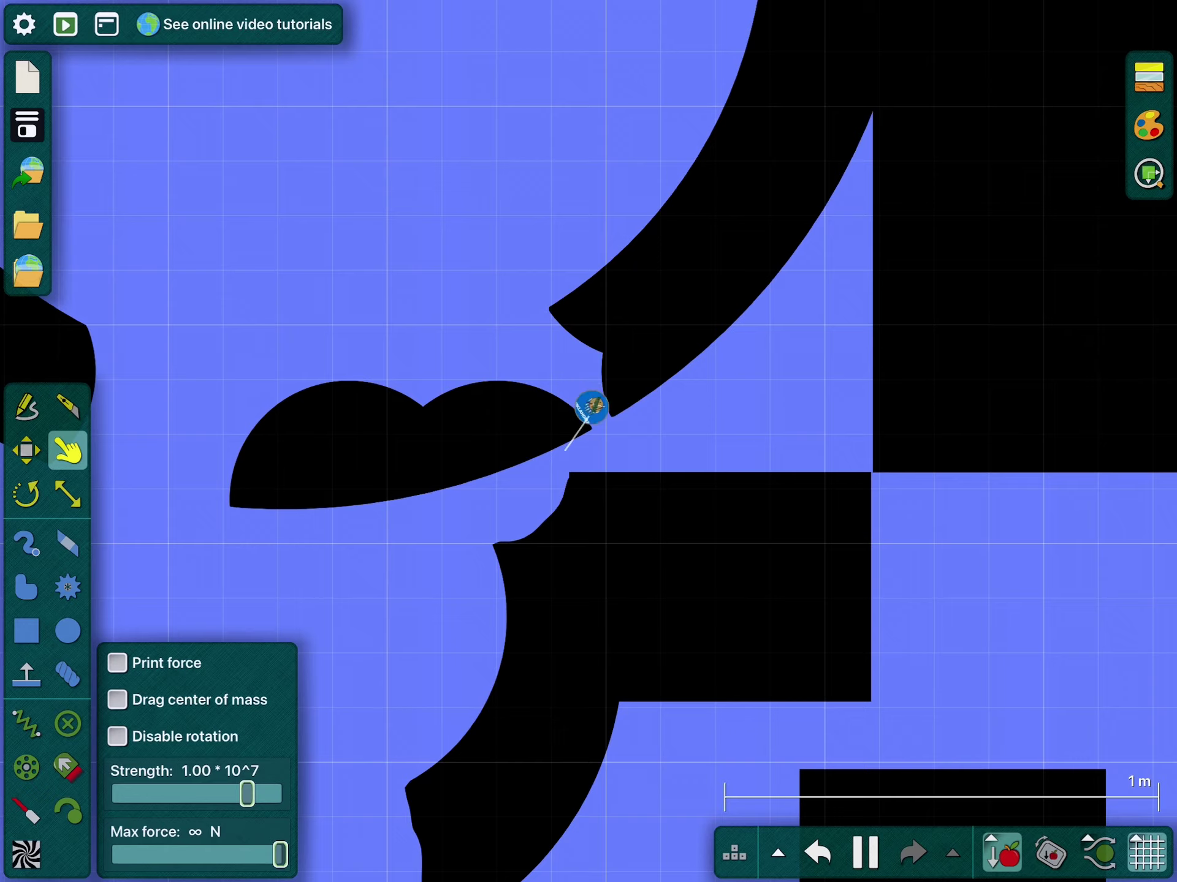
scroll(589, 441, "down", 3)
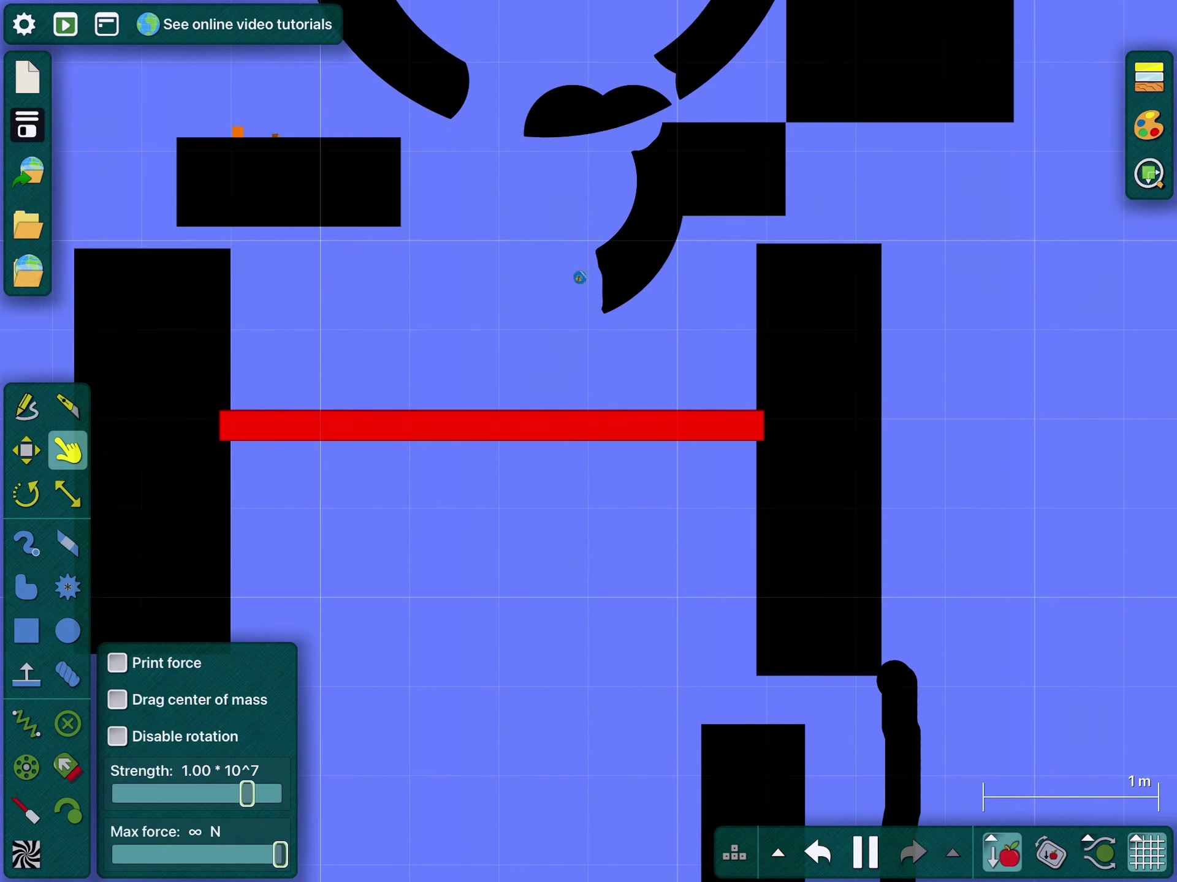
scroll(589, 442, "down", 2)
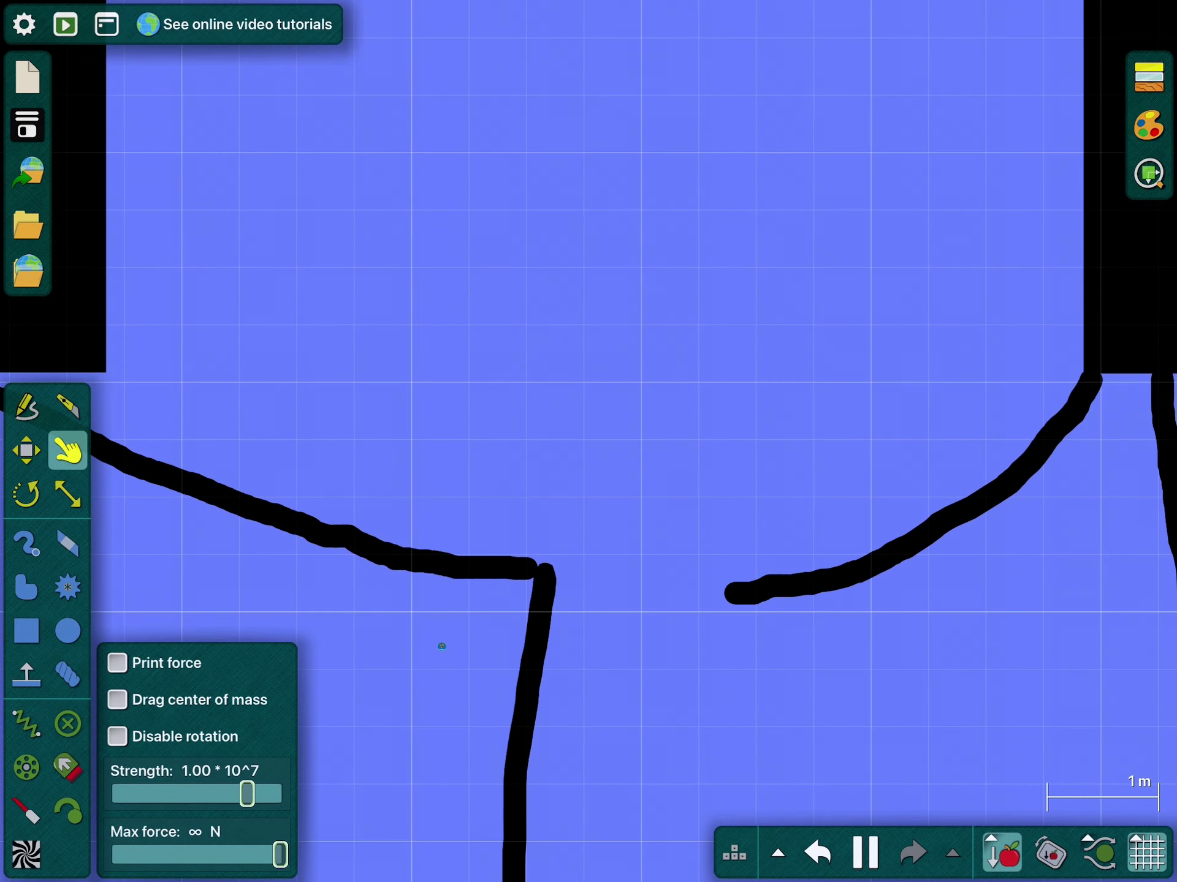
scroll(588, 442, "down", 1)
scroll(588, 441, "down", 1)
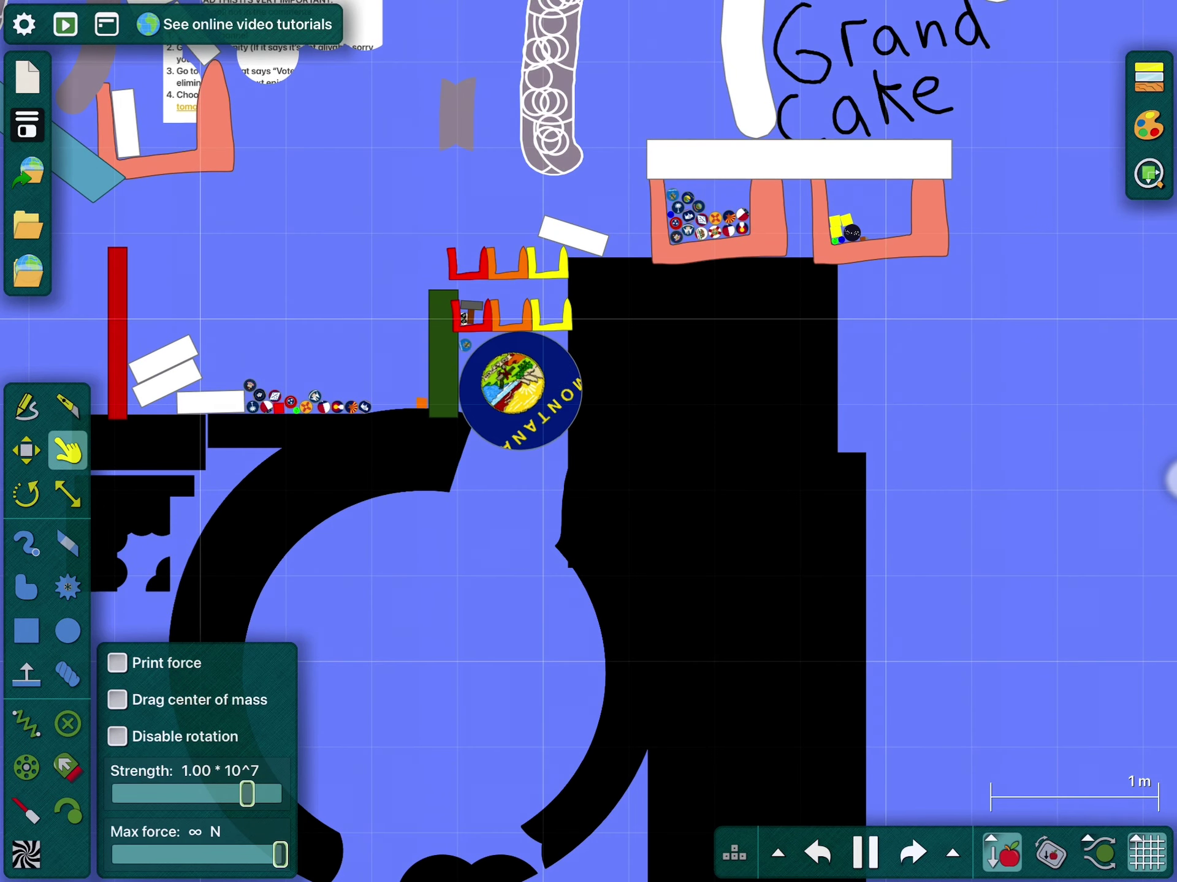
scroll(520, 391, "up", 5)
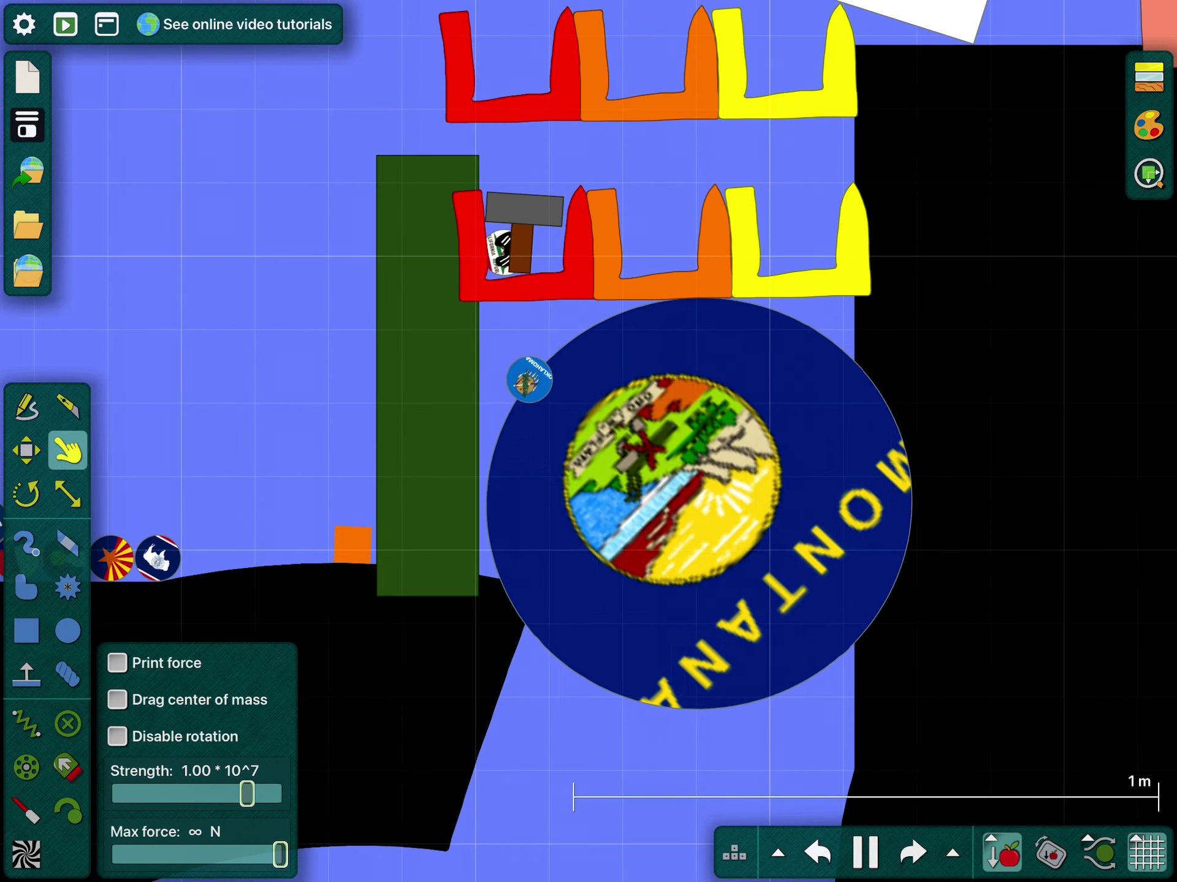
Fling the hammer down onto the Montana ball, briefly pausing and resuming the race
left_click_drag(504, 237, 696, 40)
key("space")
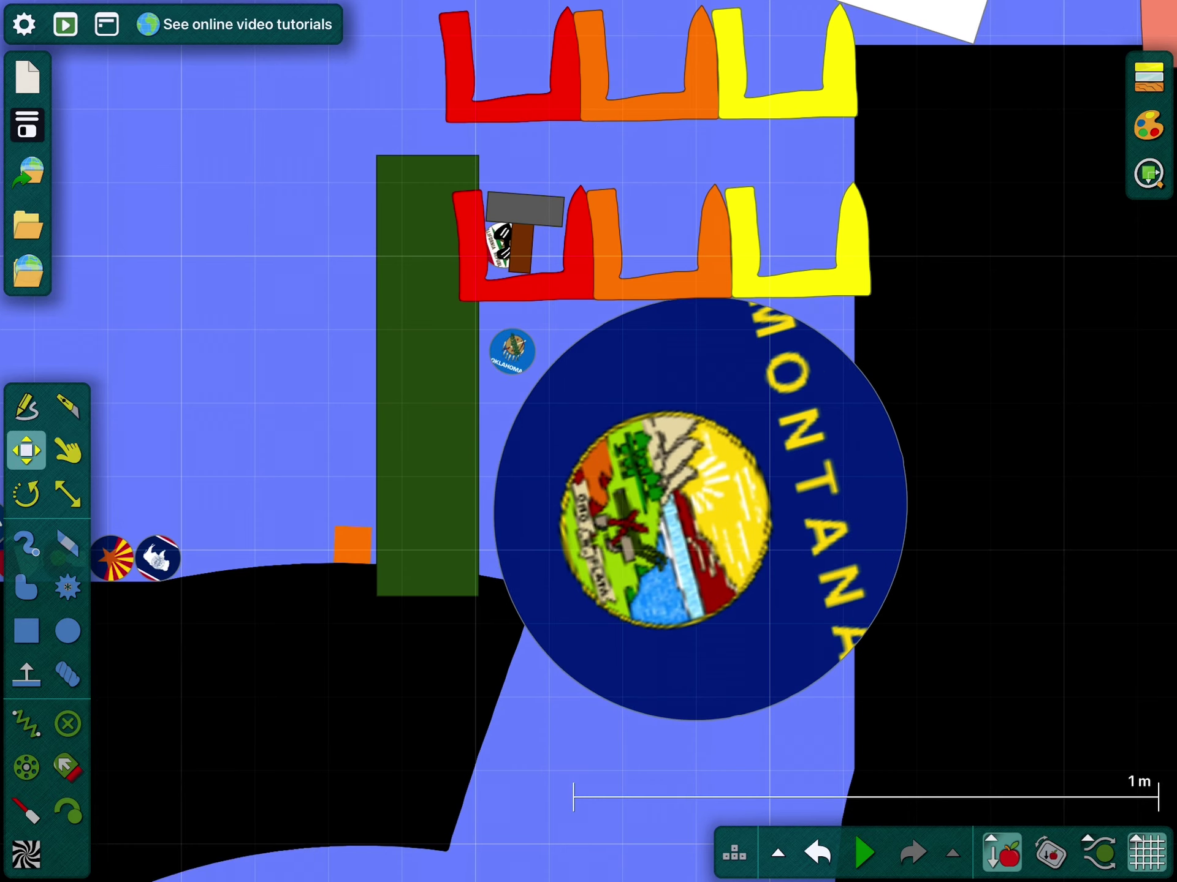
key("space")
scroll(541, 368, "down", 5)
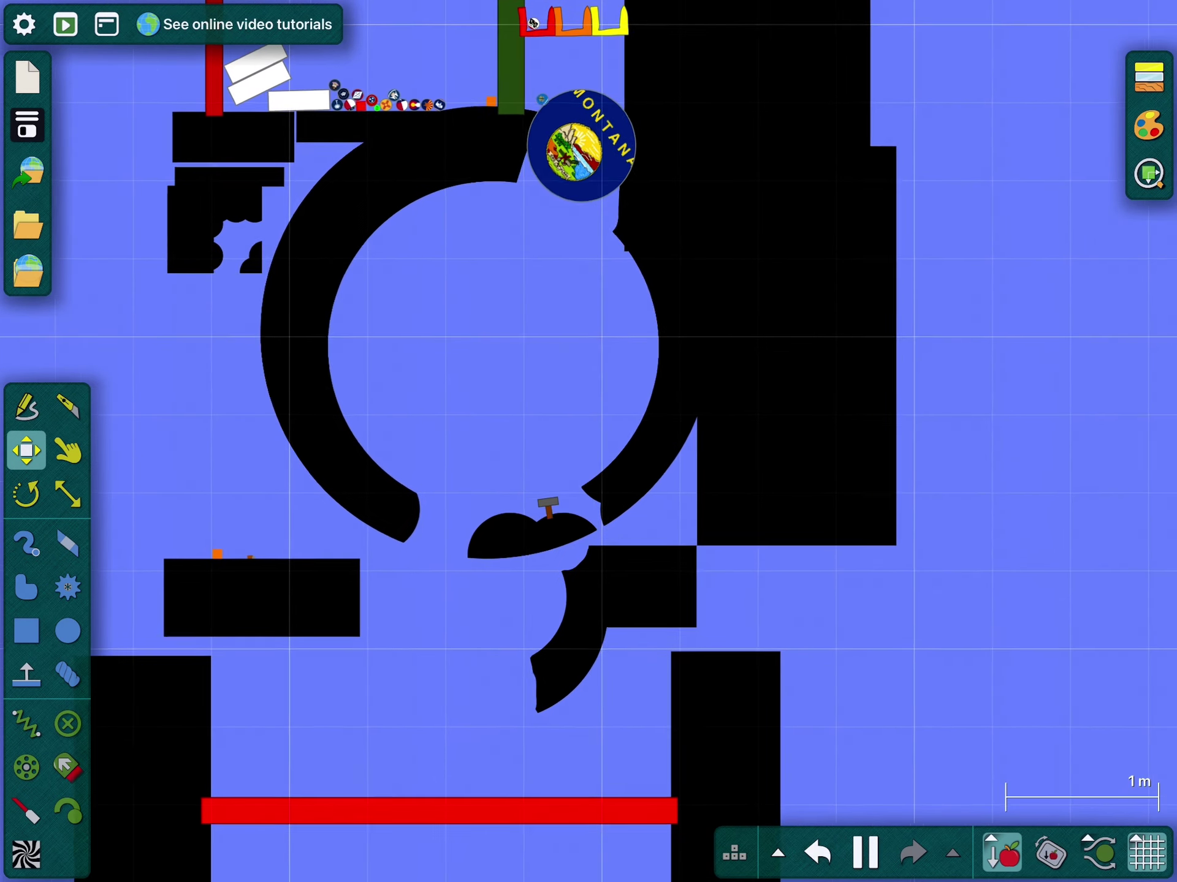
left_click(866, 853)
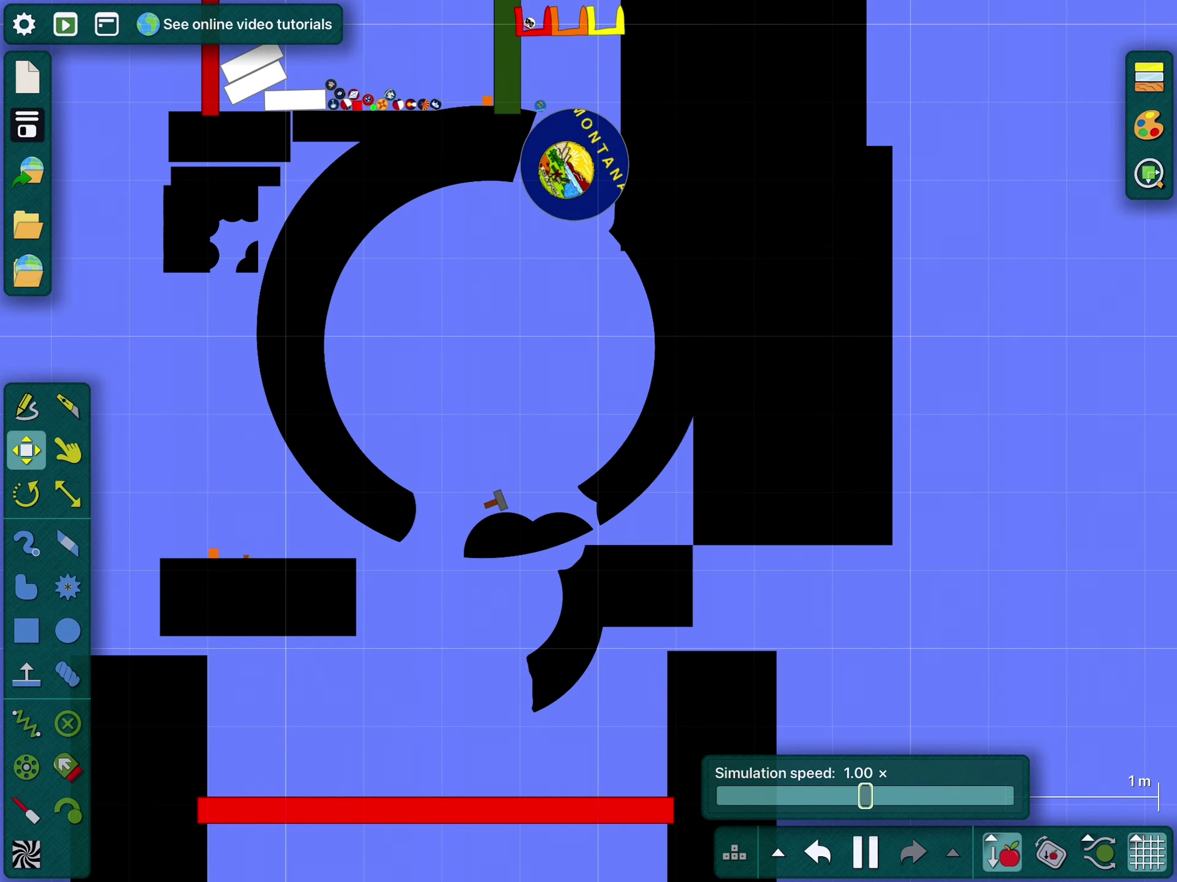
scroll(502, 519, "up", 5)
Loosen the ring arcs with Geometry actions, then undo back to the intact ring
right_click(593, 313)
left_click(684, 821)
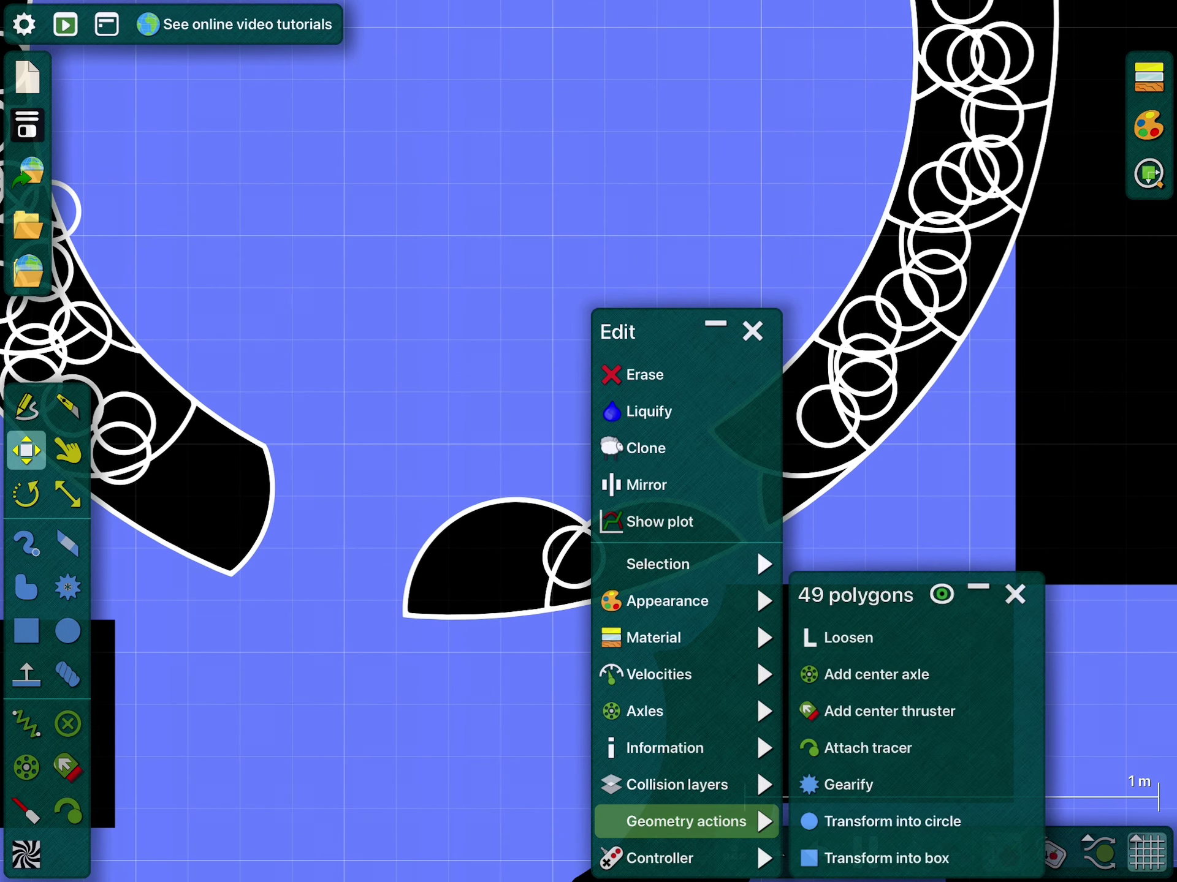
scroll(515, 552, "down", 3)
scroll(516, 552, "down", 3)
right_click(791, 312)
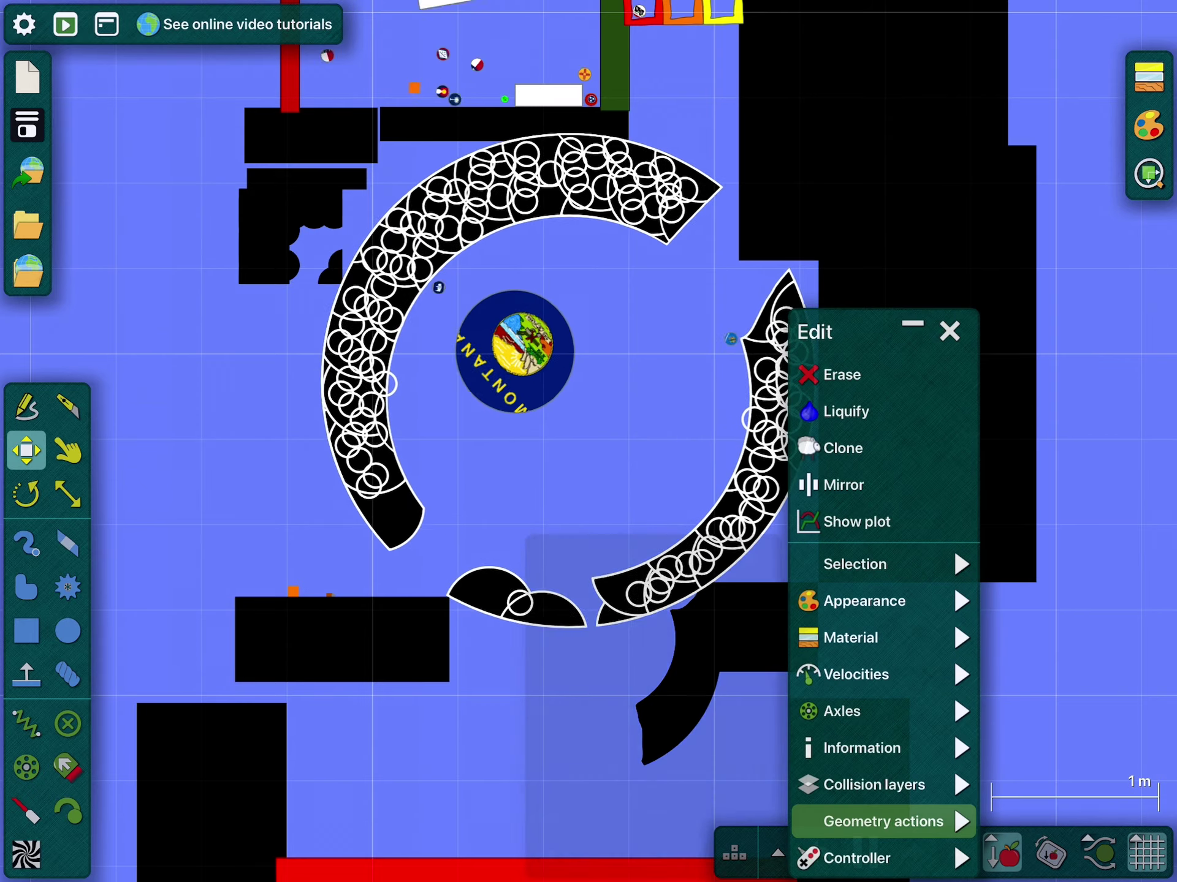
left_click(575, 635)
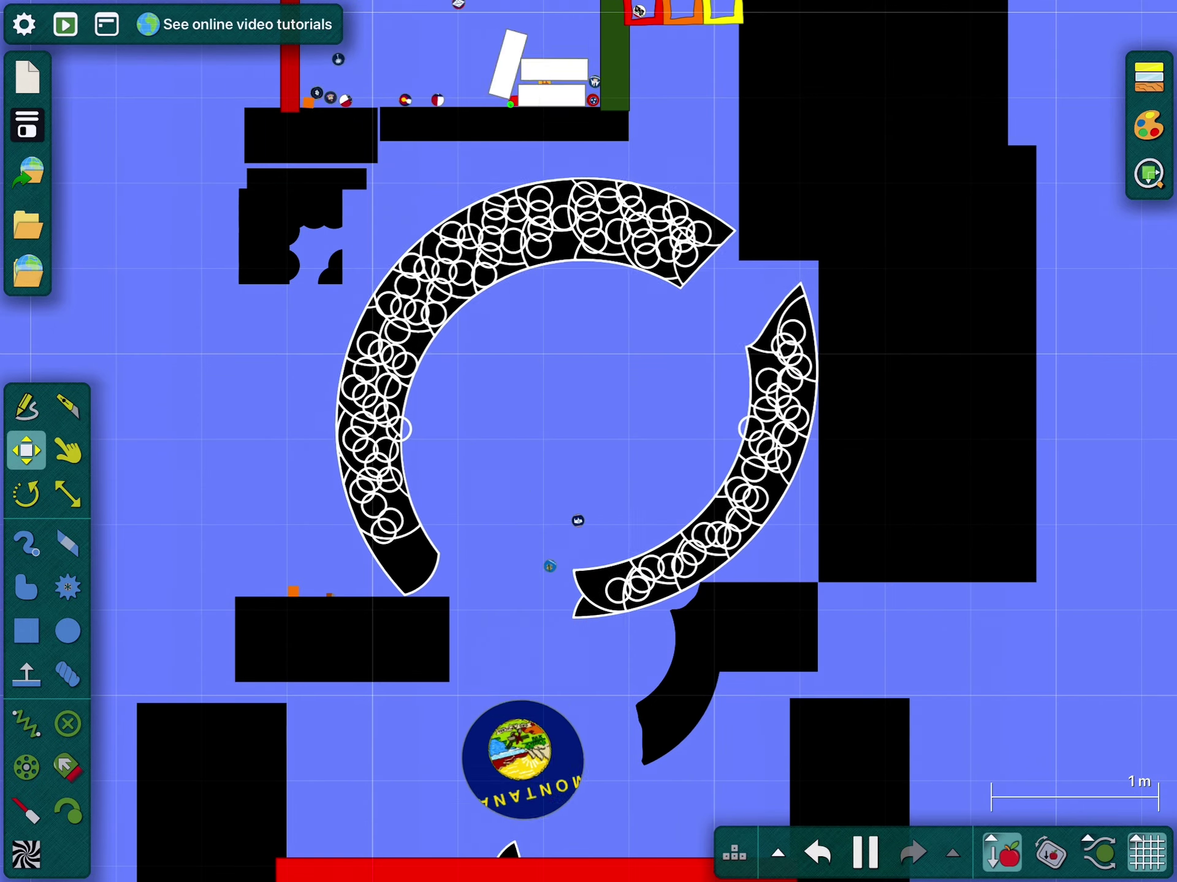
right_click(708, 309)
left_click(788, 819)
left_click(588, 414)
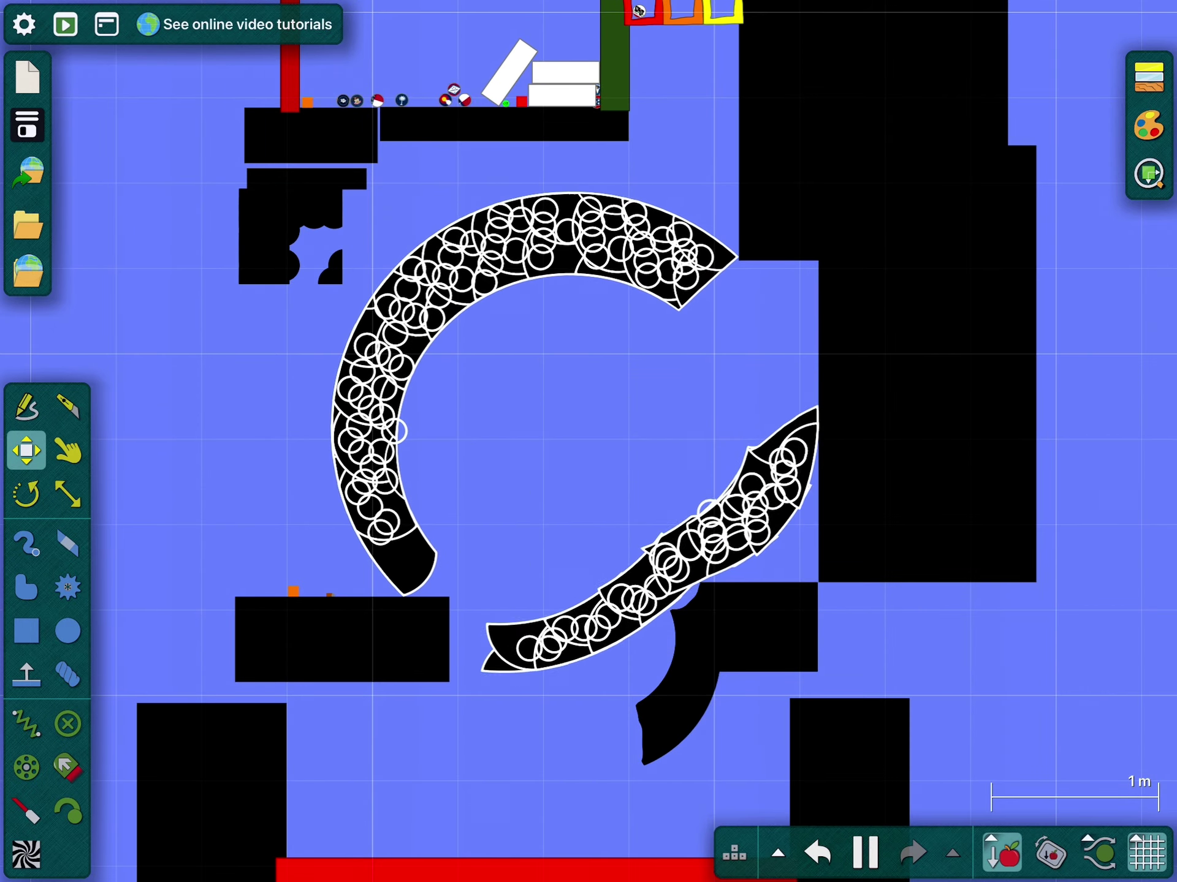
key("ctrl+z")
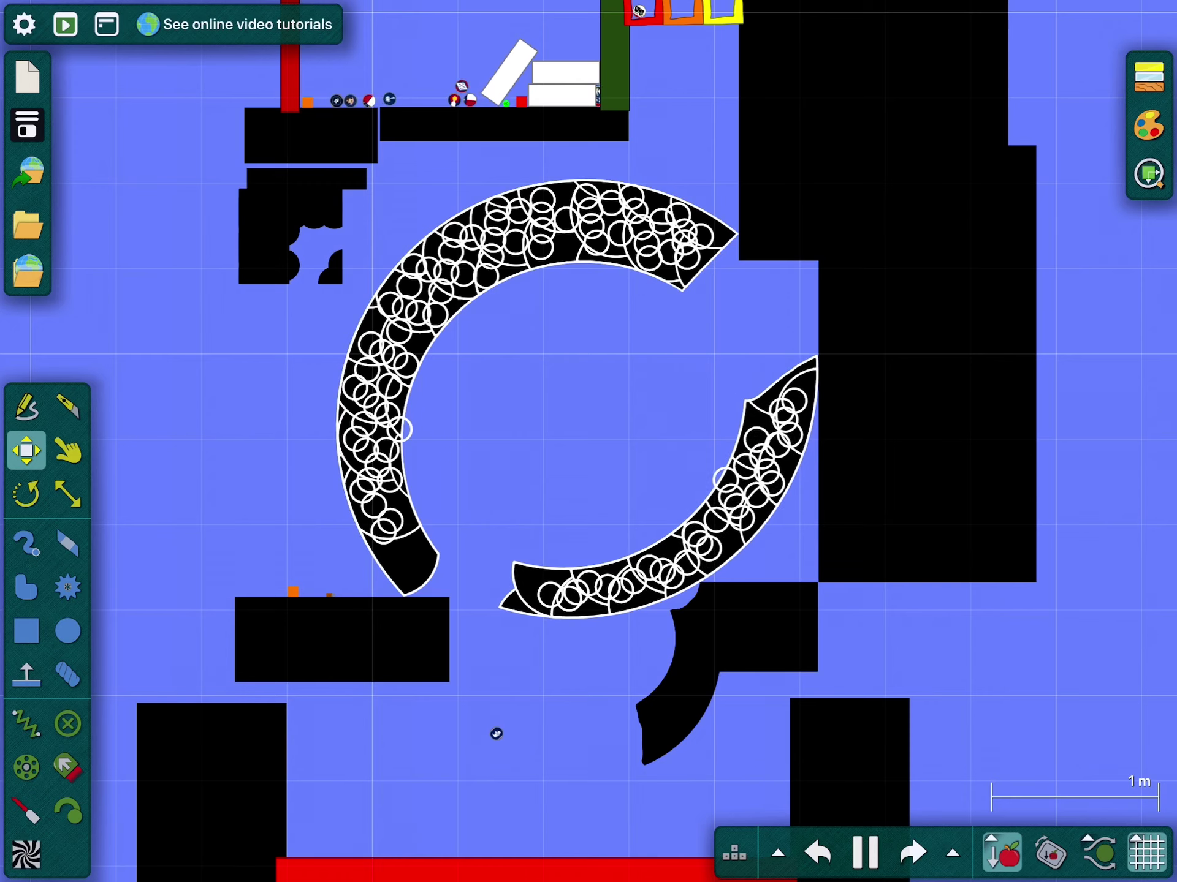
key("ctrl+z")
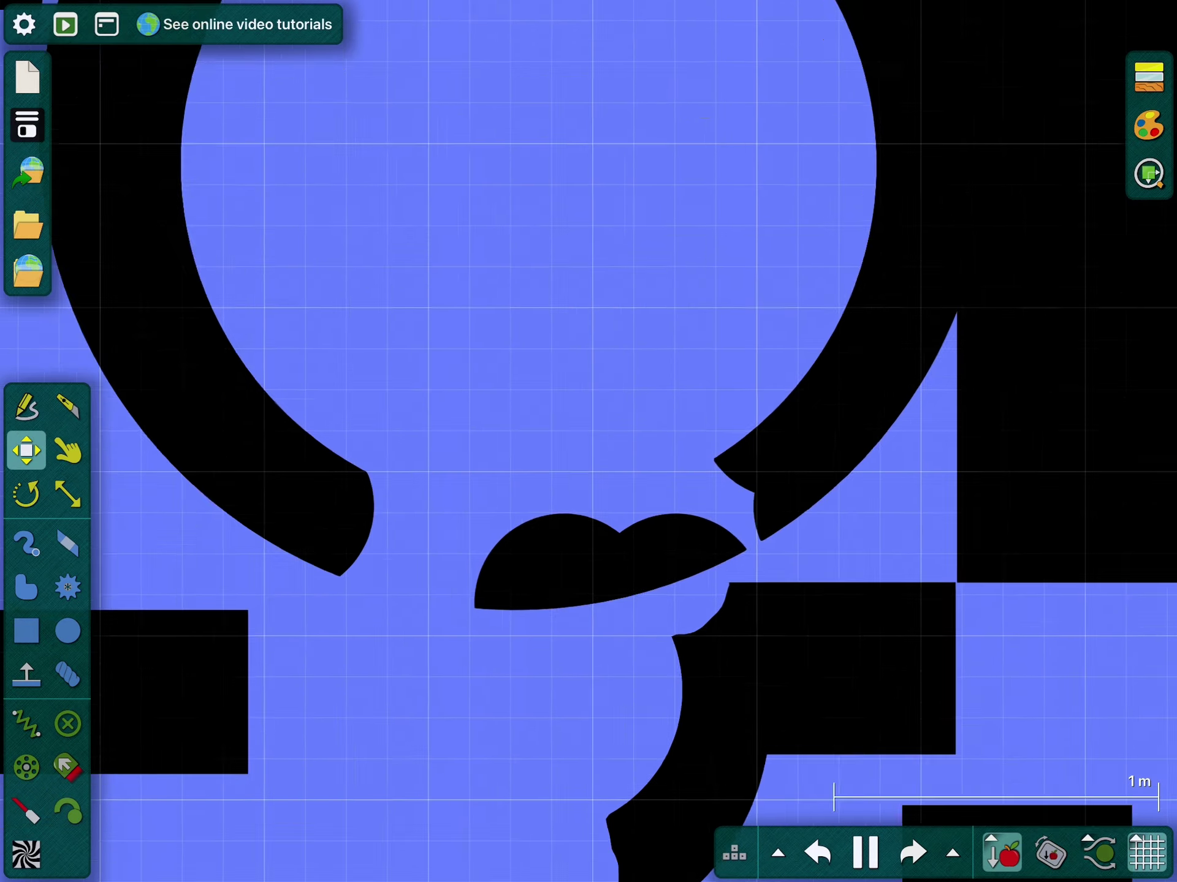
Reload the saved scene, pause it and reposition the Montana ball
left_click(67, 450)
scroll(704, 234, "up", 5)
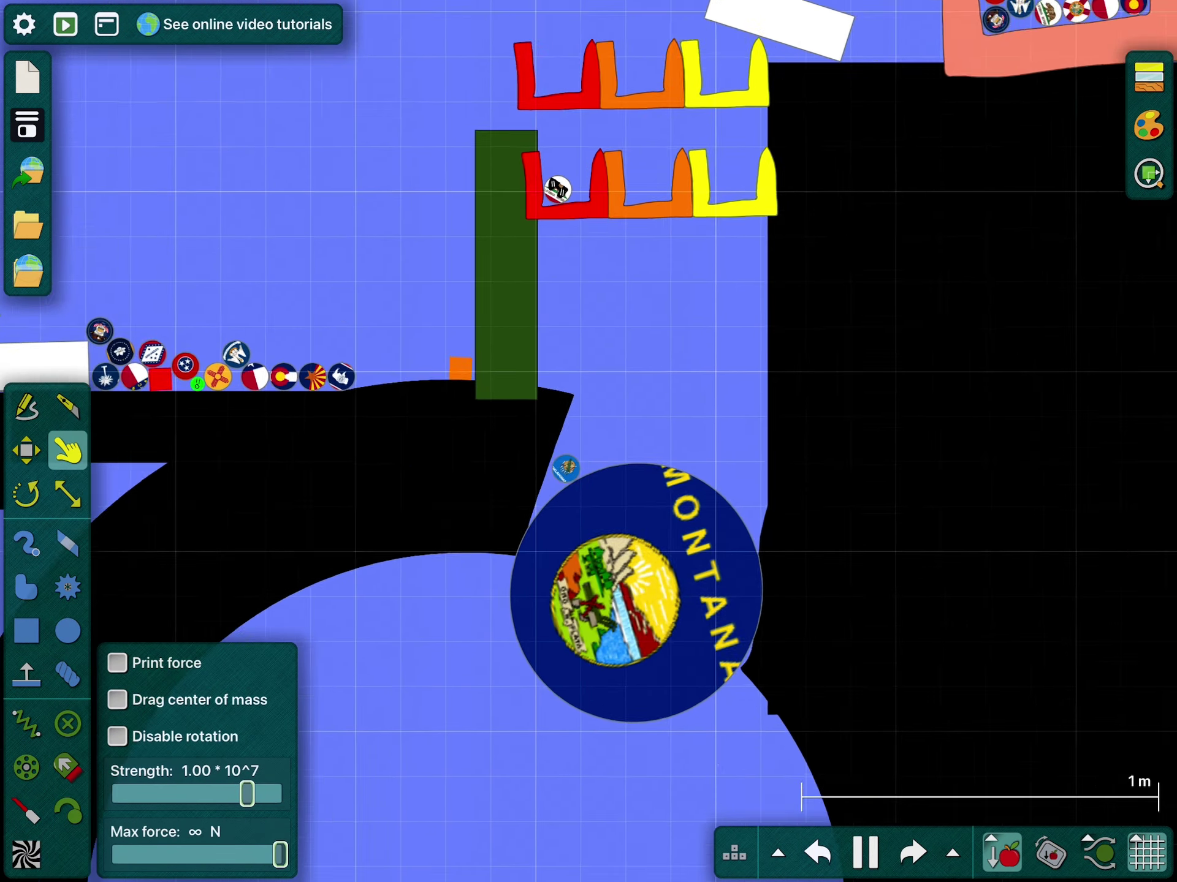
scroll(703, 234, "down", 1)
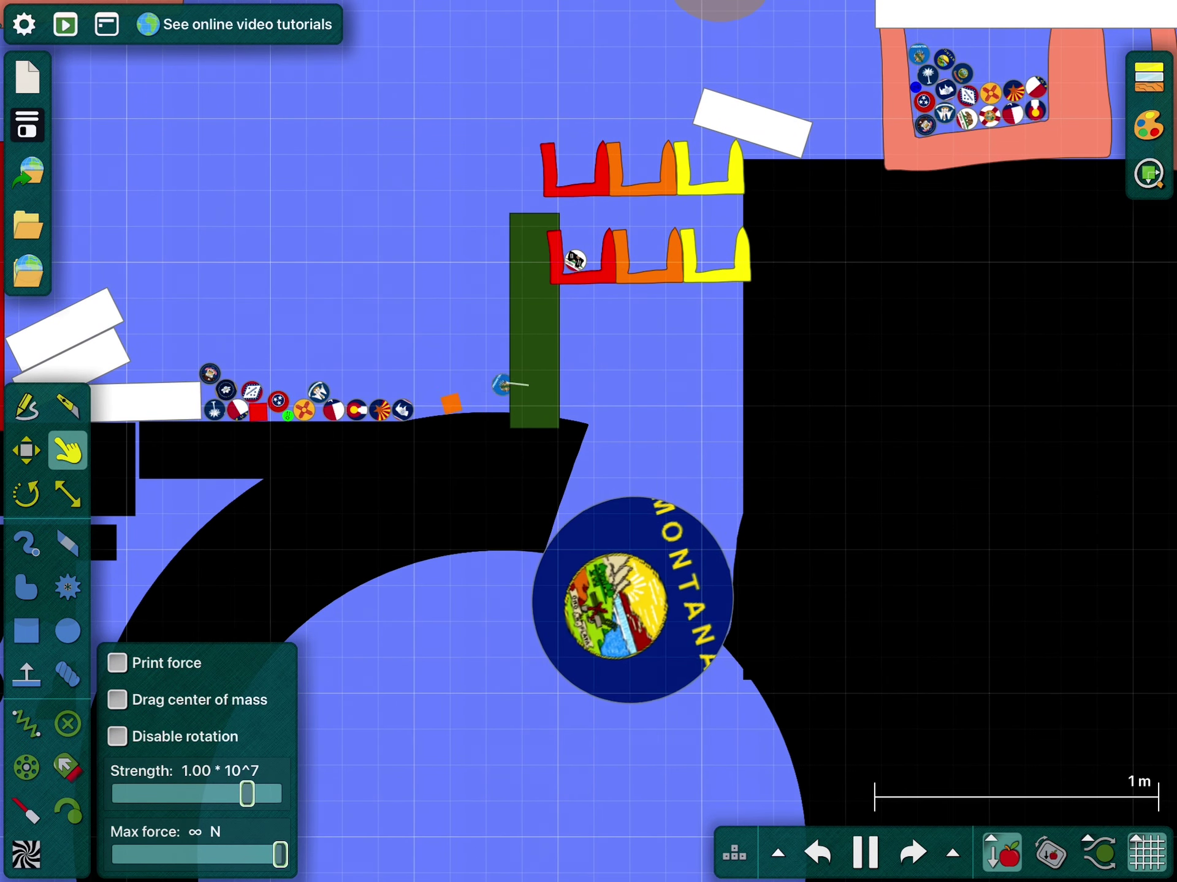
scroll(565, 378, "down", 1)
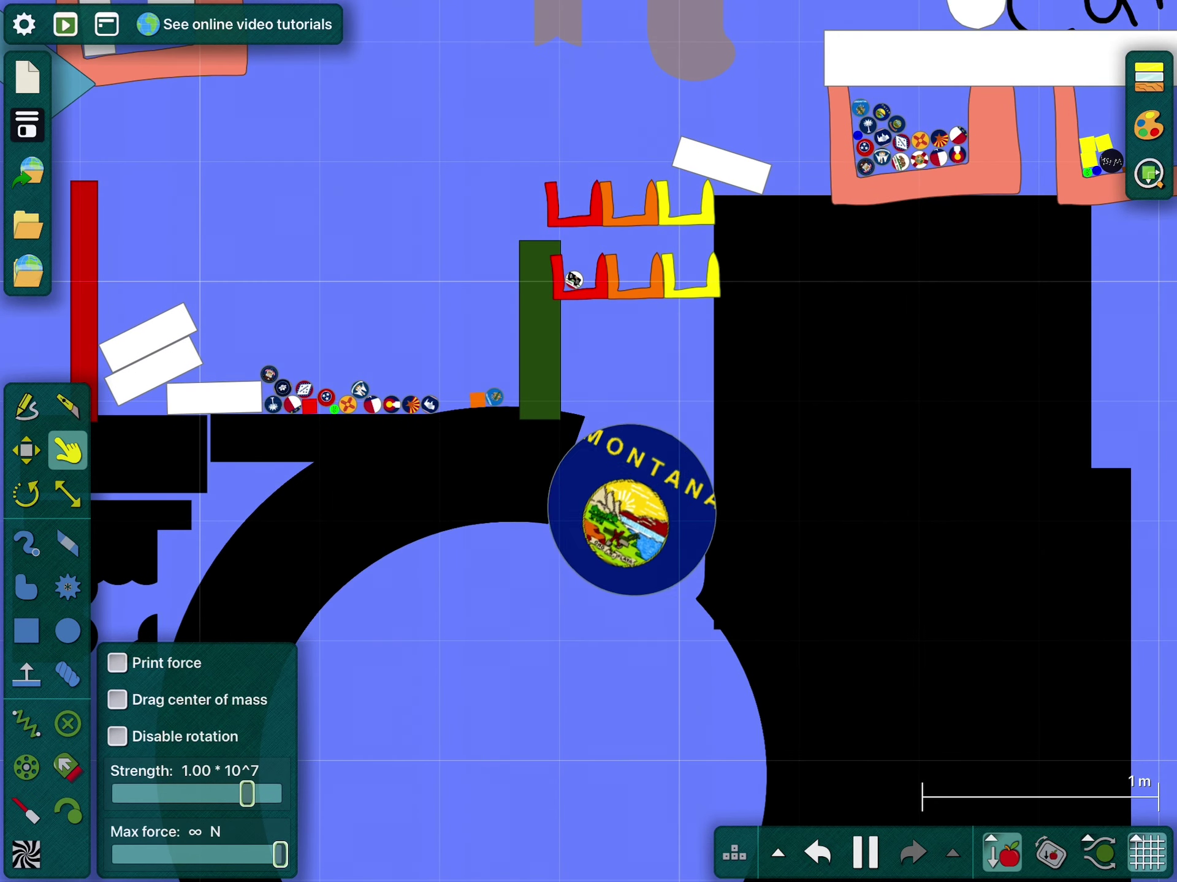
left_click(26, 449)
left_click(865, 852)
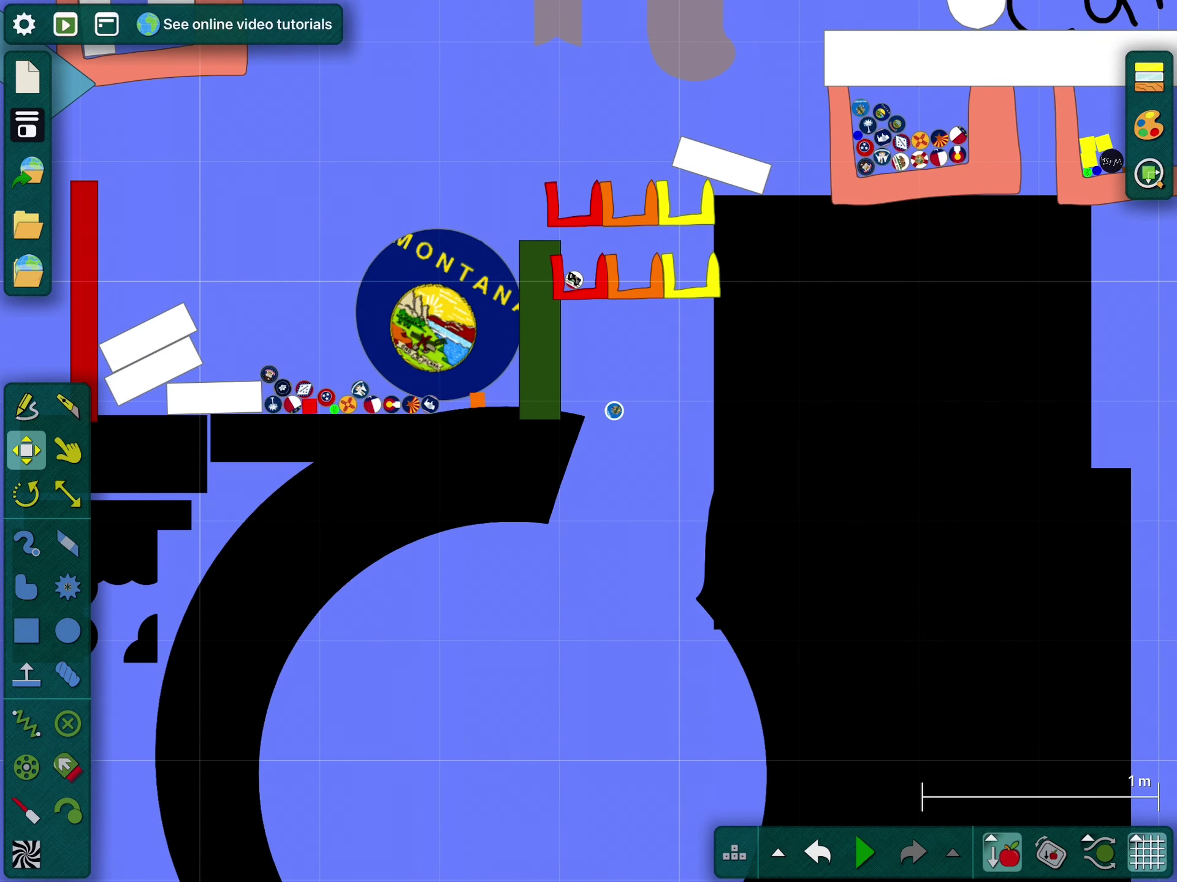
left_click(67, 450)
scroll(589, 442, "down", 2)
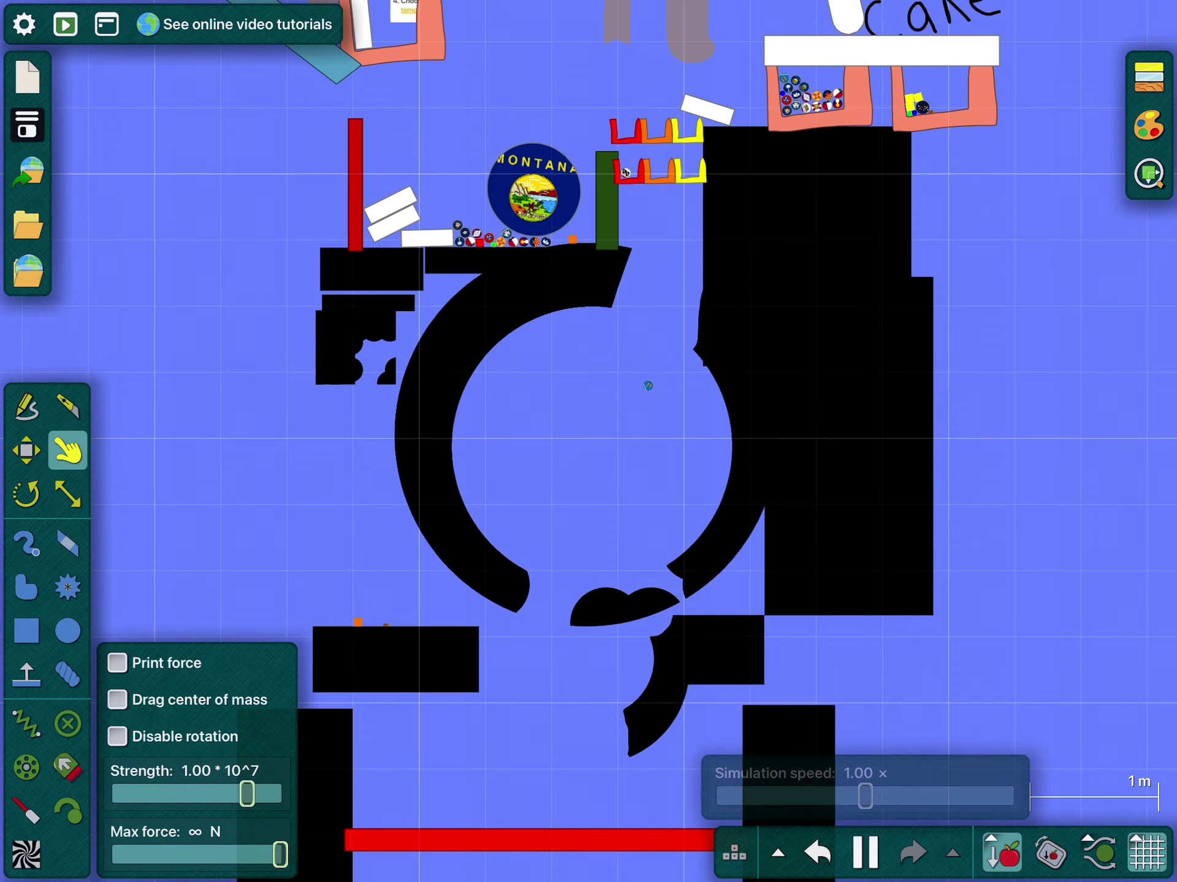
Loosen the left and right ring arcs, then play so the ring shatters
right_click(606, 275)
left_click(714, 818)
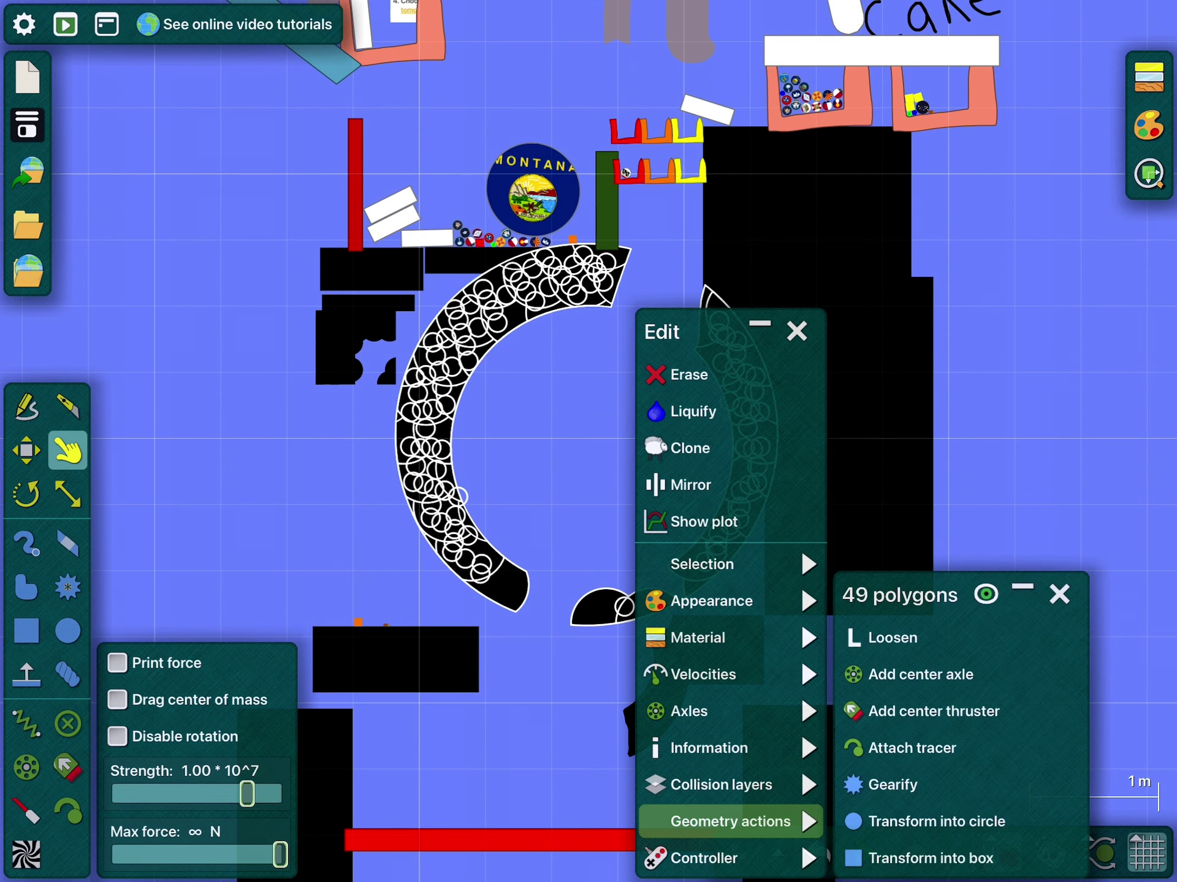
right_click(713, 317)
left_click(1073, 557)
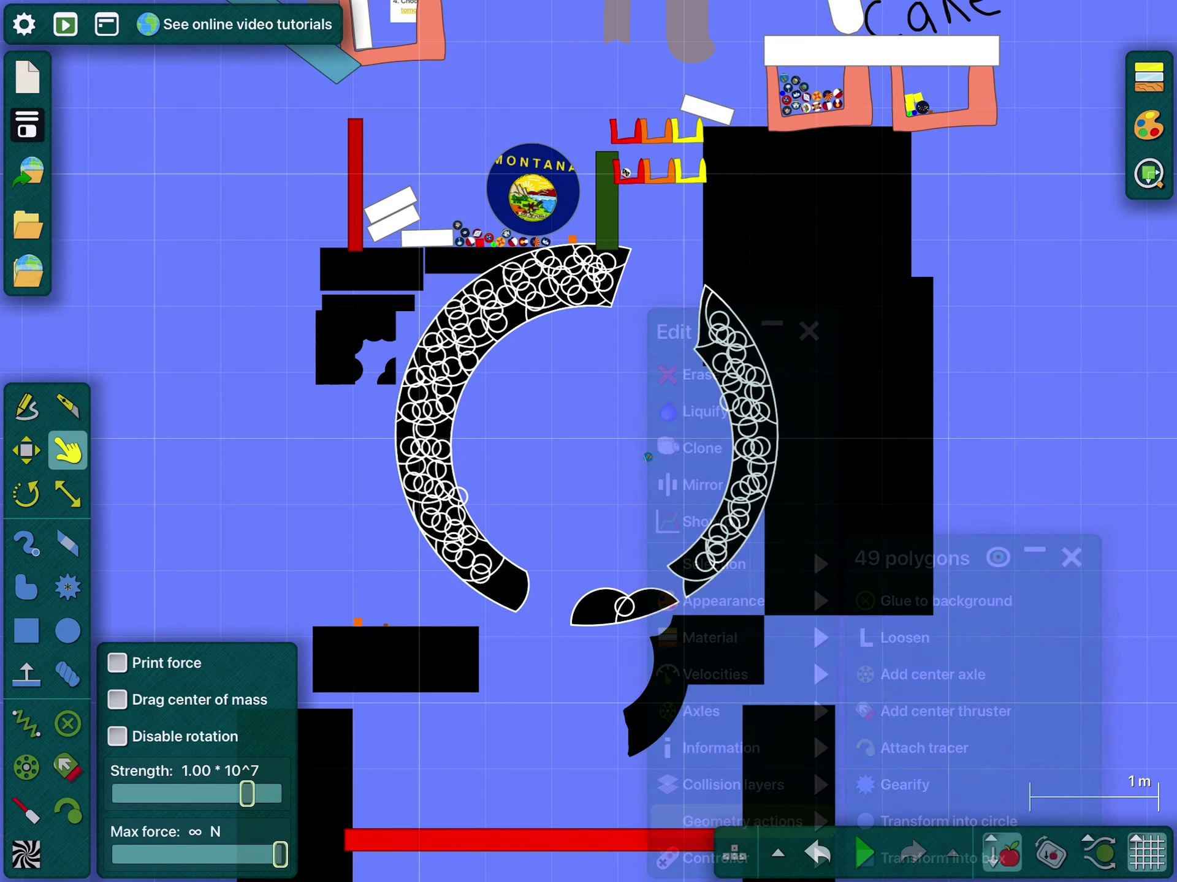
right_click(726, 318)
left_click(588, 441)
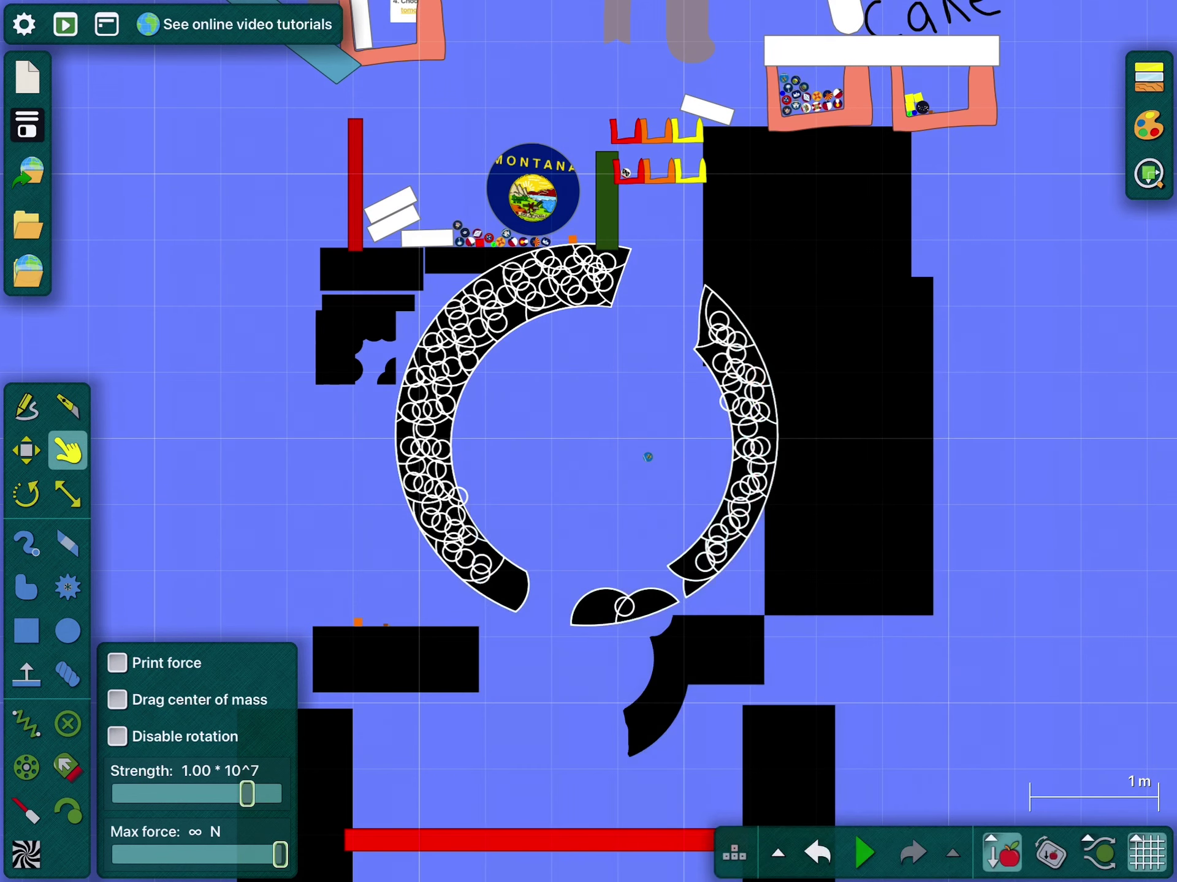
right_click(727, 318)
left_click(818, 800)
left_click(589, 442)
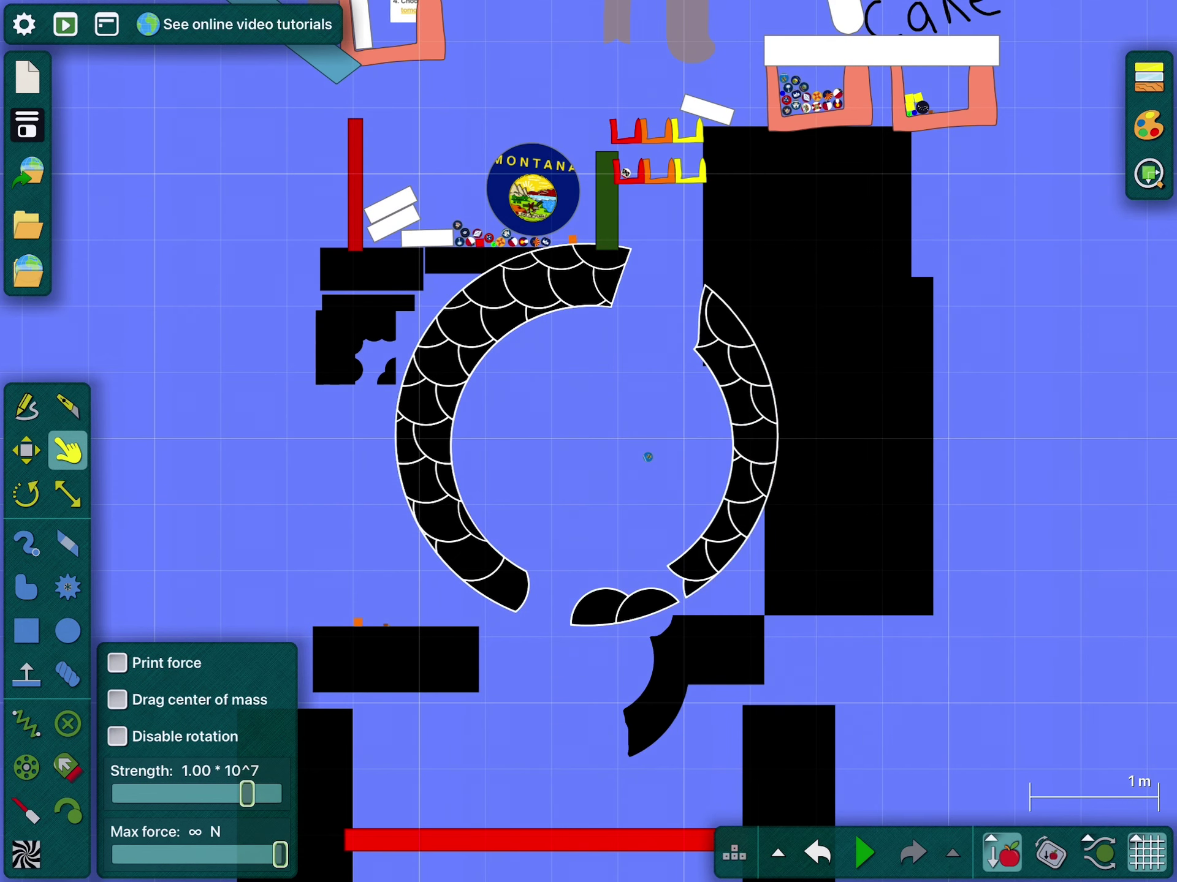
key("space")
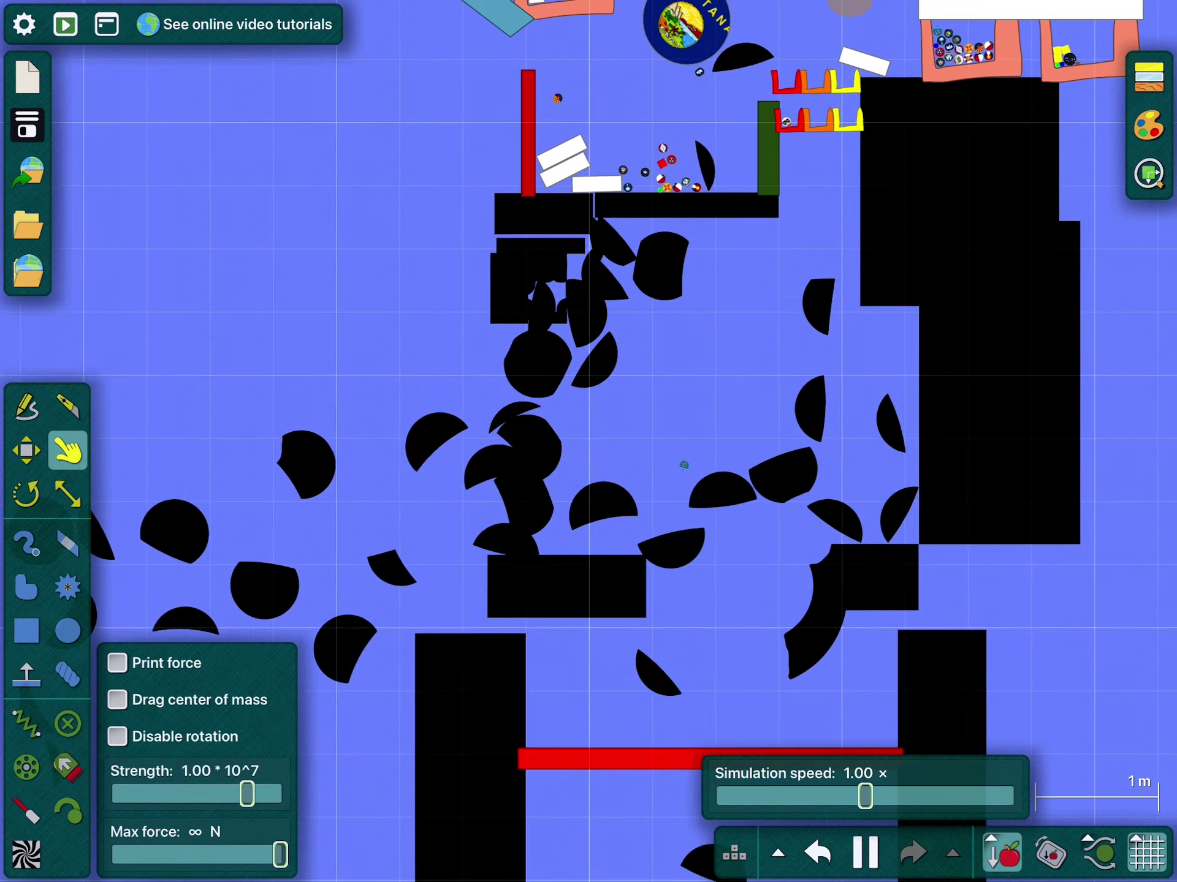
scroll(699, 502, "down", 3)
scroll(761, 450, "up", 5)
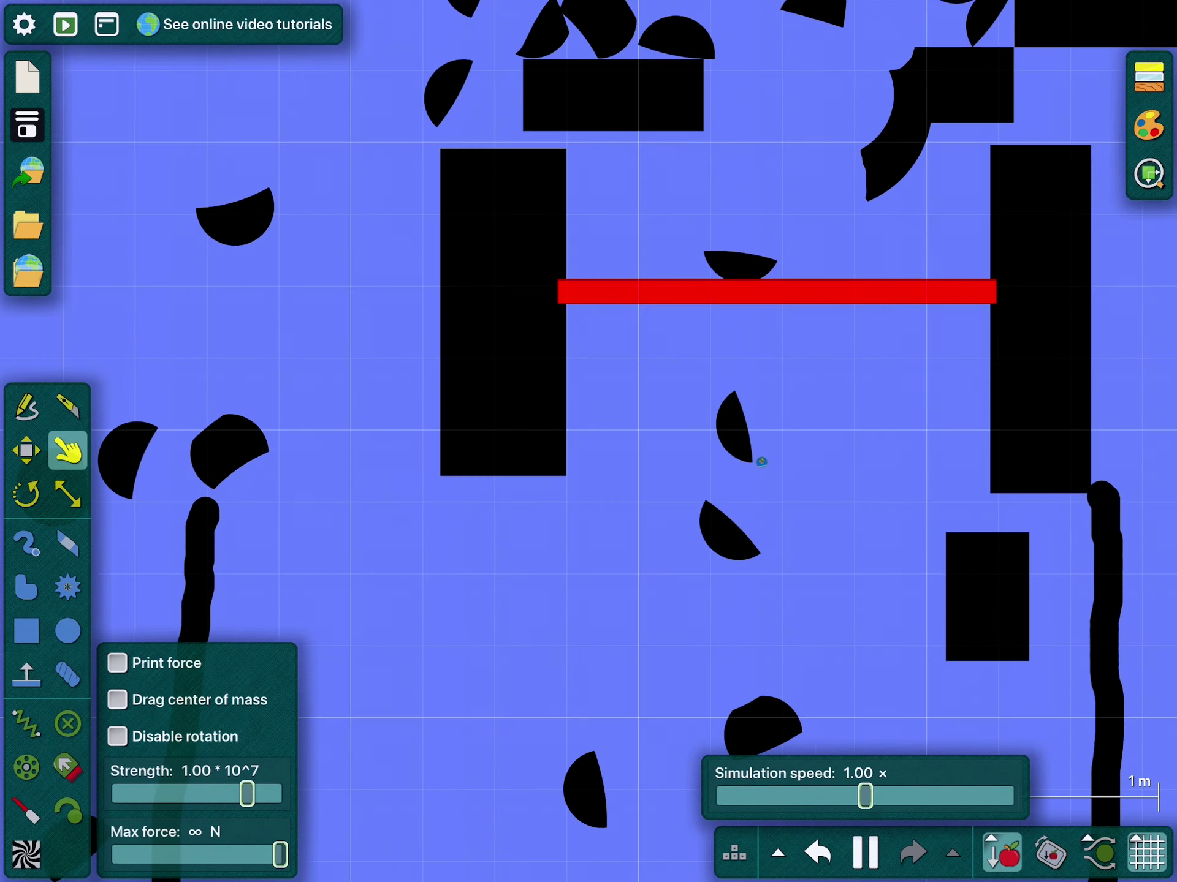
Pause on the Oklahoma ball and switch its Appearance from Protractor to Velocity
key("space")
scroll(896, 194, "up", 5)
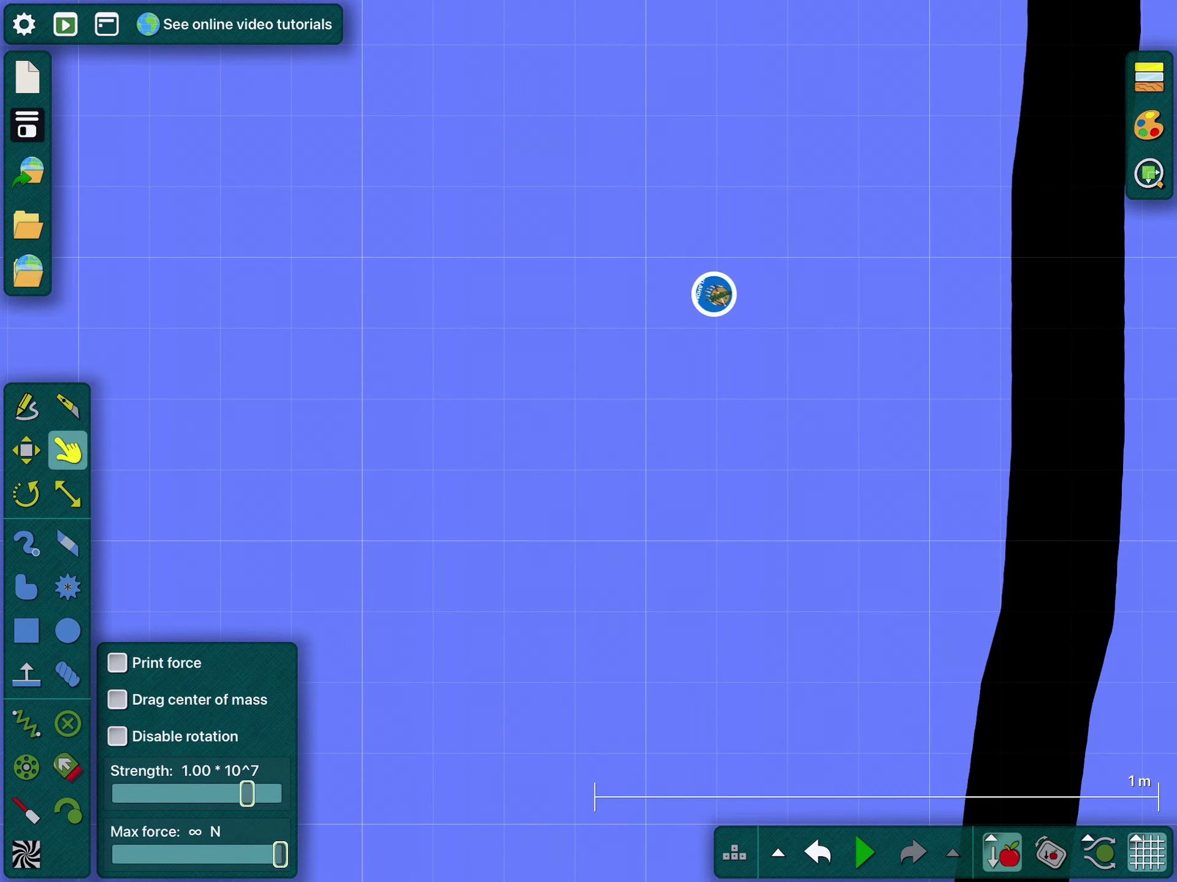
left_click(1147, 127)
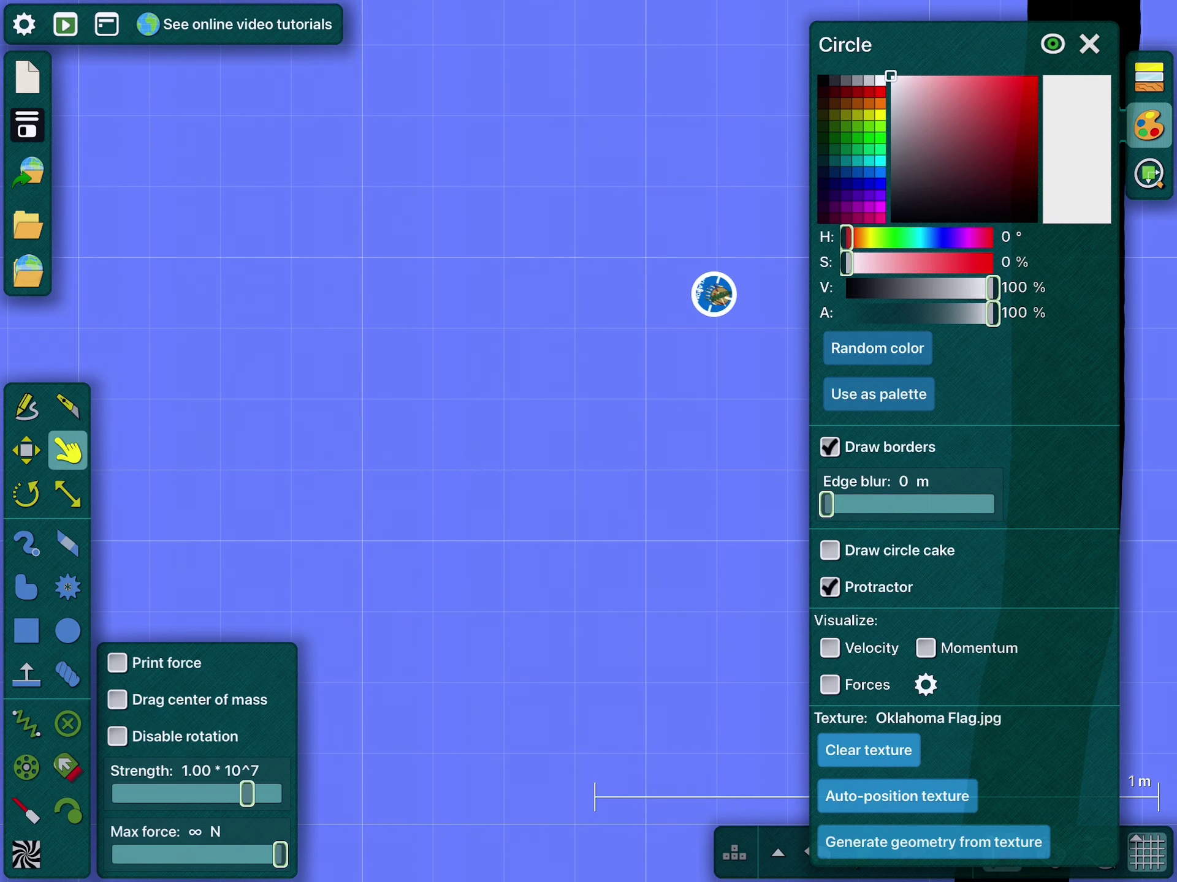
left_click_drag(966, 551, 1018, 435)
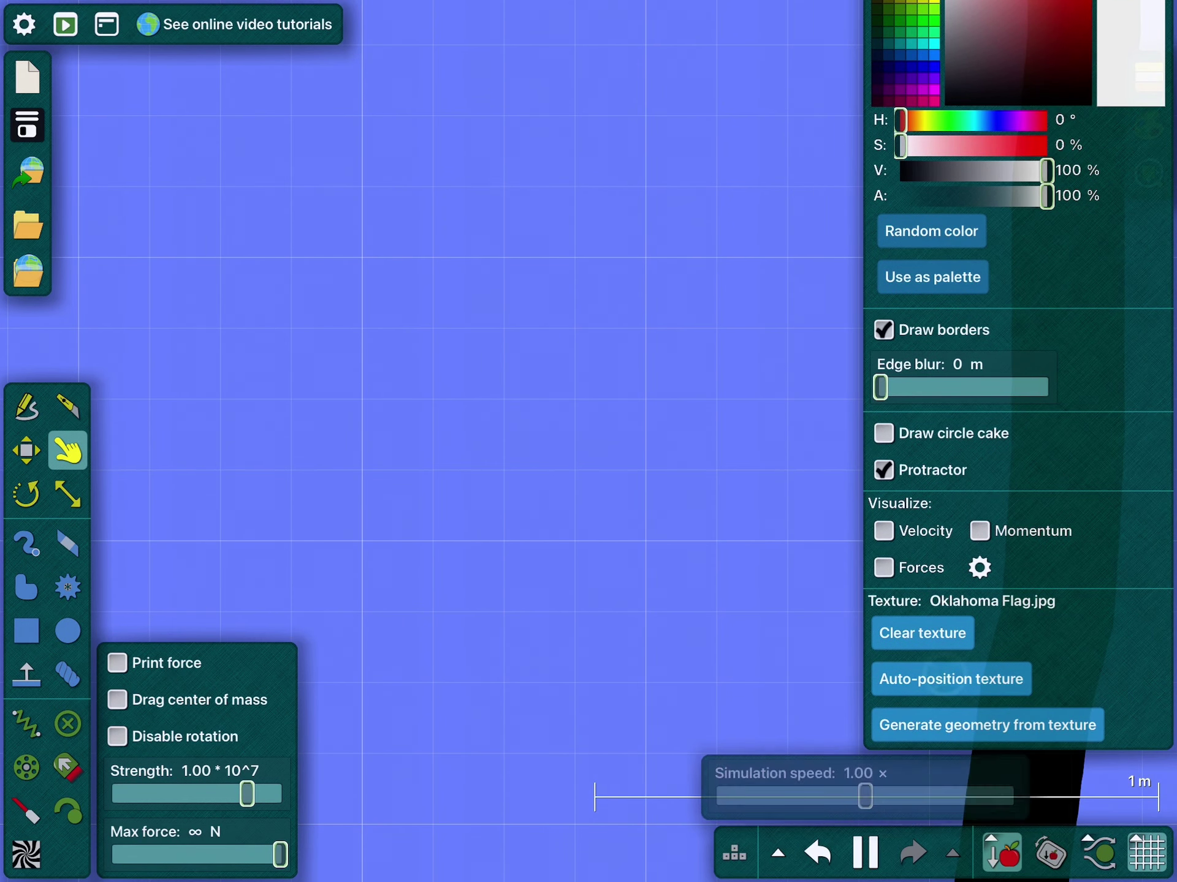
scroll(311, 552, "down", 5)
scroll(432, 441, "down", 2)
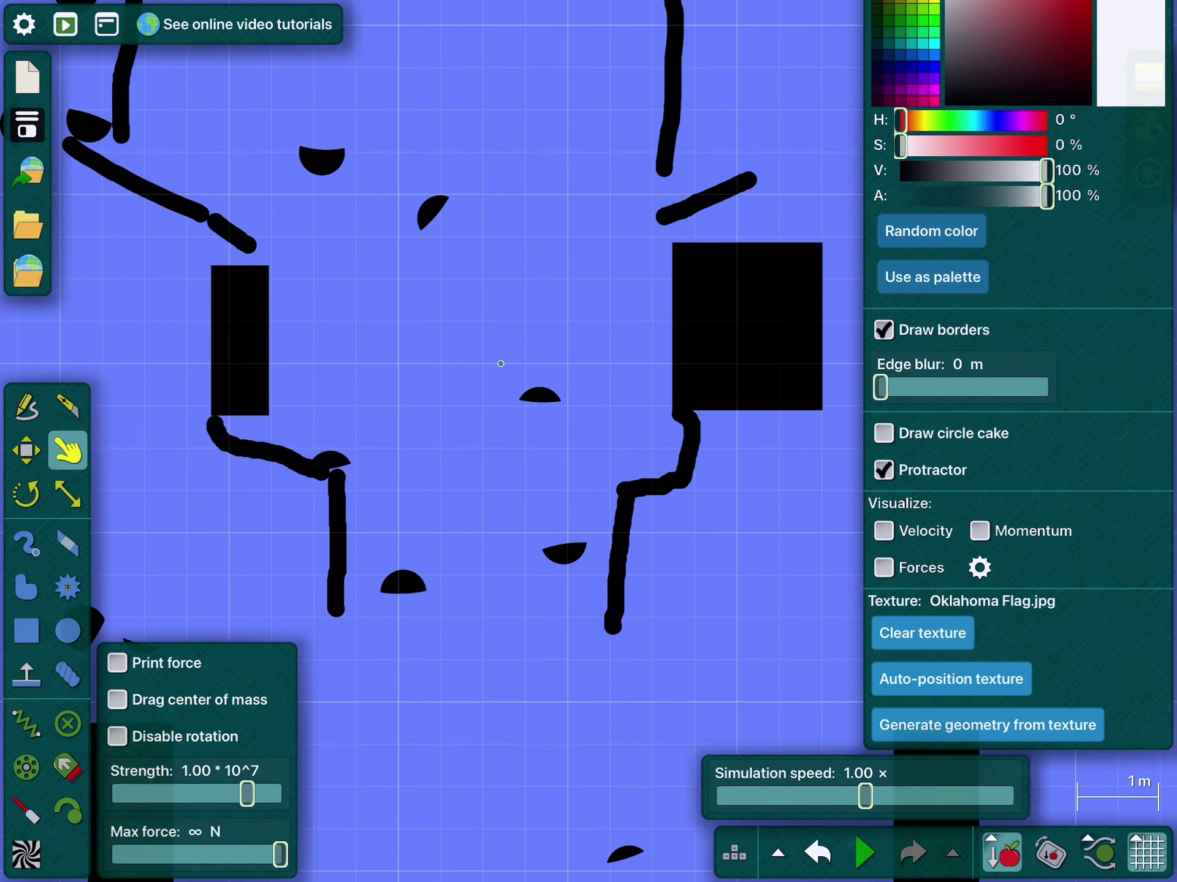
scroll(433, 441, "down", 3)
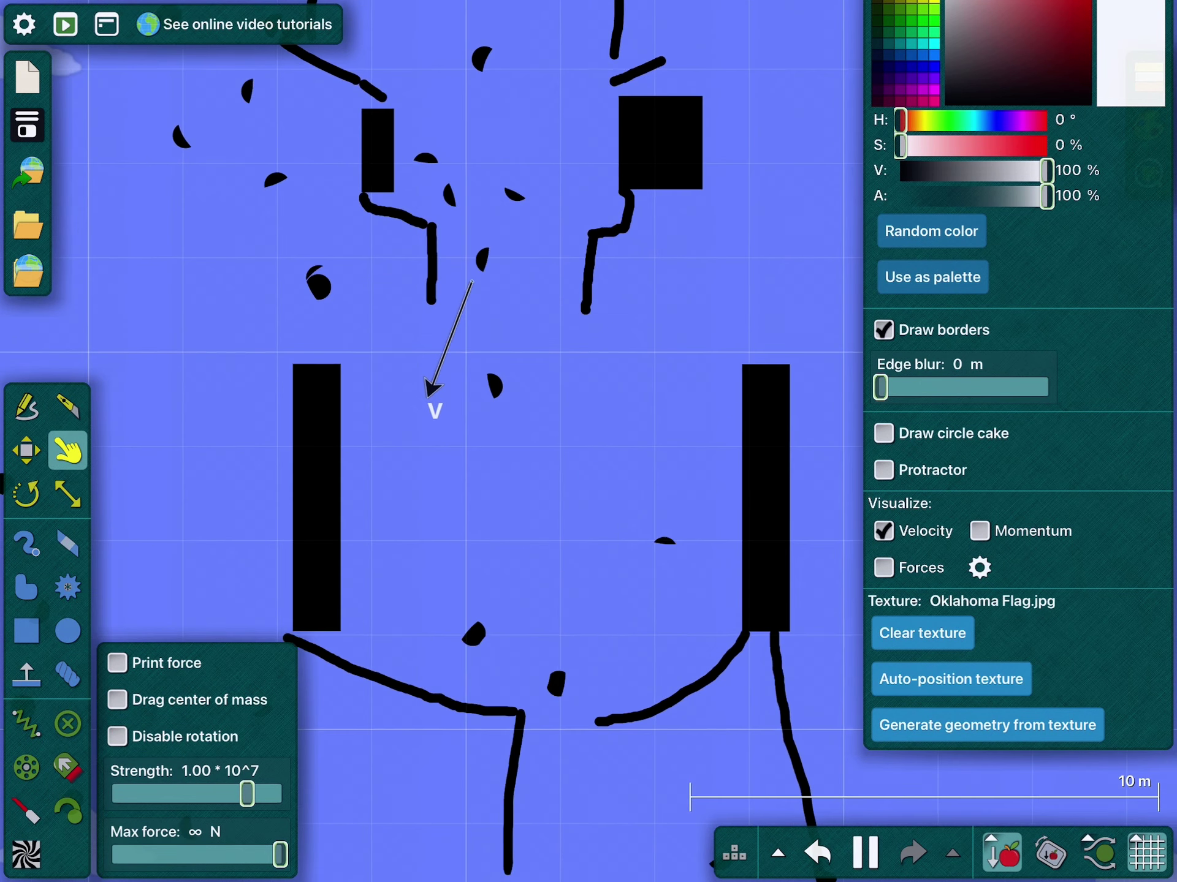
left_click_drag(966, 25, 947, 165)
left_click(1103, 176)
Let the race run while the falling pieces drop toward the water chamber
left_click(865, 854)
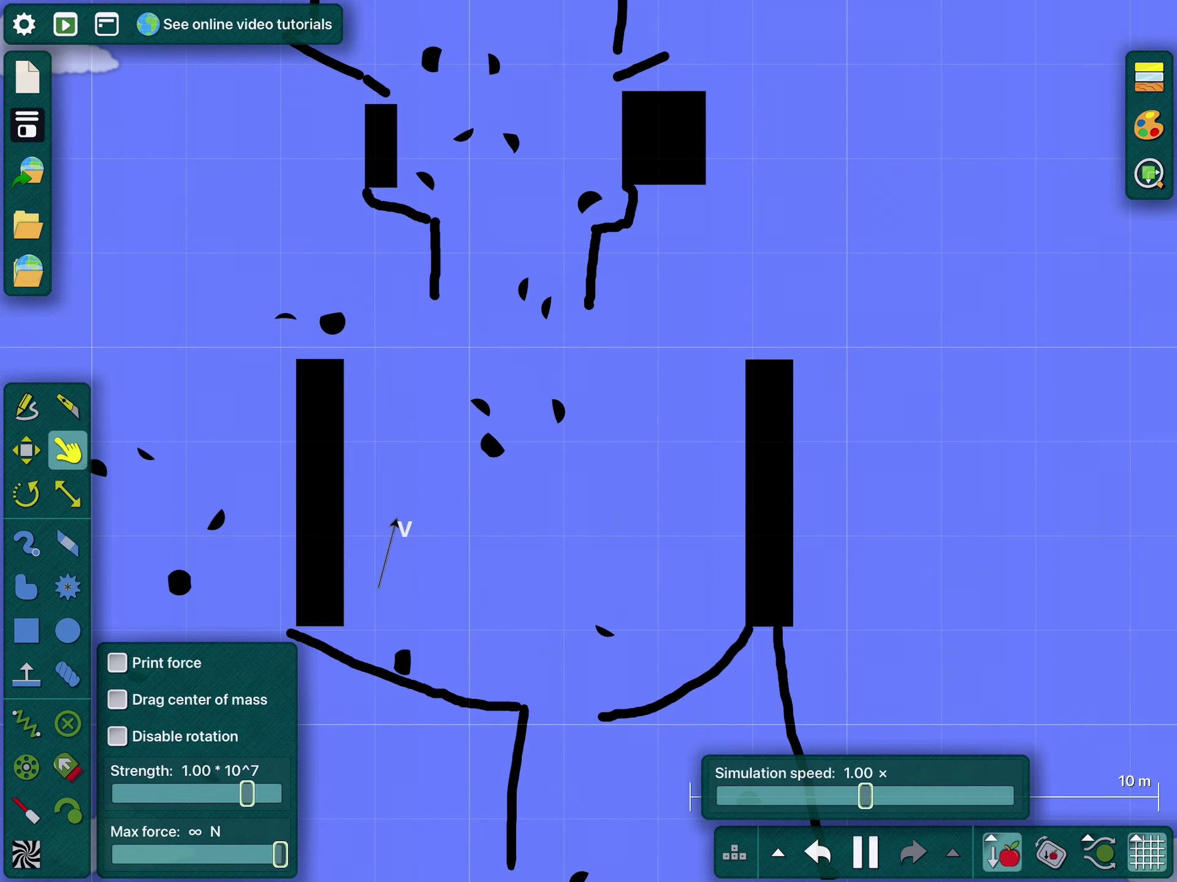
scroll(432, 441, "up", 5)
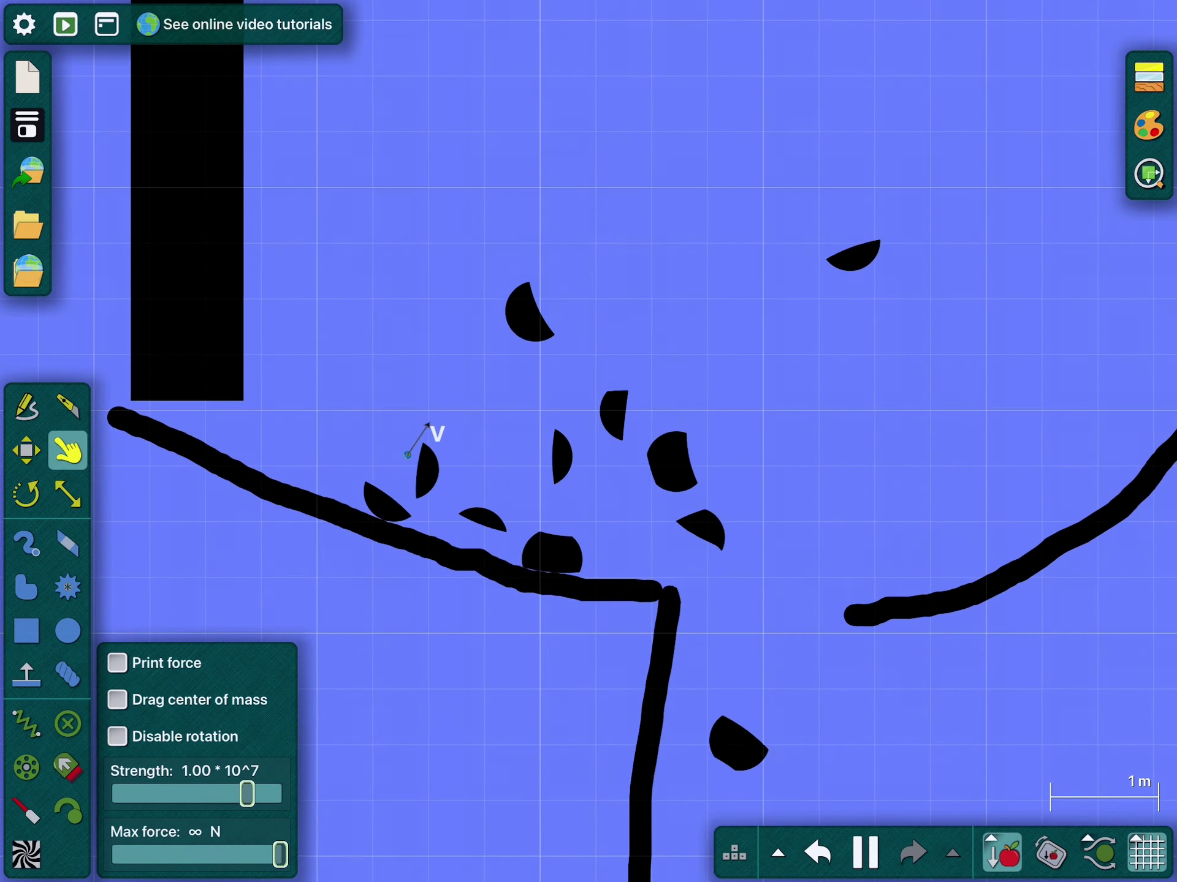
scroll(920, 230, "down", 3)
scroll(814, 384, "up", 2)
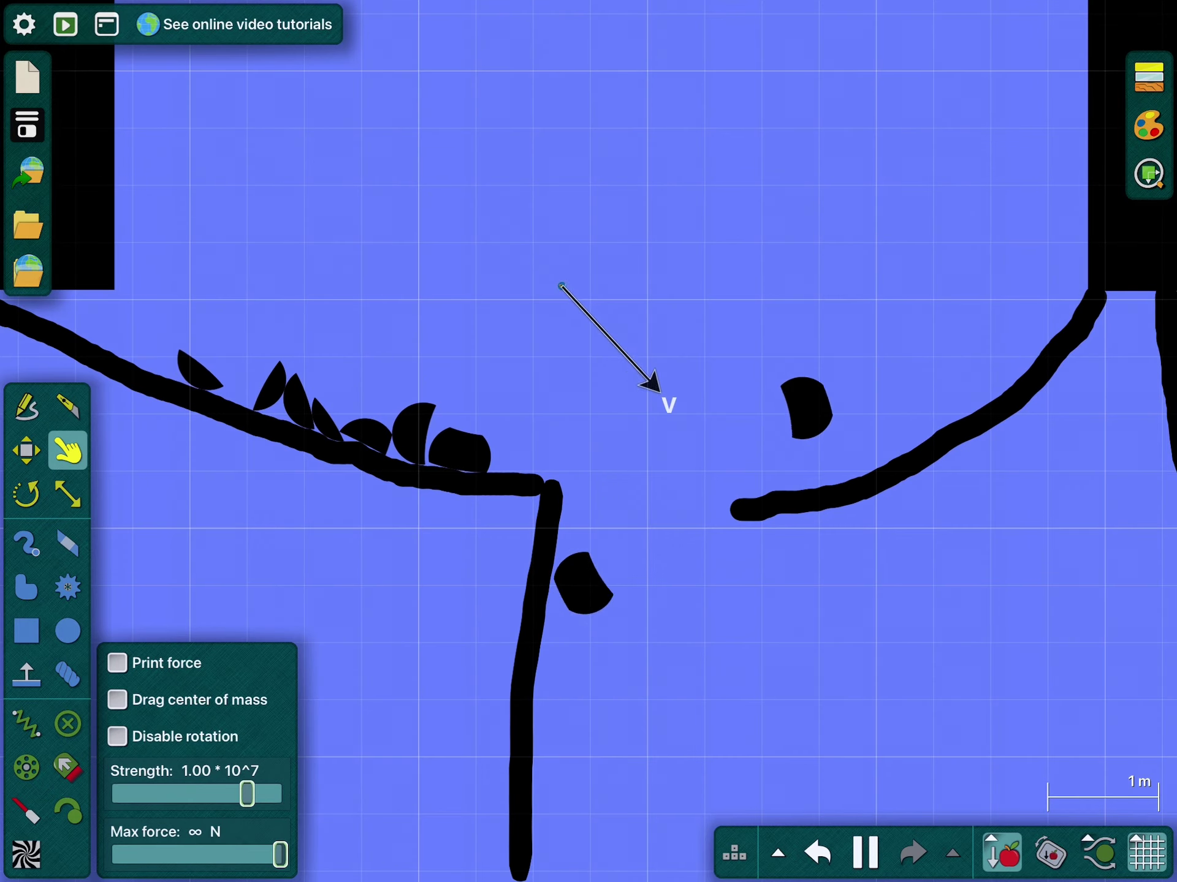
scroll(588, 442, "down", 2)
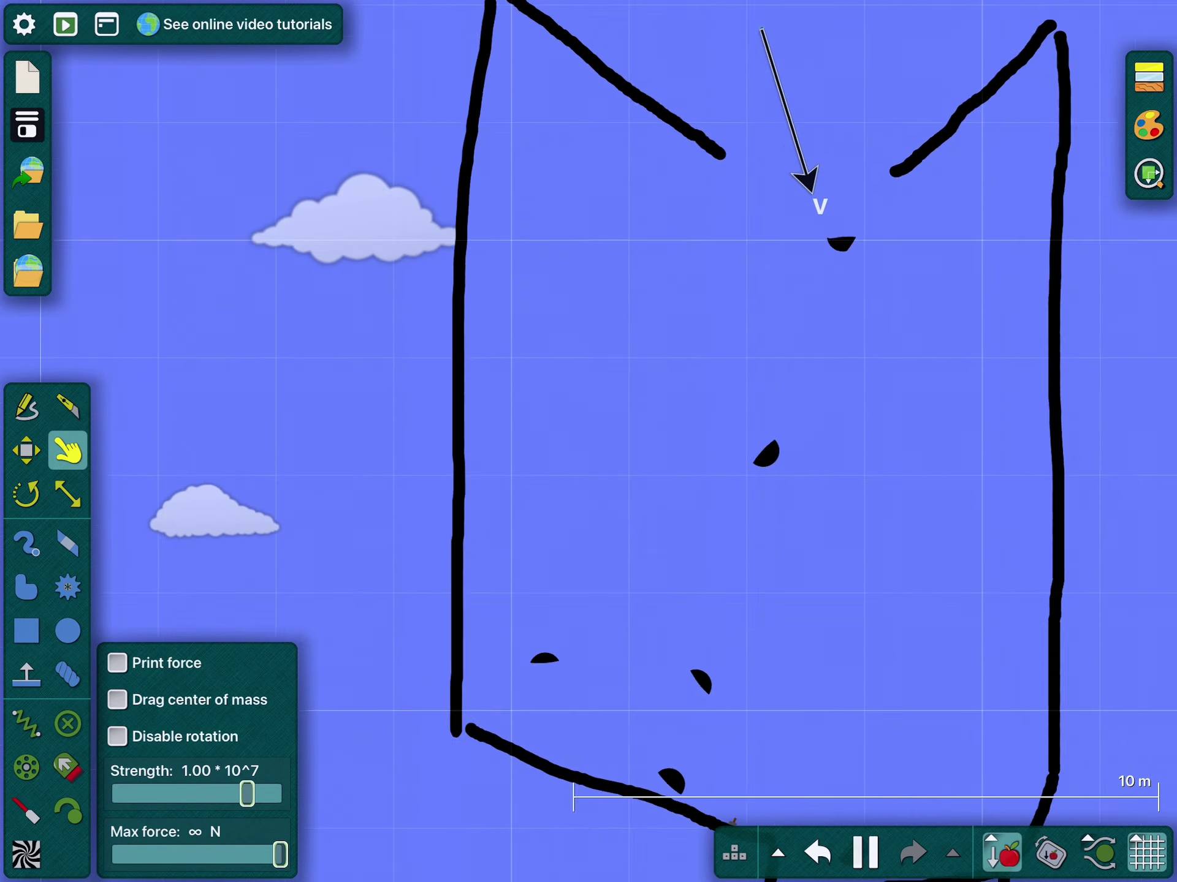
scroll(588, 442, "up", 2)
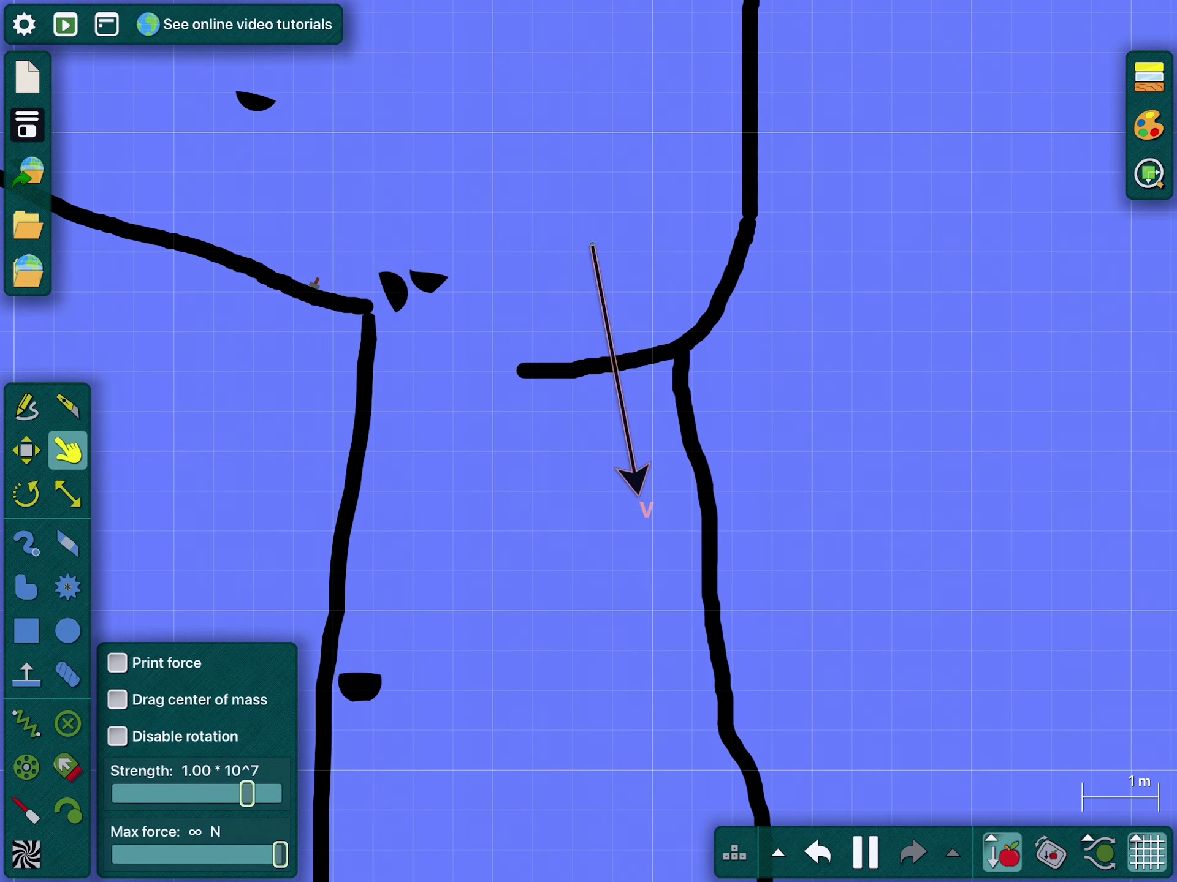
scroll(588, 442, "down", 3)
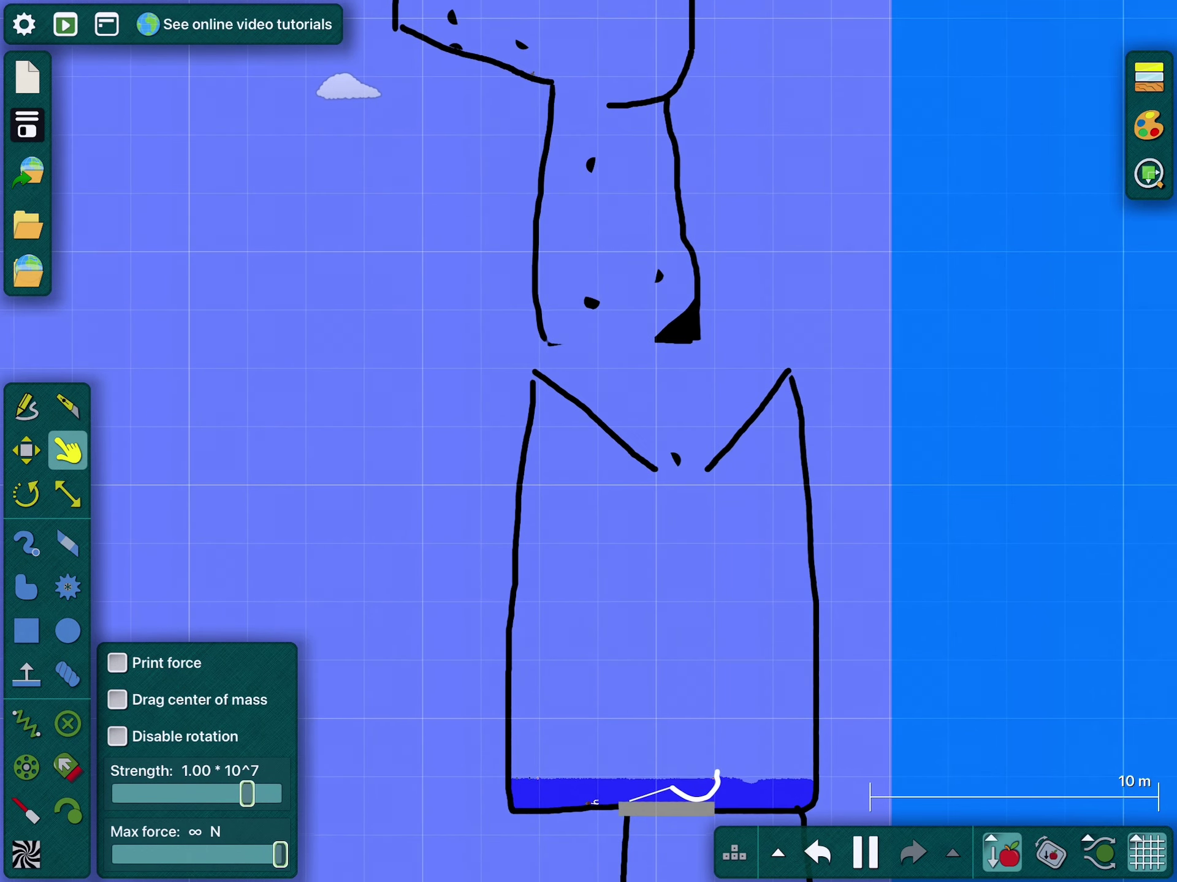
scroll(588, 441, "up", 8)
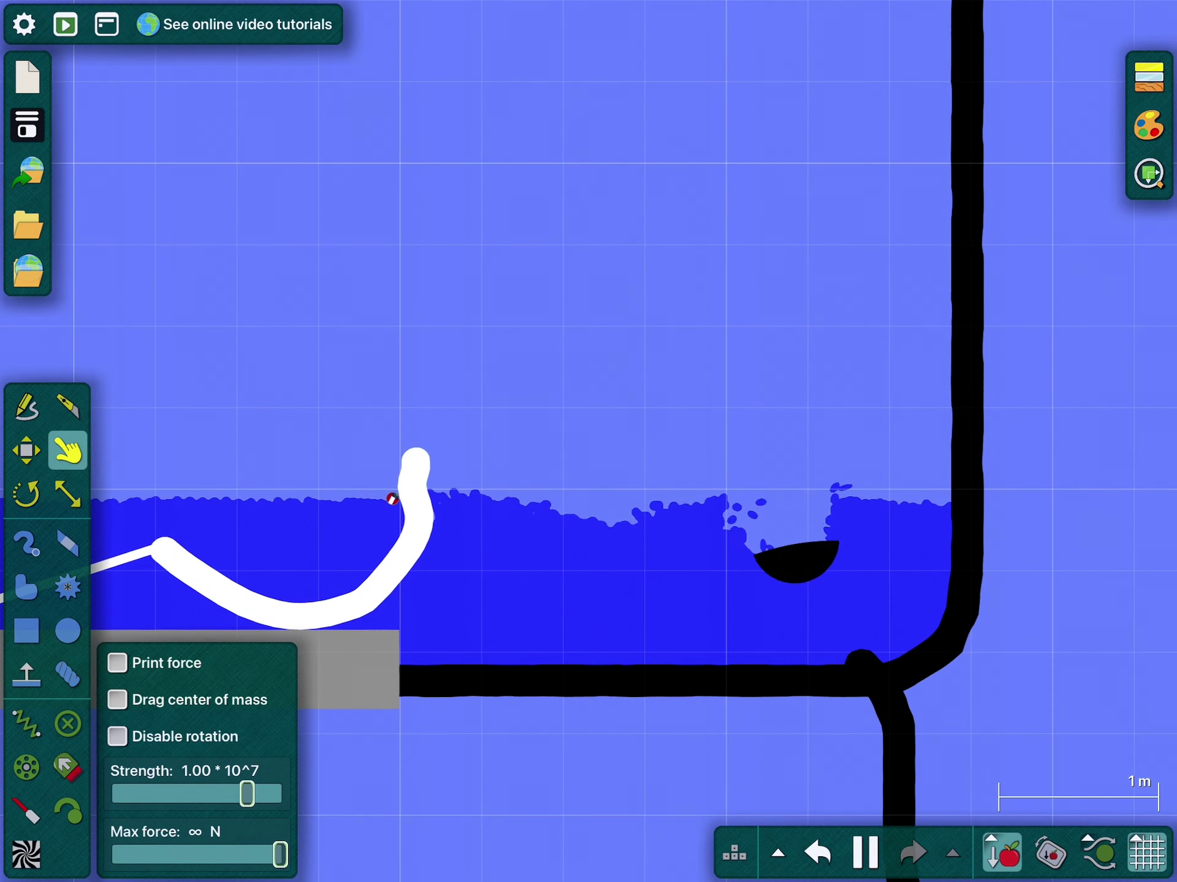
scroll(588, 441, "down", 3)
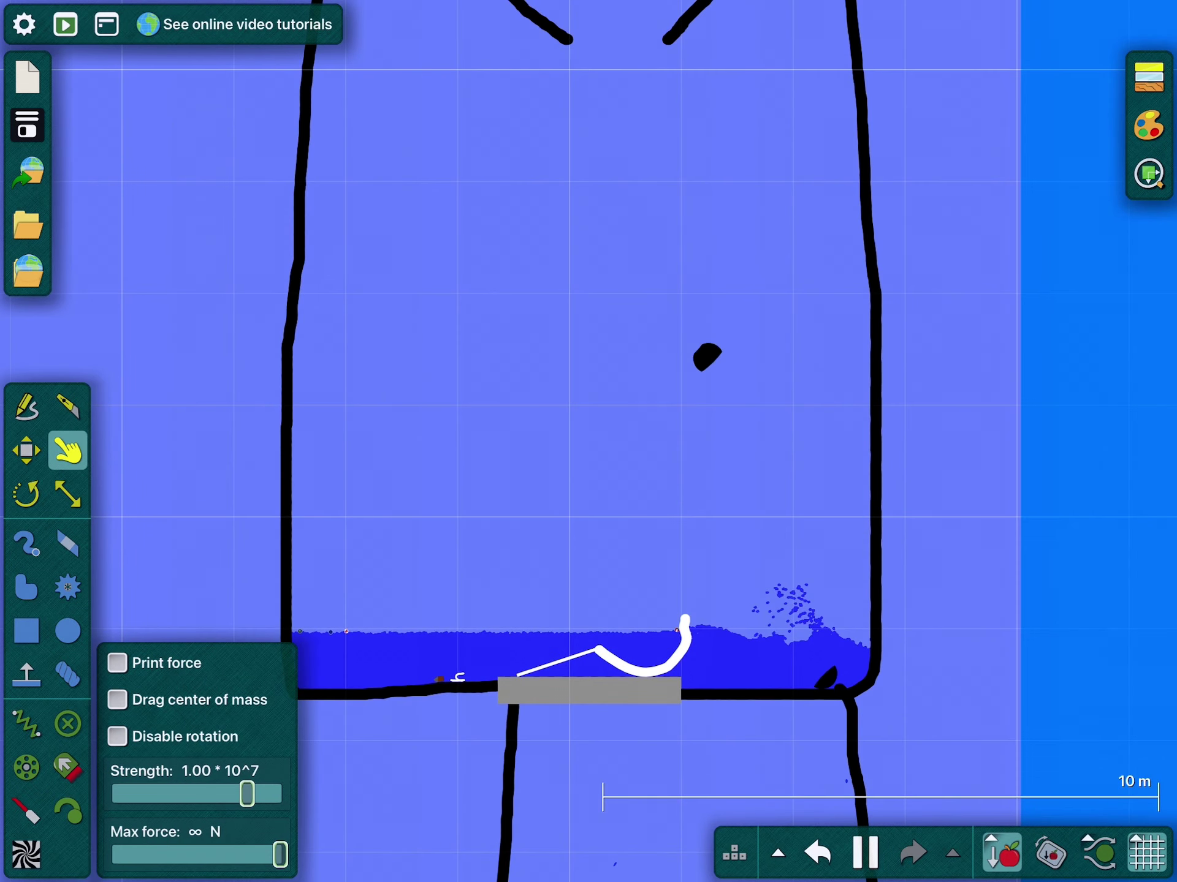
scroll(589, 441, "up", 3)
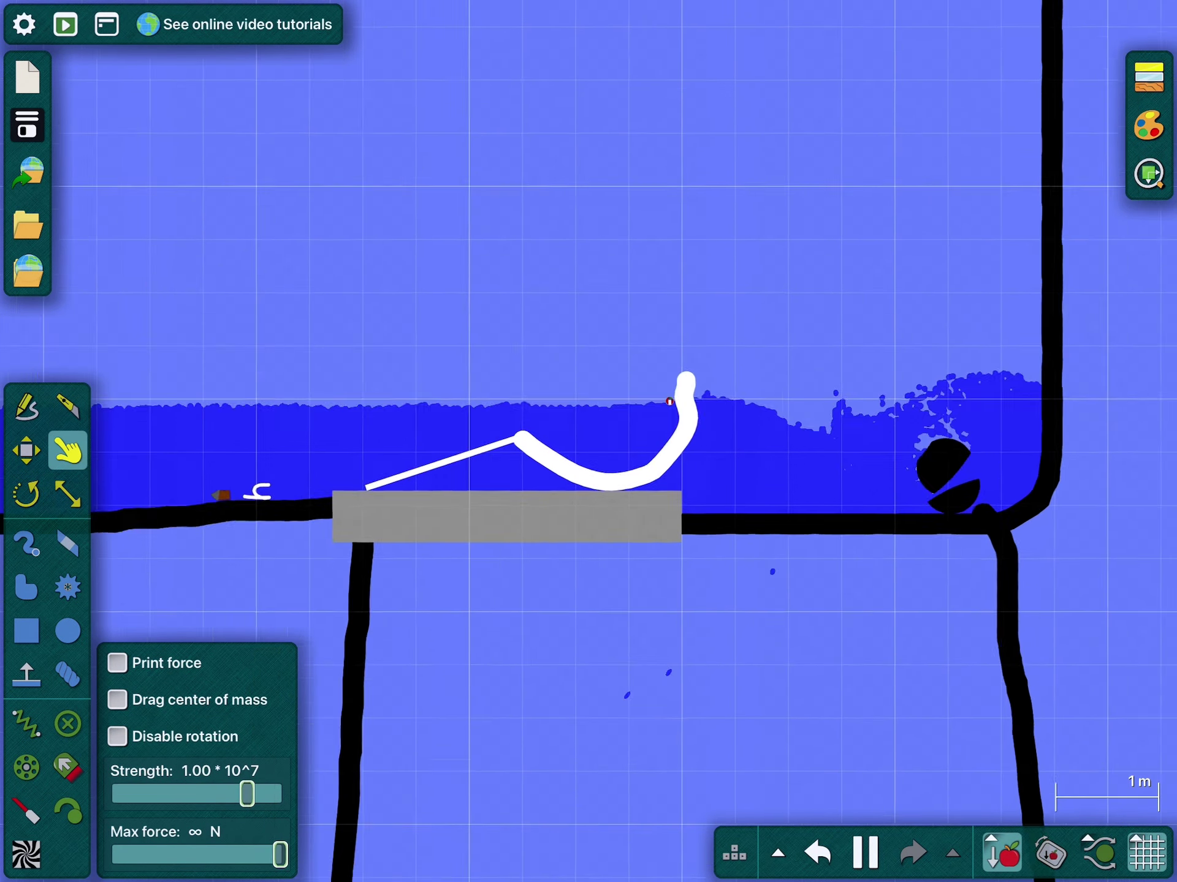
scroll(588, 441, "down", 3)
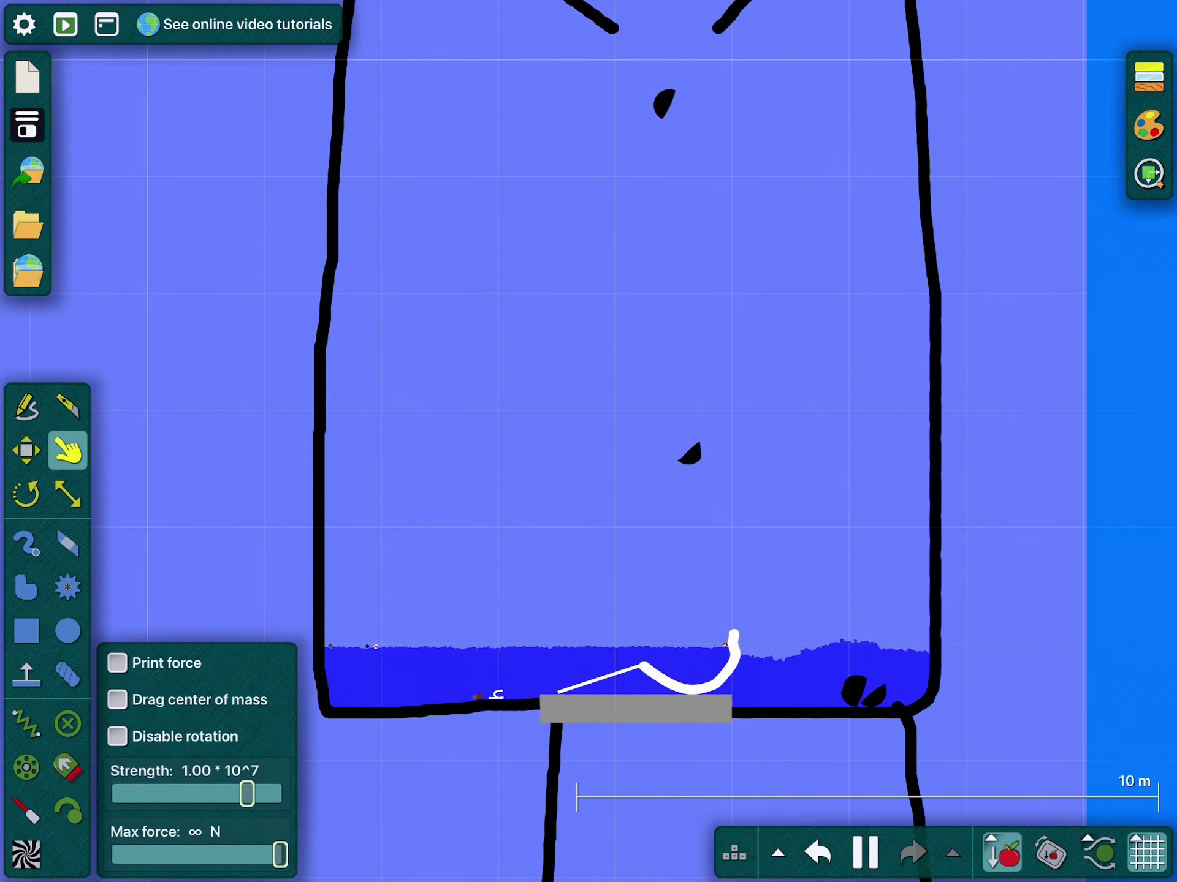
scroll(588, 442, "up", 4)
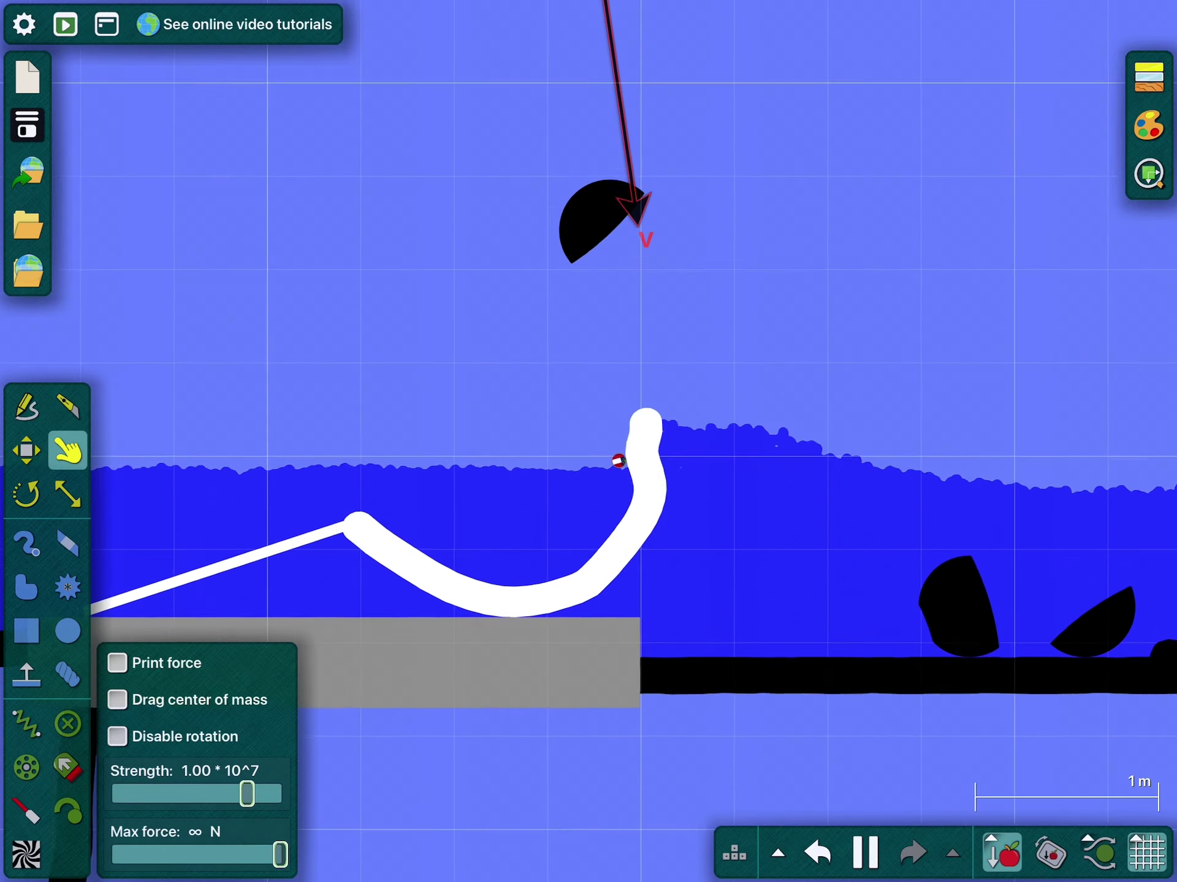
scroll(588, 441, "up", 3)
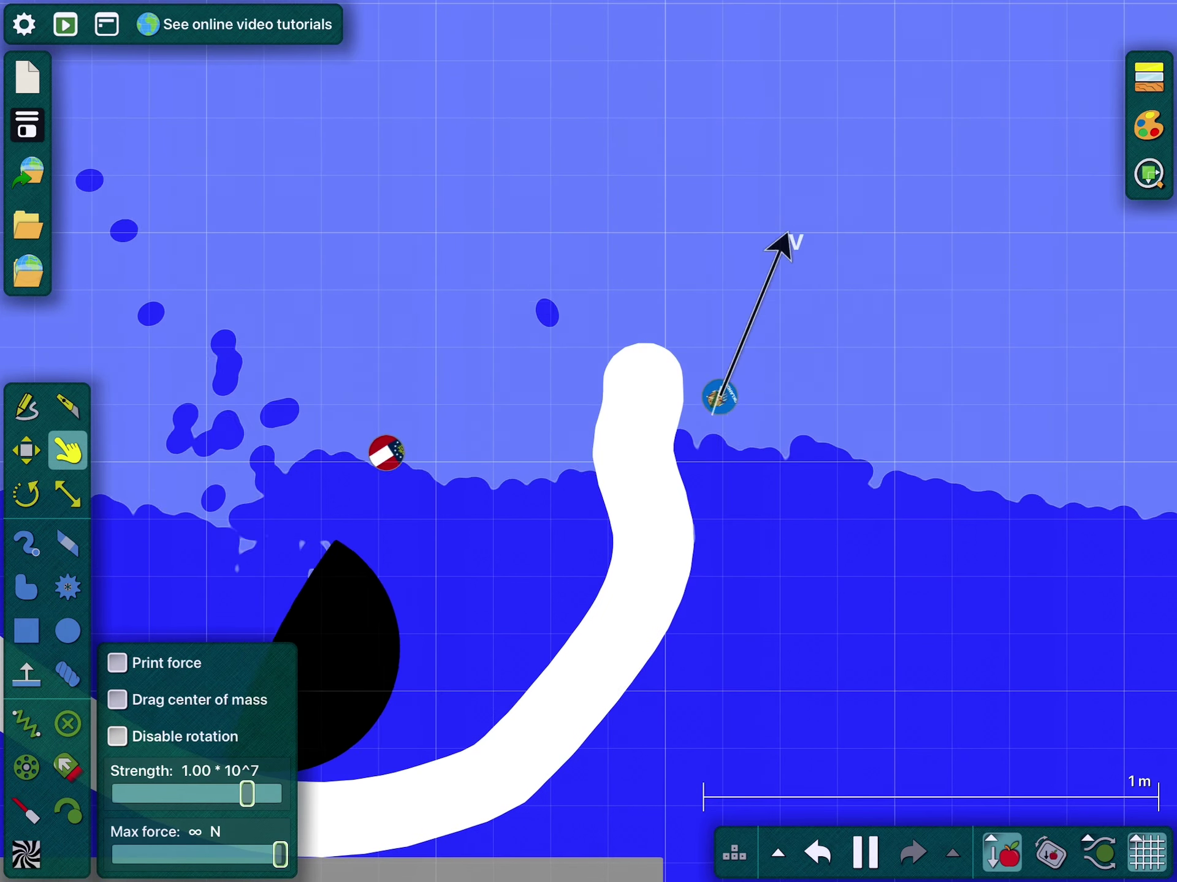
scroll(588, 441, "up", 3)
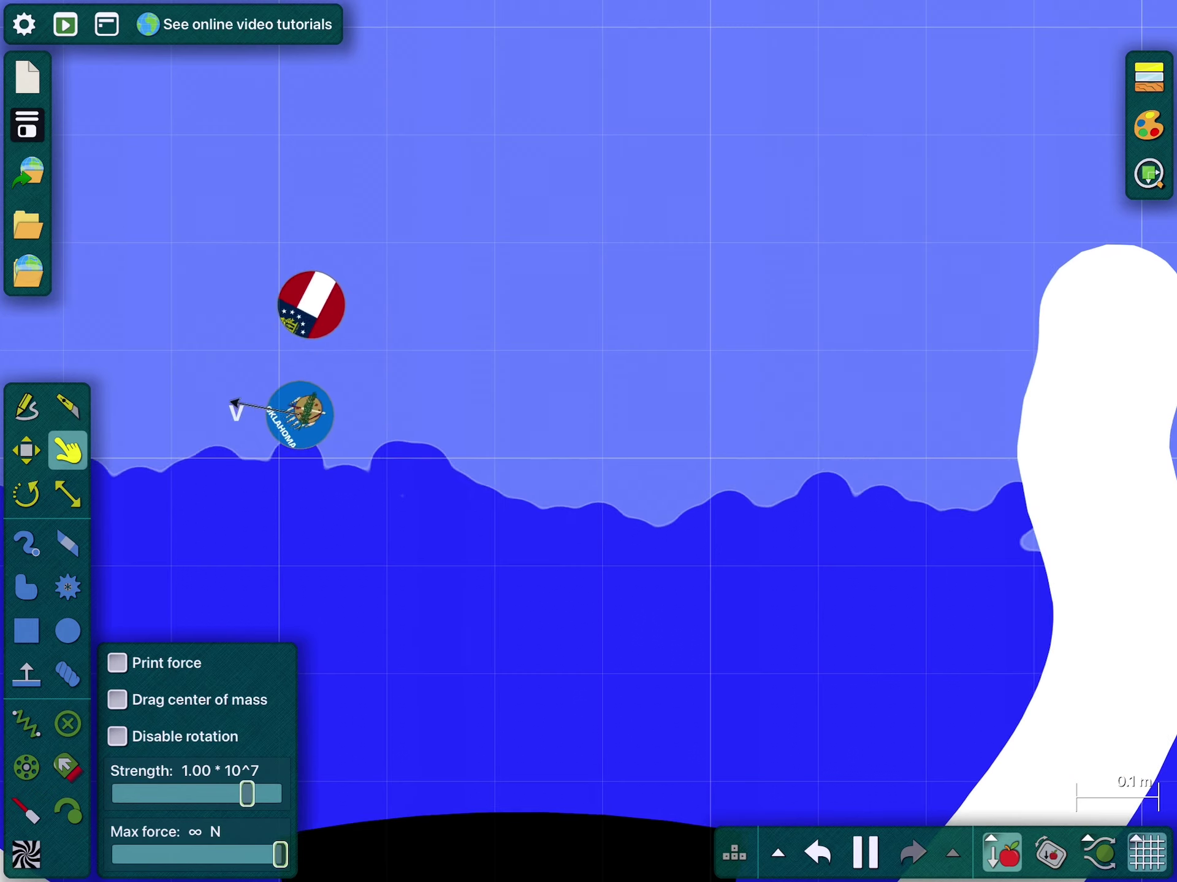
scroll(588, 441, "down", 3)
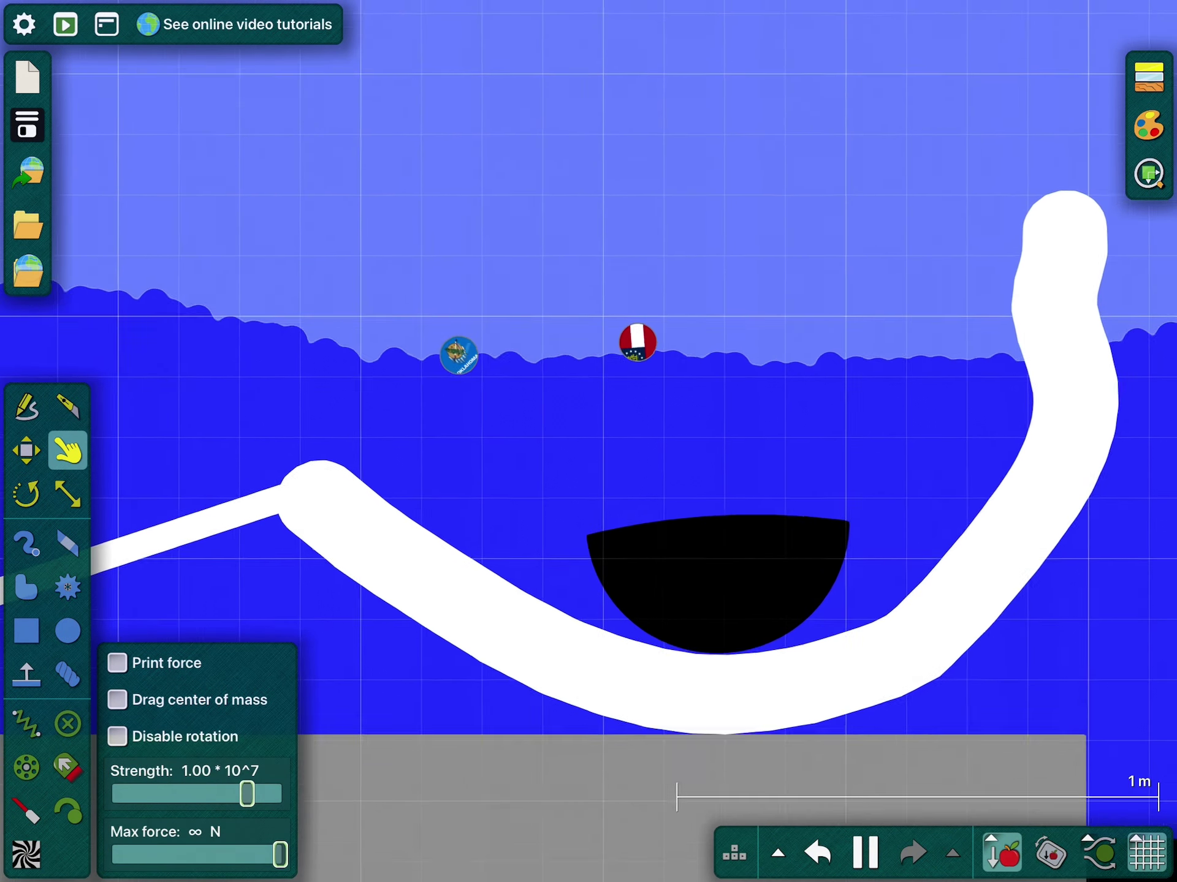
scroll(589, 441, "down", 5)
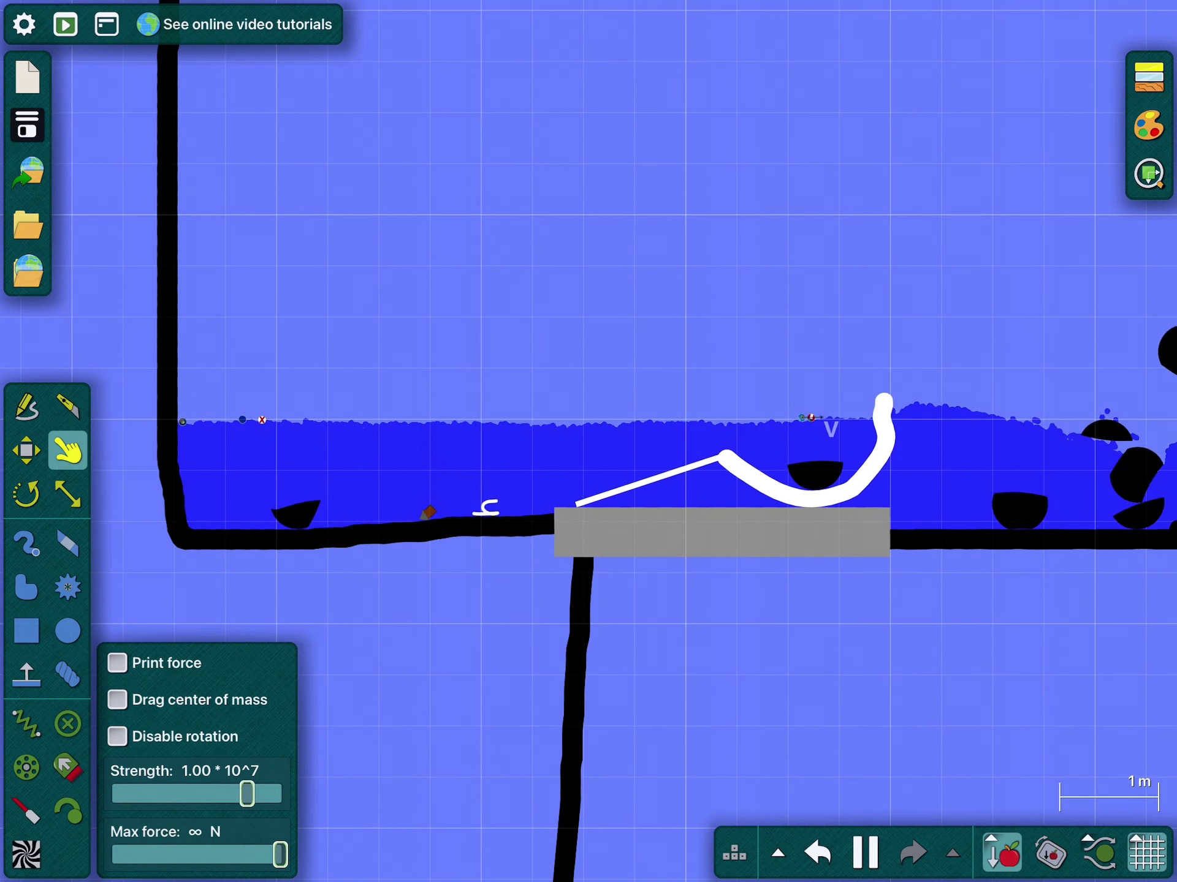
scroll(588, 442, "down", 5)
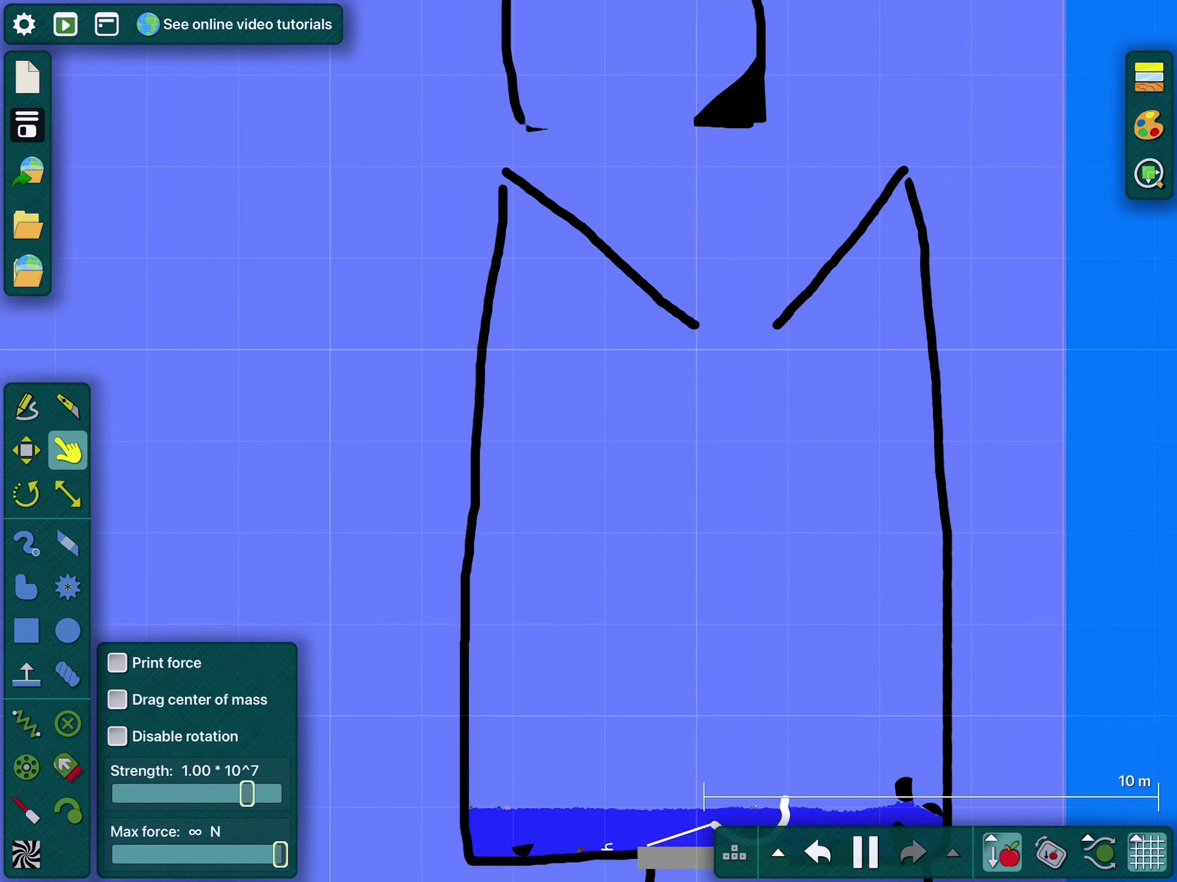
scroll(588, 441, "up", 5)
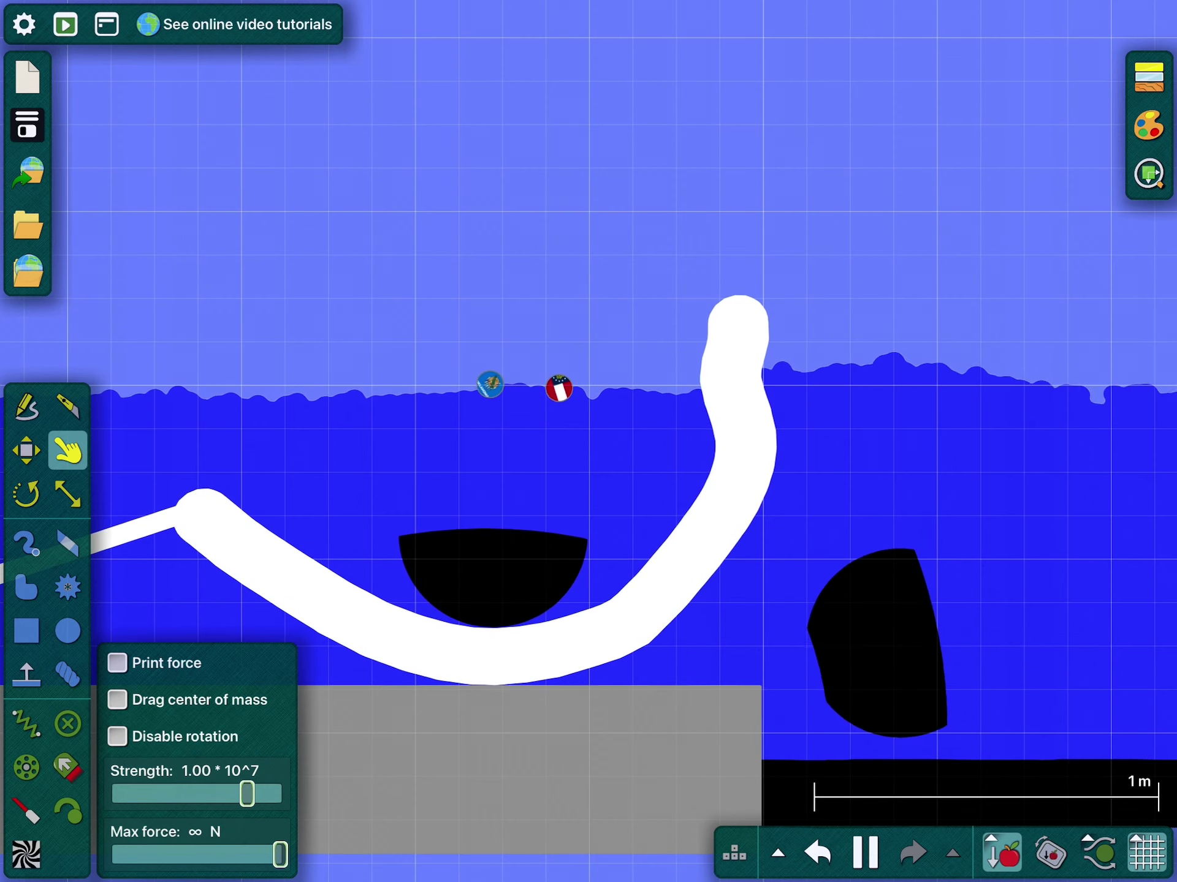
scroll(588, 442, "down", 5)
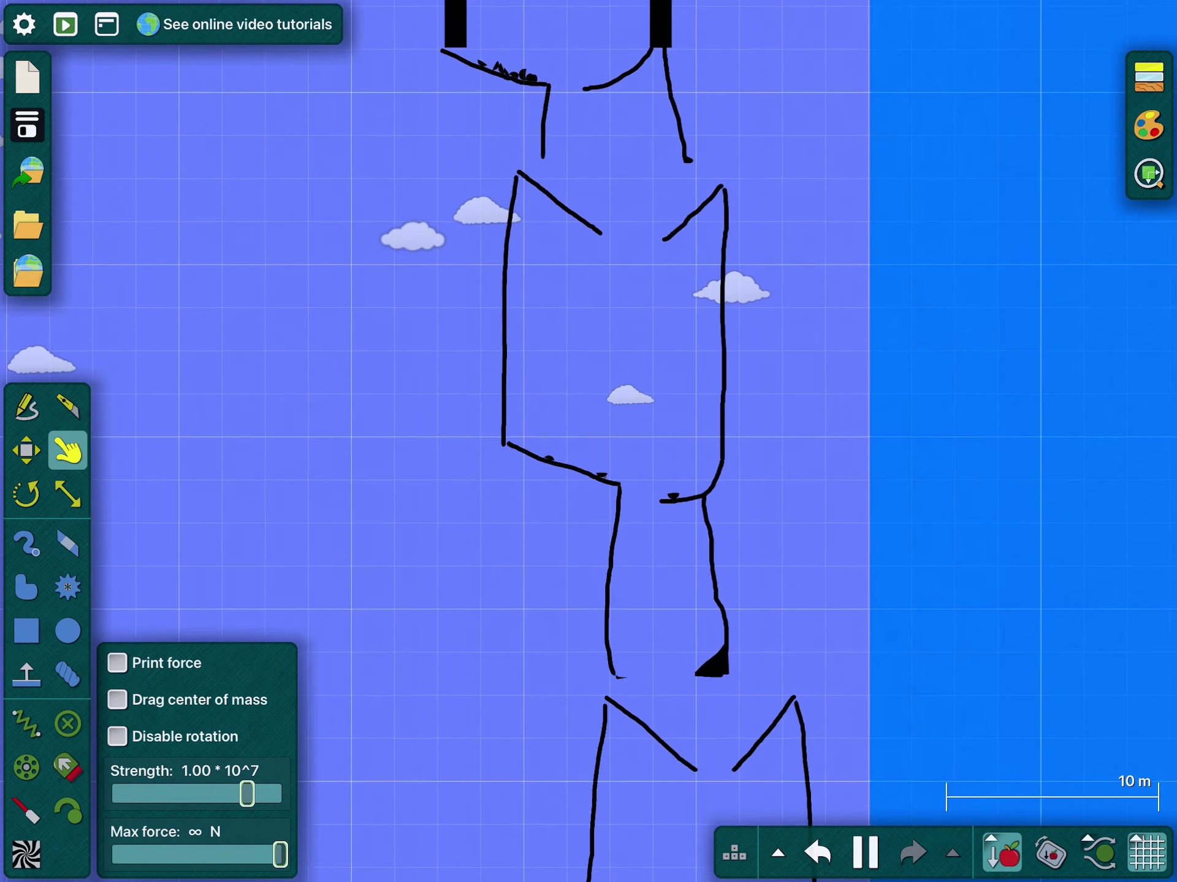
scroll(588, 441, "up", 5)
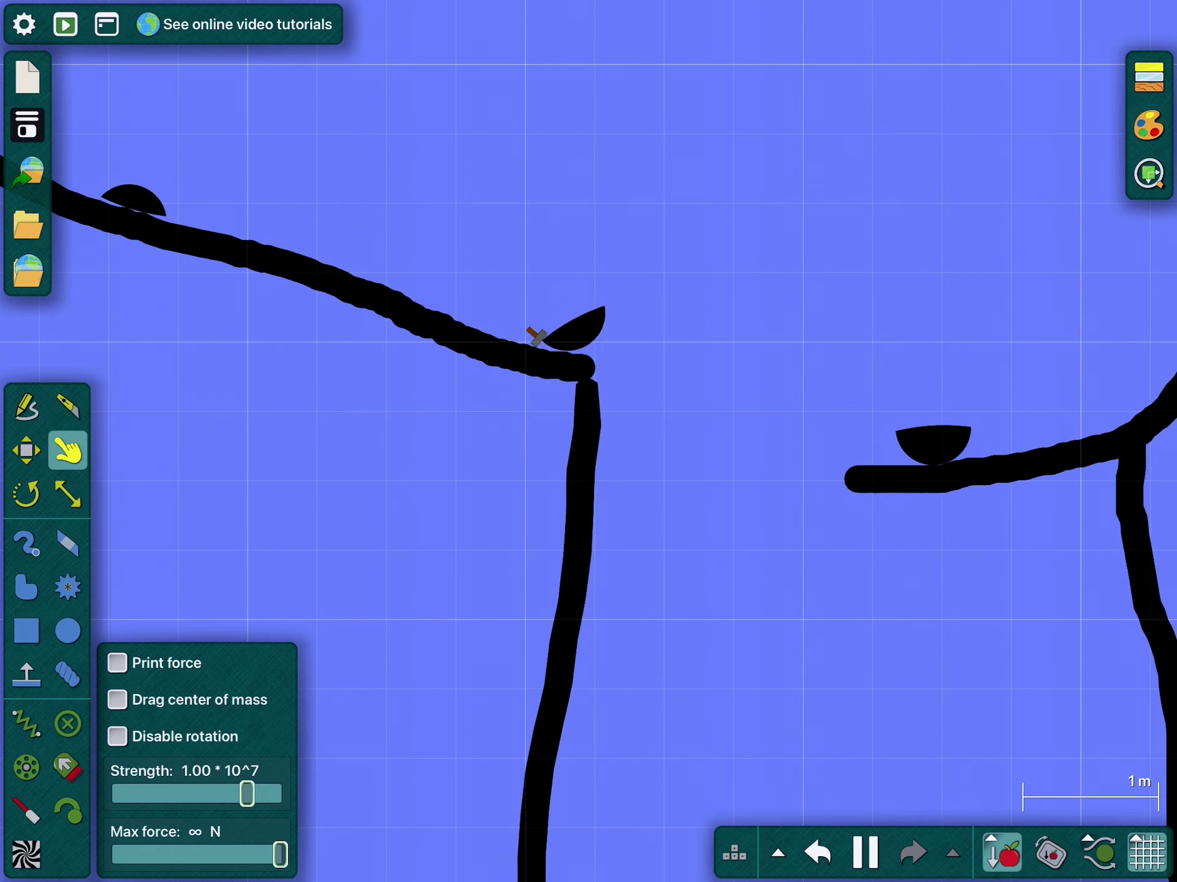
scroll(588, 442, "down", 5)
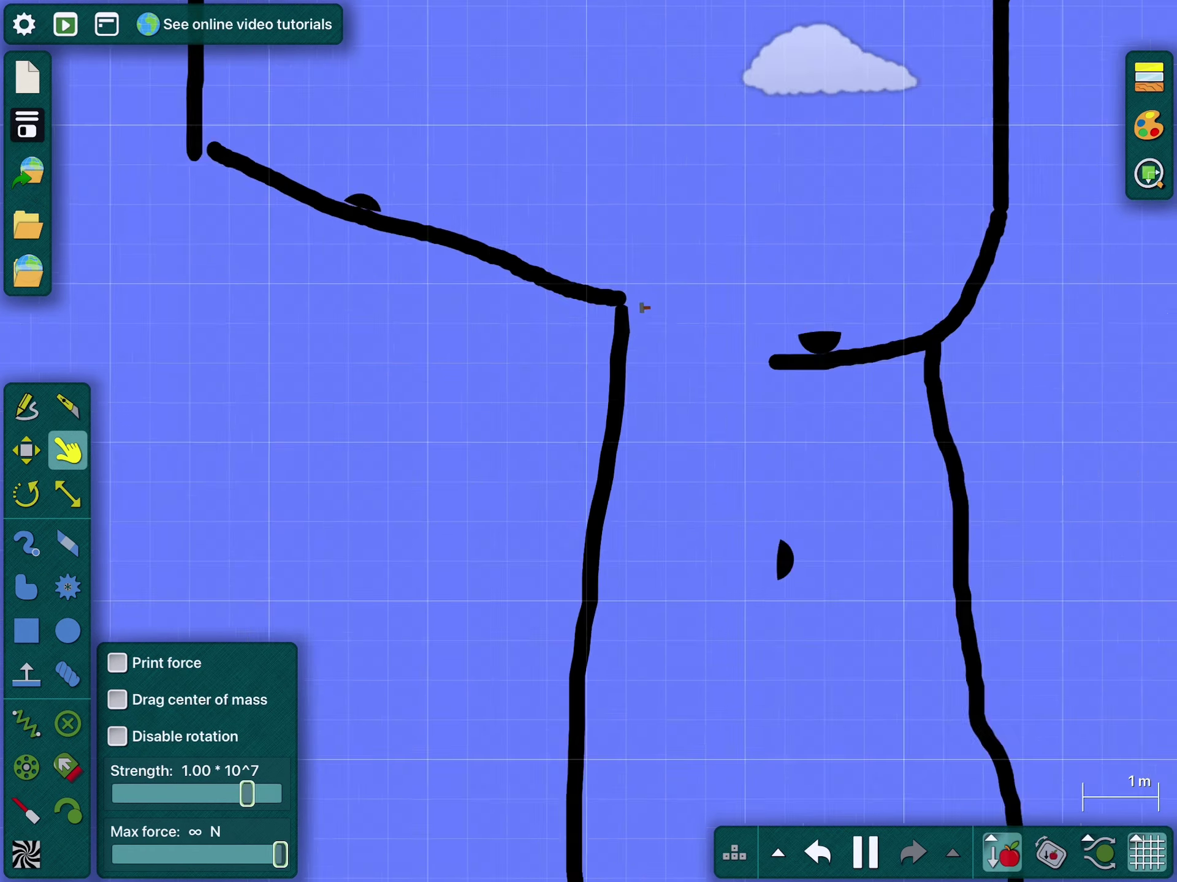
scroll(594, 260, "down", 5)
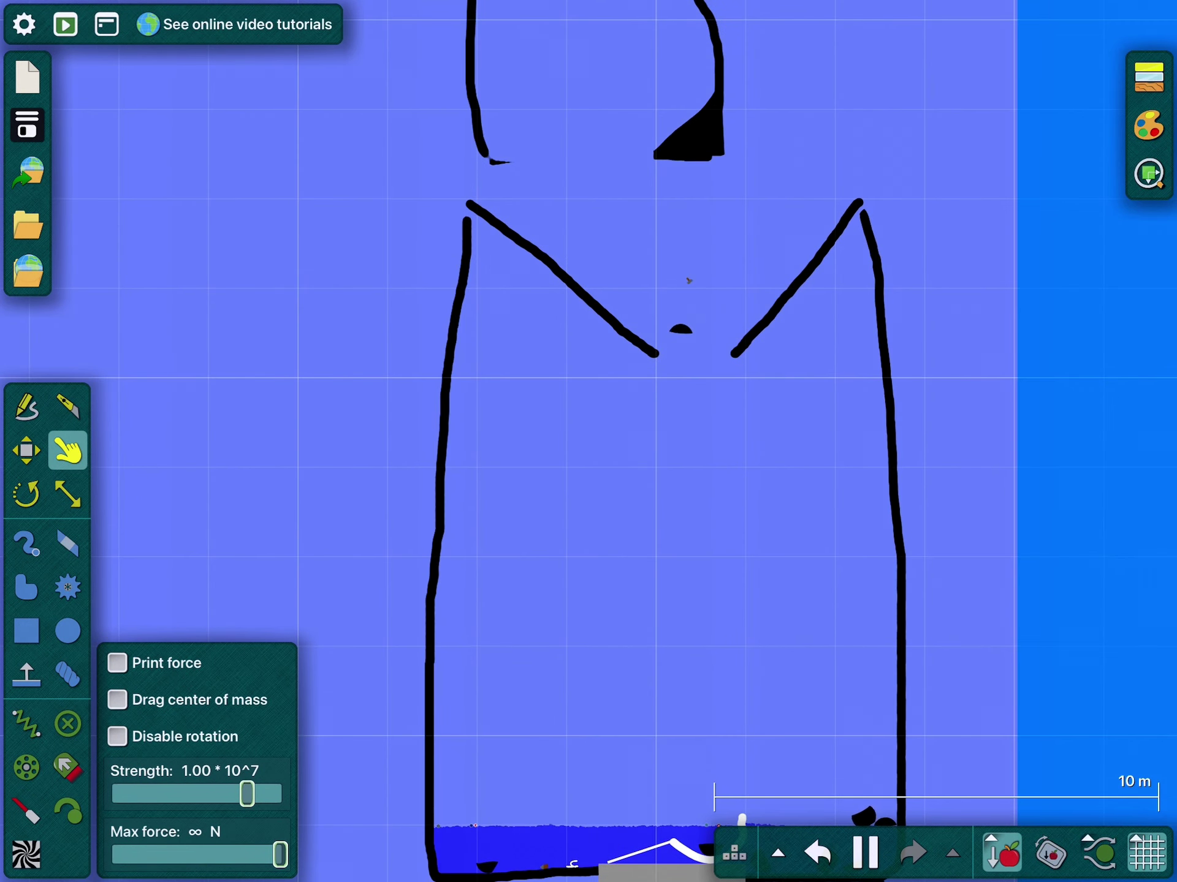
Pan down to the structure's base to watch the balls settle in the water chamber
left_click_drag(689, 280, 637, 136)
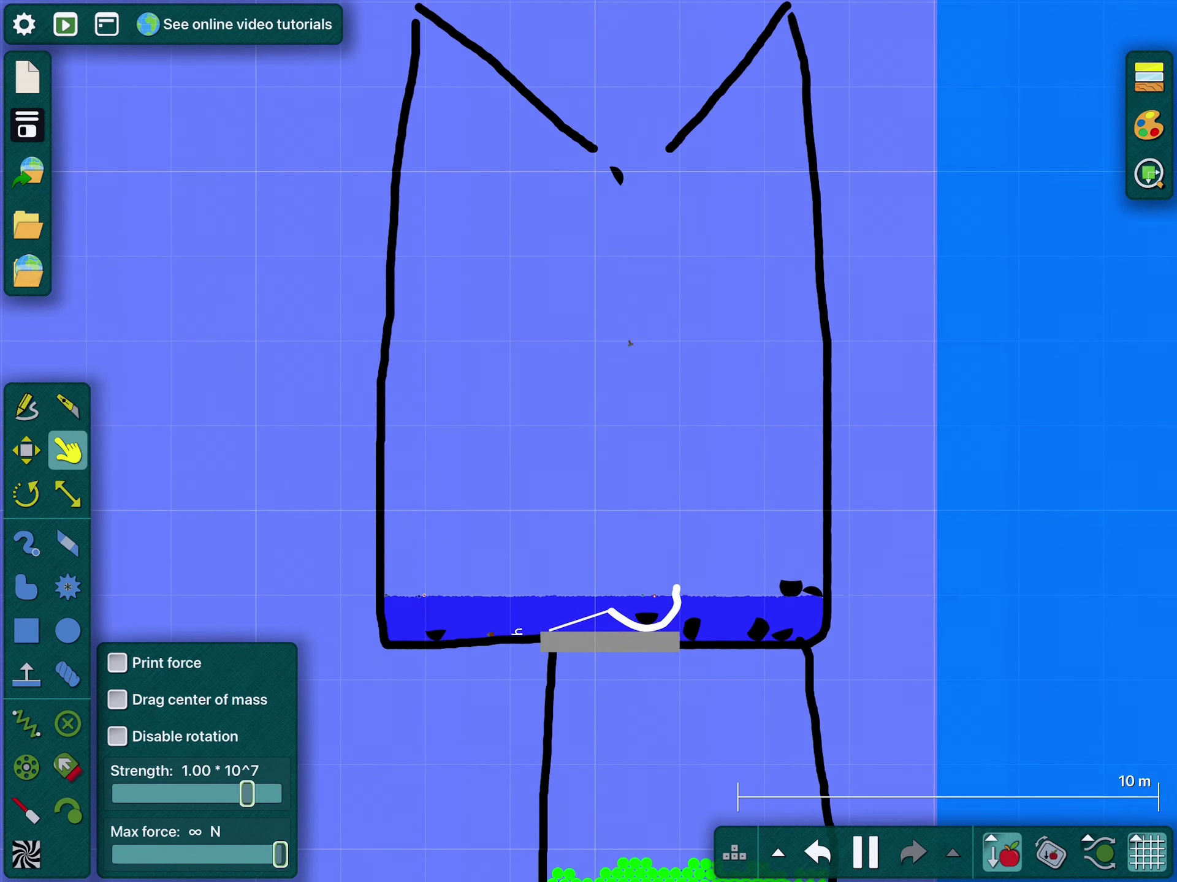
scroll(662, 616, "up", 5)
scroll(663, 616, "up", 4)
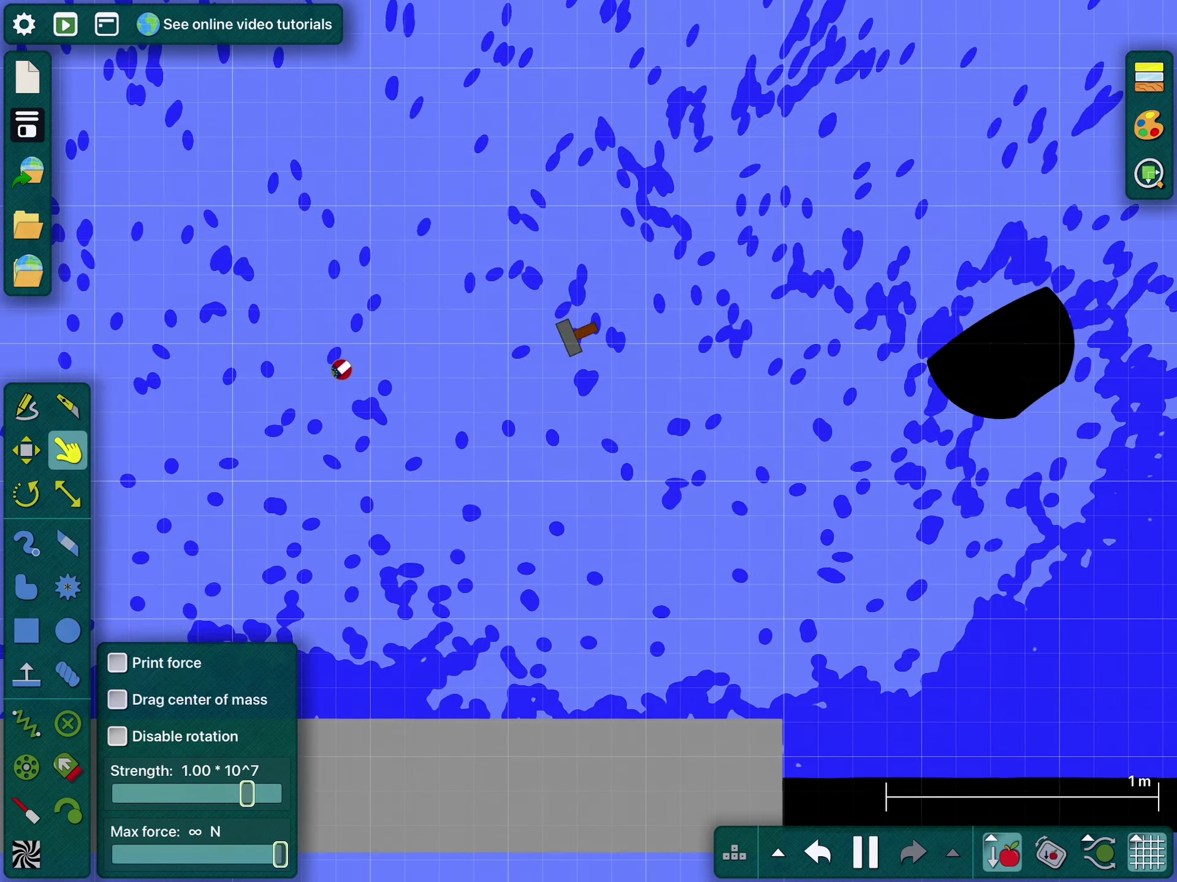
scroll(744, 479, "down", 8)
scroll(706, 505, "up", 5)
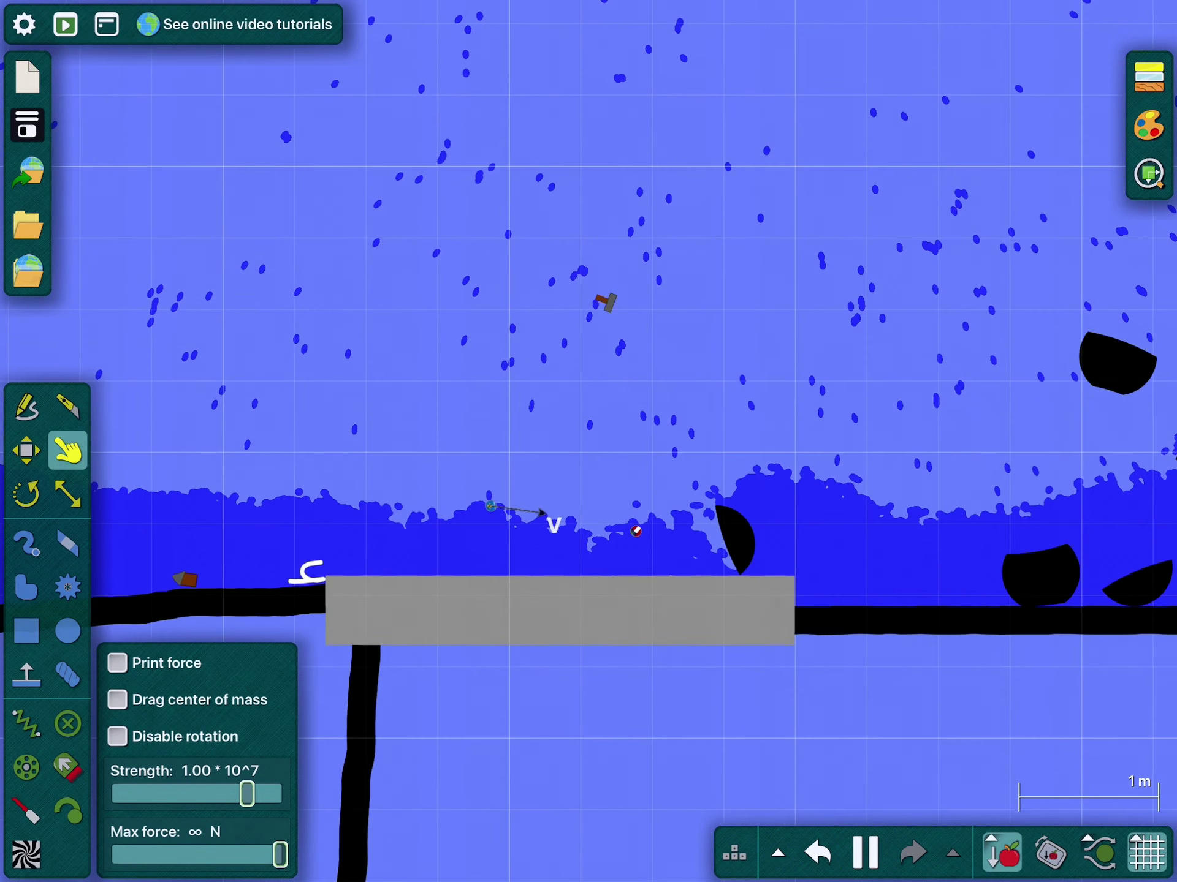
scroll(707, 505, "up", 1)
scroll(609, 584, "up", 1)
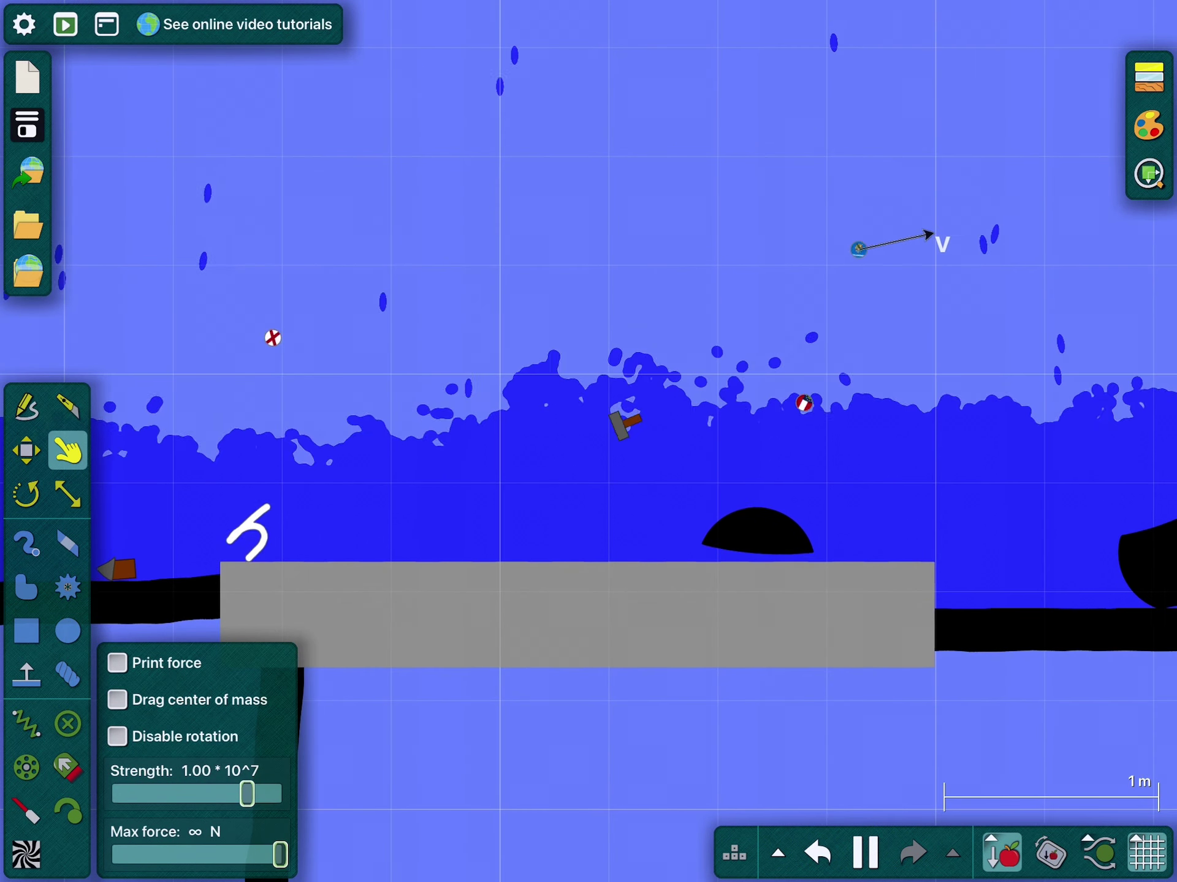
scroll(537, 529, "down", 3)
scroll(651, 518, "down", 3)
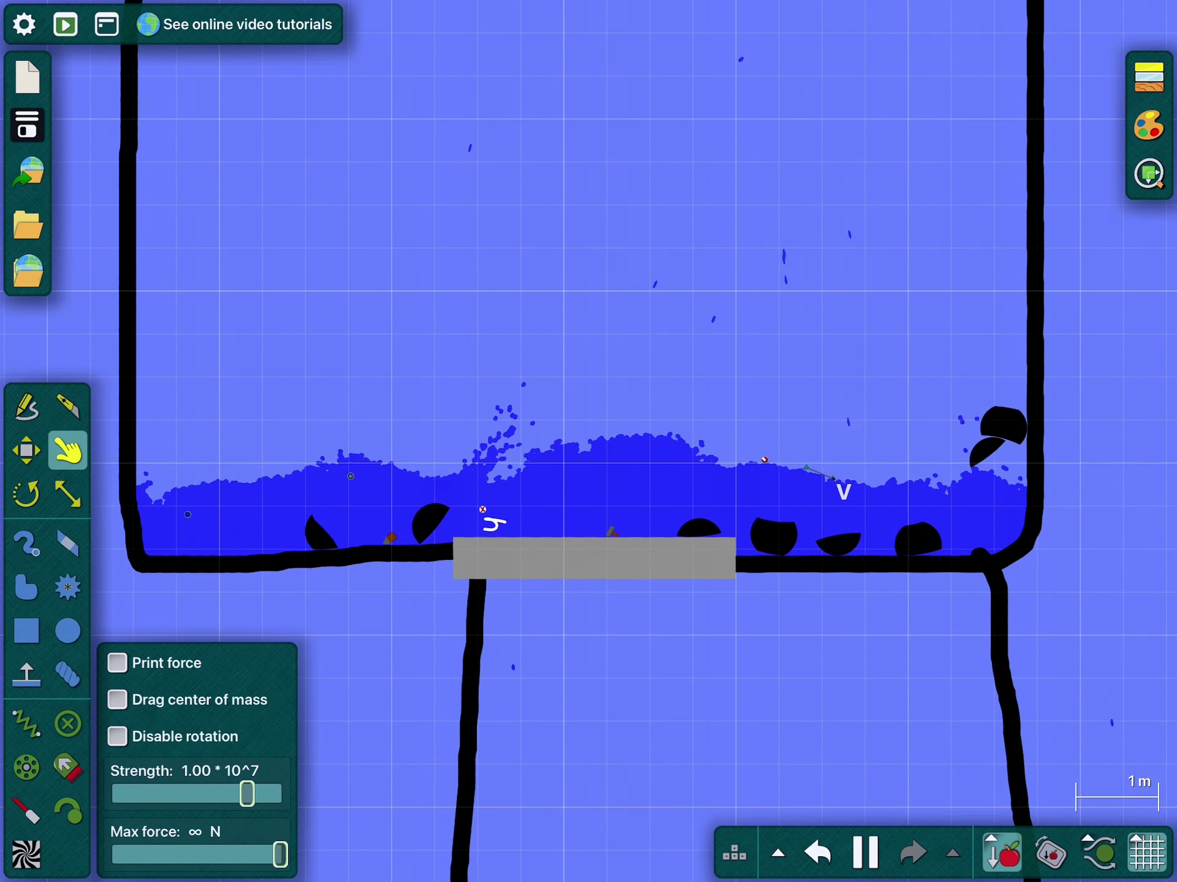
scroll(858, 473, "up", 5)
scroll(641, 390, "down", 5)
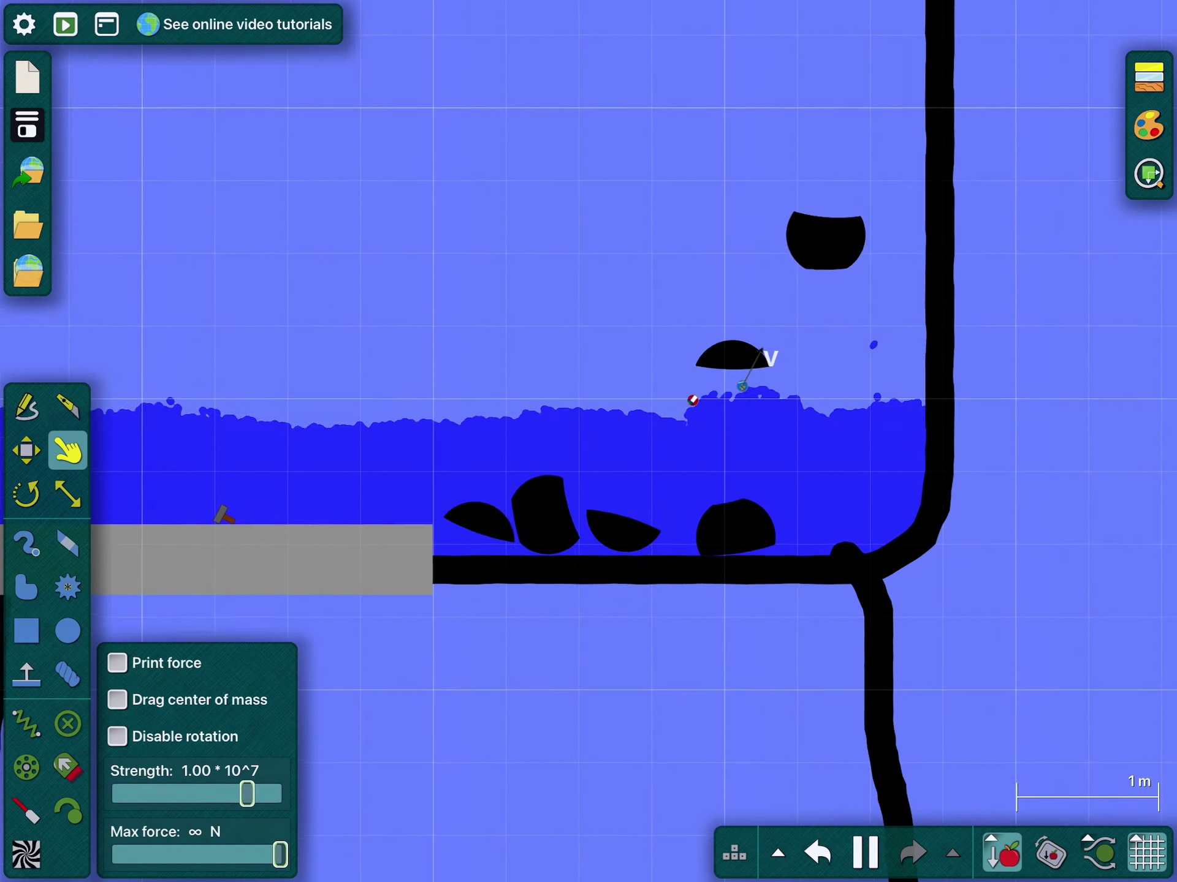
scroll(1139, 253, "down", 2)
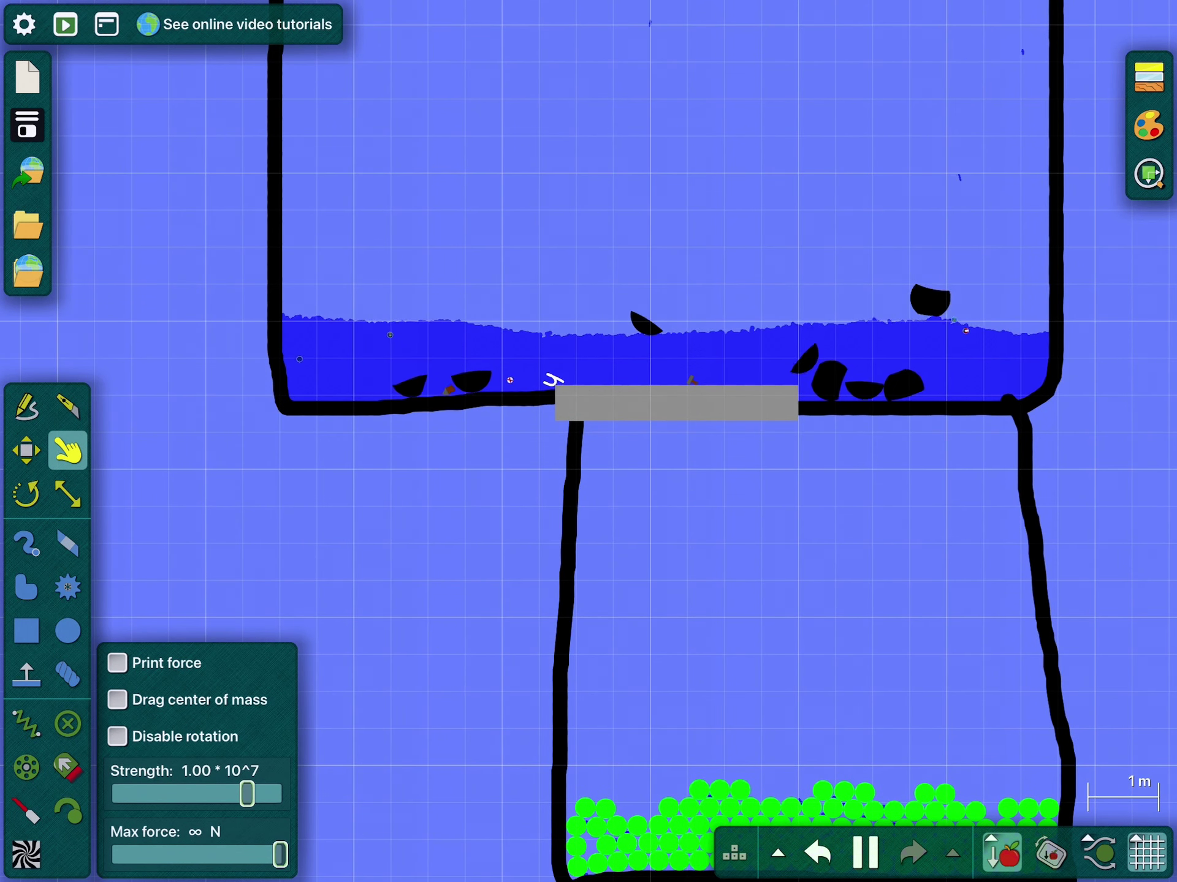
scroll(568, 261, "up", 2)
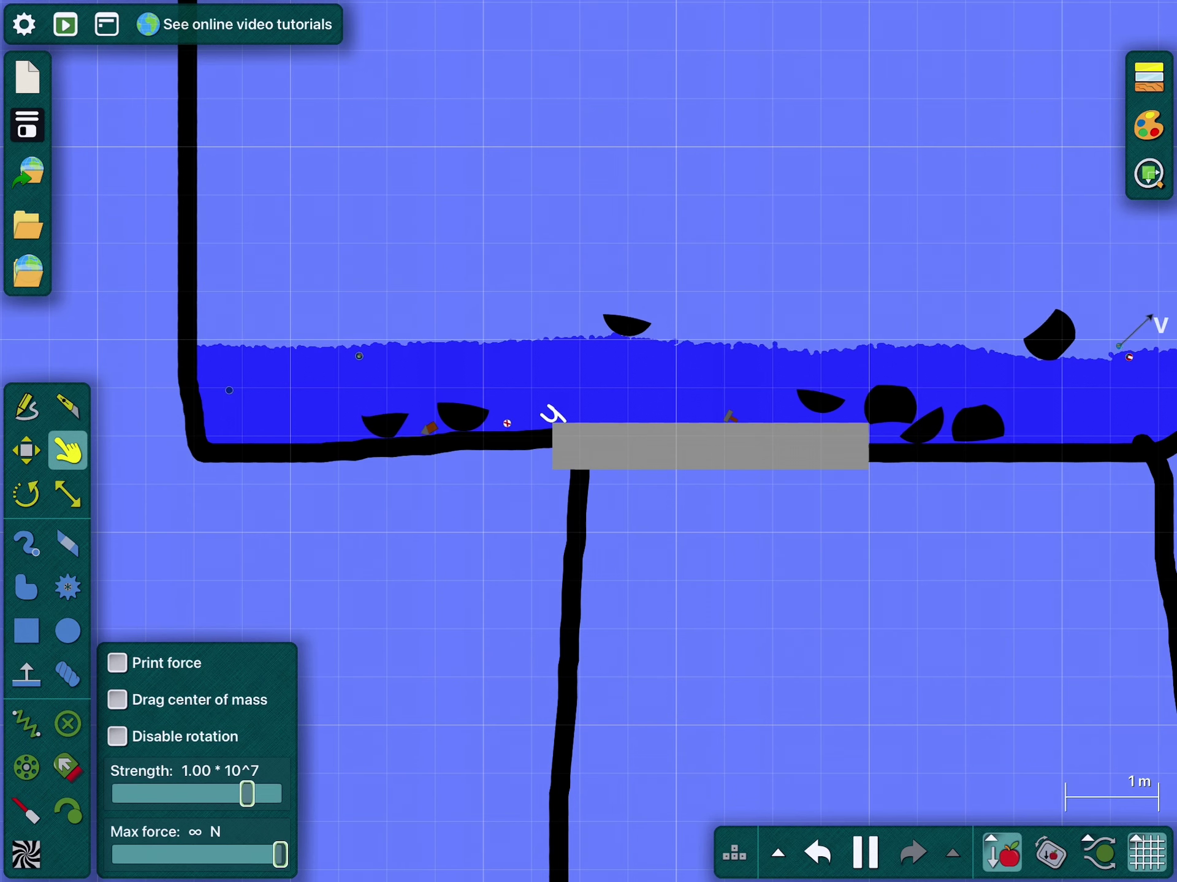
scroll(127, 614, "down", 1)
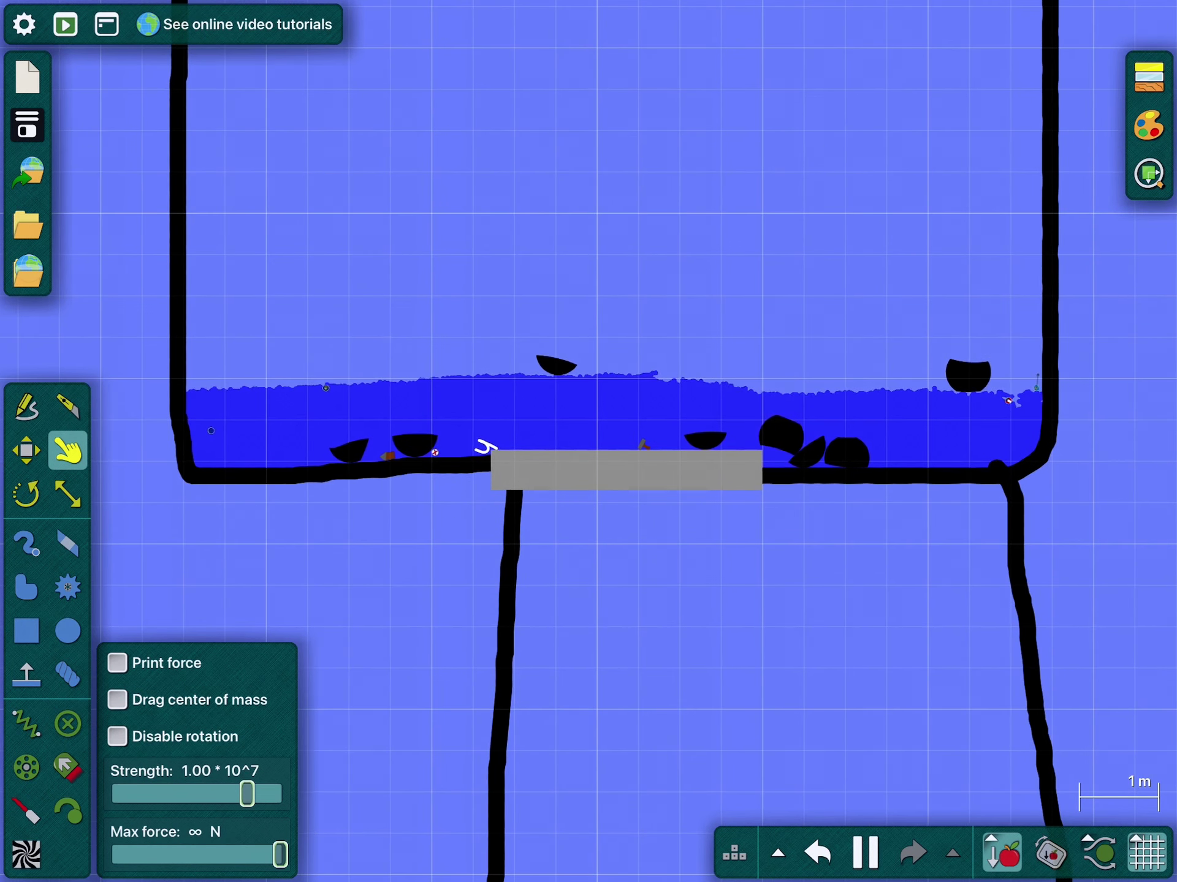
scroll(140, 390, "up", 5)
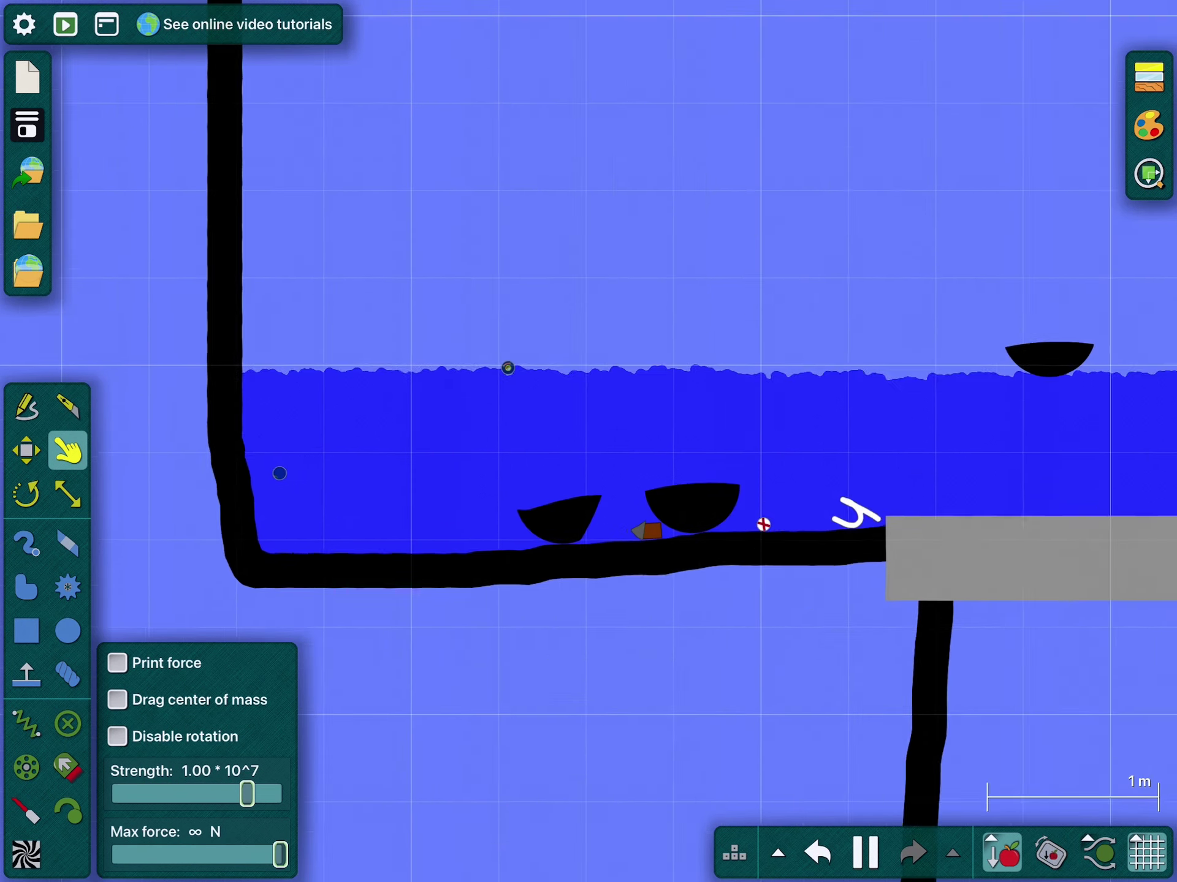
scroll(190, 393, "up", 3)
scroll(277, 469, "up", 8)
scroll(589, 379, "down", 1)
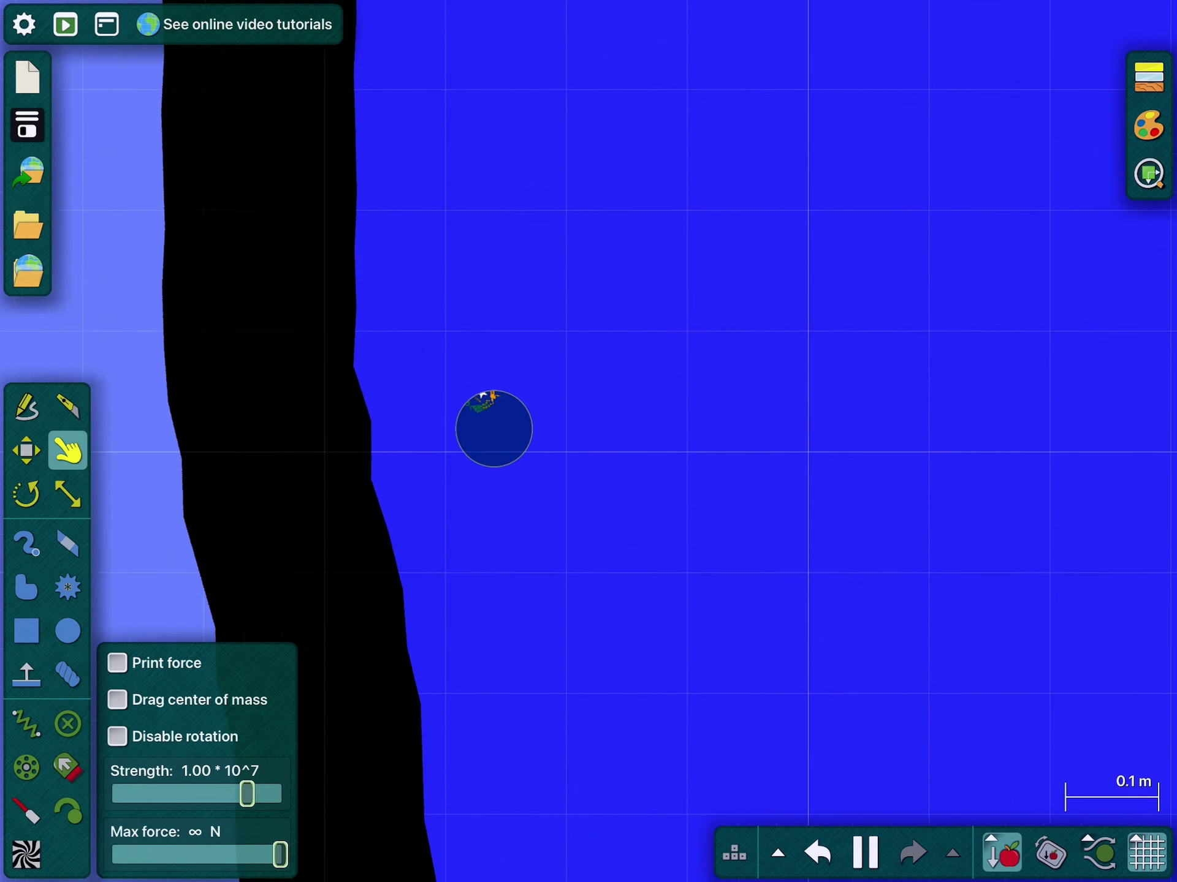
scroll(1113, 197, "down", 5)
scroll(718, 334, "down", 1)
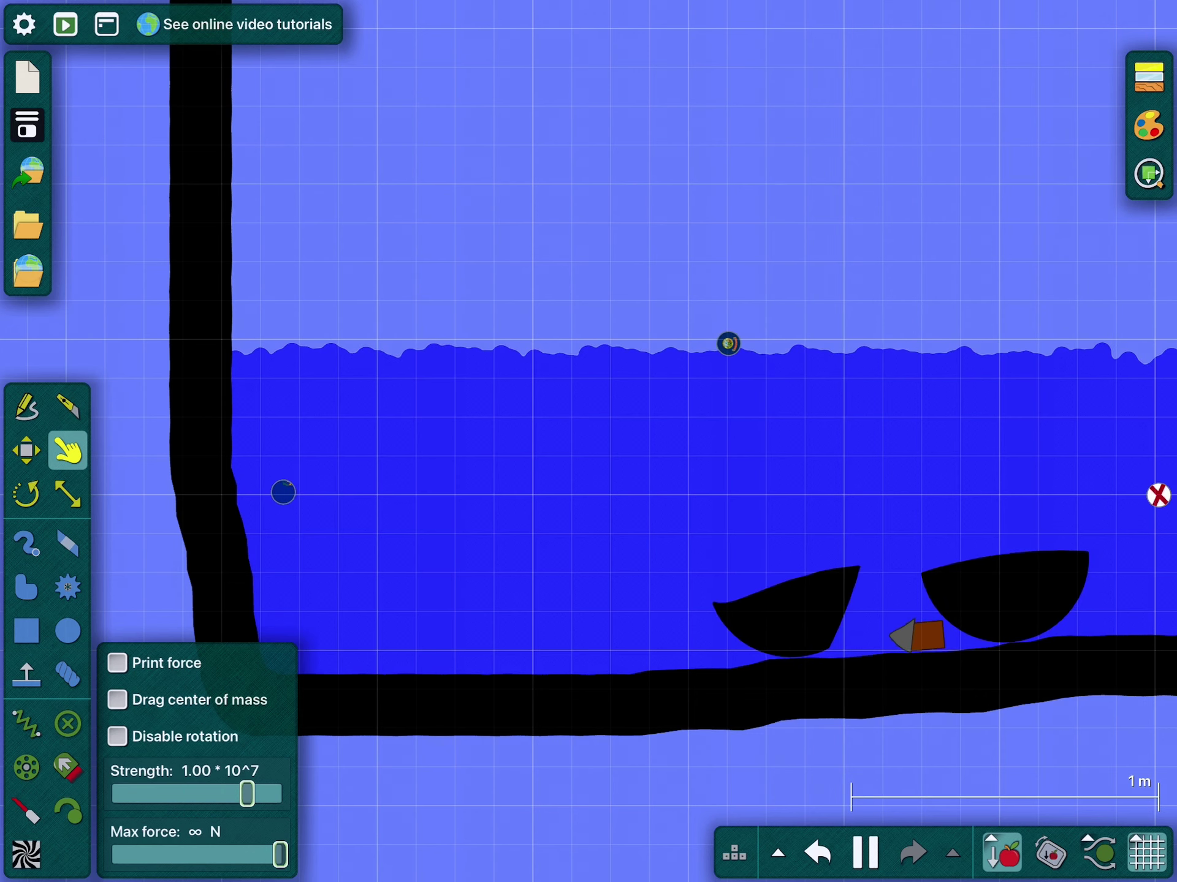
scroll(157, 414, "down", 3)
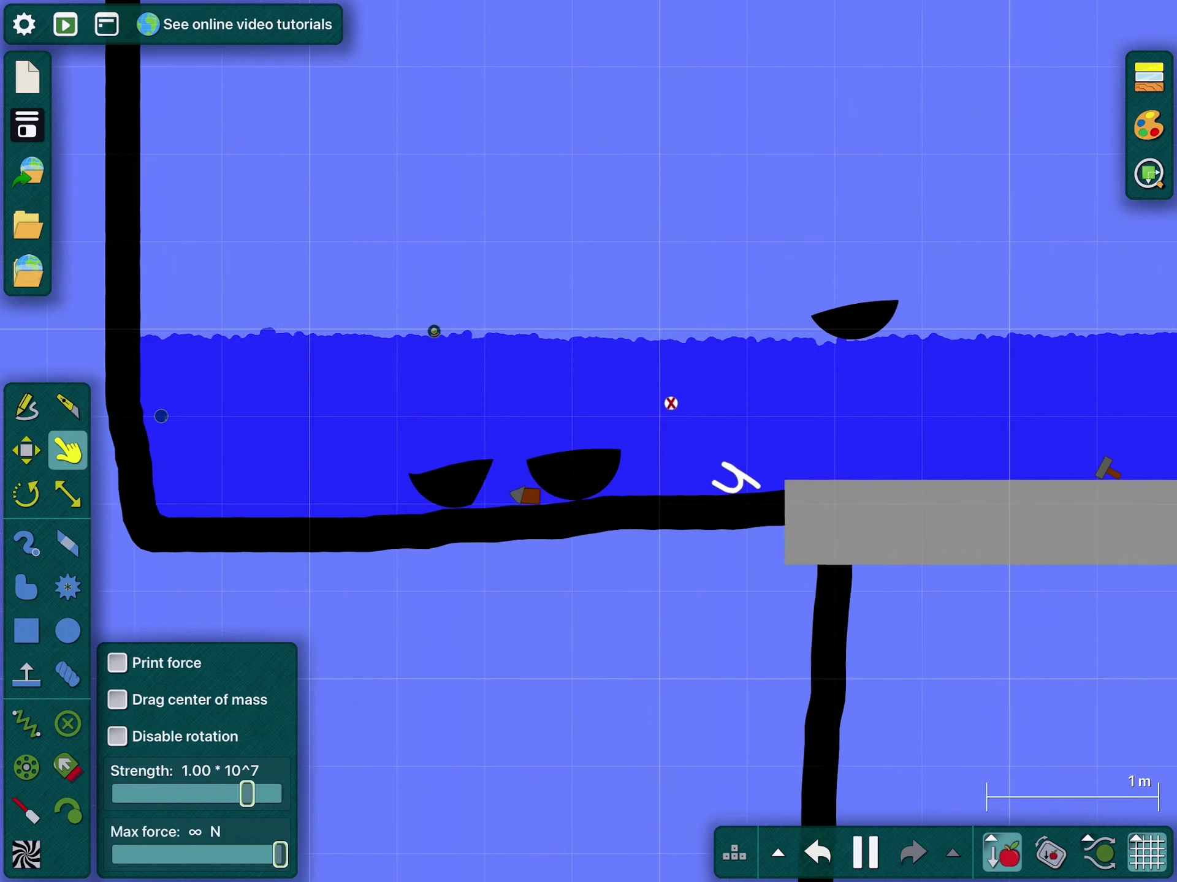
scroll(326, 83, "up", 2)
scroll(588, 442, "up", 2)
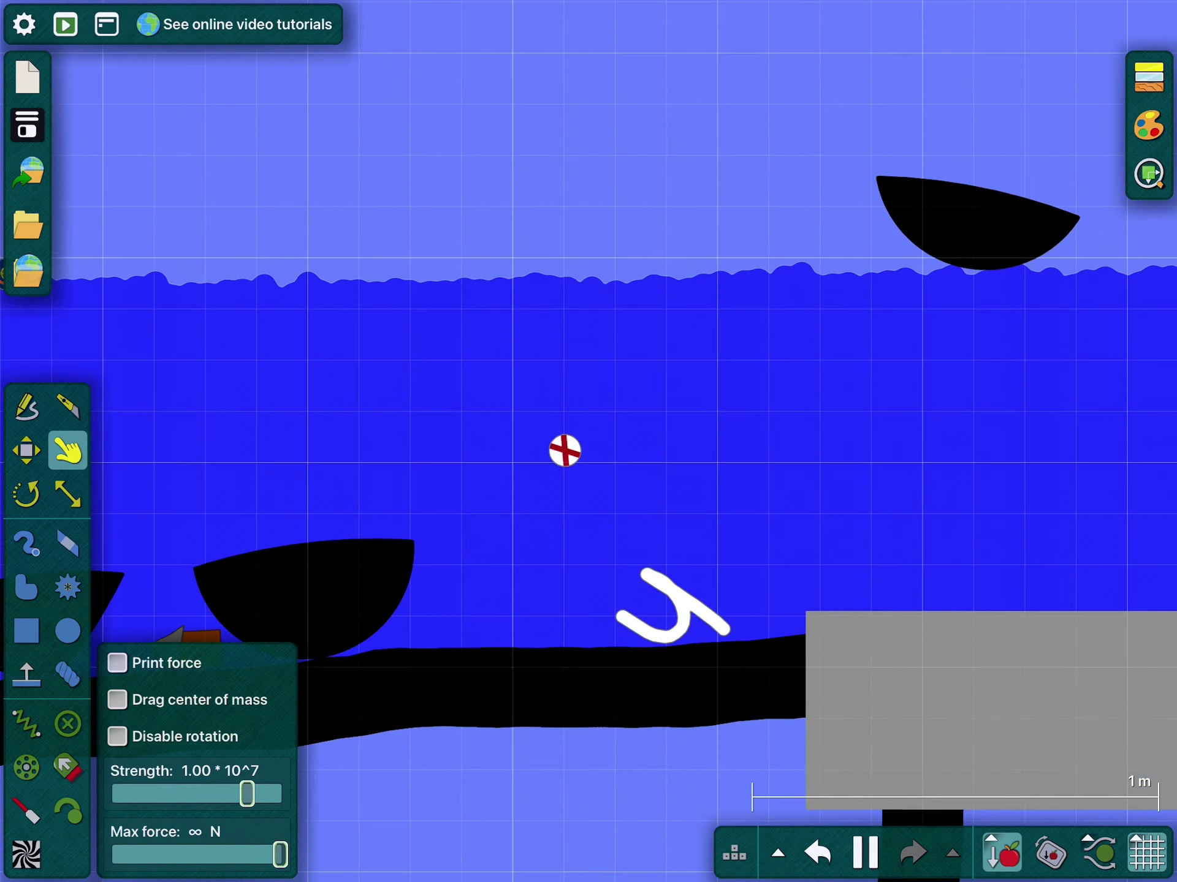
scroll(588, 441, "up", 1)
scroll(589, 441, "down", 3)
scroll(892, 230, "up", 3)
scroll(877, 253, "up", 4)
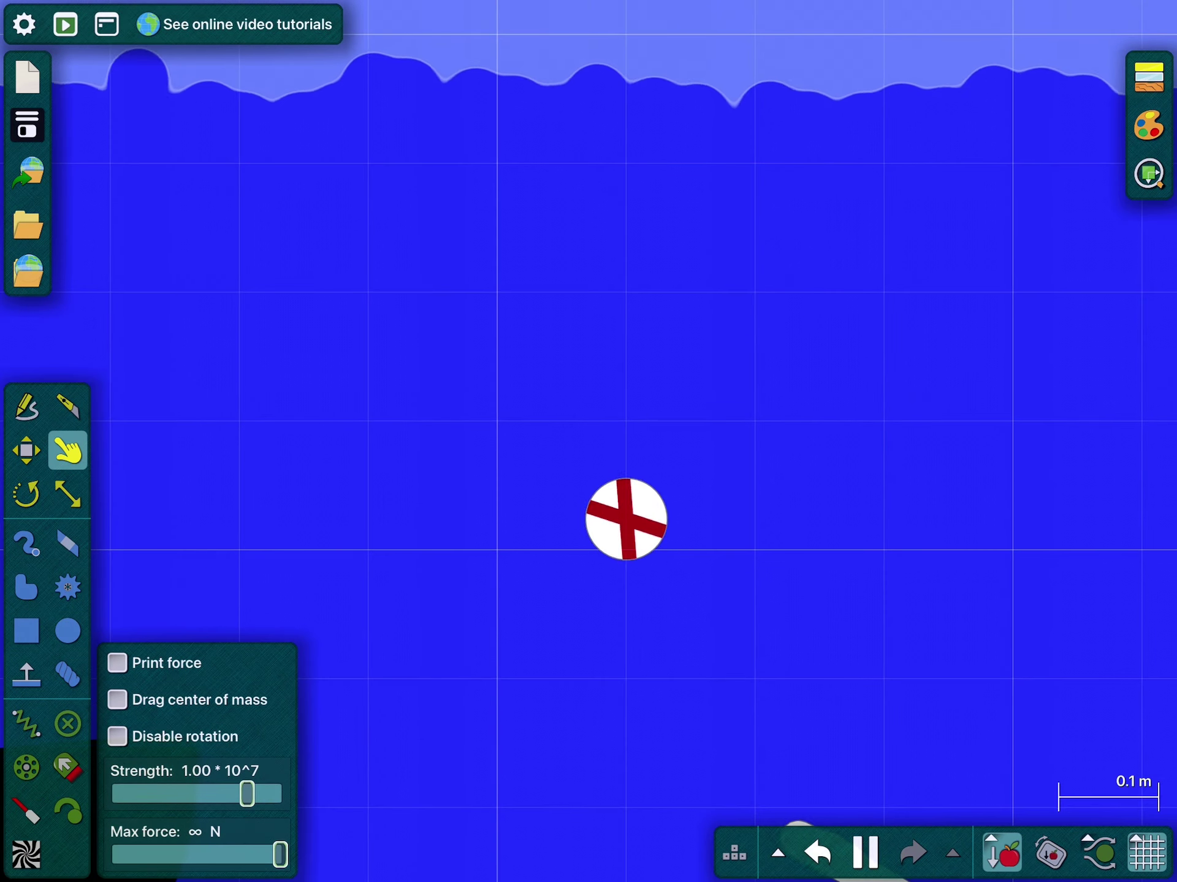
scroll(726, 368, "down", 5)
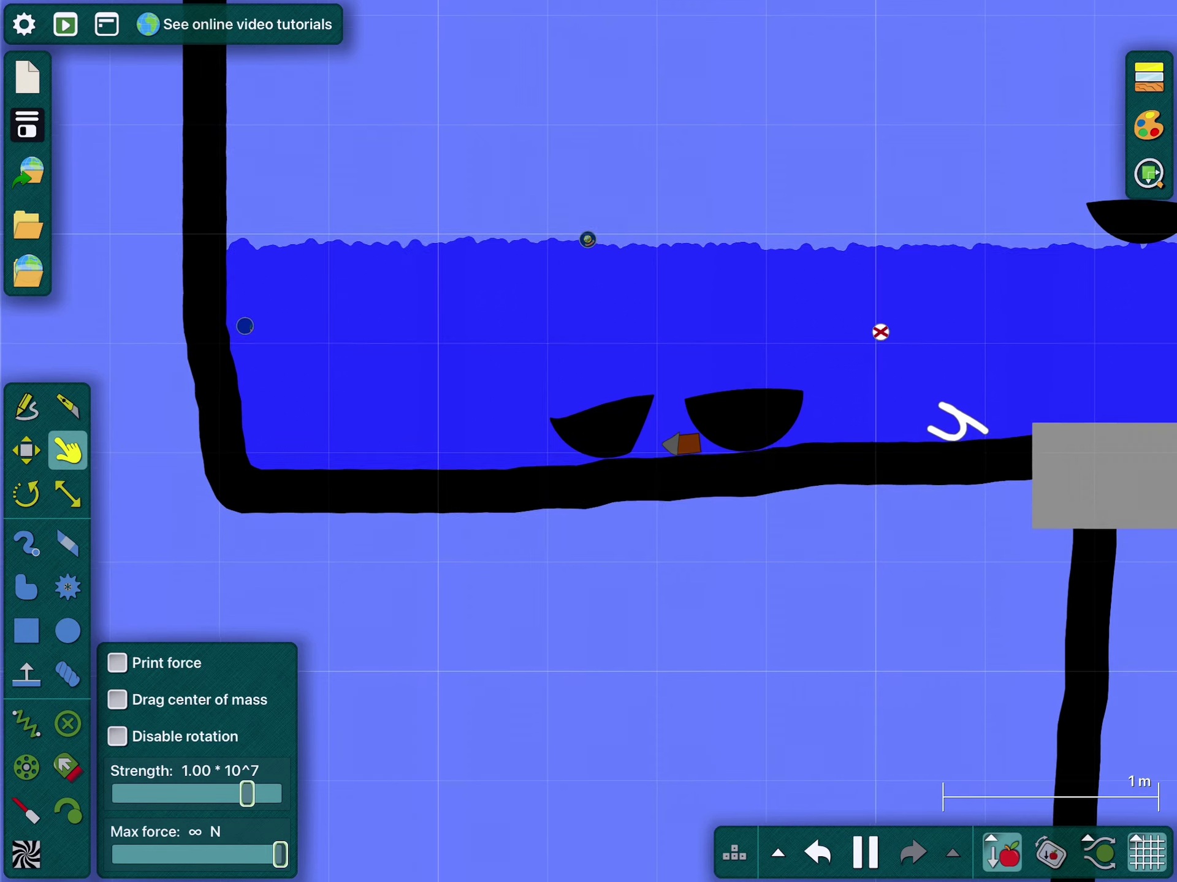
scroll(588, 441, "up", 1)
scroll(229, 414, "down", 4)
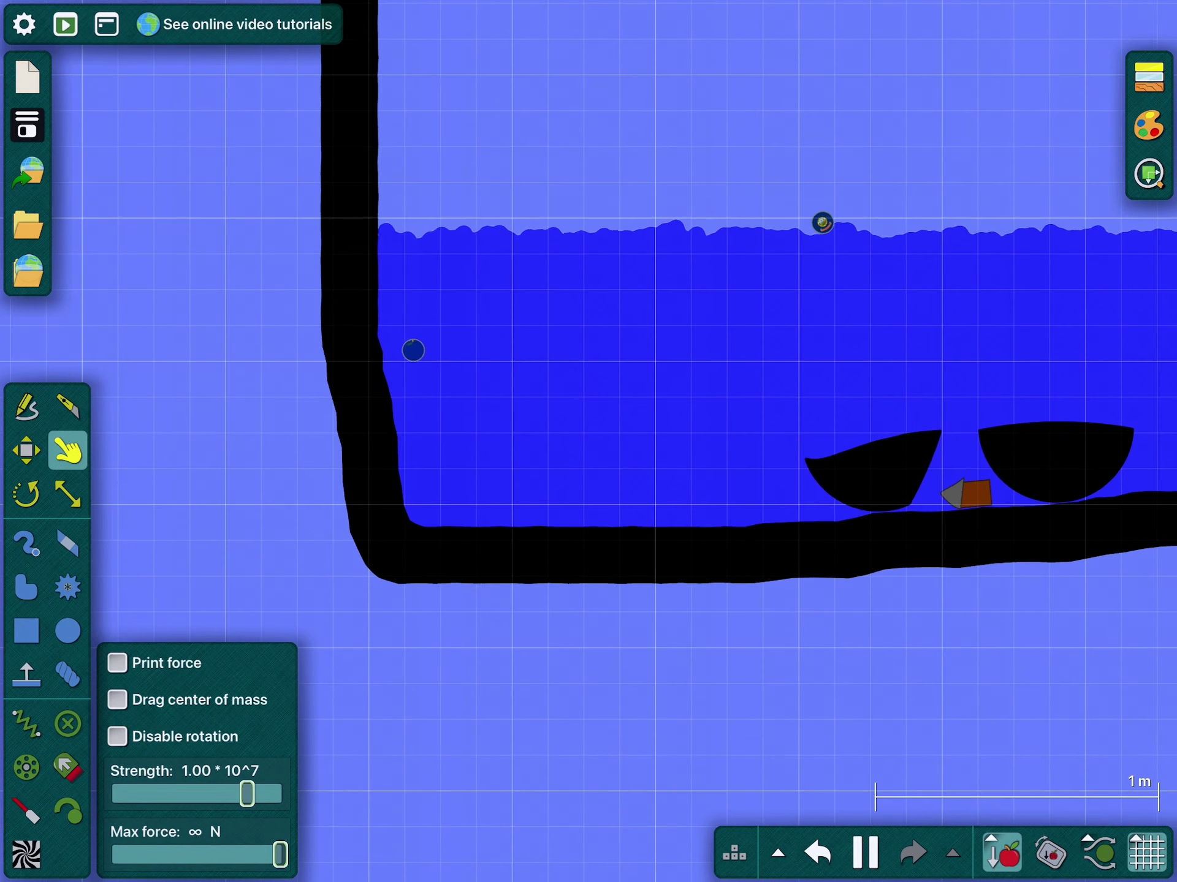
scroll(416, 285, "down", 1)
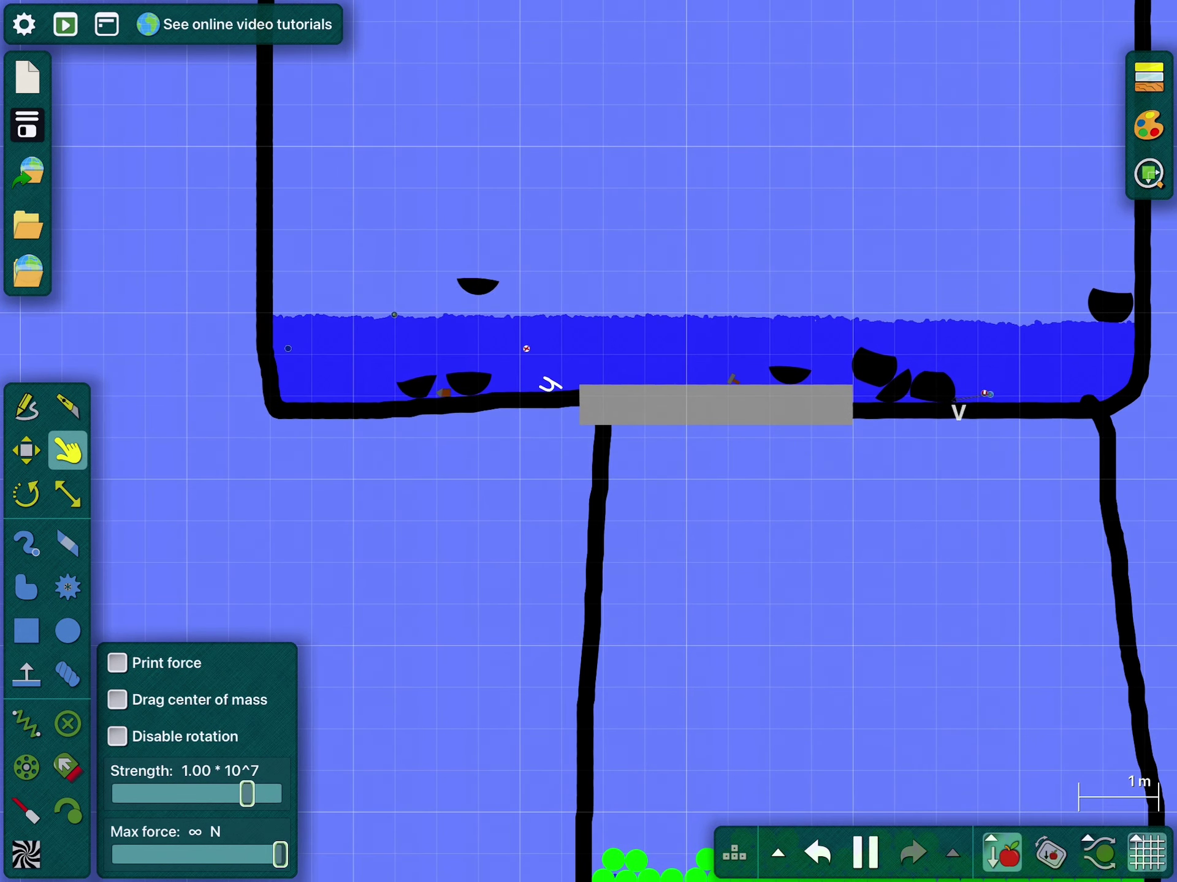
scroll(1030, 406, "up", 5)
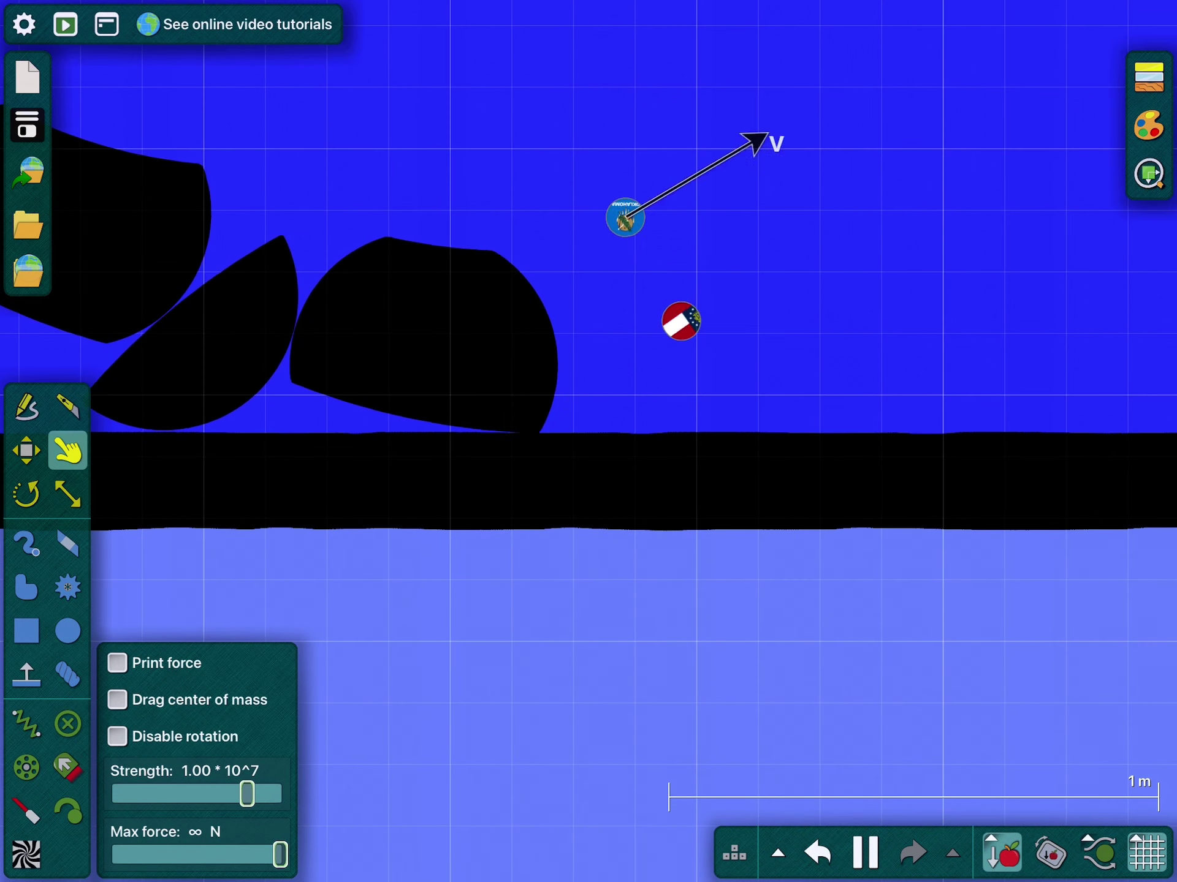
scroll(865, 511, "down", 1)
scroll(864, 511, "down", 1)
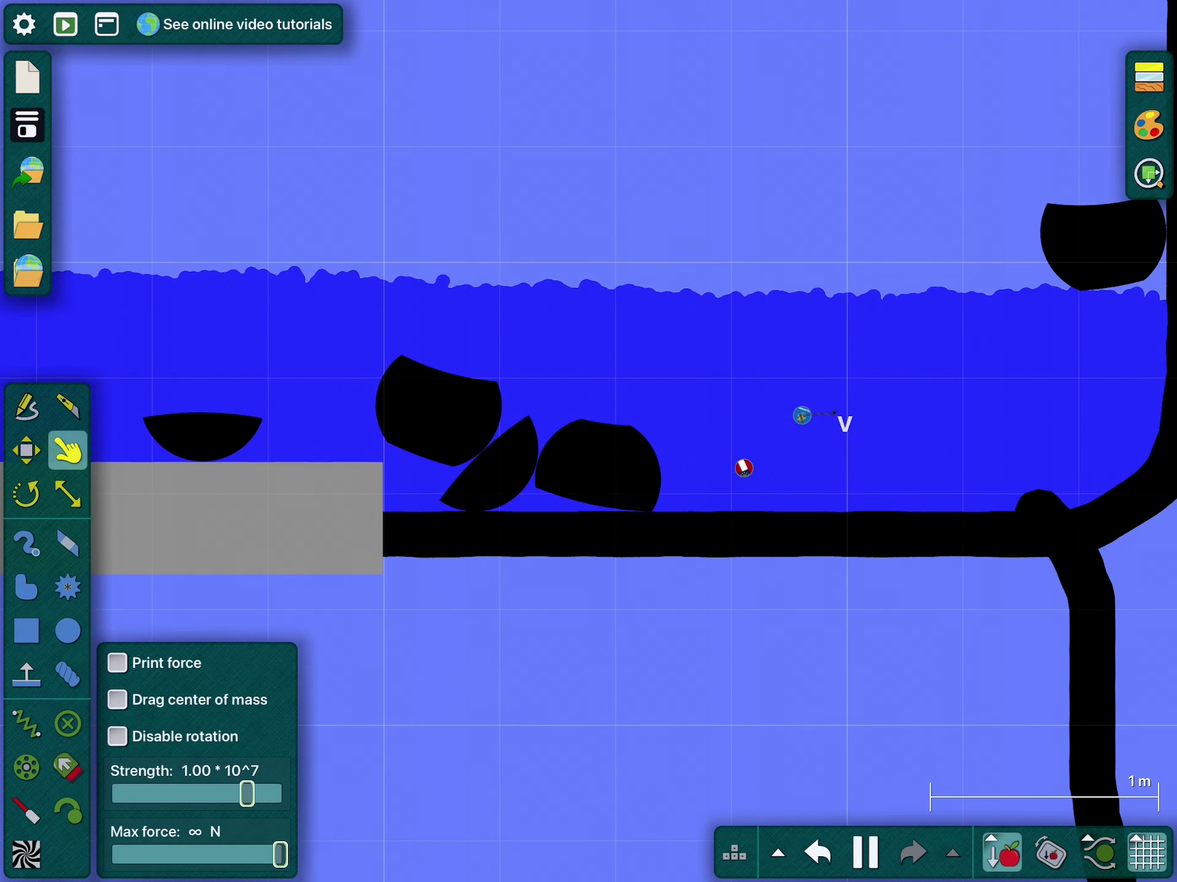
scroll(865, 511, "down", 1)
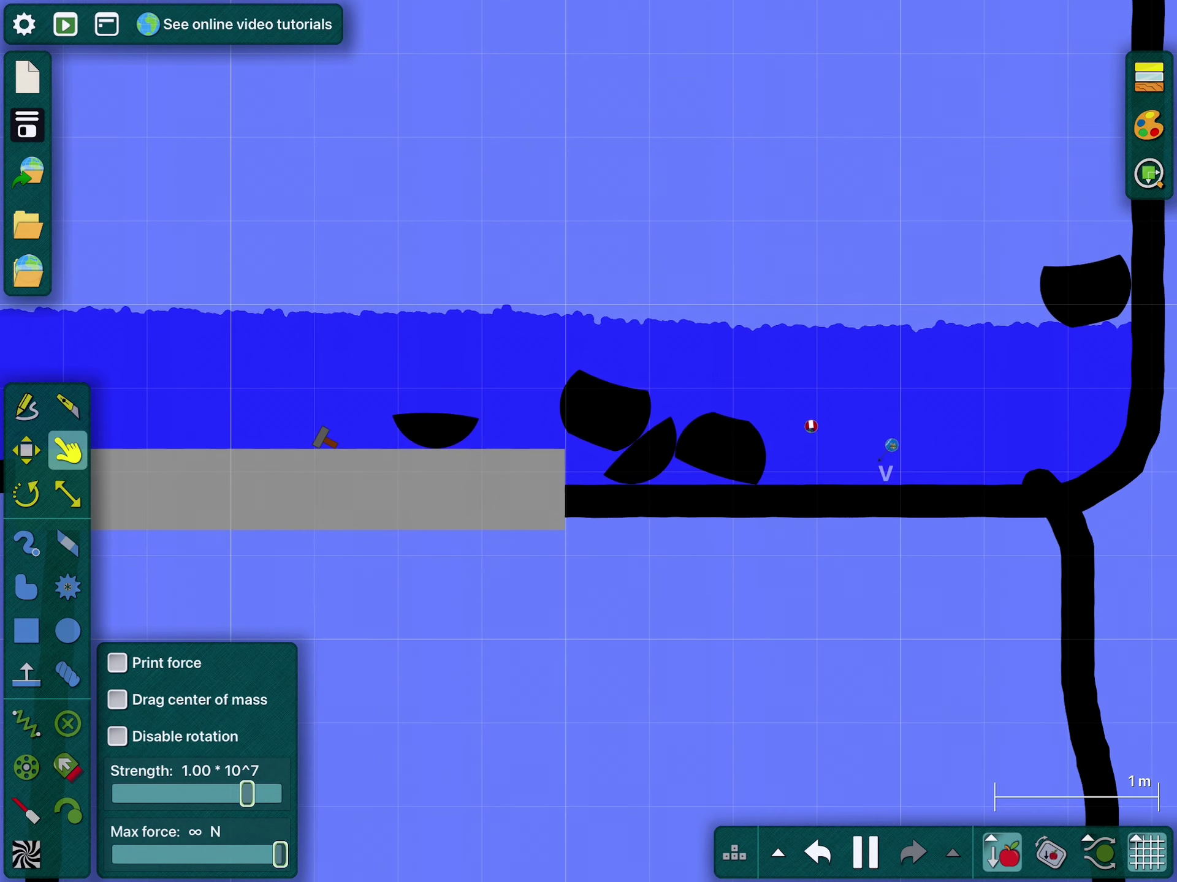
scroll(969, 263, "down", 2)
scroll(120, 299, "up", 4)
scroll(438, 210, "up", 2)
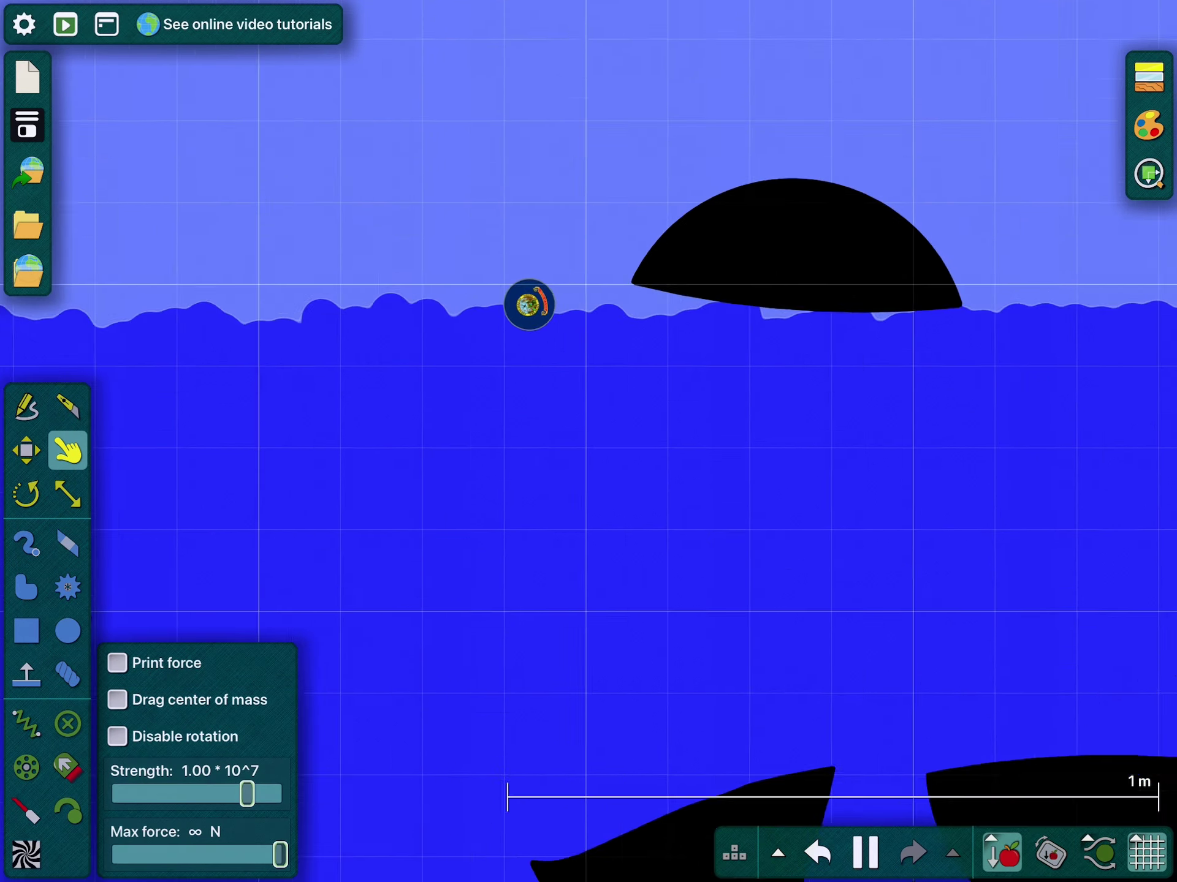
scroll(506, 300, "up", 2)
scroll(727, 175, "down", 1)
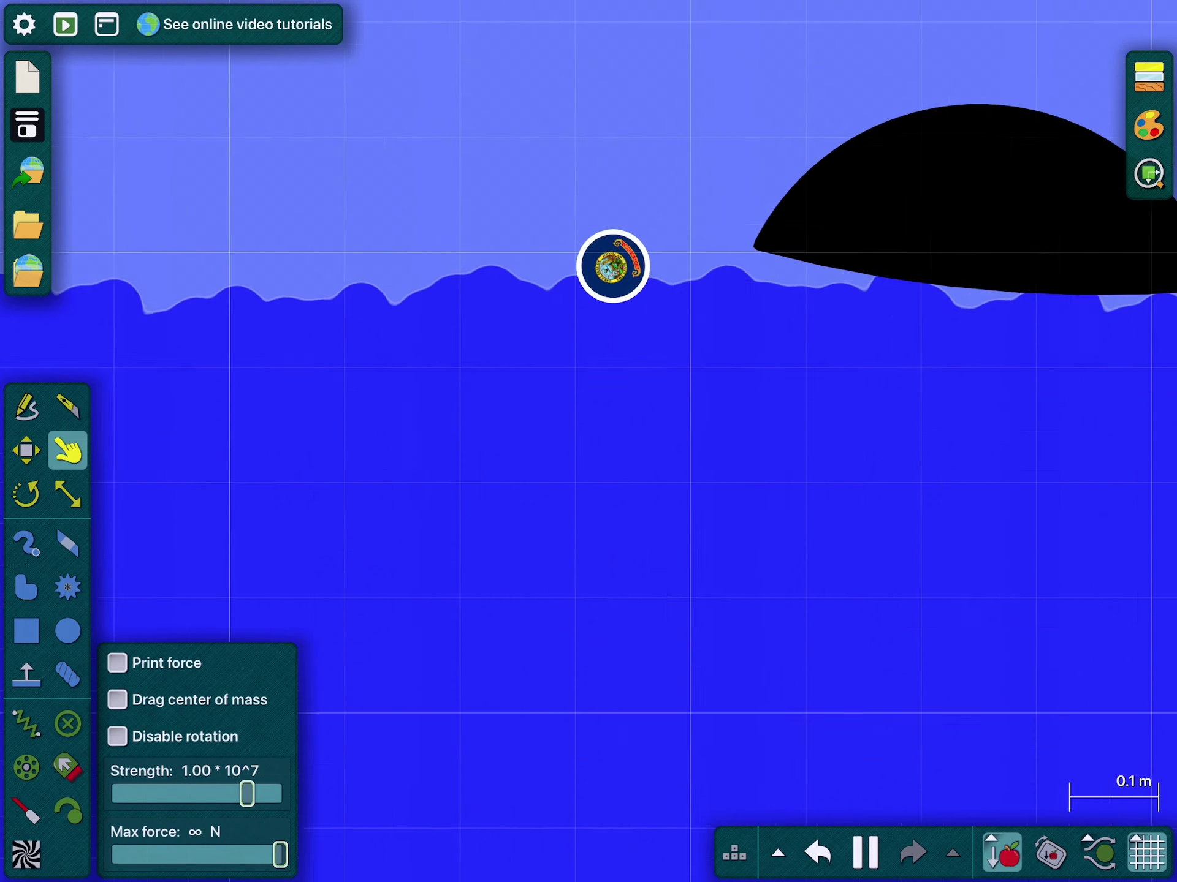
scroll(832, 221, "down", 2)
scroll(414, 377, "down", 3)
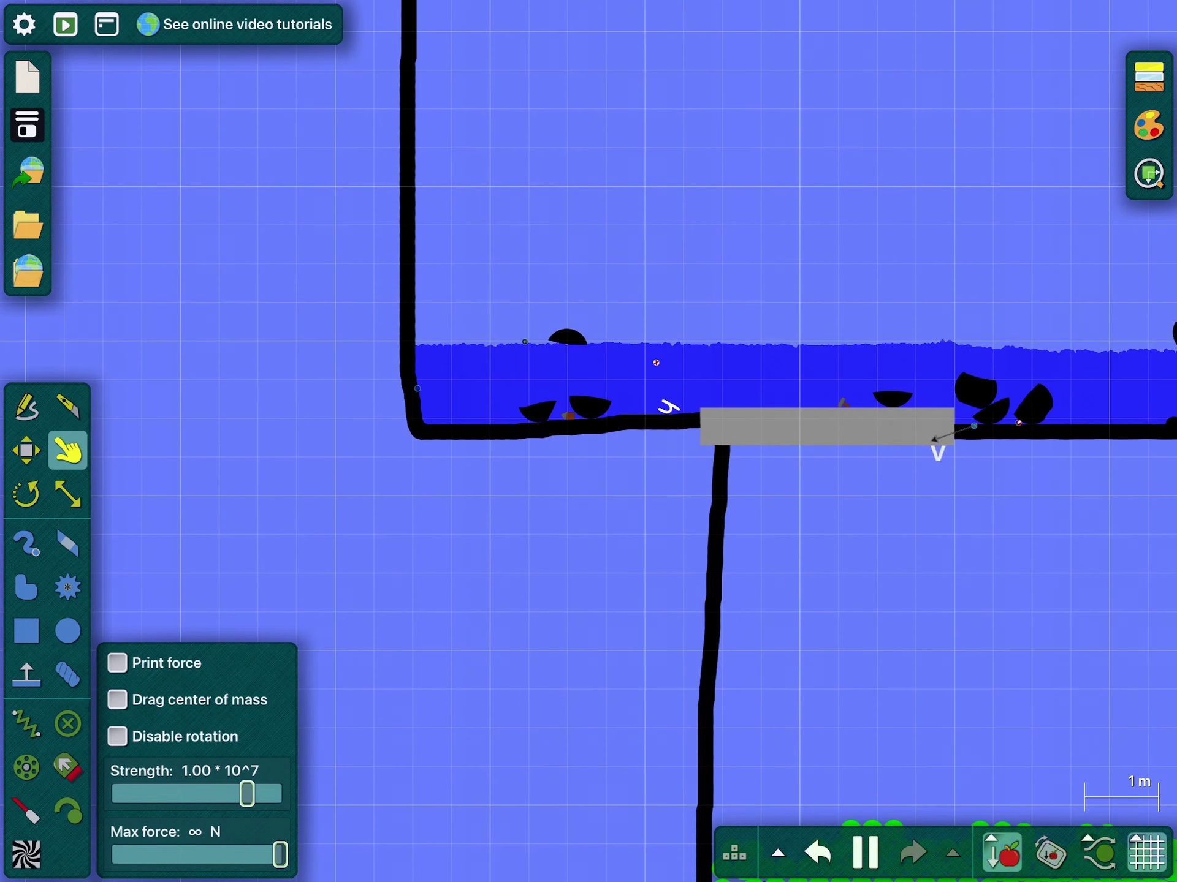
scroll(414, 378, "up", 5)
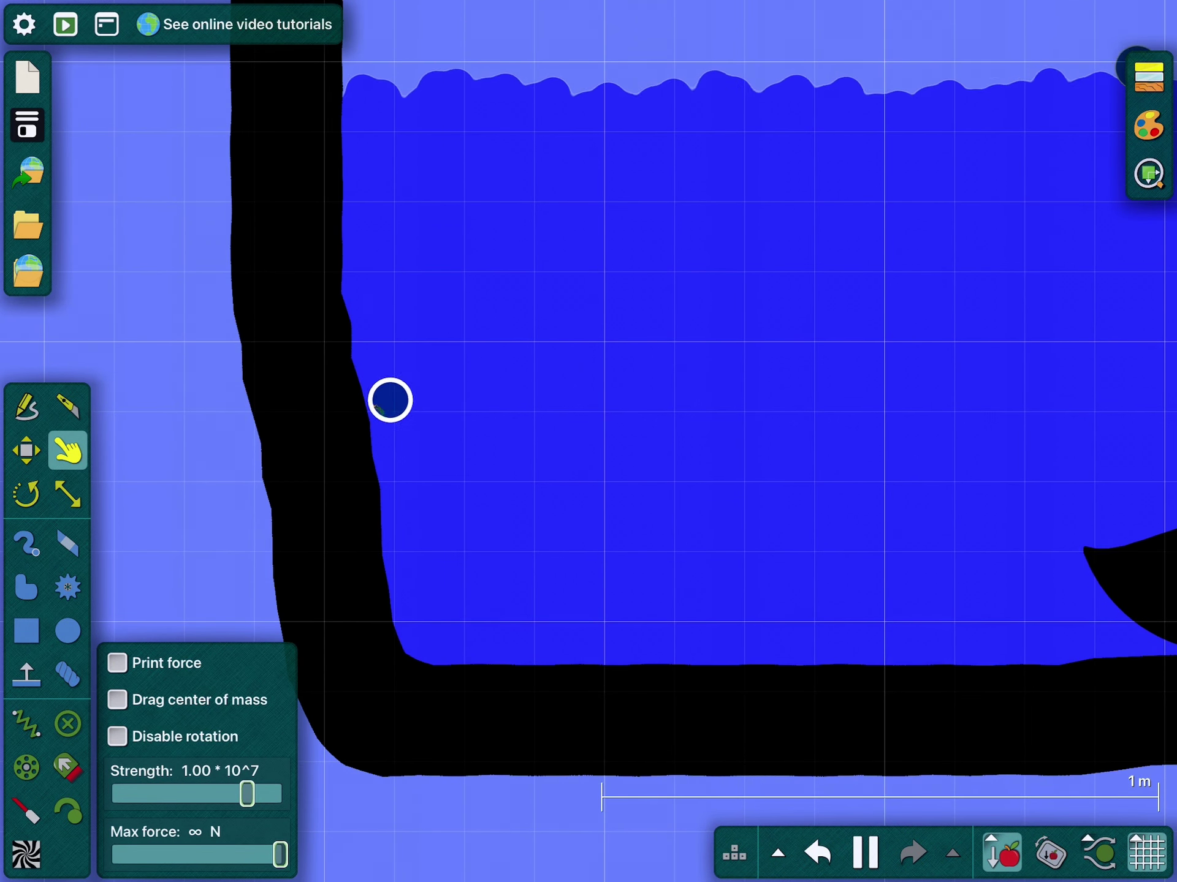
scroll(389, 400, "down", 3)
Drag the Oklahoma ball through the water to the red-and-white flag ball by the right wall
left_click_drag(736, 552, 460, 394)
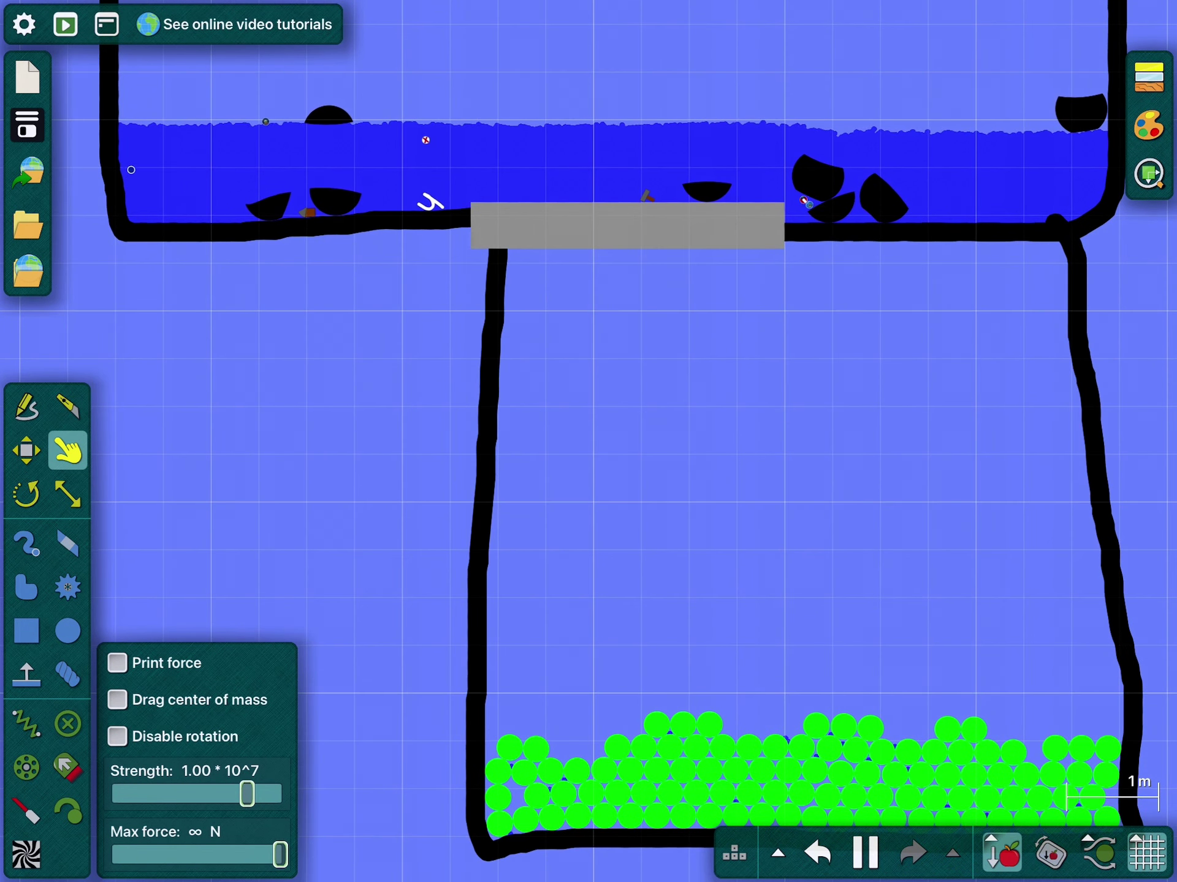
scroll(828, 185, "up", 3)
scroll(708, 56, "up", 2)
left_click_drag(708, 55, 322, 5)
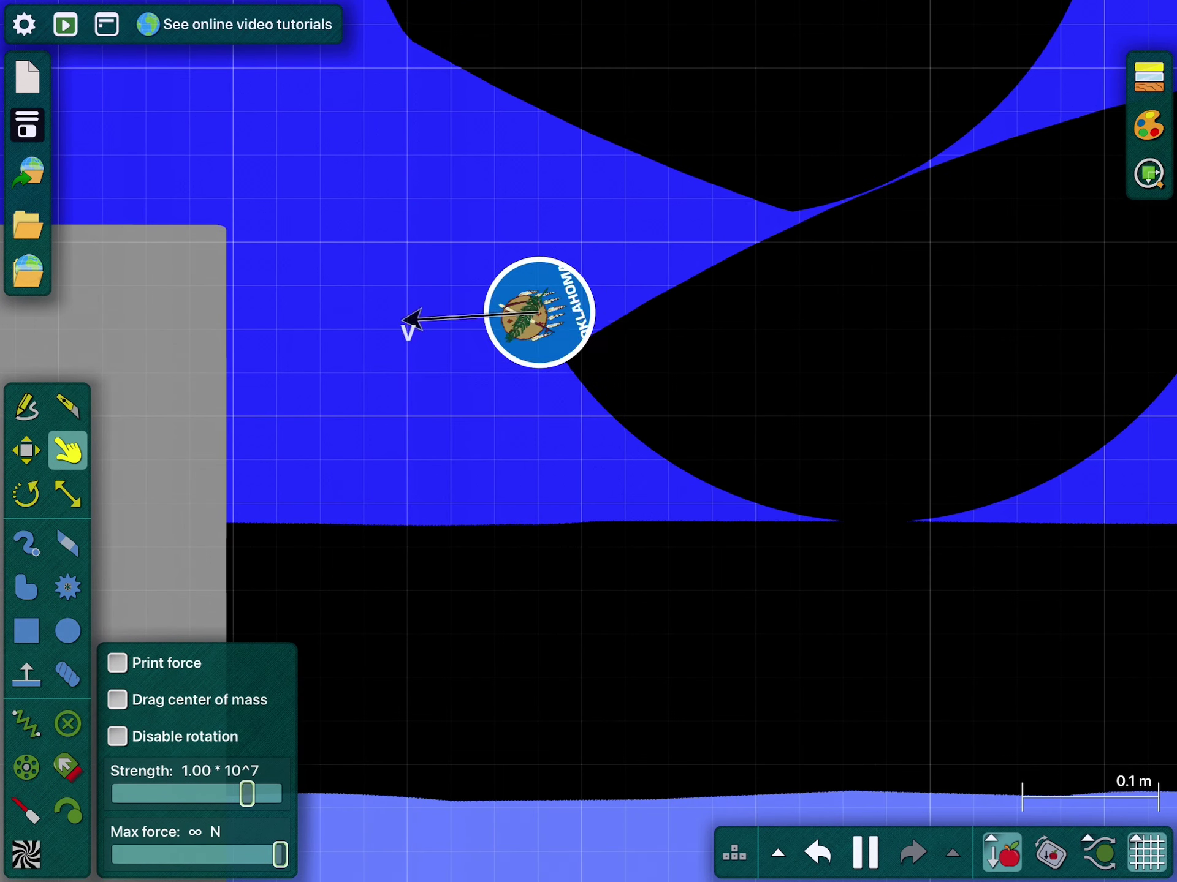
scroll(757, 417, "down", 1)
scroll(757, 416, "down", 2)
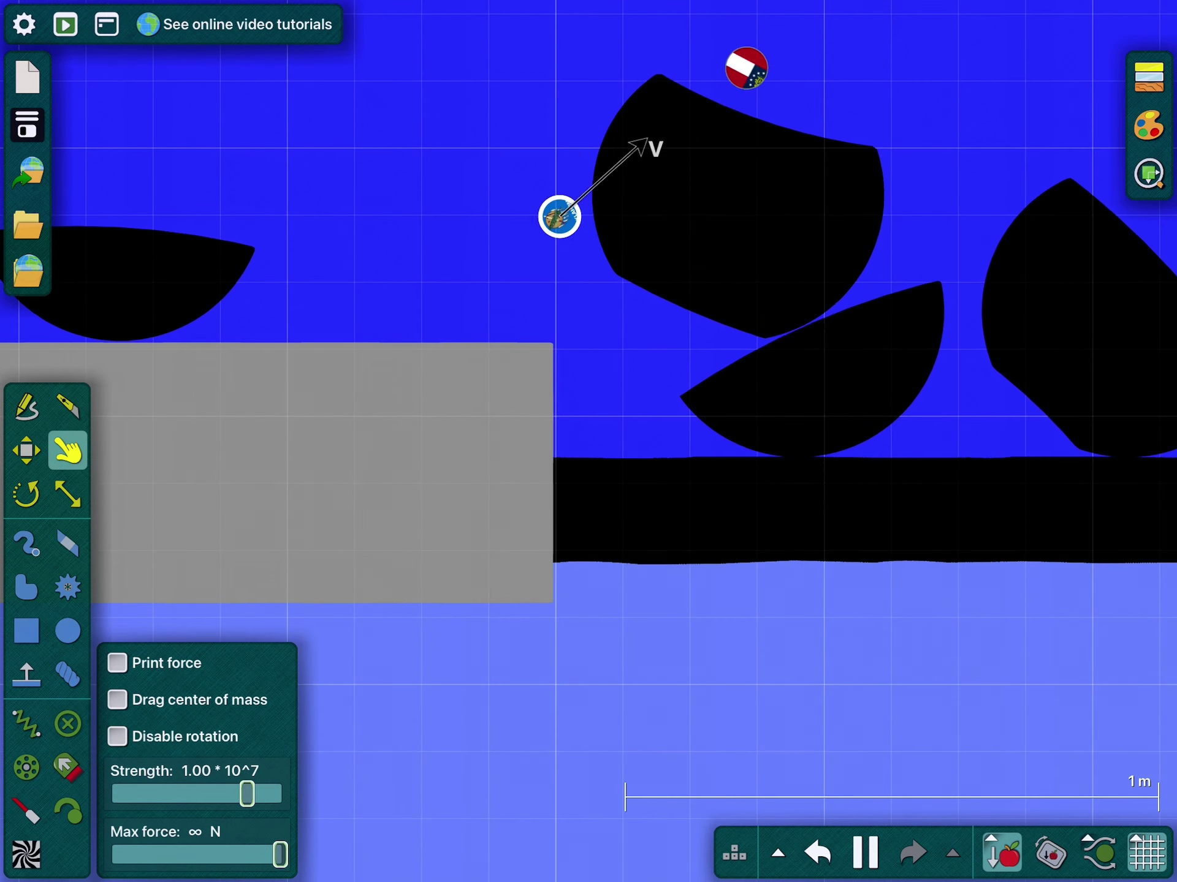
left_click_drag(680, 2, 578, 150)
scroll(620, 310, "down", 2)
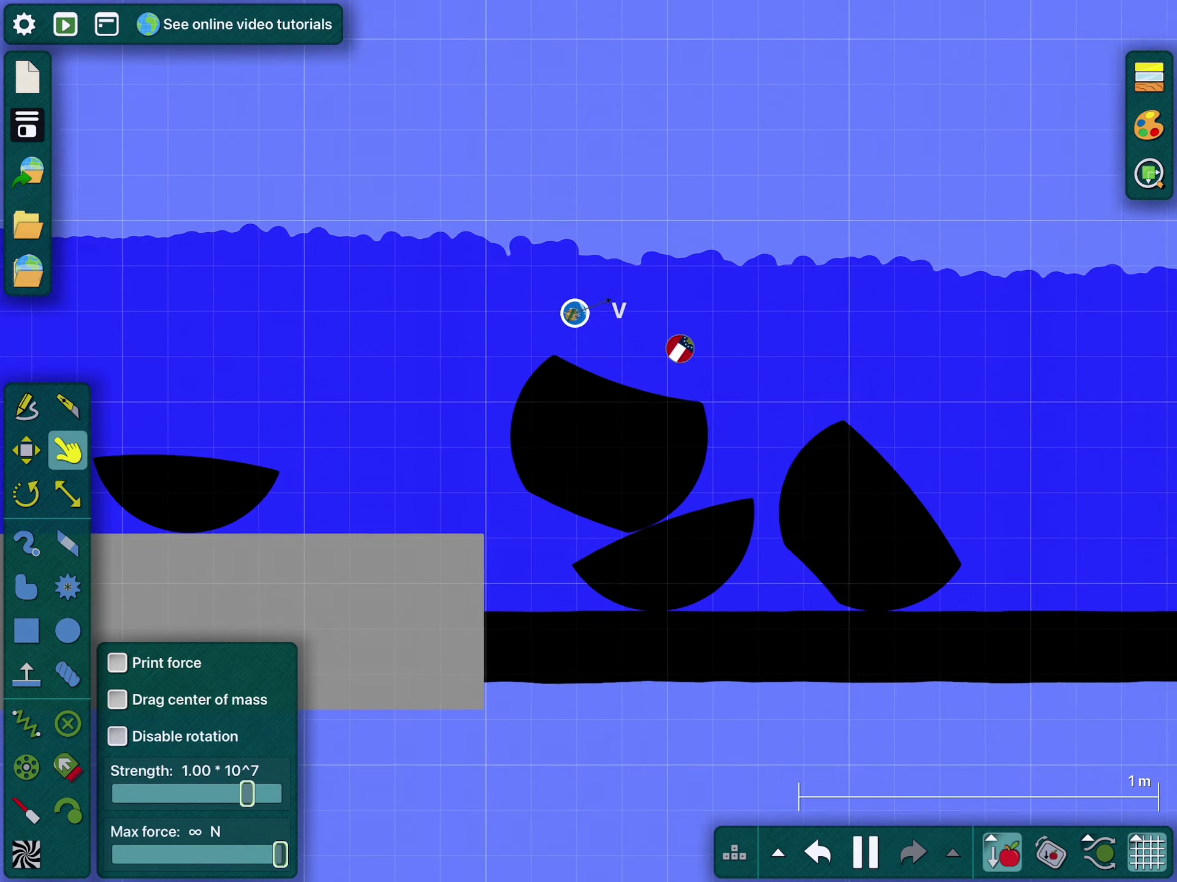
mouse_move(599, 356)
left_mouse_down()
mouse_move(688, 379)
mouse_move(513, 457)
left_mouse_up()
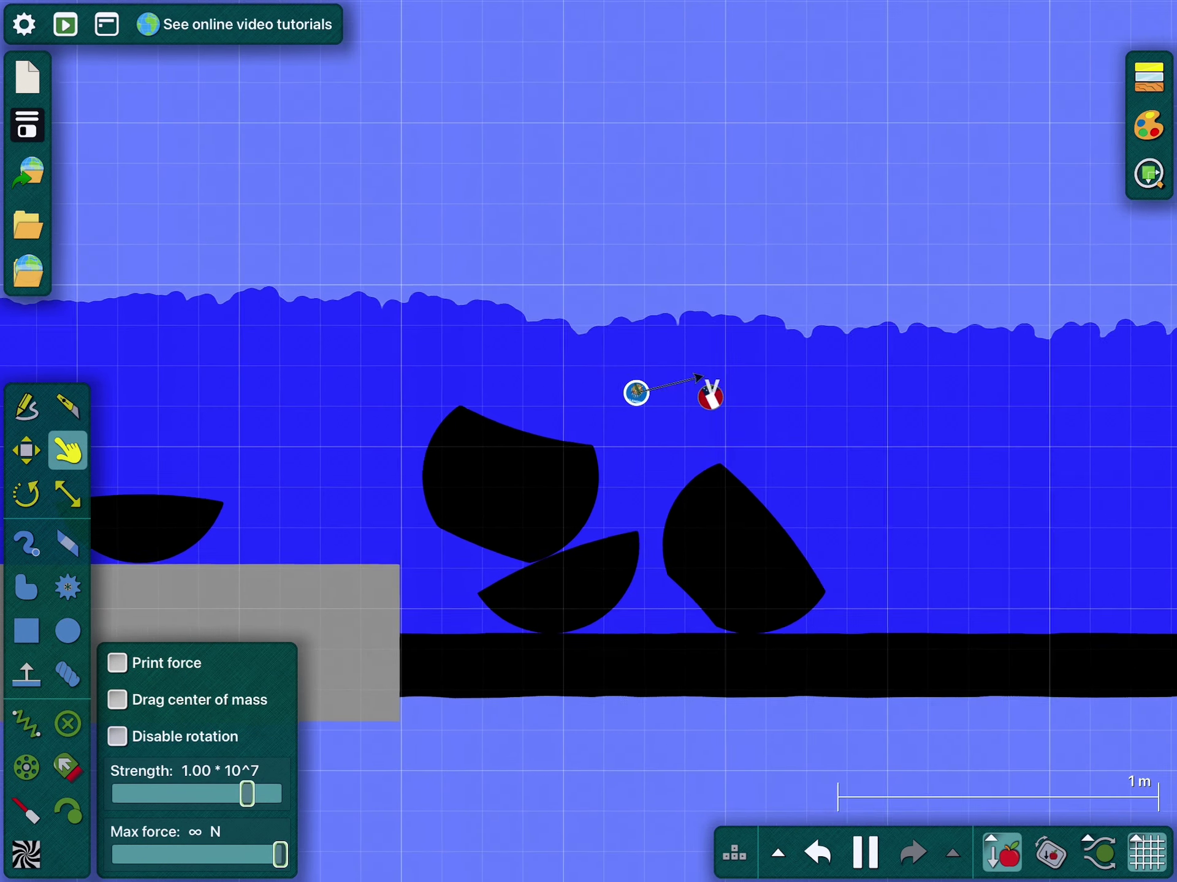
scroll(511, 457, "down", 2)
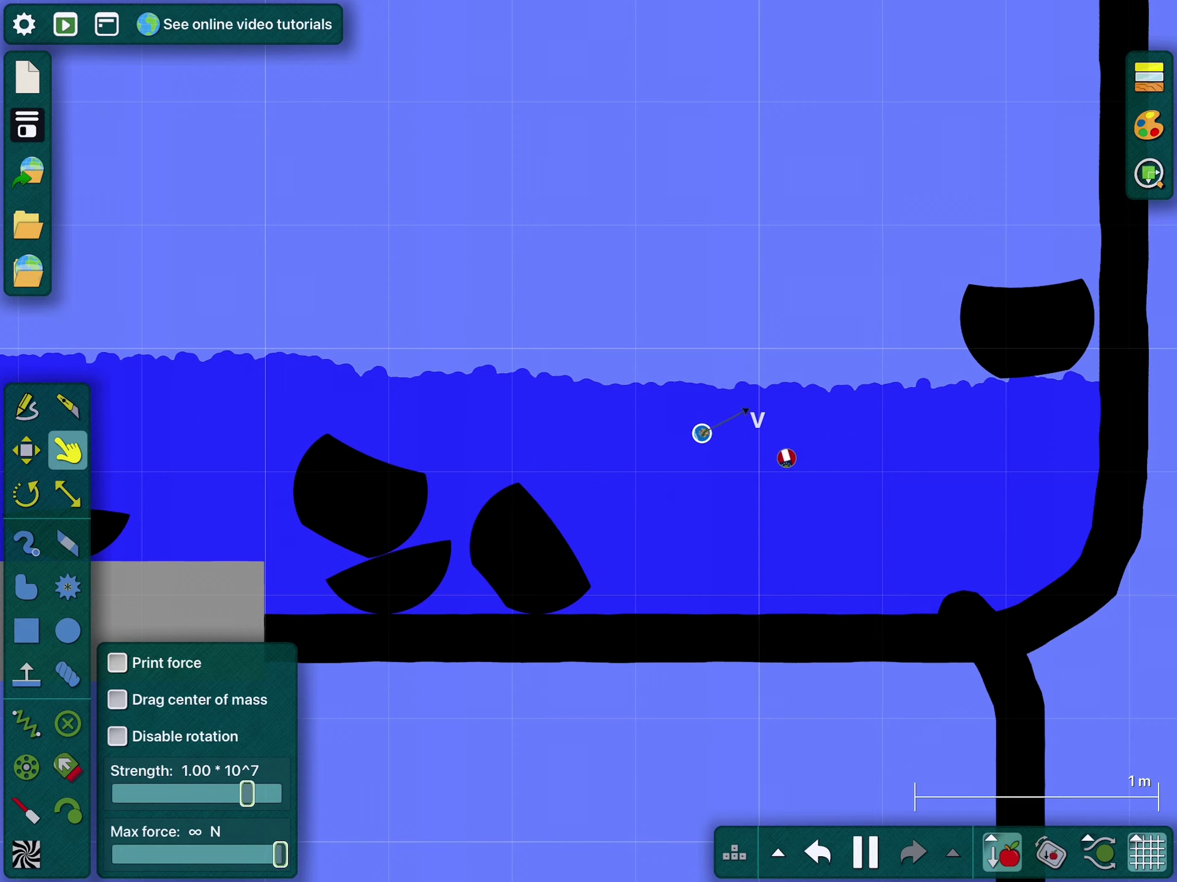
mouse_move(832, 478)
left_mouse_down()
mouse_move(634, 469)
mouse_move(534, 443)
left_mouse_up()
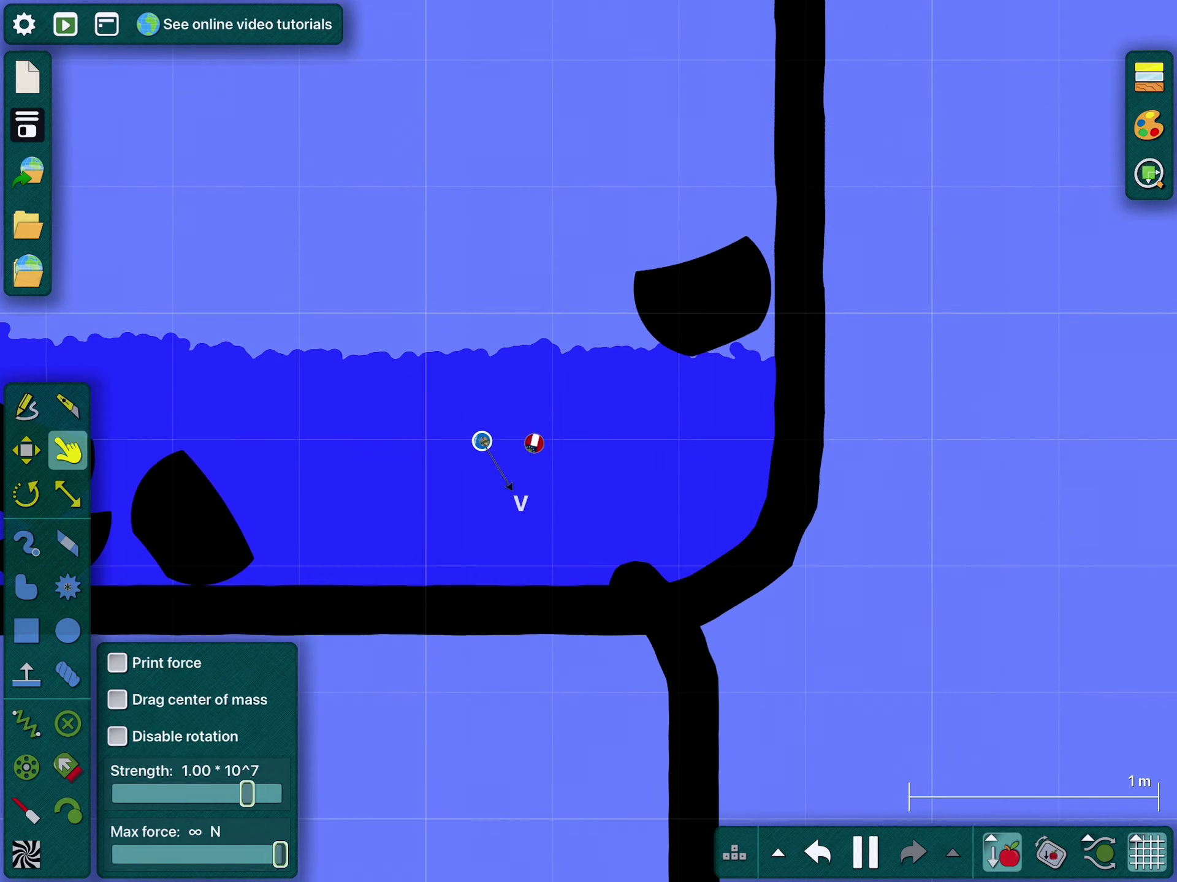
scroll(1002, 391, "down", 2)
scroll(828, 442, "down", 3)
scroll(920, 442, "up", 1)
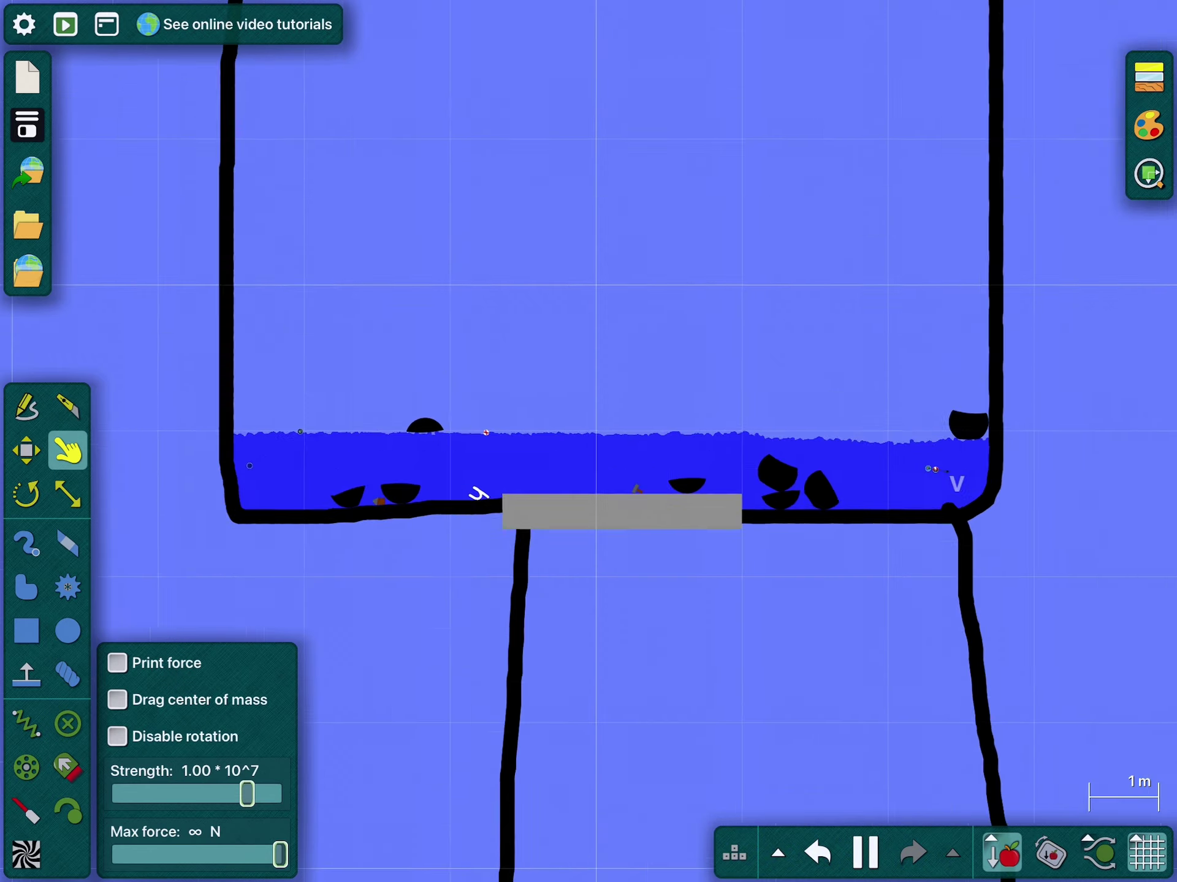
scroll(1076, 424, "up", 2)
scroll(660, 442, "down", 1)
scroll(660, 441, "down", 2)
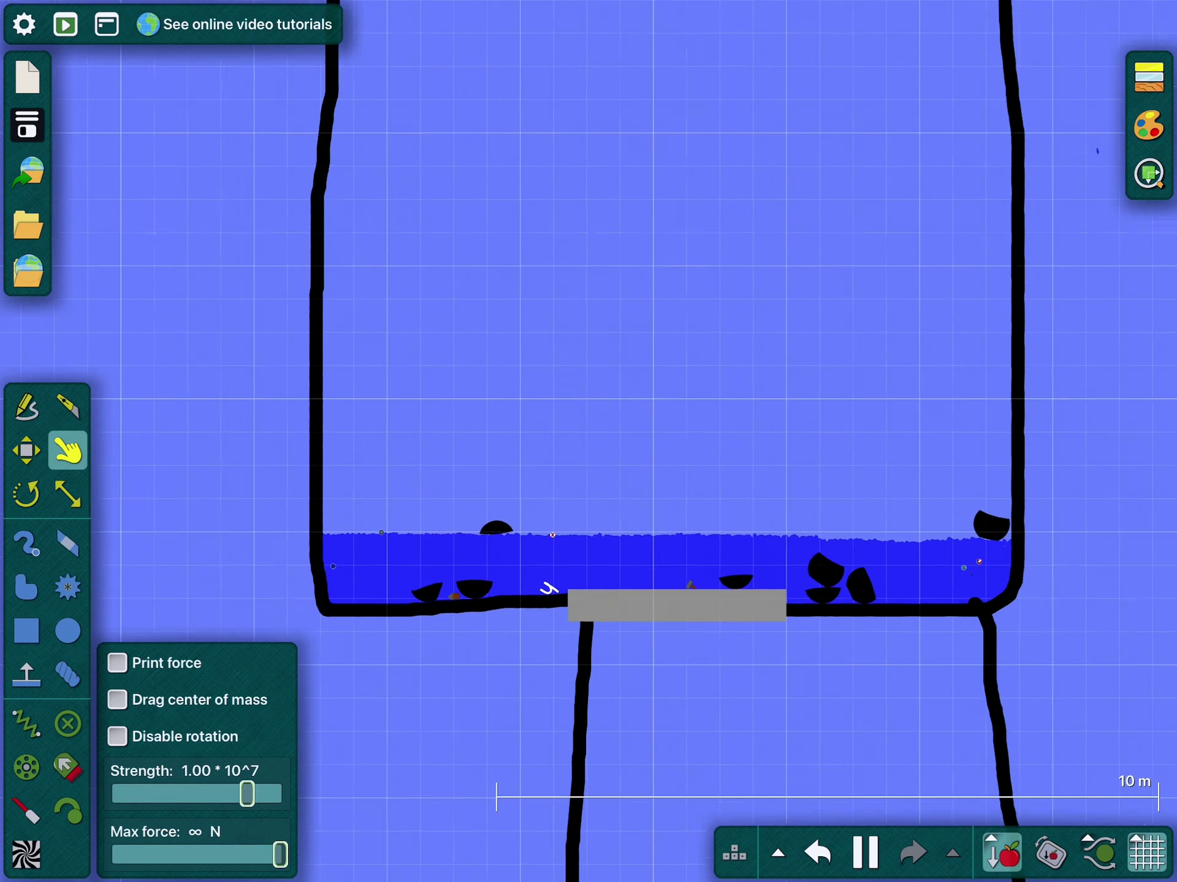
scroll(660, 441, "down", 3)
scroll(660, 441, "down", 3)
scroll(625, 441, "up", 3)
scroll(552, 442, "up", 3)
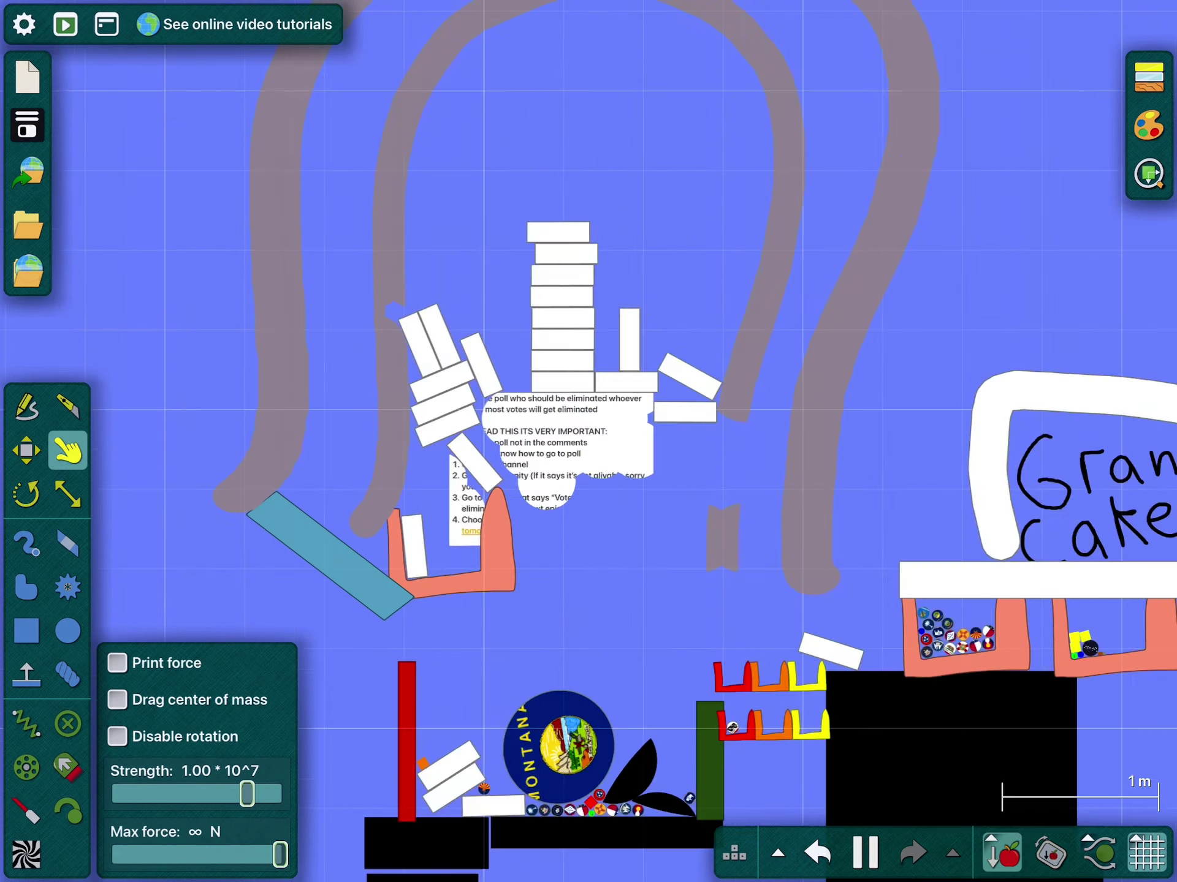
scroll(497, 460, "up", 3)
scroll(589, 441, "up", 3)
scroll(589, 442, "down", 2)
scroll(588, 441, "down", 2)
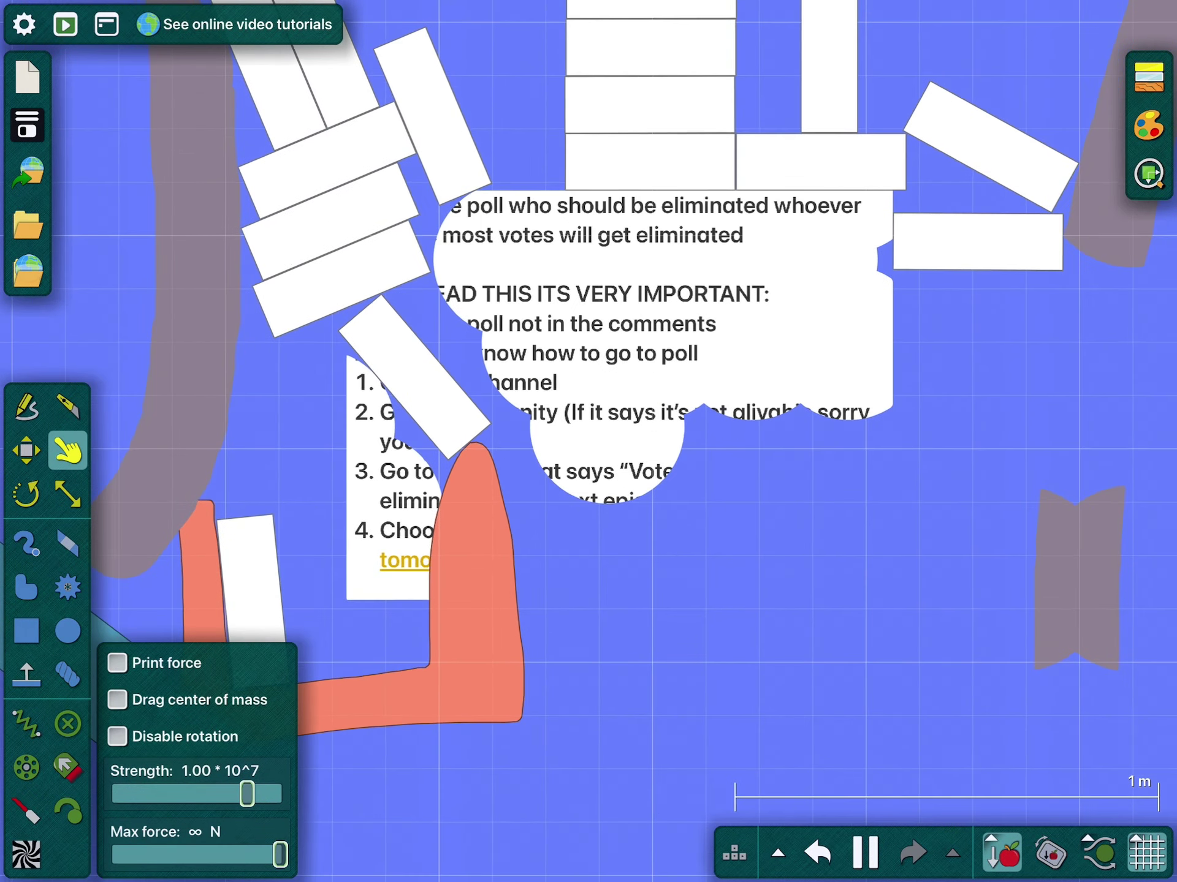
scroll(588, 441, "up", 2)
scroll(589, 442, "down", 3)
scroll(588, 442, "down", 3)
scroll(588, 441, "down", 1)
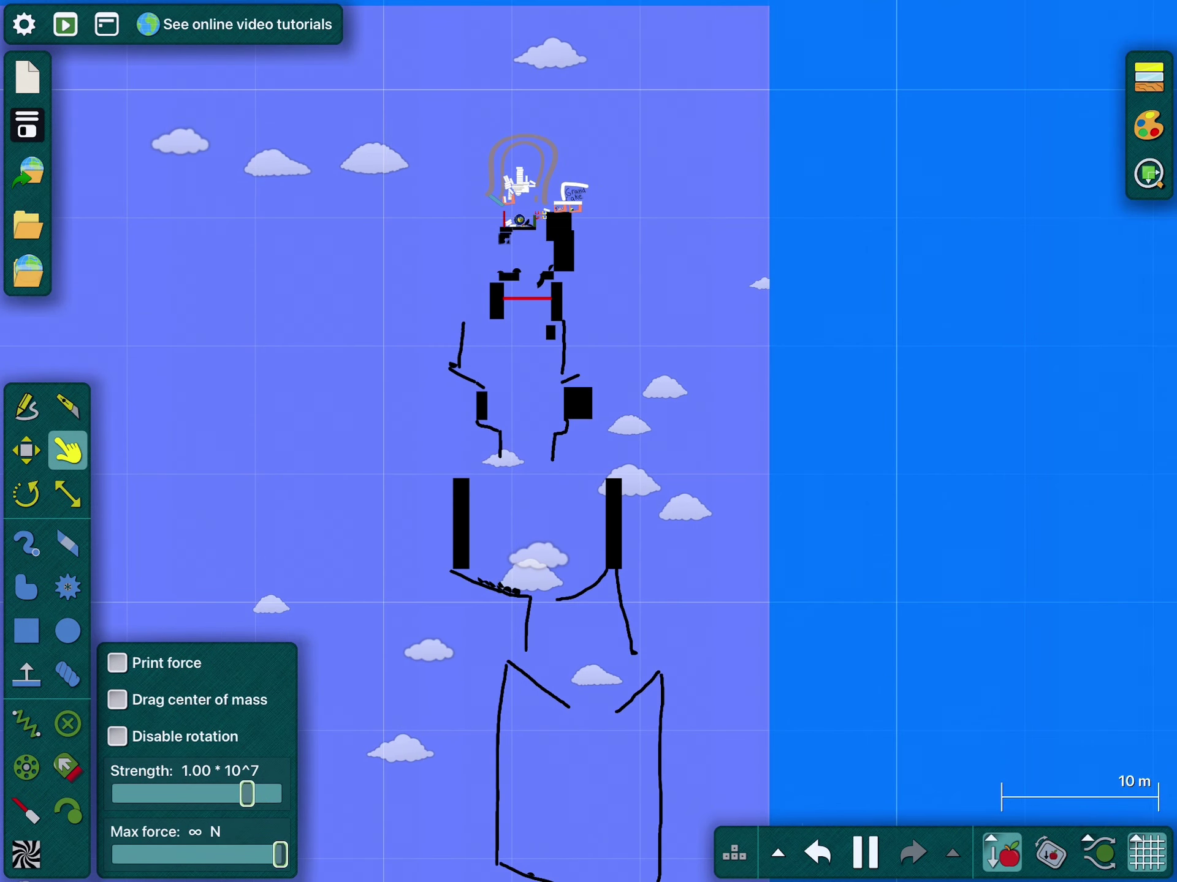
scroll(588, 441, "down", 1)
scroll(644, 551, "up", 3)
scroll(644, 551, "up", 3)
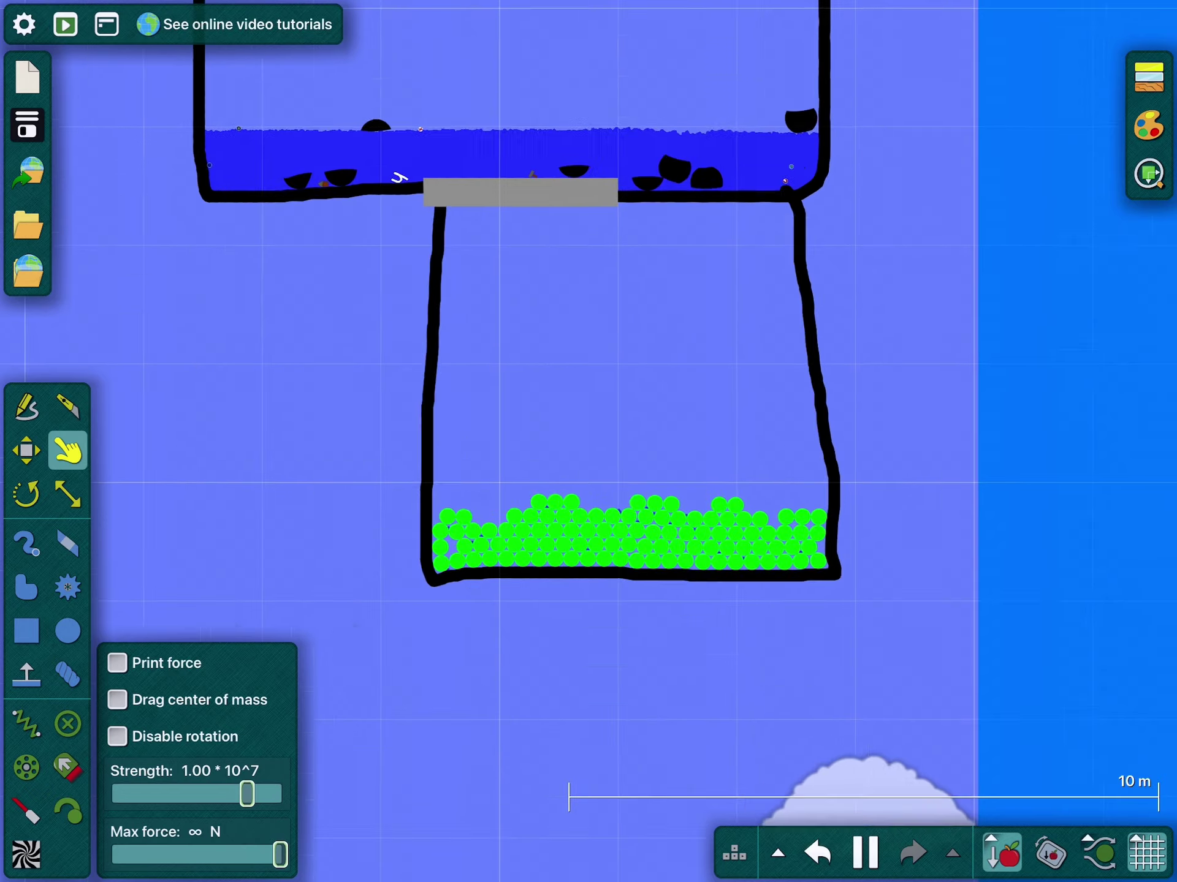
scroll(644, 551, "up", 2)
scroll(589, 441, "up", 1)
Pan to the tank's upper-left corner, open the new-object colour palette, then Control Center
left_click_drag(460, 552, 773, 689)
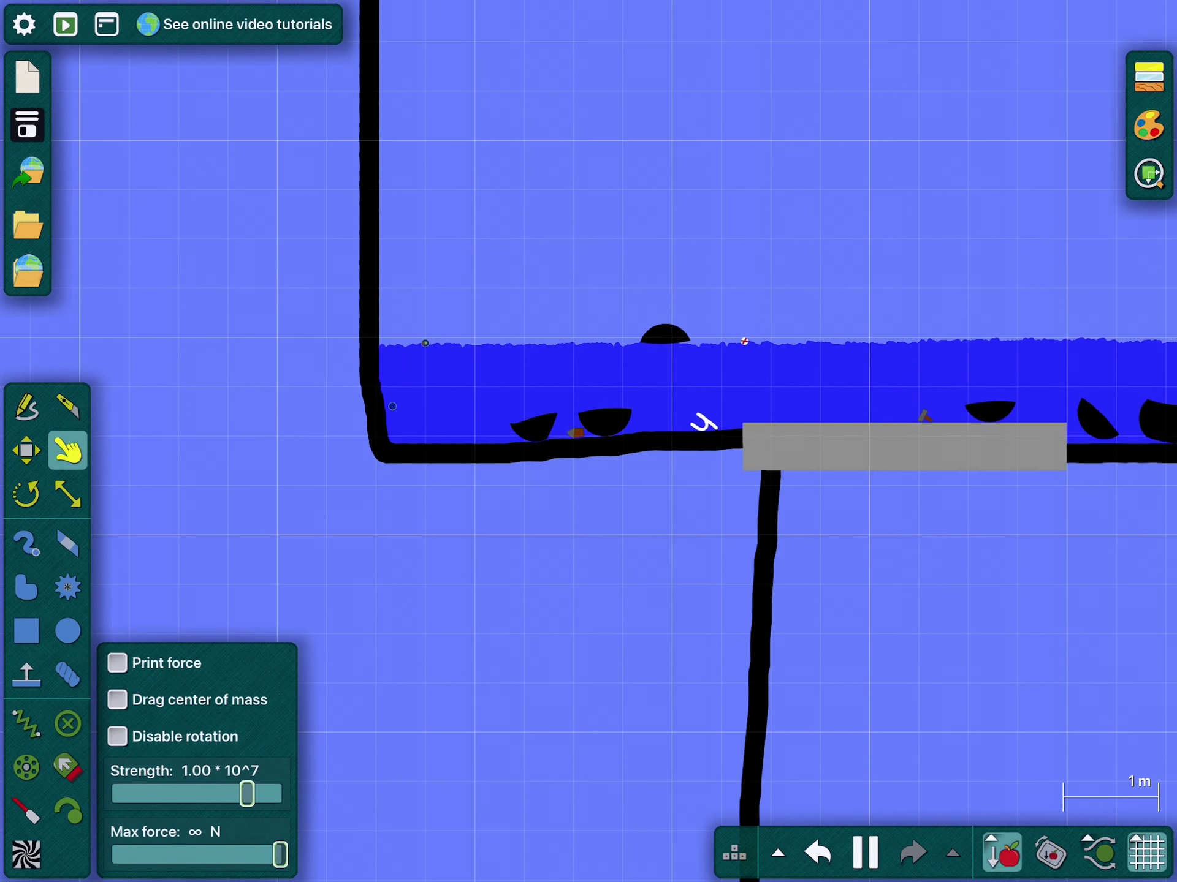
scroll(589, 441, "down", 1)
scroll(588, 441, "down", 2)
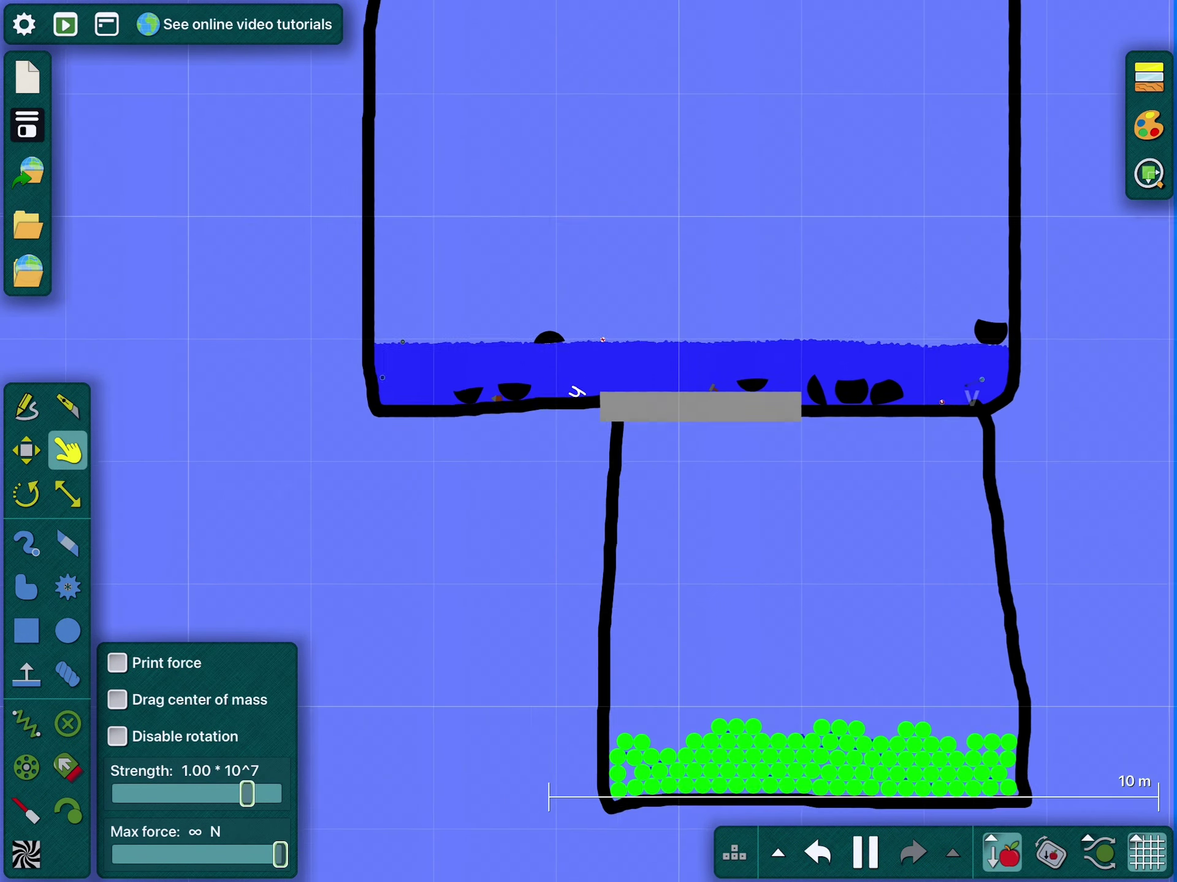
left_click(1149, 126)
left_click_drag(1103, 4, 1050, 200)
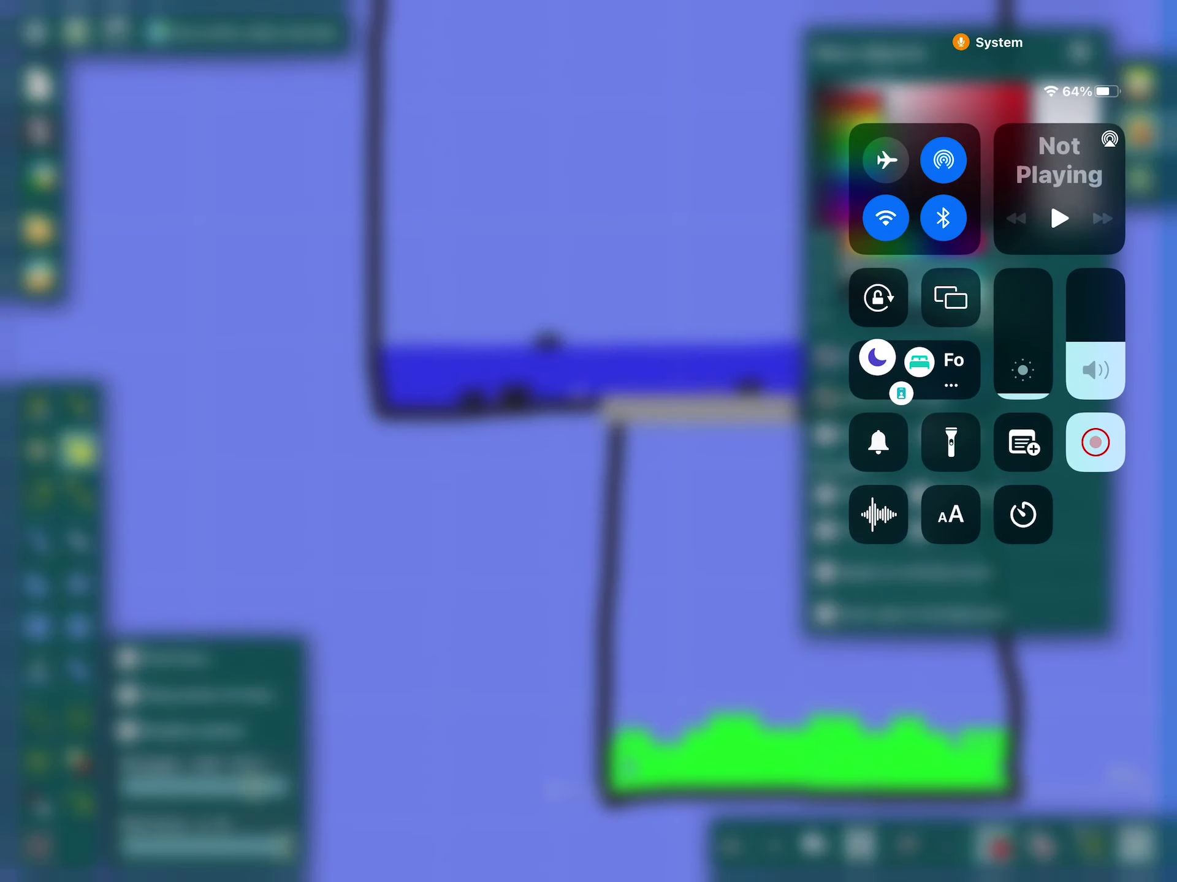